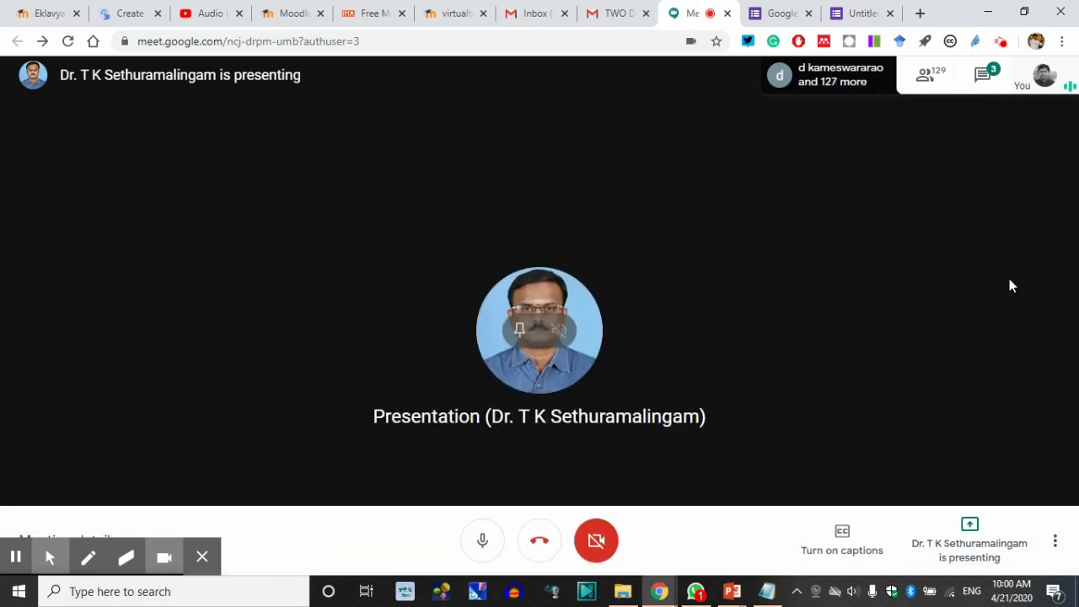
Step: Open the Meet chat, then the Ramesh SIR WhatsApp conversation asking for the session URL
left_click(986, 78)
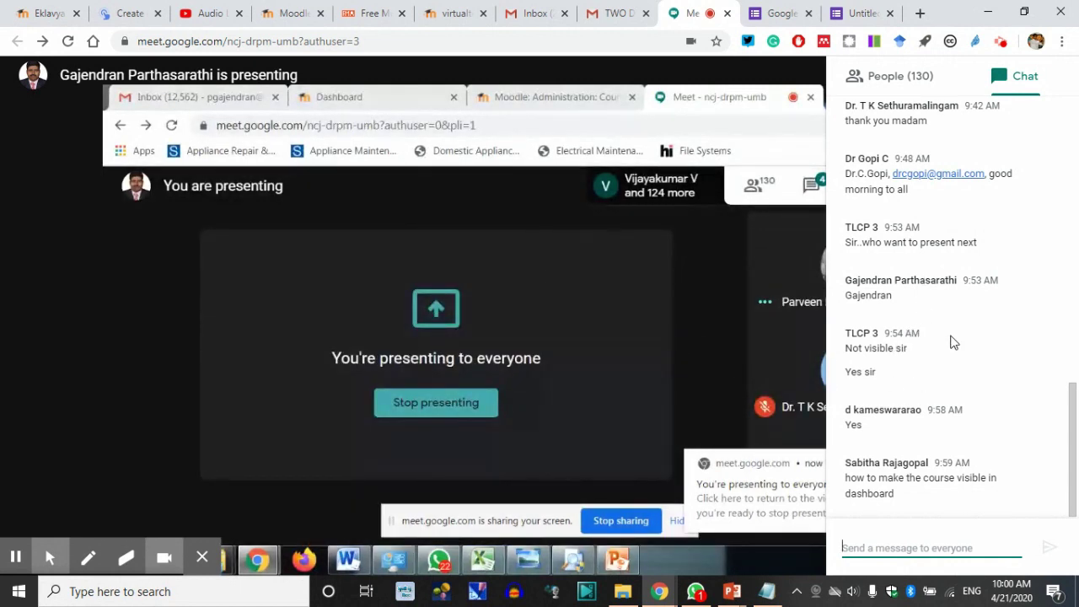
scroll(947, 312, "up", 1)
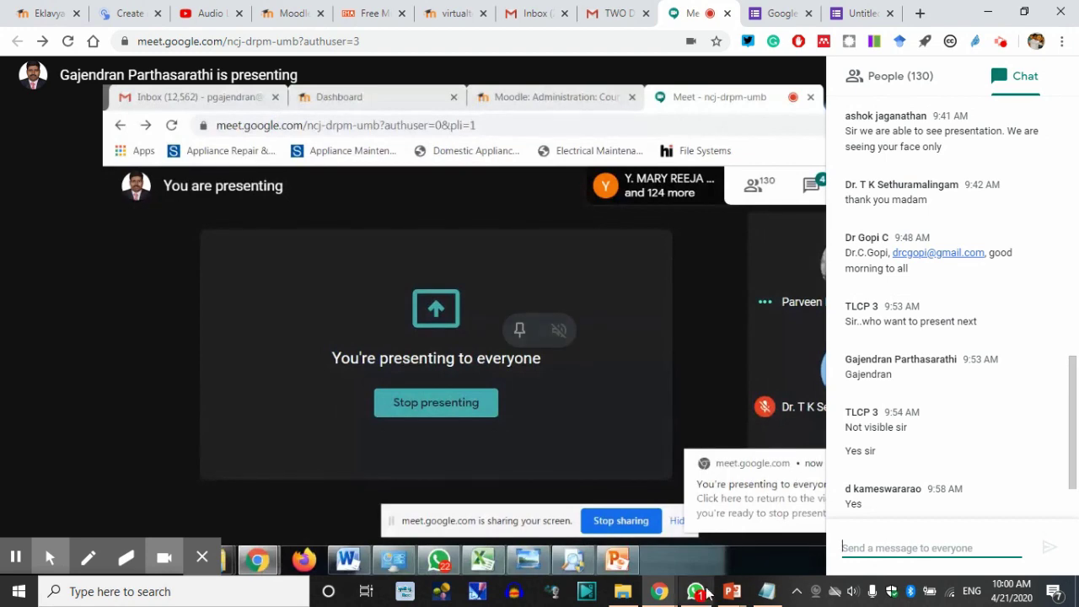
left_click(708, 588)
left_click(132, 312)
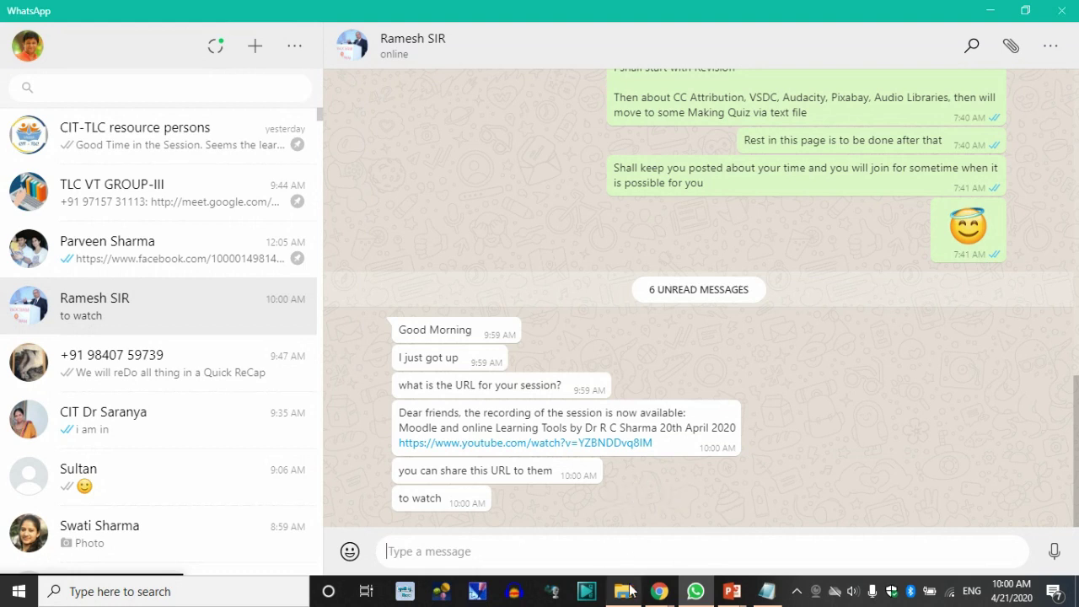
Step: Select the meet.google.com/ncj-drpm-umb joining link in the Gmail invitation email
mouse_move(662, 595)
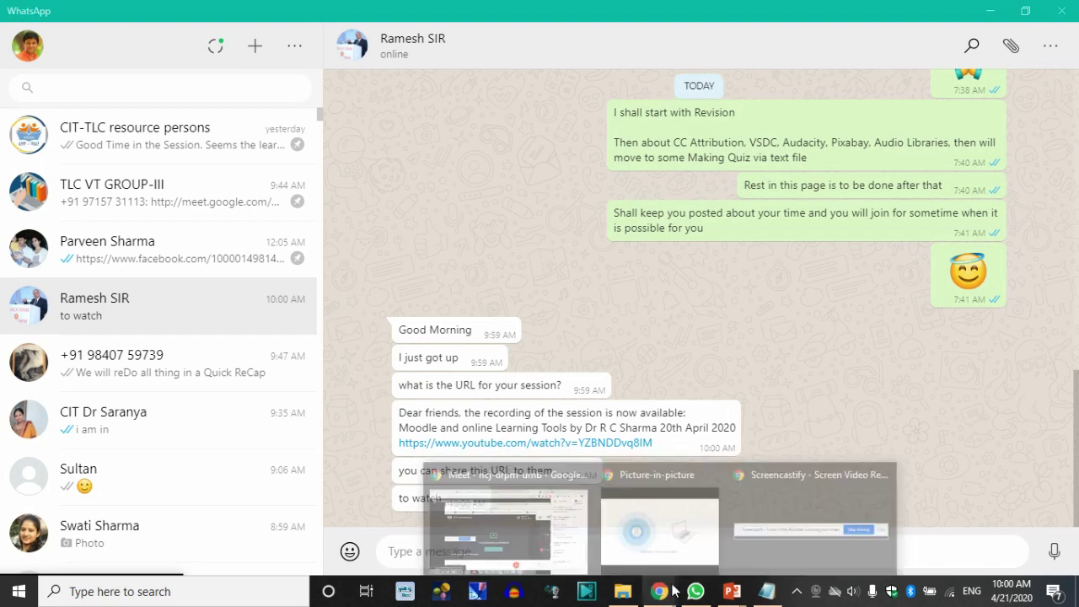
left_click(540, 534)
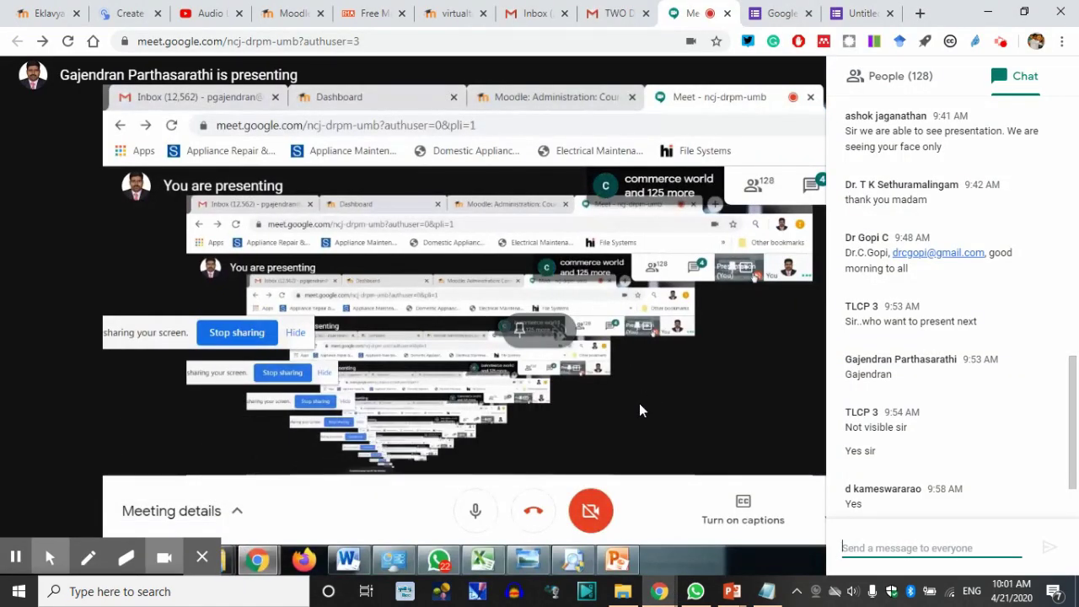
left_click(619, 13)
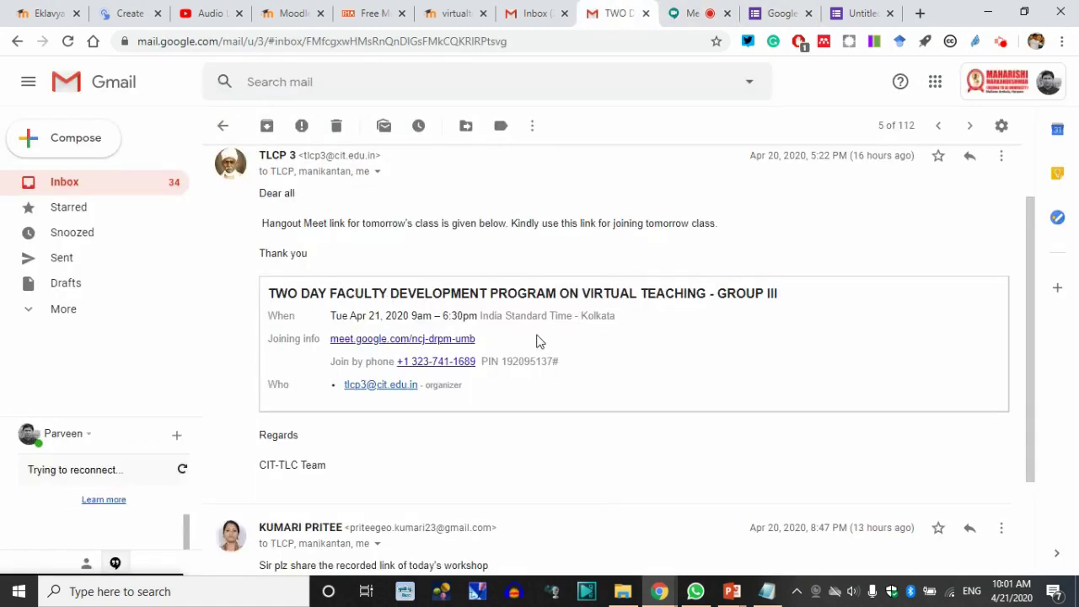
left_click_drag(325, 338, 492, 351)
key("ctrl+c")
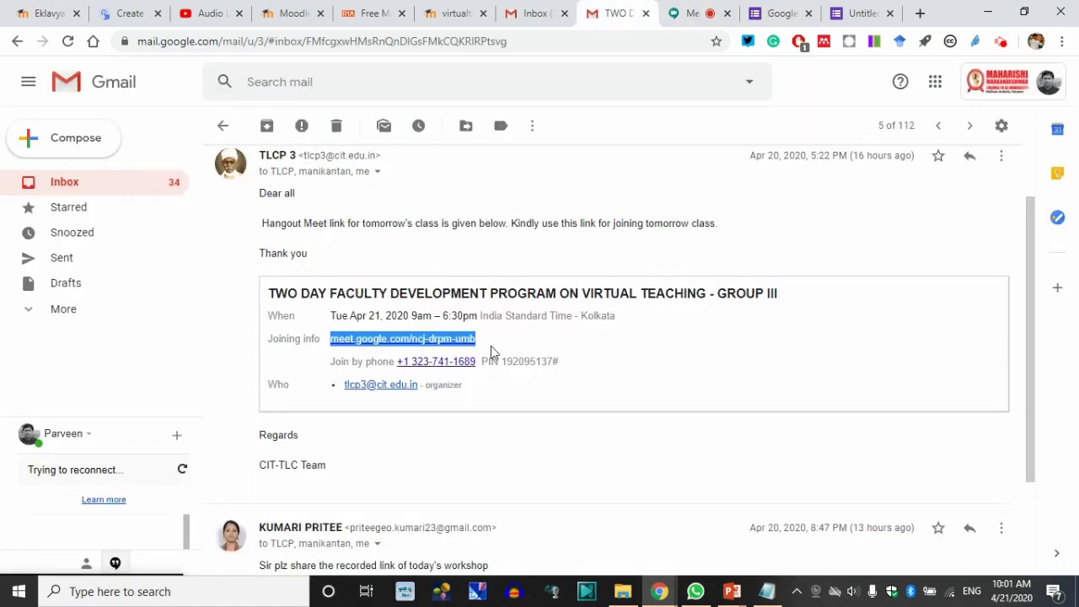
Step: Send the pasted Meet link and a 'ji Sir' reply in the WhatsApp chat
left_click(696, 591)
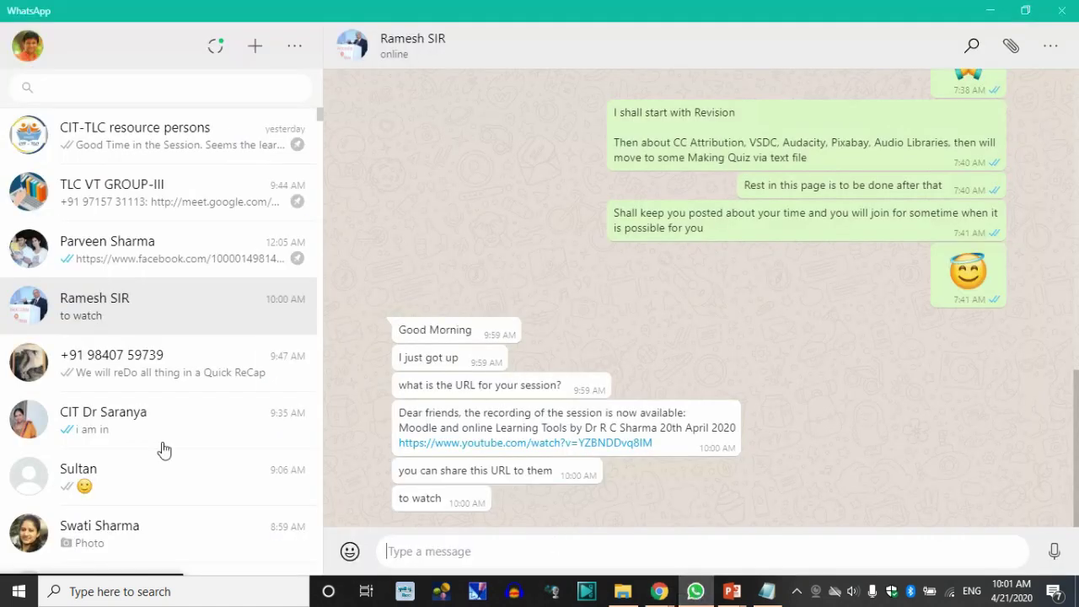
key("ctrl+v")
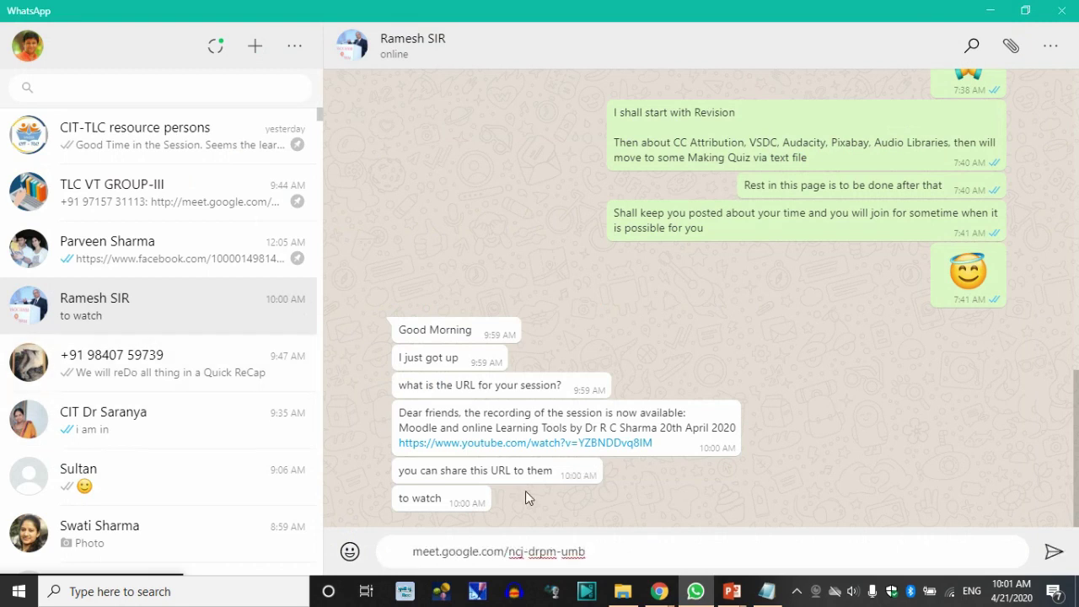
key("Return")
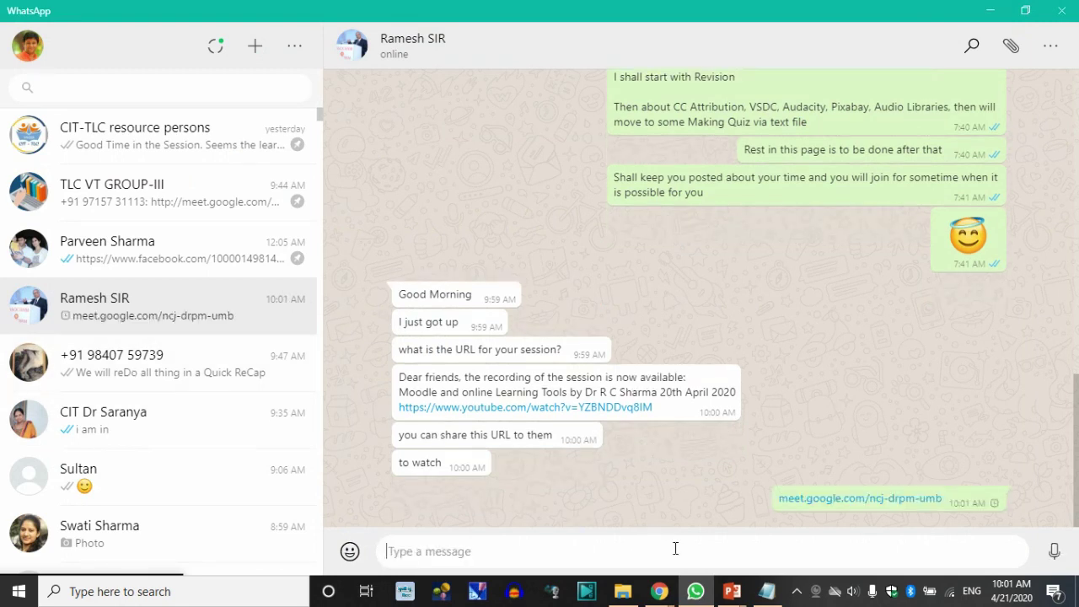
type("ji Si")
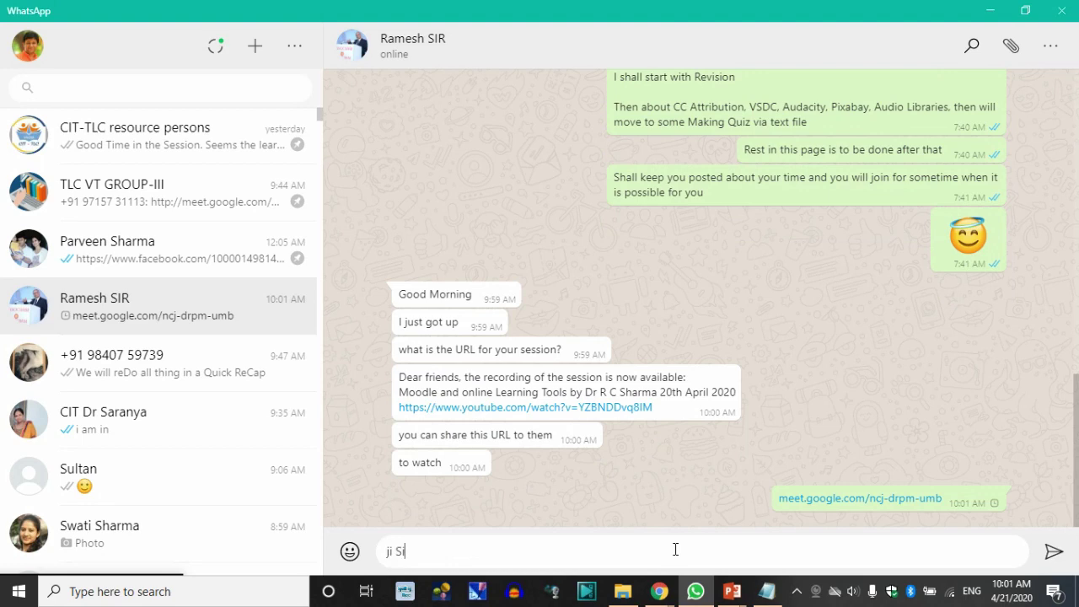
type("r")
key("Return")
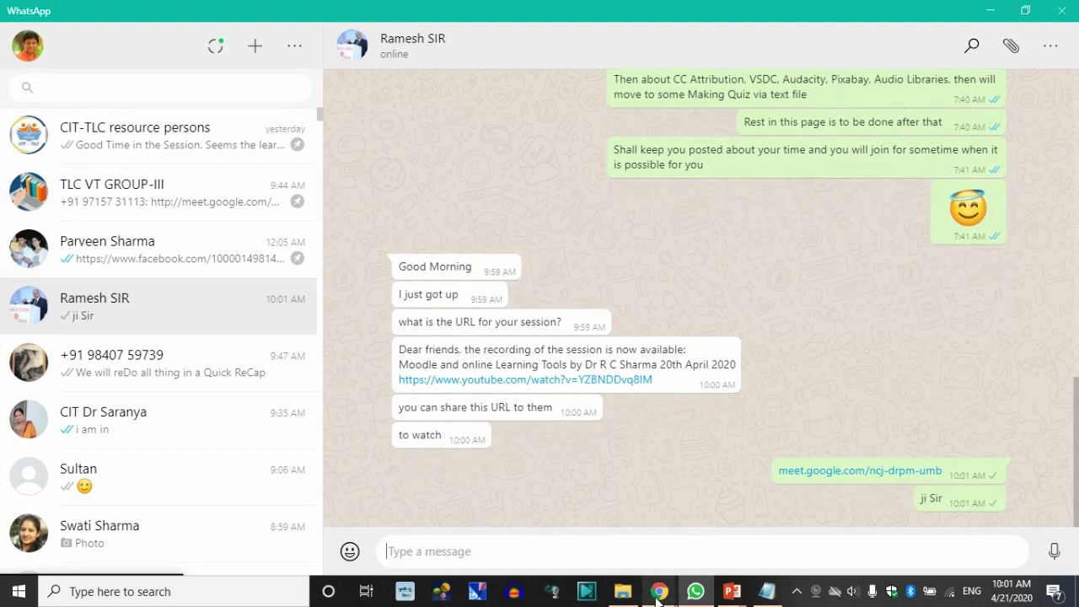
Step: Return to the Google Meet meeting tab in the browser
mouse_move(659, 591)
mouse_move(674, 518)
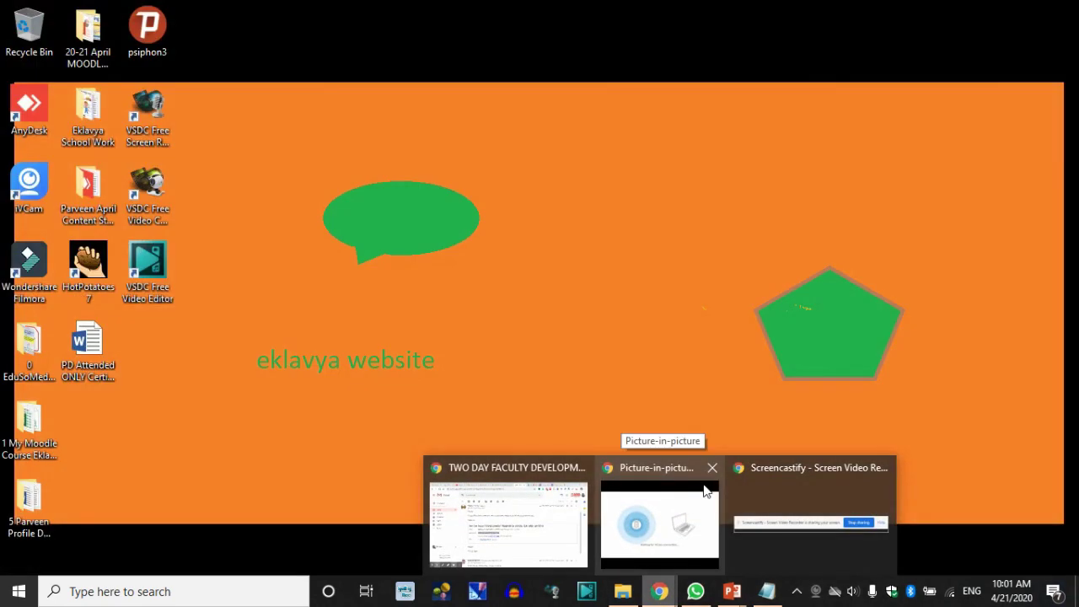
left_click(712, 471)
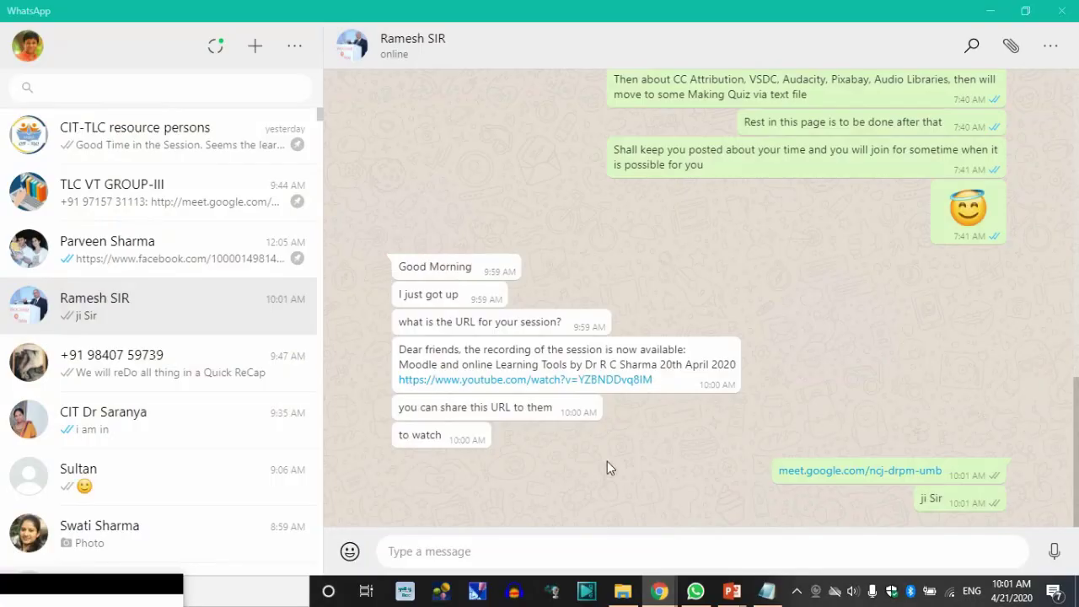
mouse_move(659, 595)
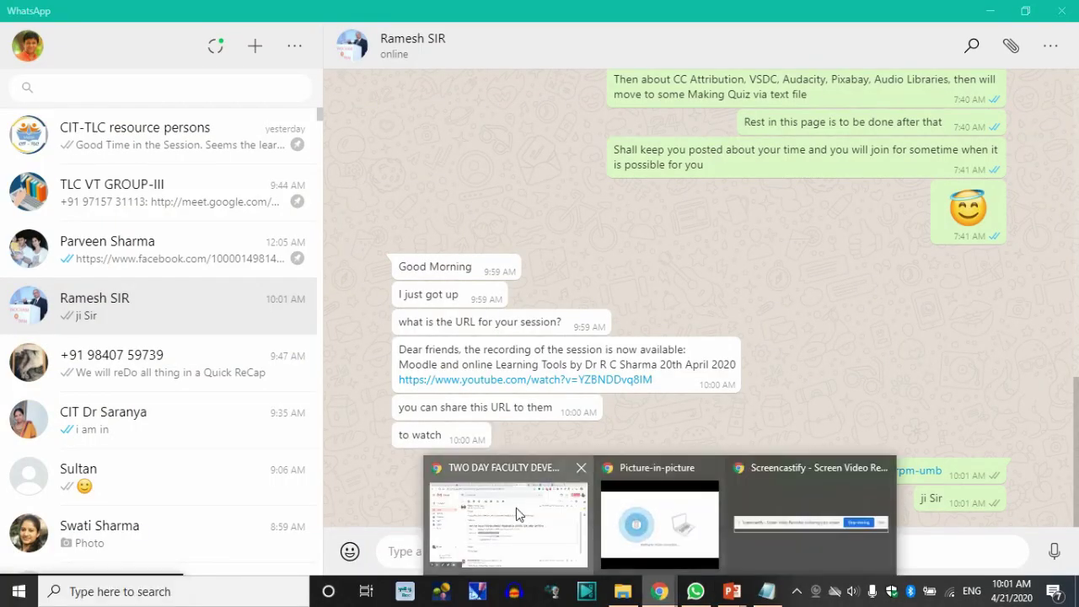
left_click(517, 512)
key("ctrl+Tab")
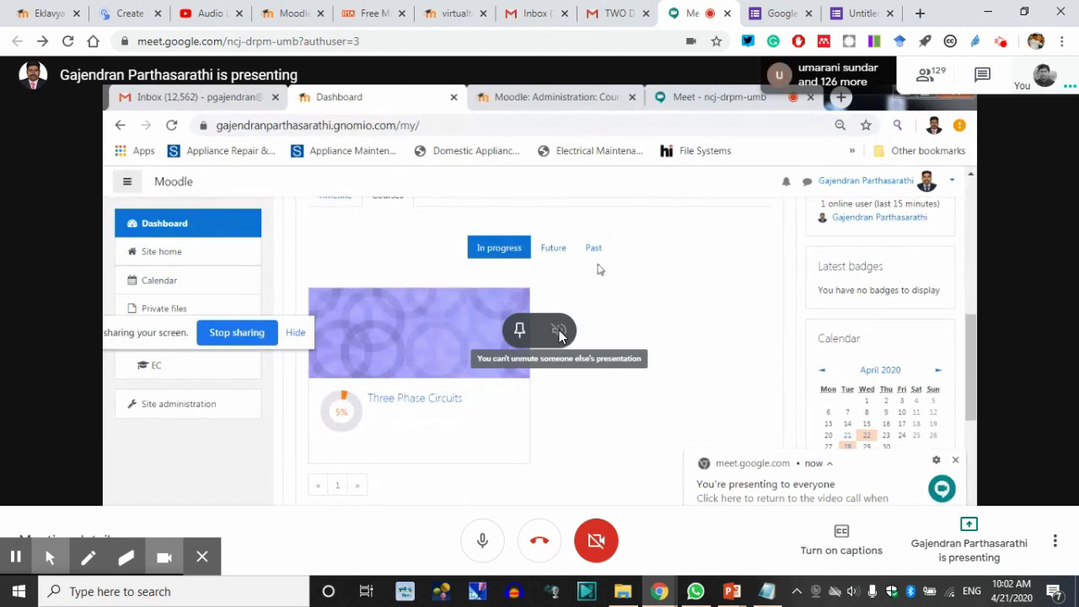
Step: Follow the shared Three Phase Circuits course through its Introduction, Star and Delta Connection sections
left_click(376, 262)
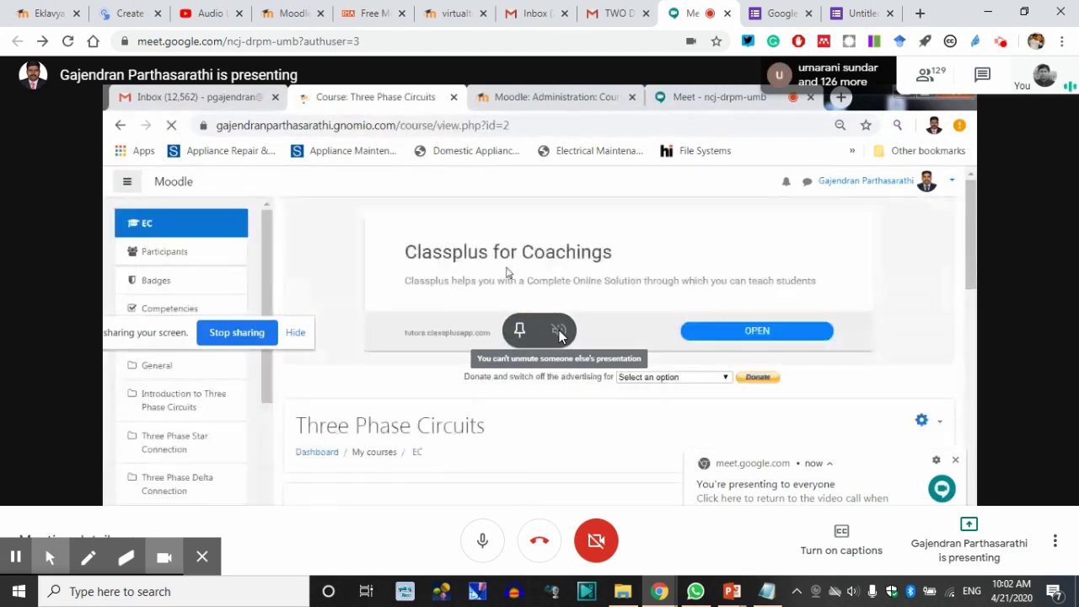
scroll(546, 444, "down", 3)
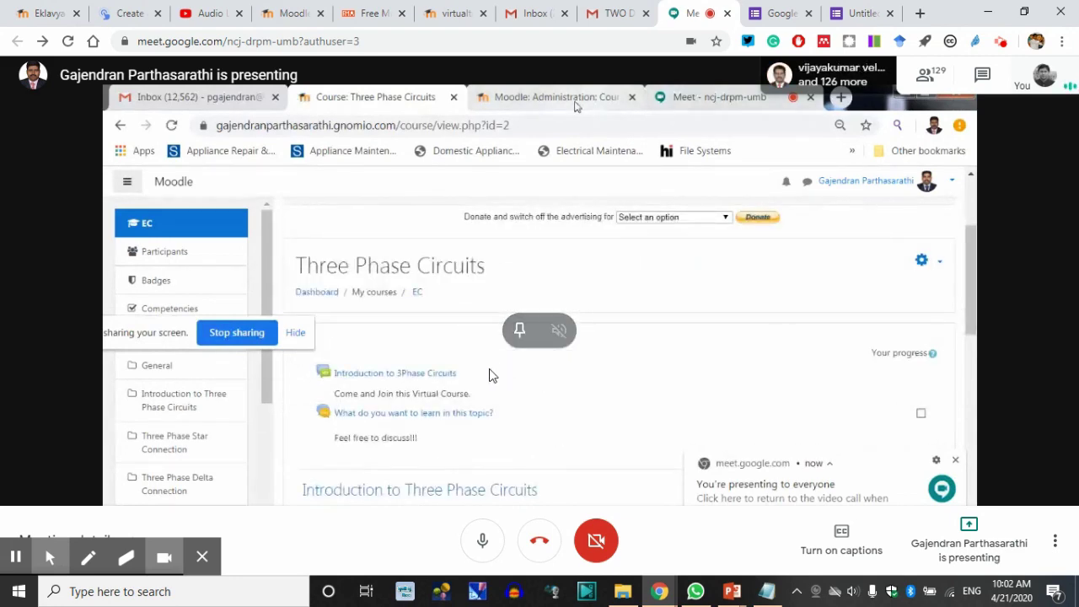
scroll(593, 248, "down", 4)
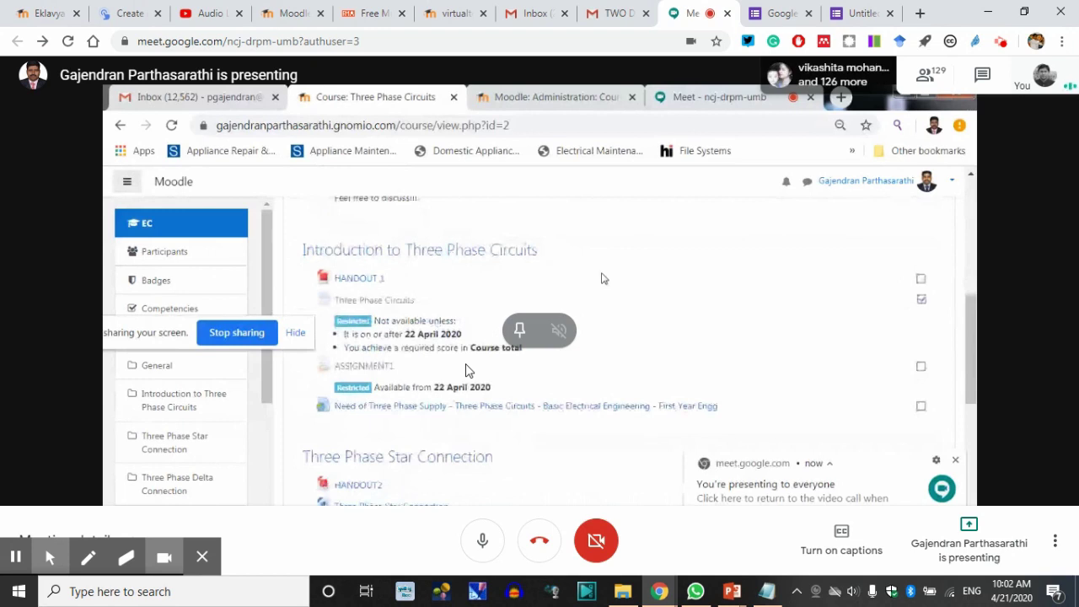
scroll(602, 278, "down", 1)
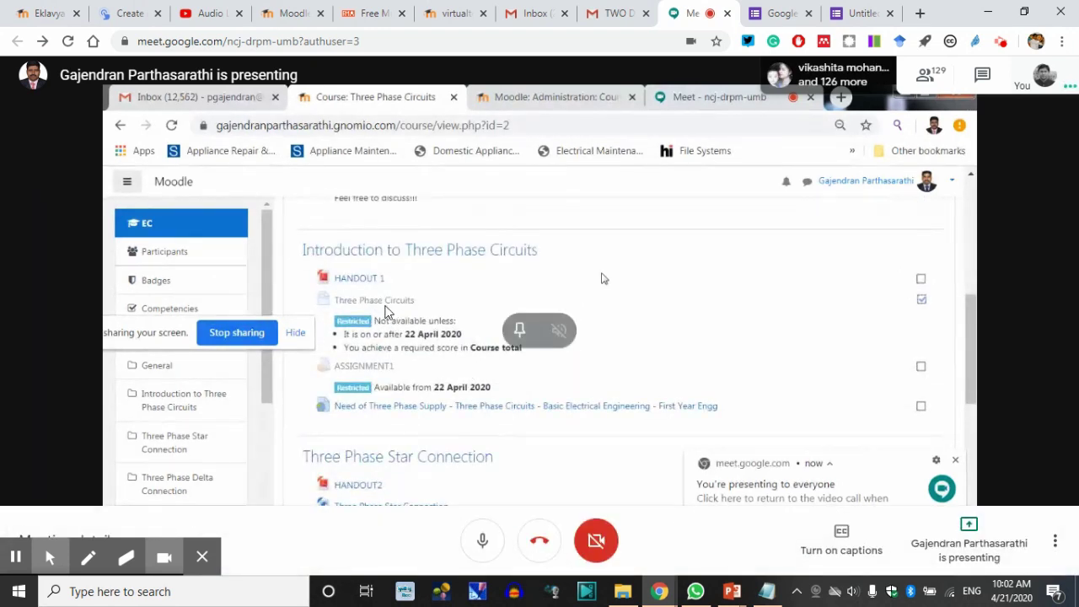
scroll(602, 278, "down", 1)
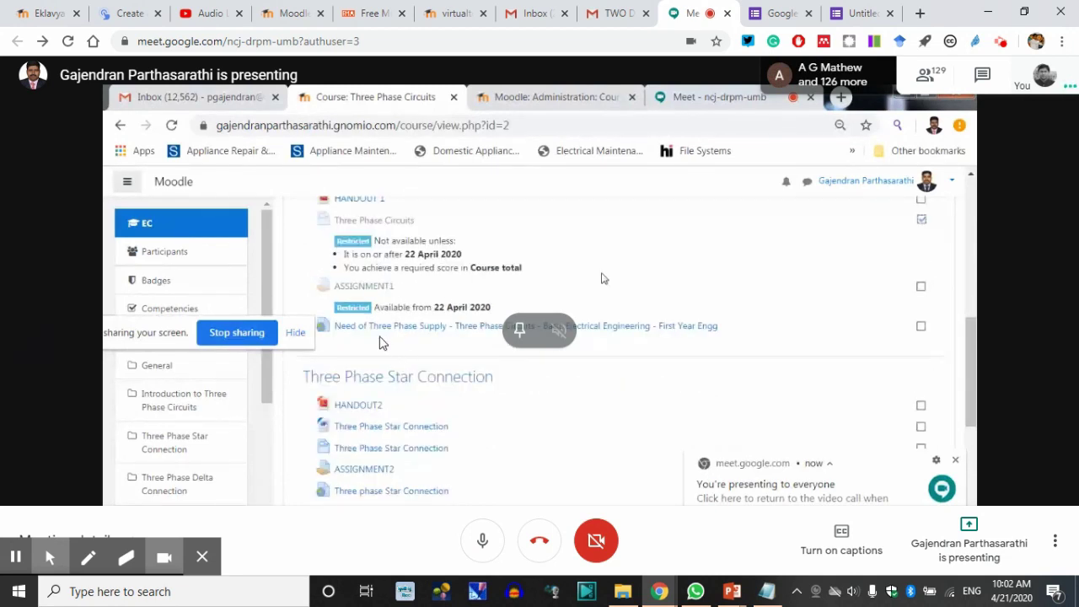
scroll(602, 278, "down", 1)
scroll(602, 278, "down", 1)
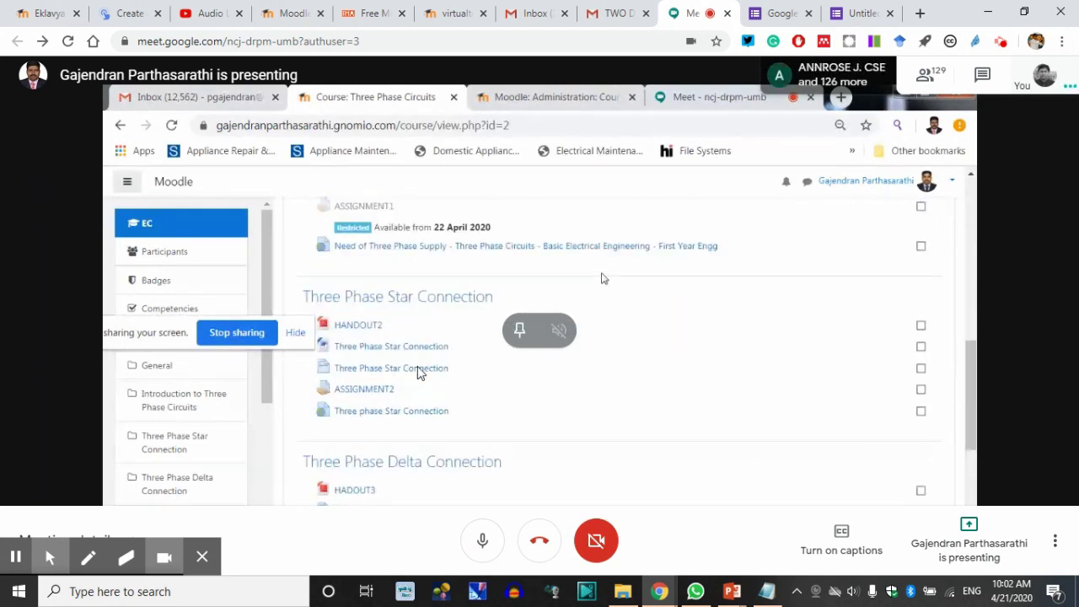
scroll(601, 278, "down", 1)
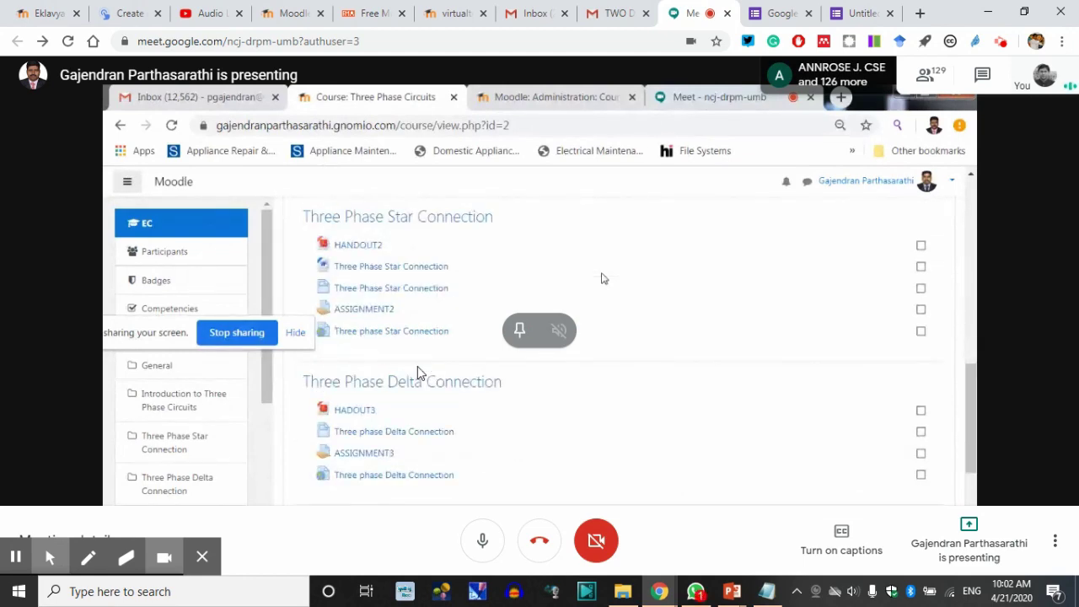
Step: Read the TLC VT GROUP-III group chat, then minimize WhatsApp
left_click(695, 590)
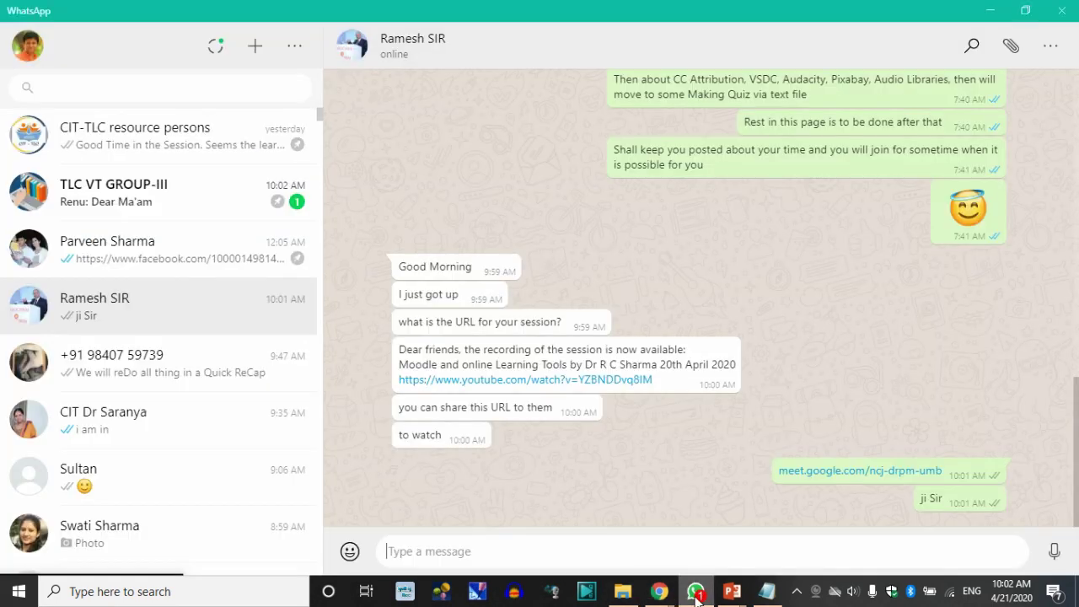
left_click(182, 213)
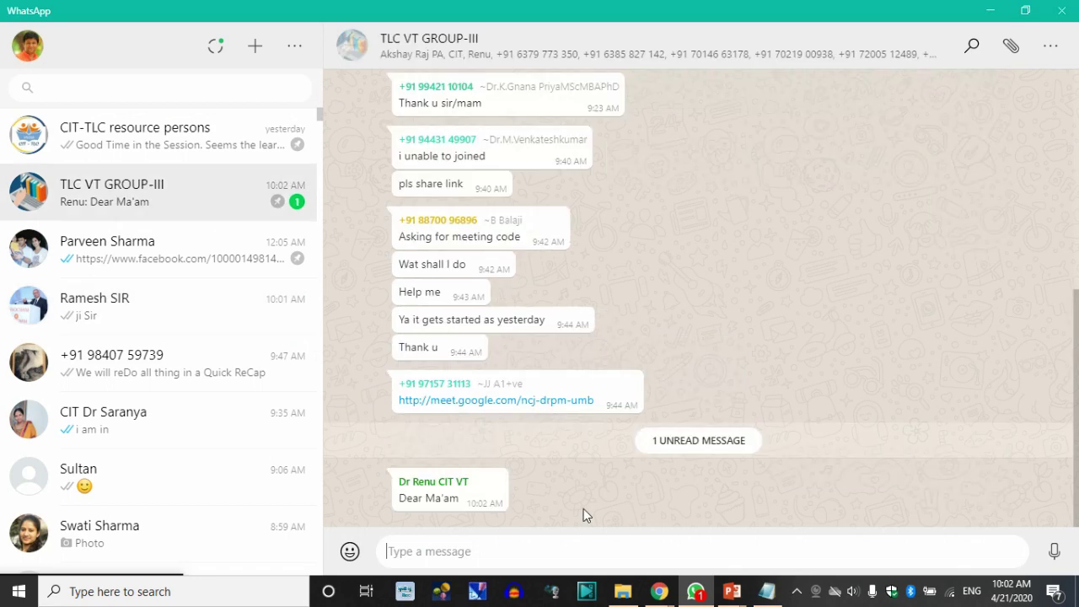
left_click(696, 593)
left_click(695, 592)
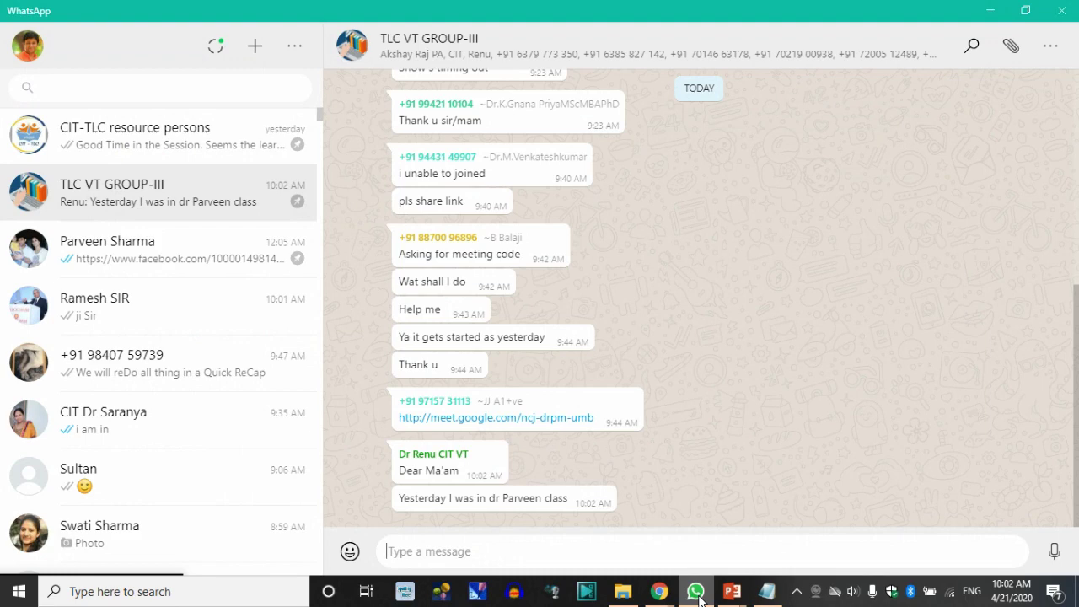
left_click(696, 593)
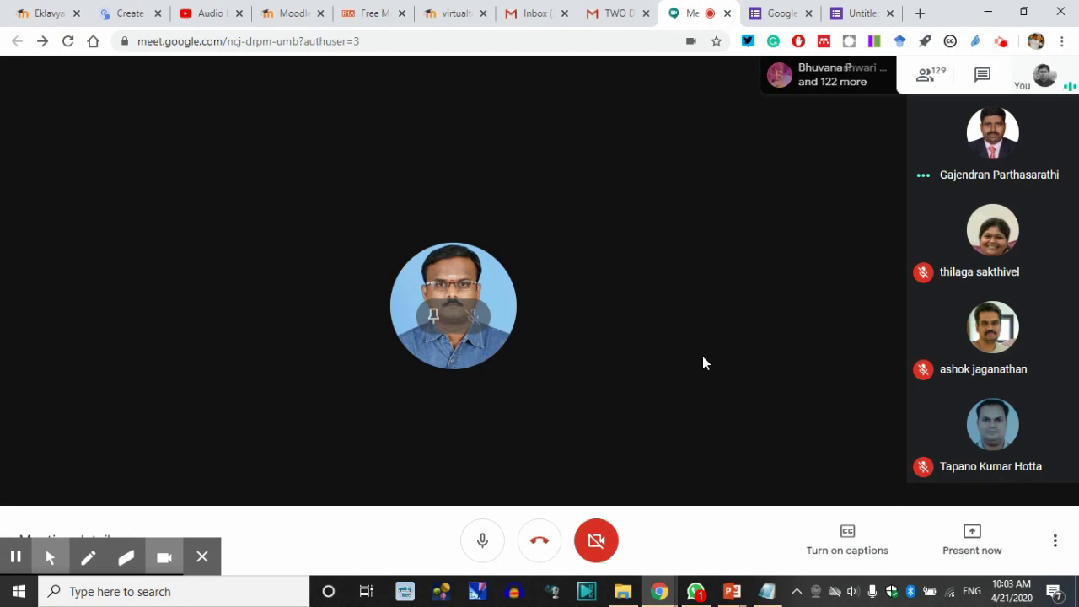
left_click(456, 15)
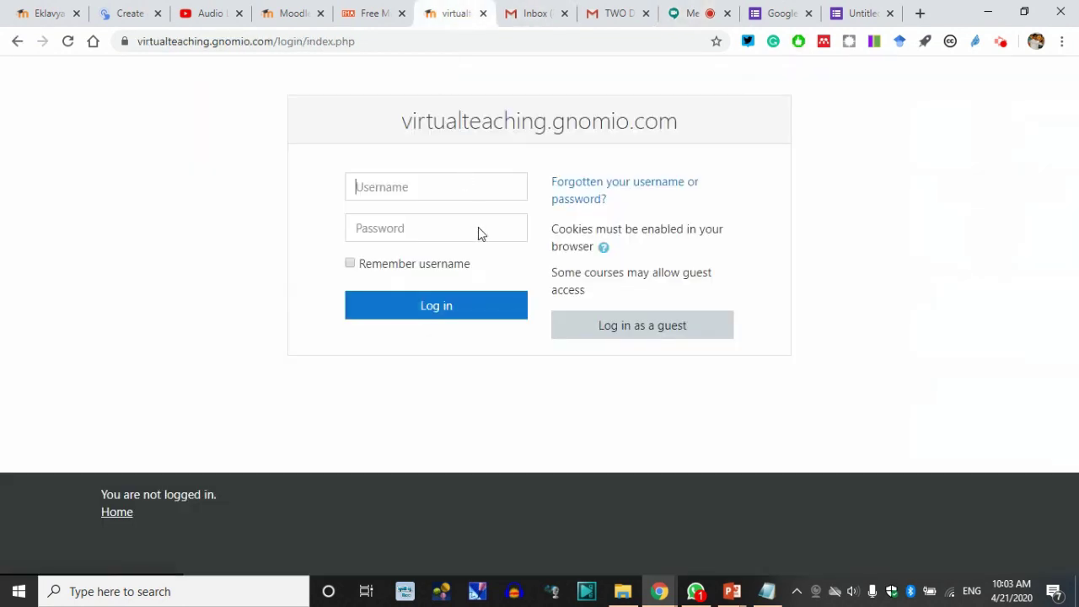
left_click(687, 13)
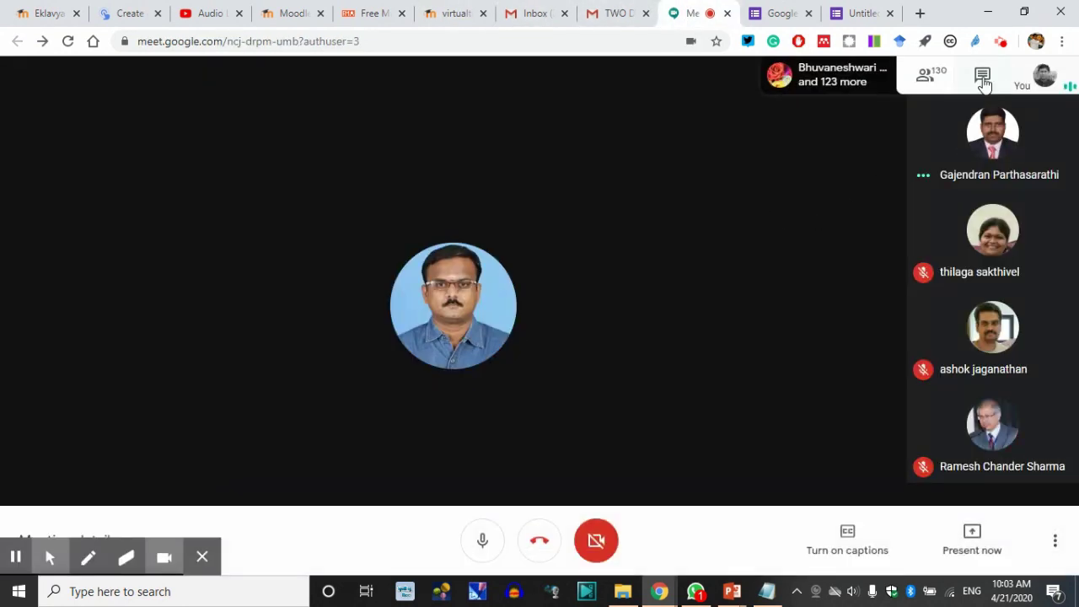
left_click(982, 75)
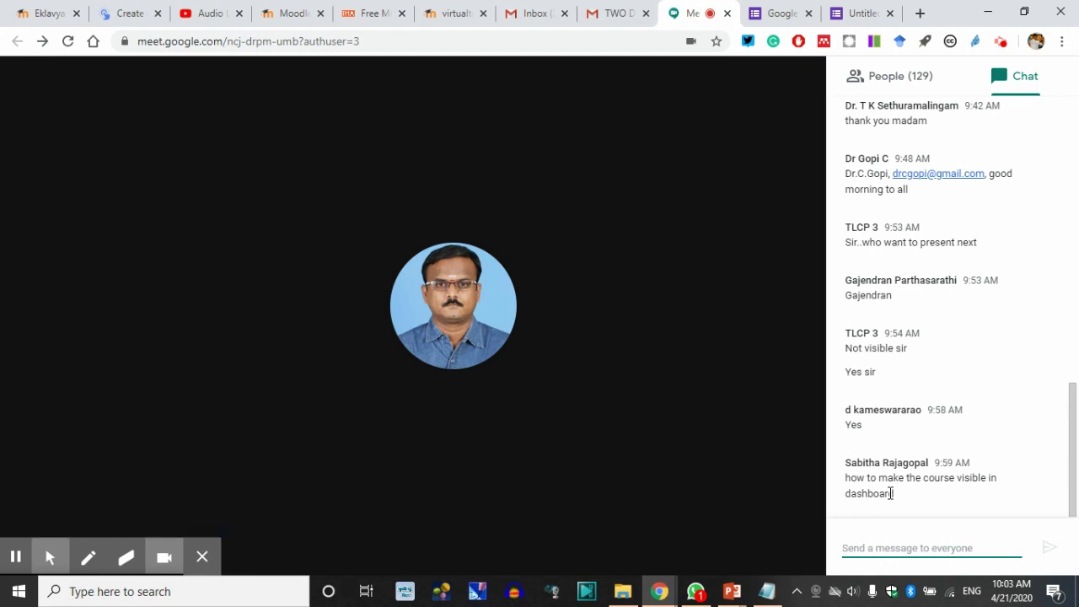
left_click(883, 495)
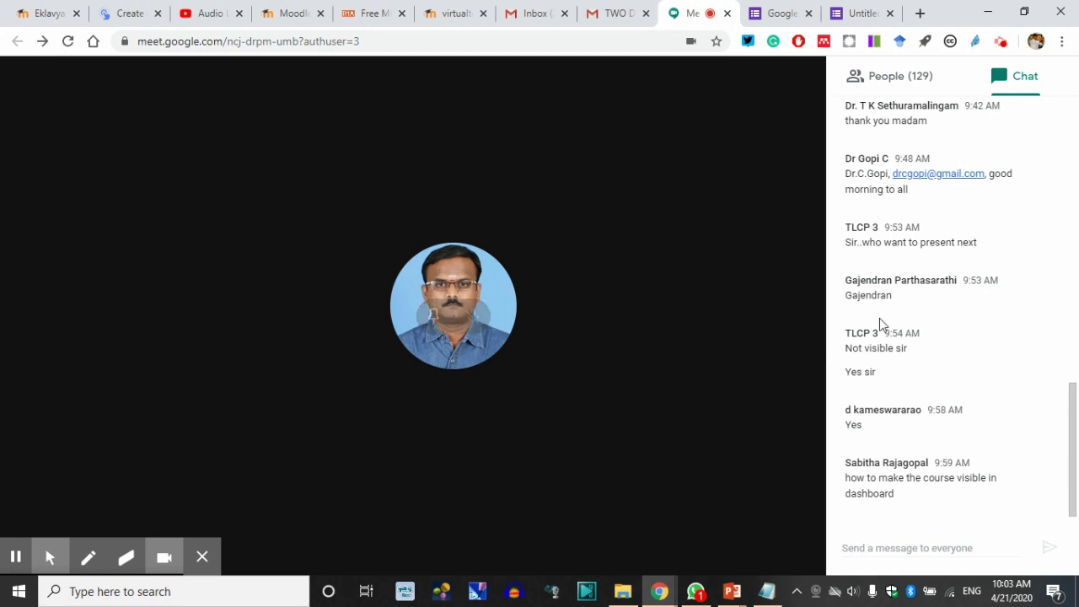
scroll(879, 317, "up", 5)
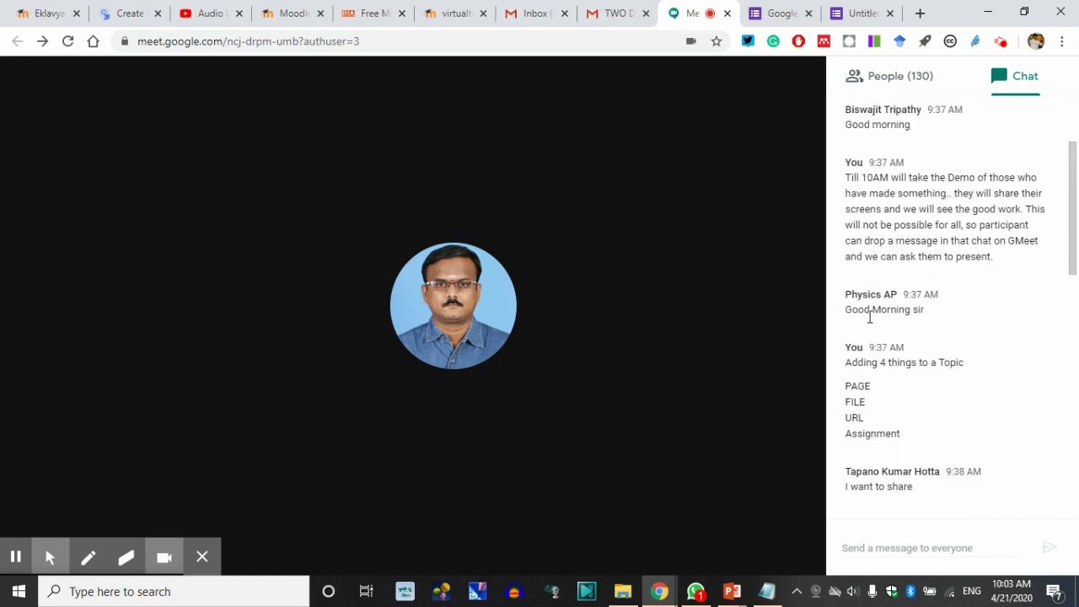
scroll(871, 316, "up", 4)
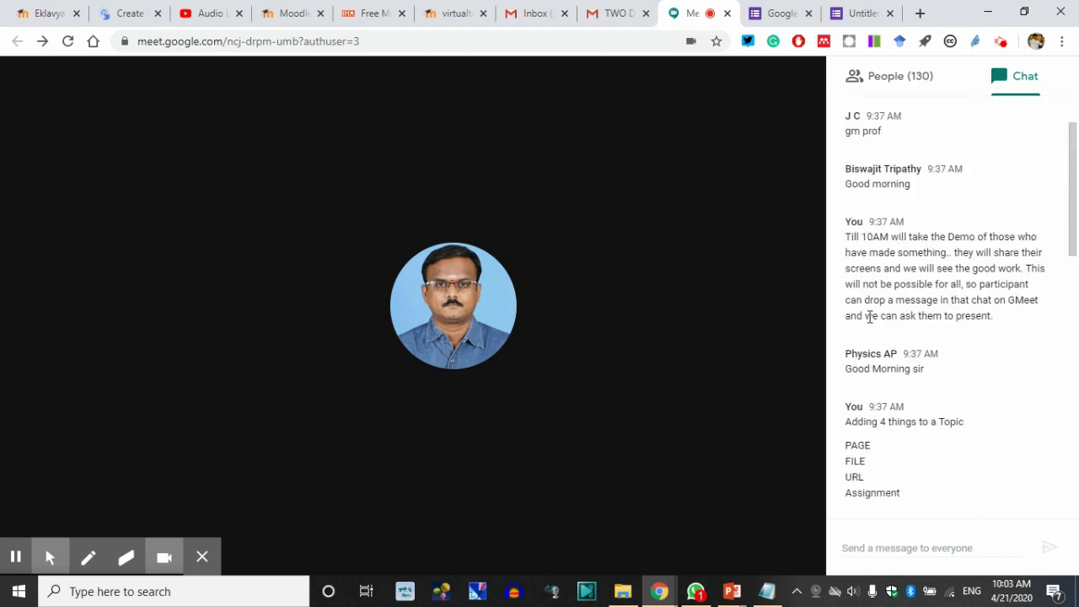
left_click(730, 591)
left_click(673, 529)
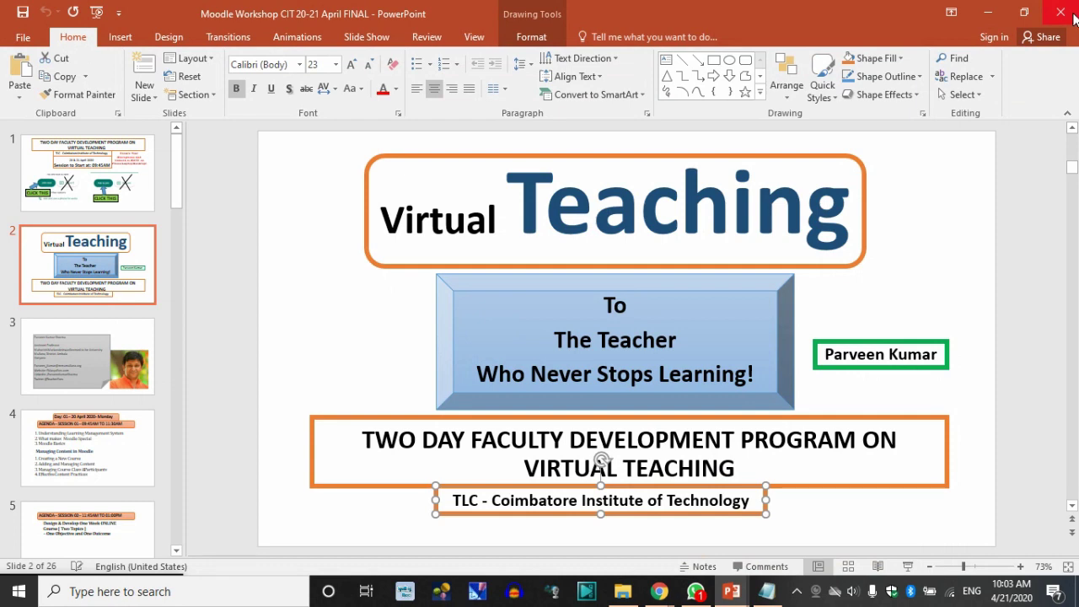
key("alt+Tab")
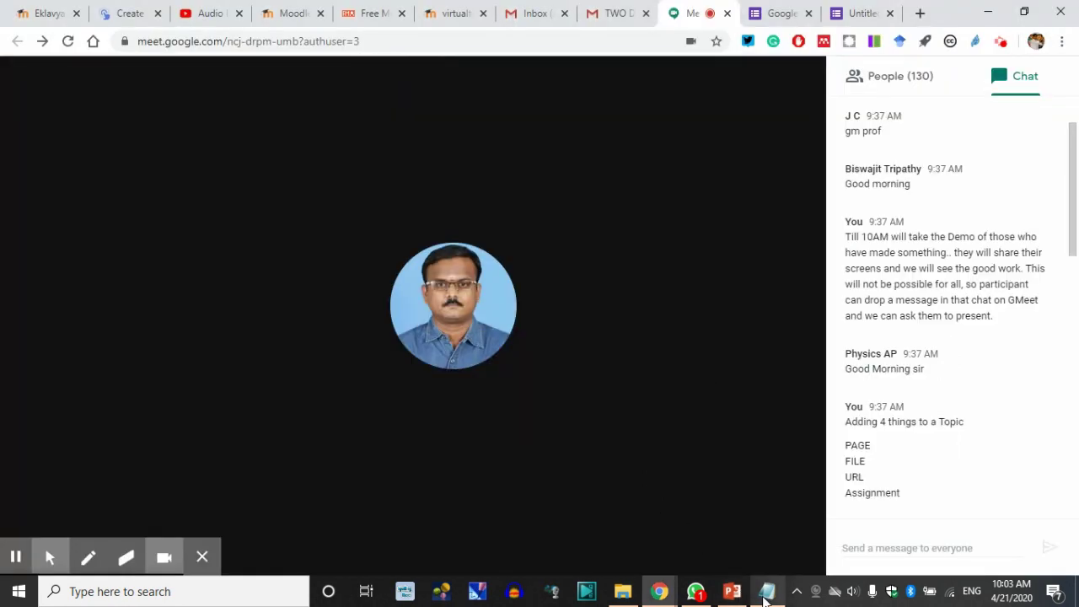
mouse_move(659, 590)
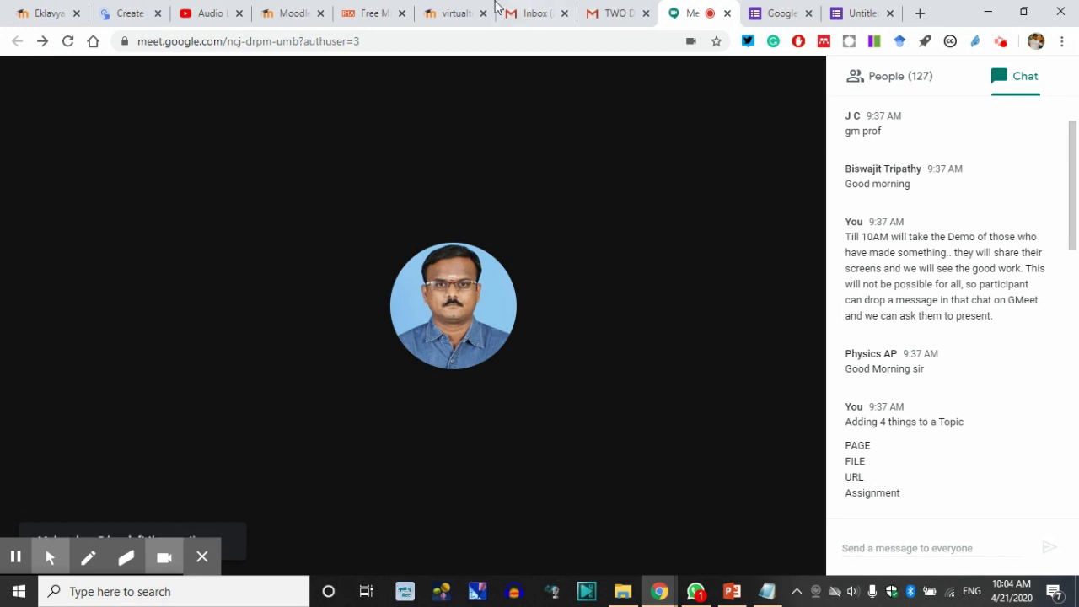
Step: Log in to the gnomio Moodle site with the admin username and password, then return to Meet
left_click(465, 11)
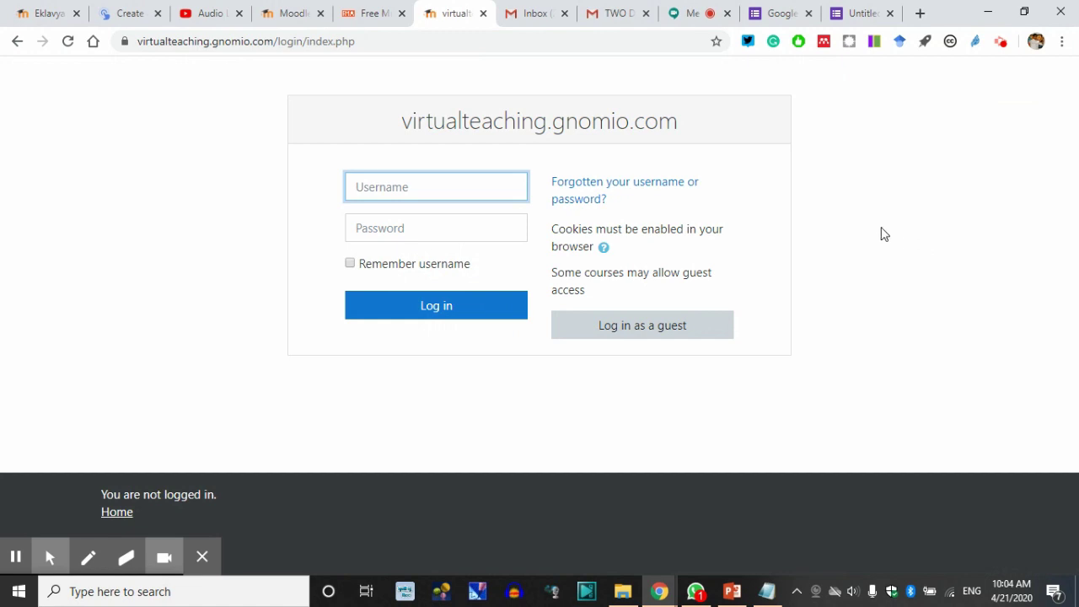
type("admin")
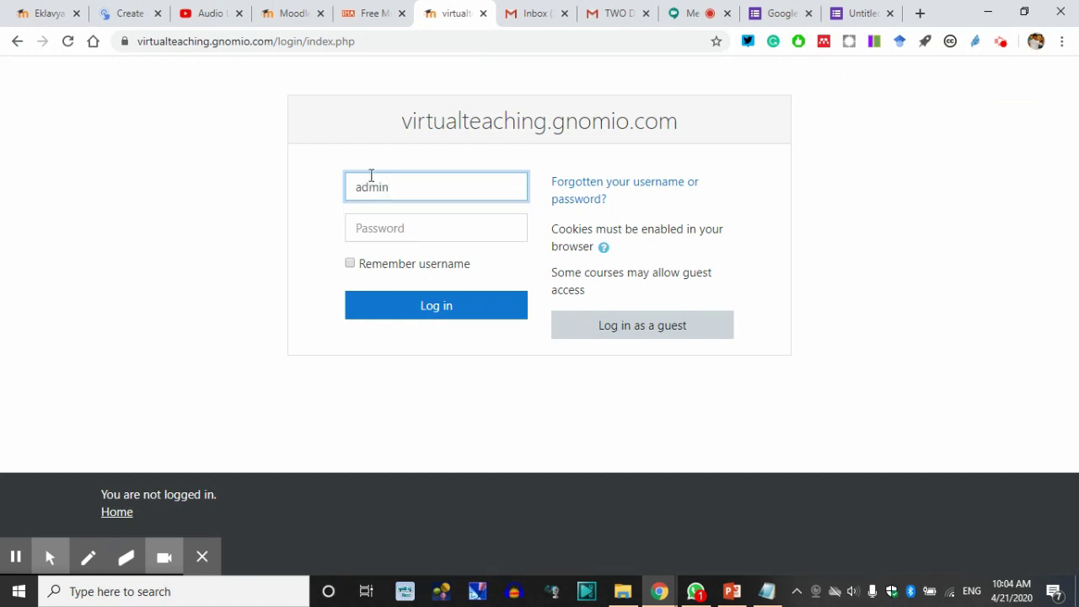
key("Tab")
type("a")
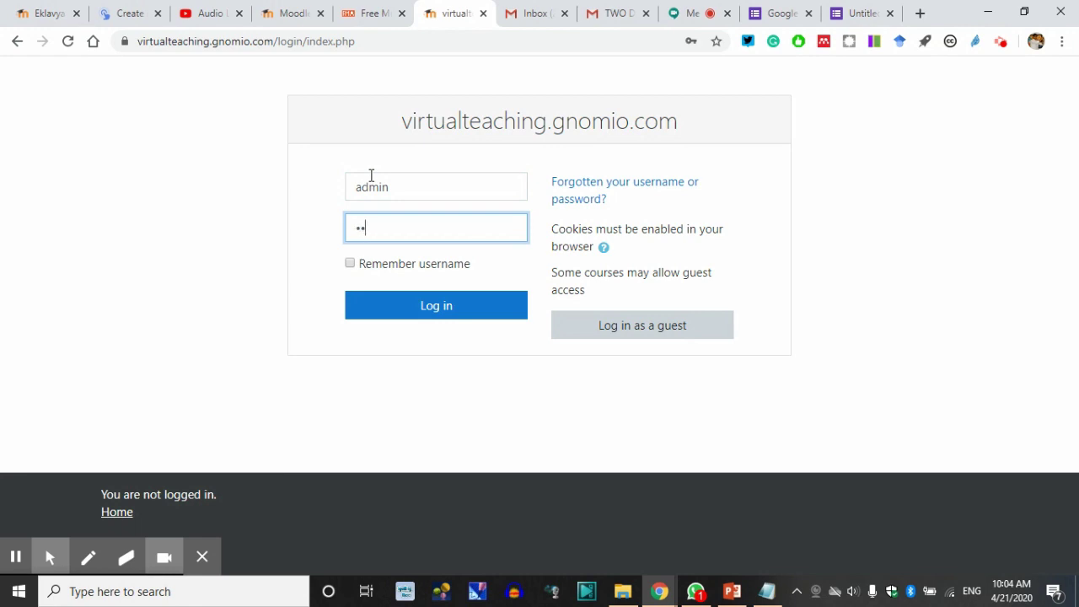
key("BackSpace")
key("BackSpace")
type("a")
key("Return")
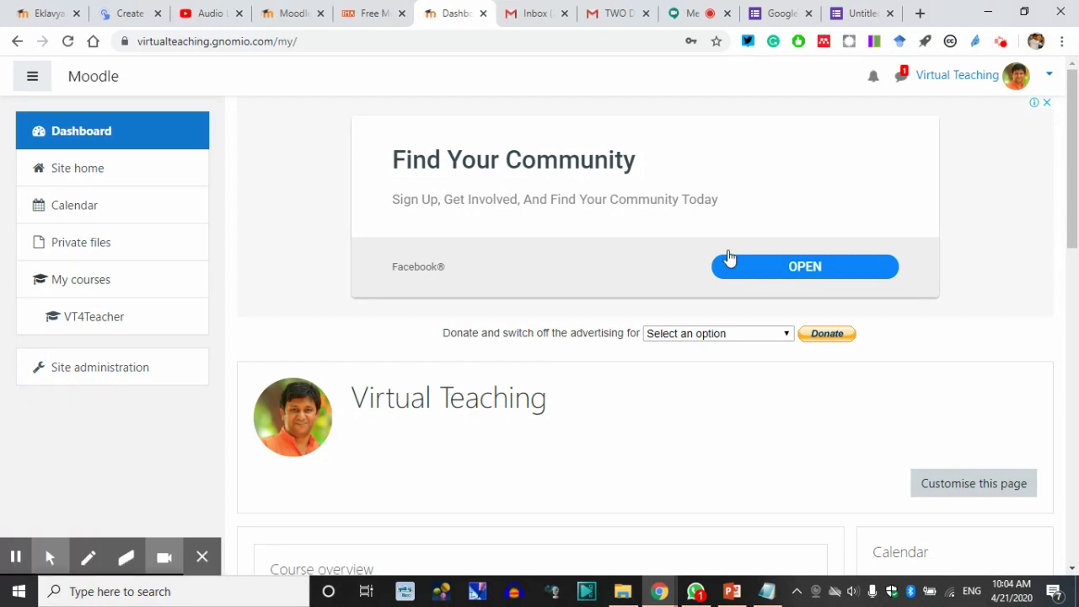
left_click(689, 13)
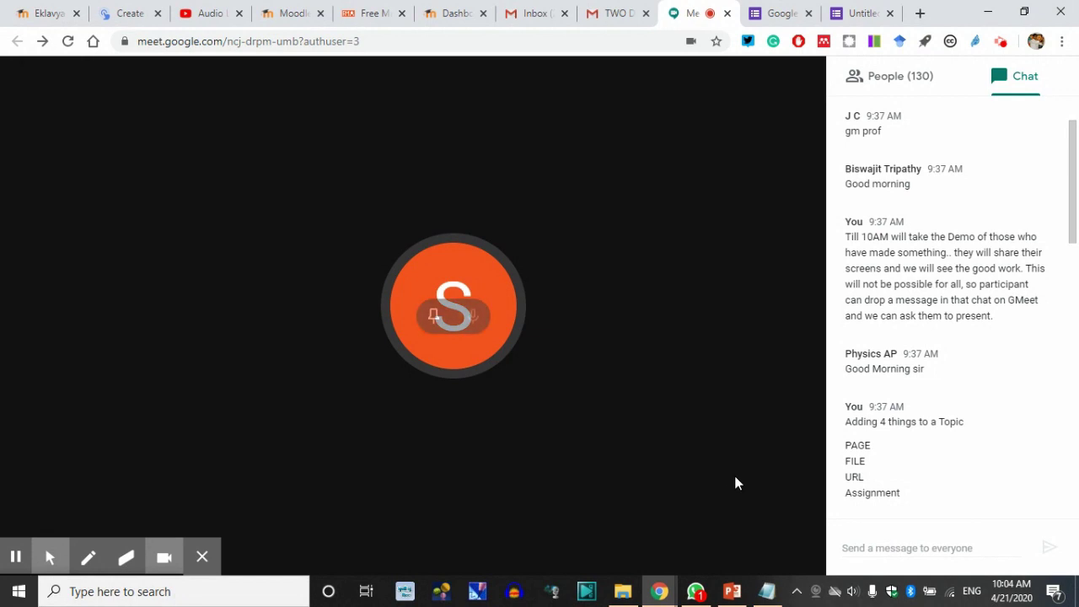
Step: Present the entire screen to the Google Meet participants
left_click(966, 542)
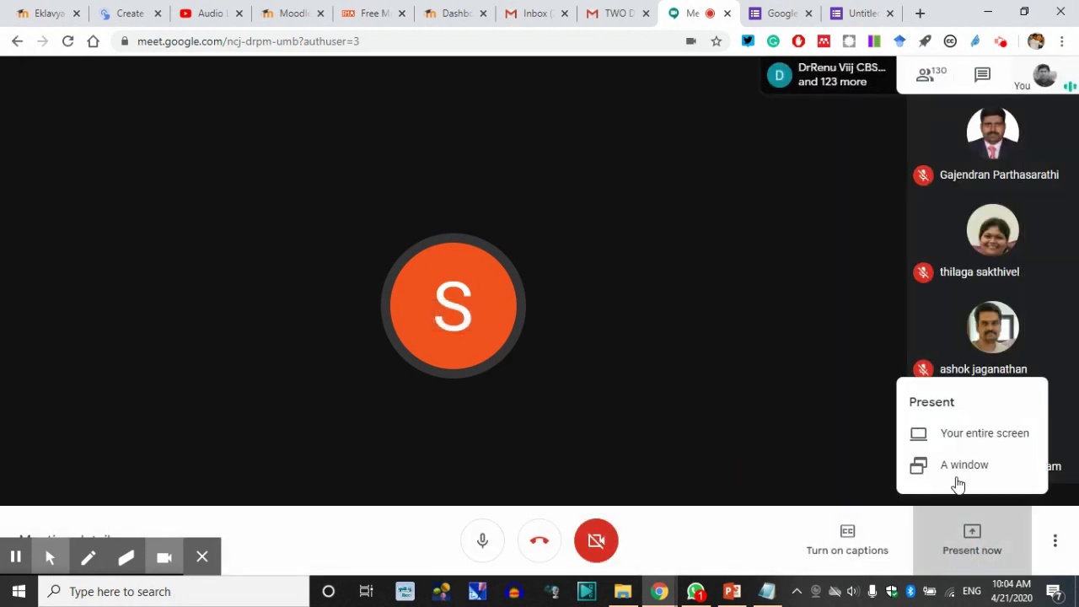
left_click(956, 439)
left_click(529, 253)
left_click(679, 385)
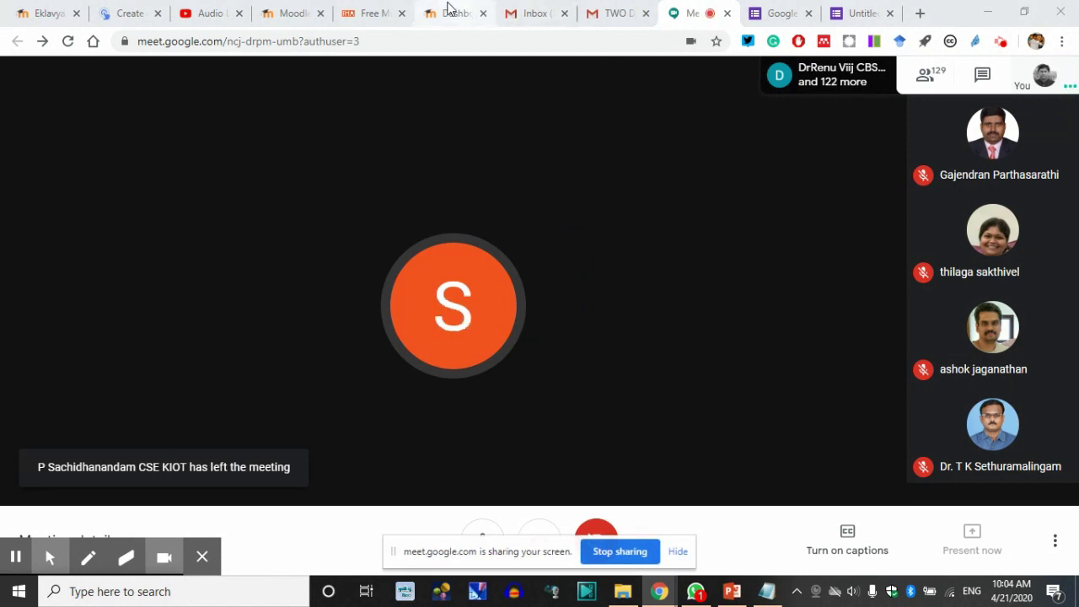
left_click(446, 13)
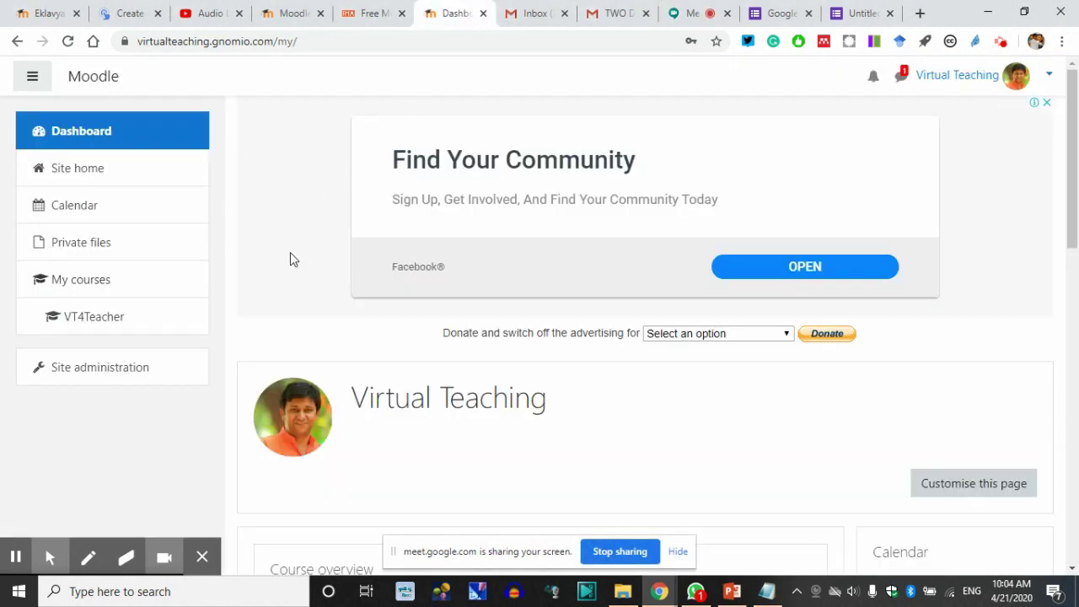
Step: Go from the Moodle Dashboard to Site administration in the left navigation
scroll(290, 252, "down", 2)
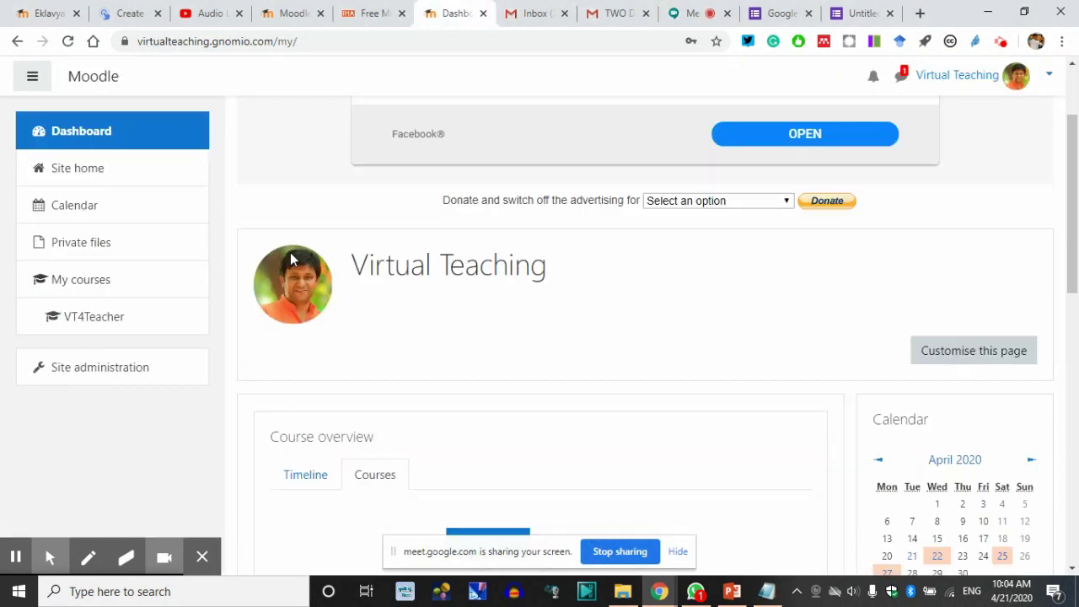
left_click(148, 376)
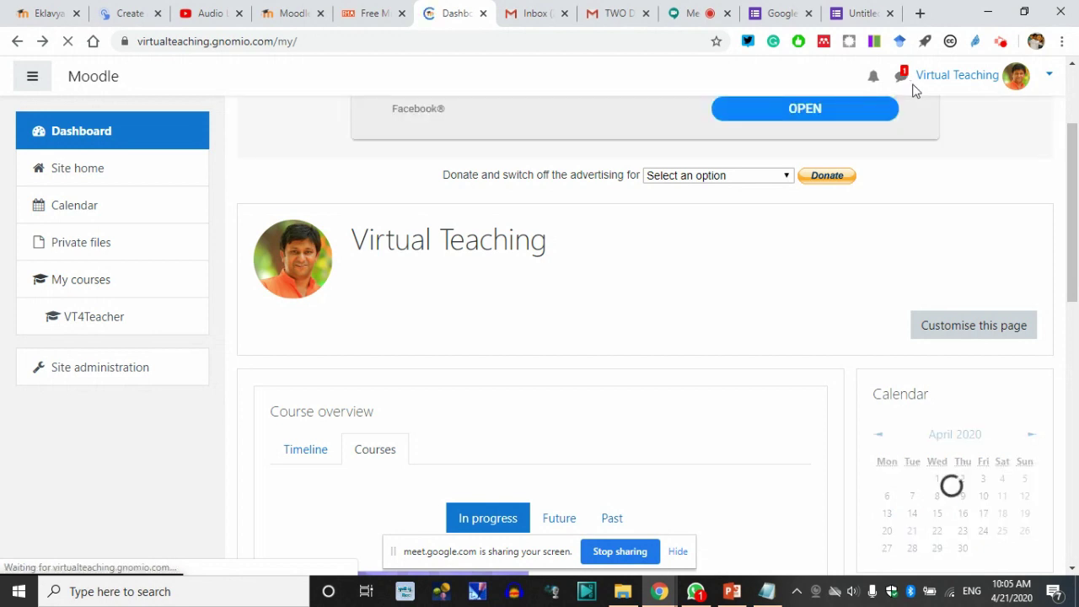
left_click(1051, 80)
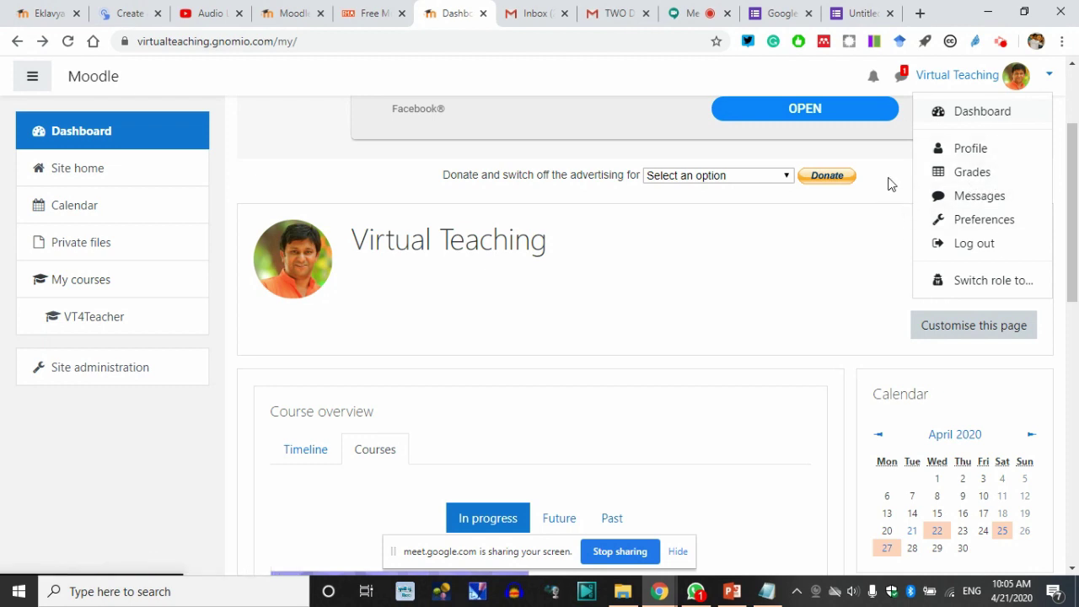
key("Escape")
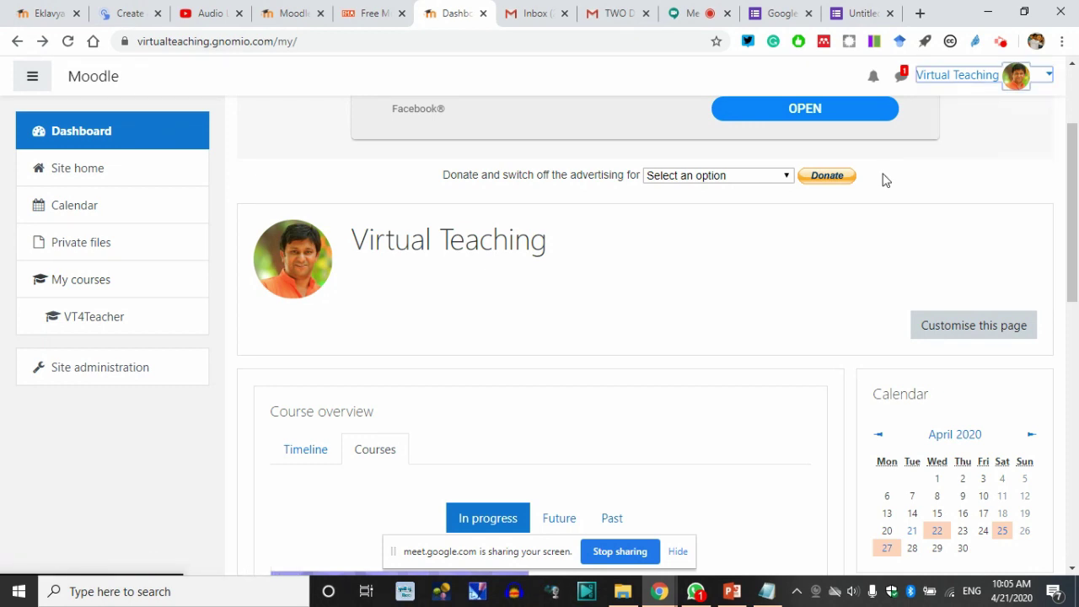
left_click(143, 371)
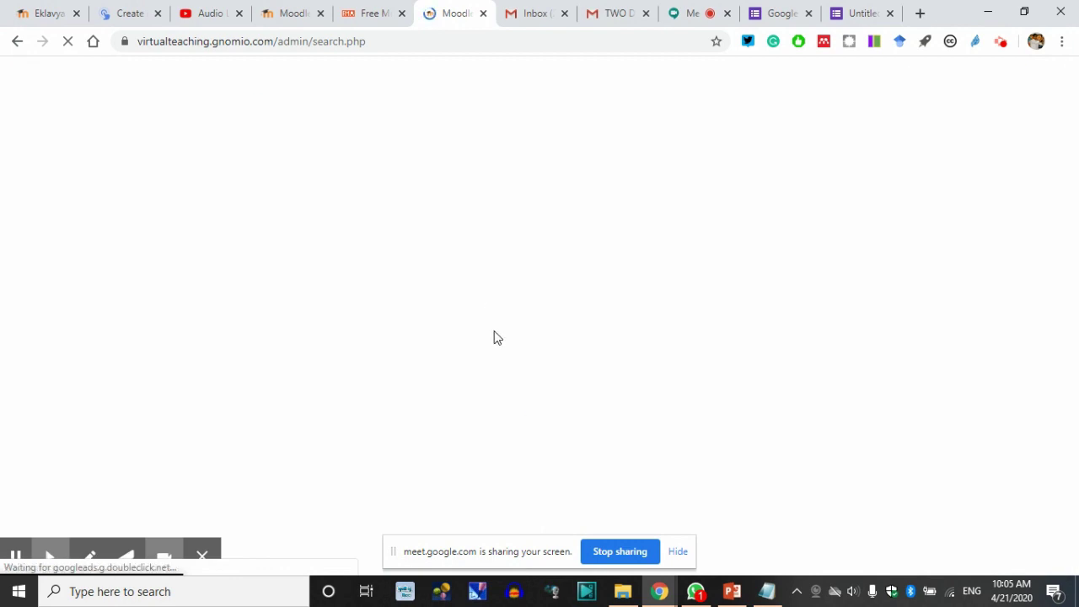
Step: Review the Courses and Users administration tabs, then return to the Dashboard
scroll(484, 366, "down", 3)
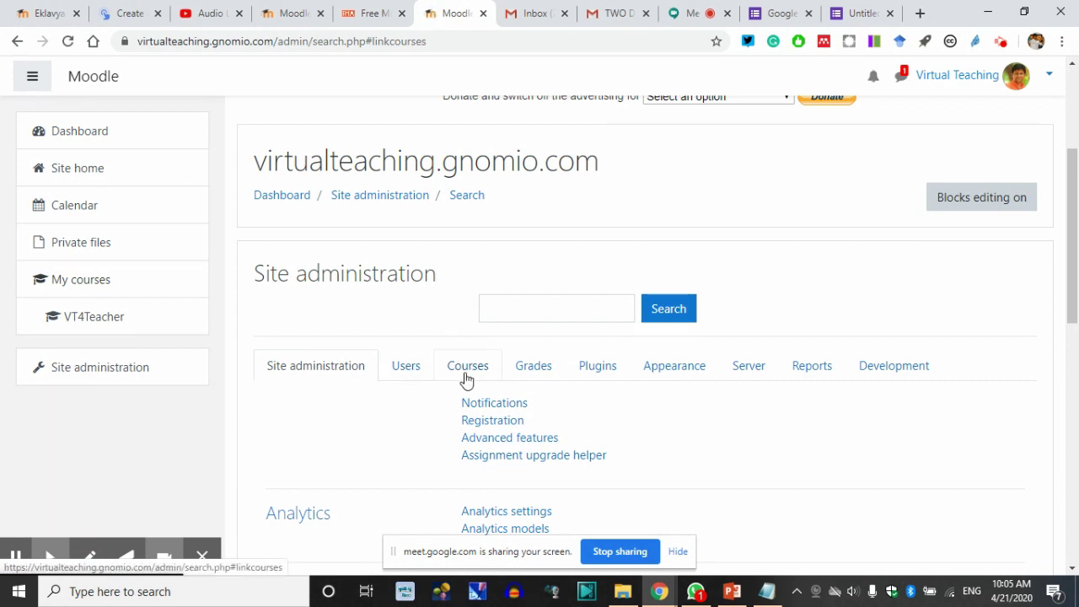
scroll(467, 371, "down", 2)
left_click(463, 211)
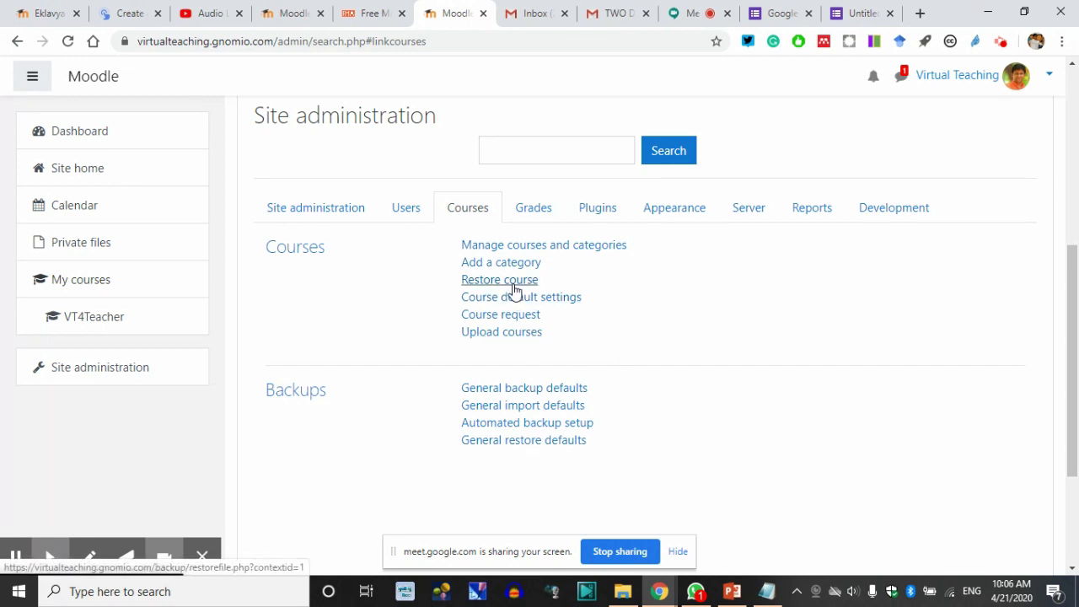
left_click(674, 332)
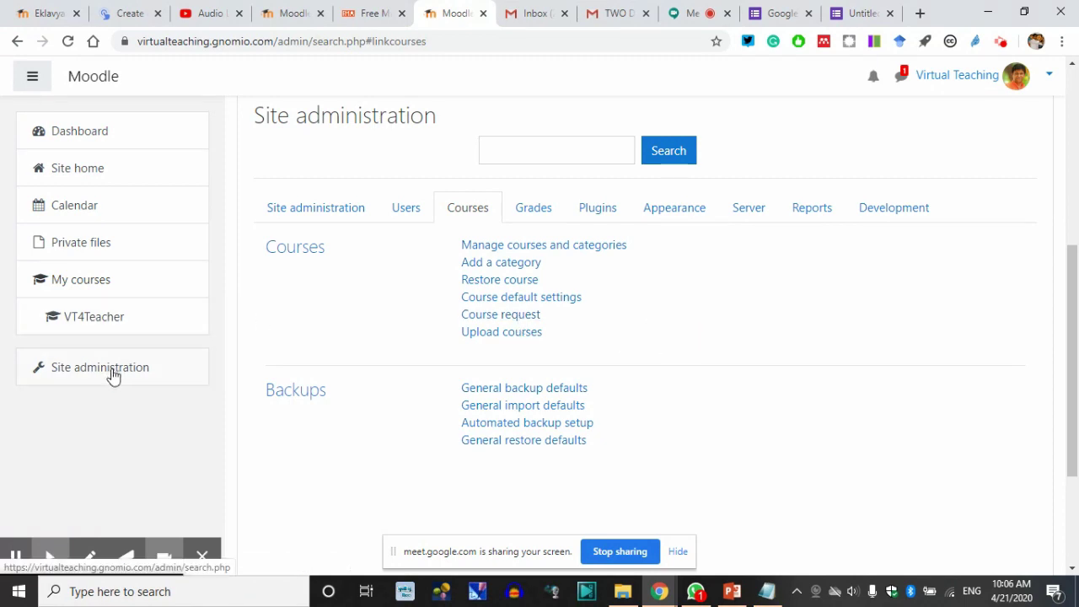
left_click(408, 211)
left_click(472, 211)
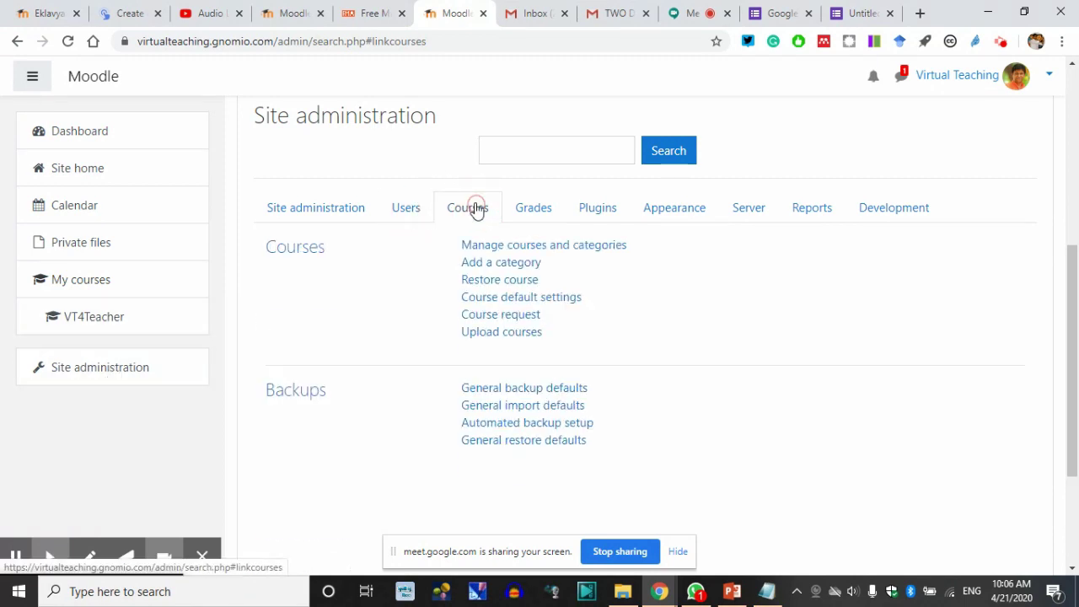
left_click(407, 213)
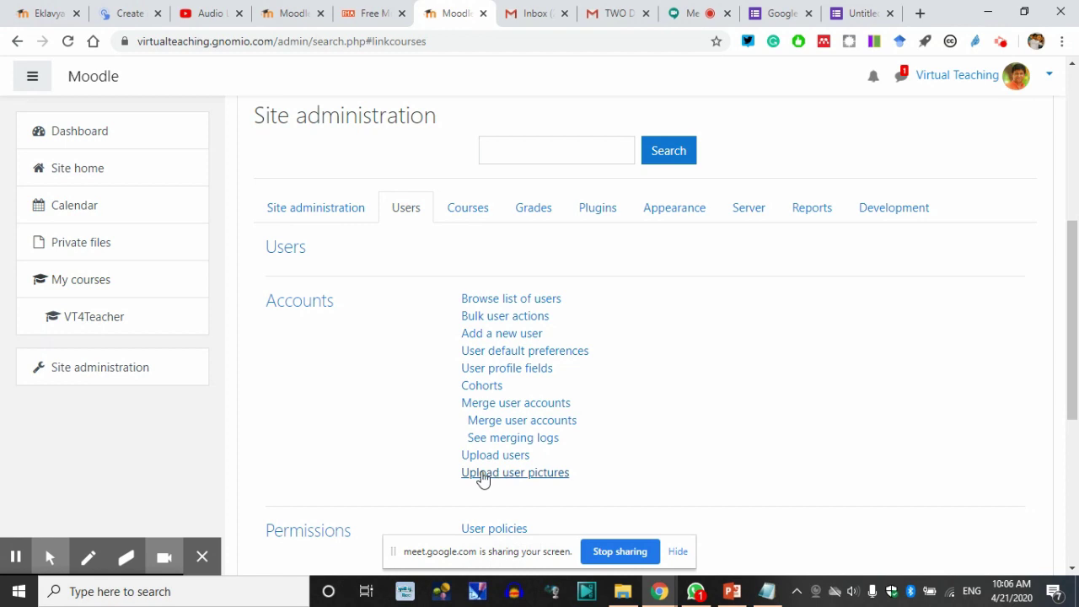
left_click(79, 135)
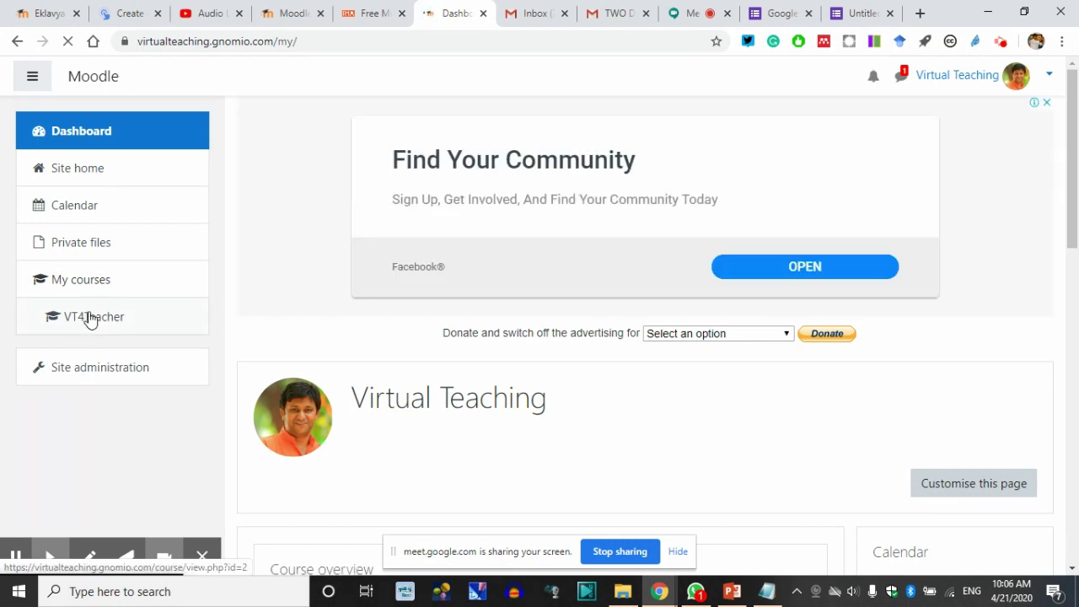
Step: Open the Virtual Teaching Training for Teachers course and its Participants page
scroll(546, 481, "down", 1)
scroll(547, 480, "down", 4)
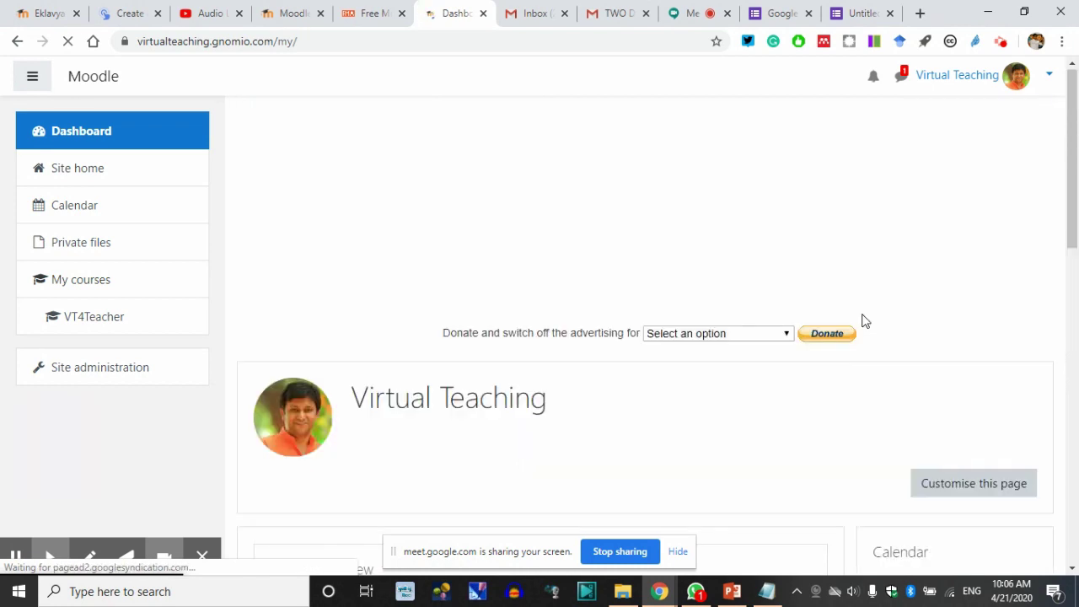
scroll(984, 489, "down", 2)
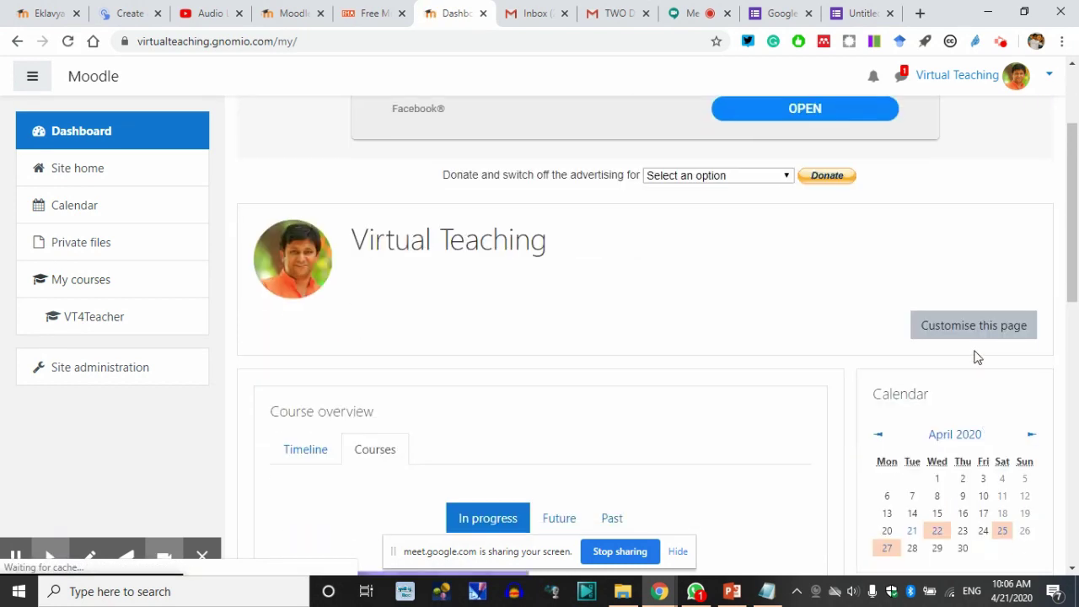
scroll(971, 337, "down", 2)
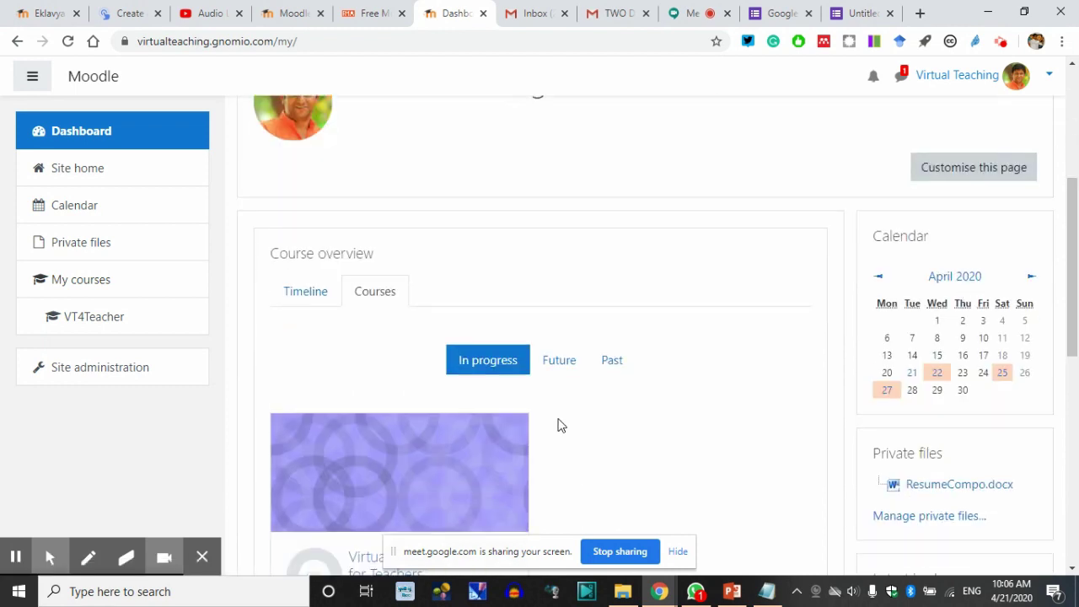
scroll(443, 409, "down", 2)
left_click(406, 413)
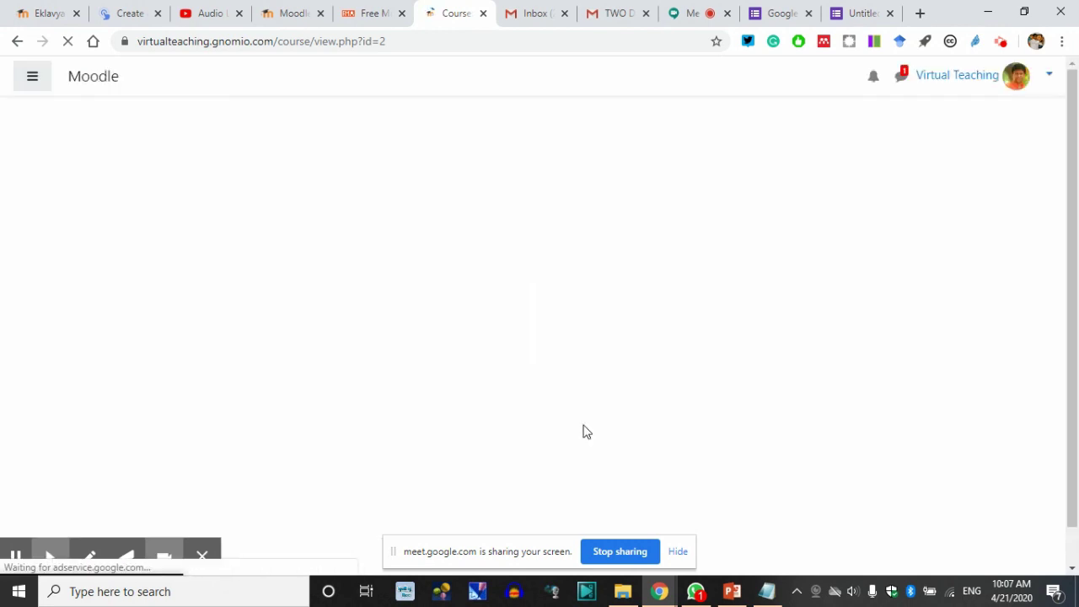
scroll(514, 396, "down", 1)
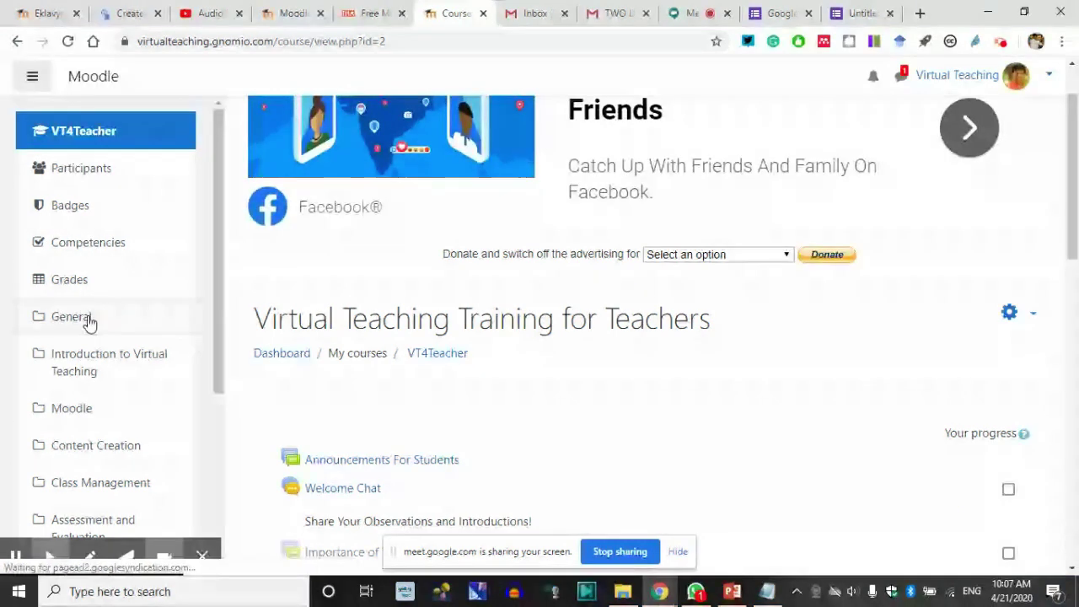
left_click(99, 179)
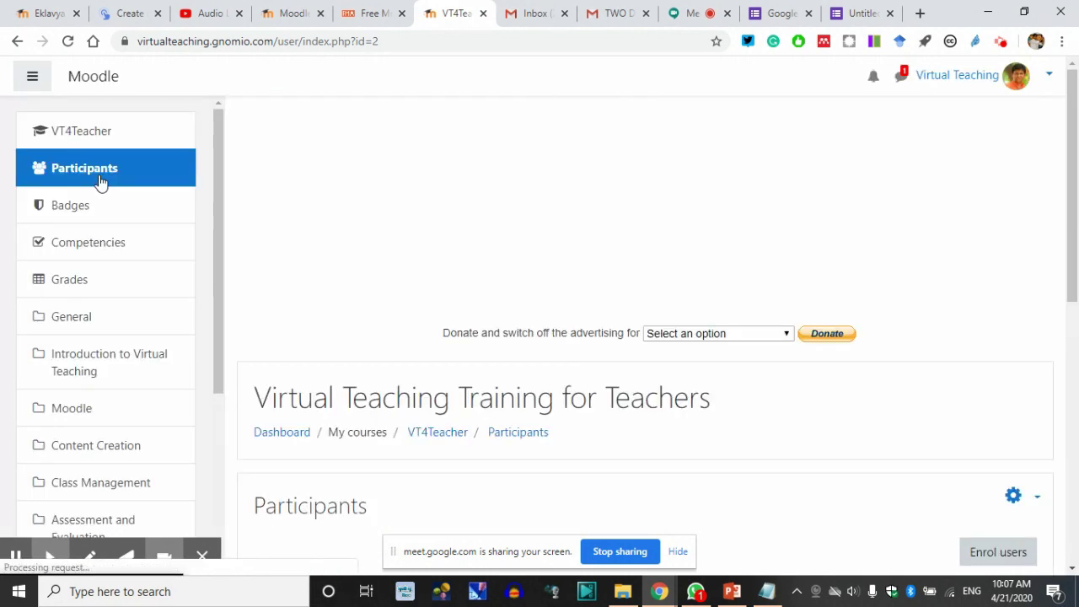
scroll(470, 384, "down", 2)
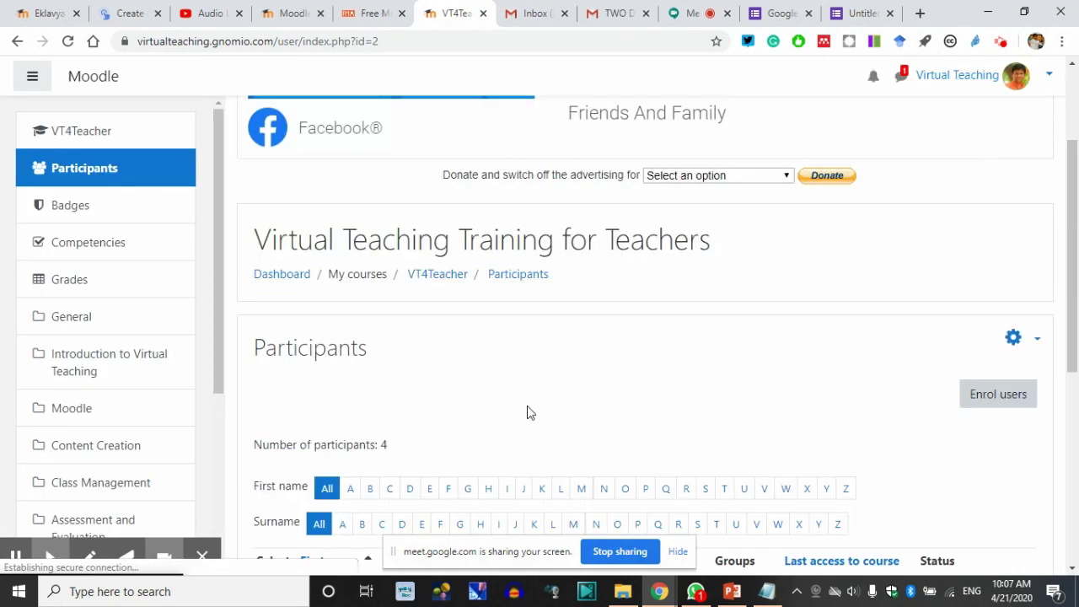
scroll(530, 412, "down", 2)
scroll(531, 422, "down", 2)
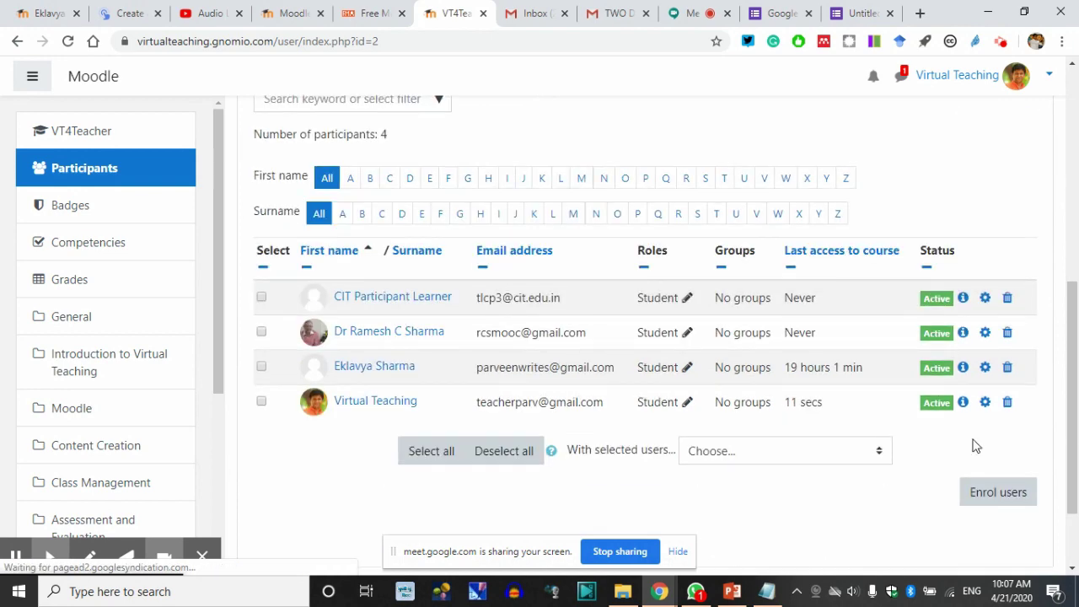
left_click(1003, 494)
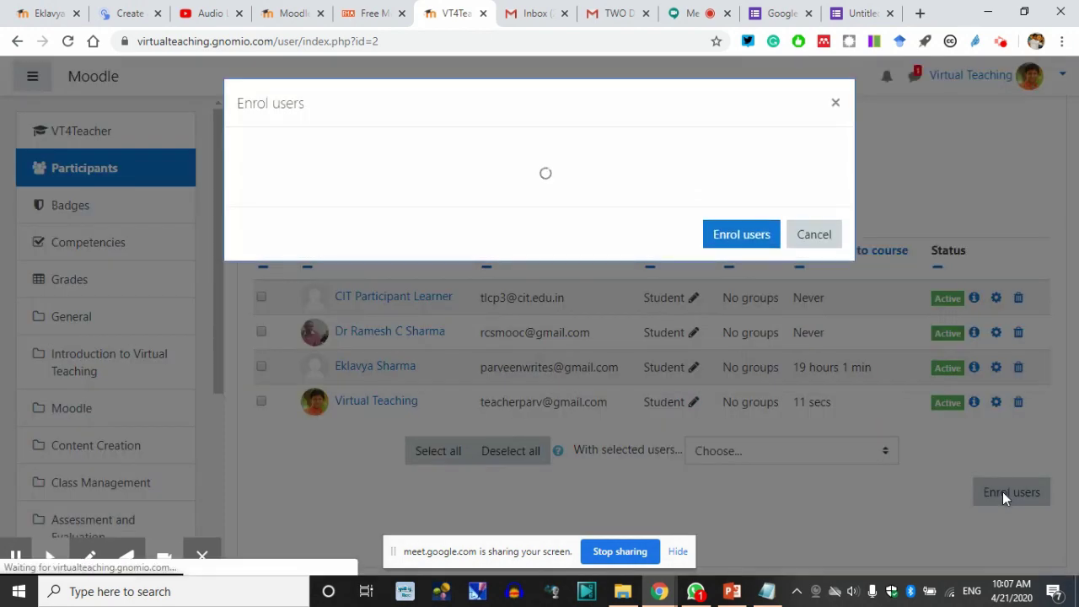
left_click(550, 227)
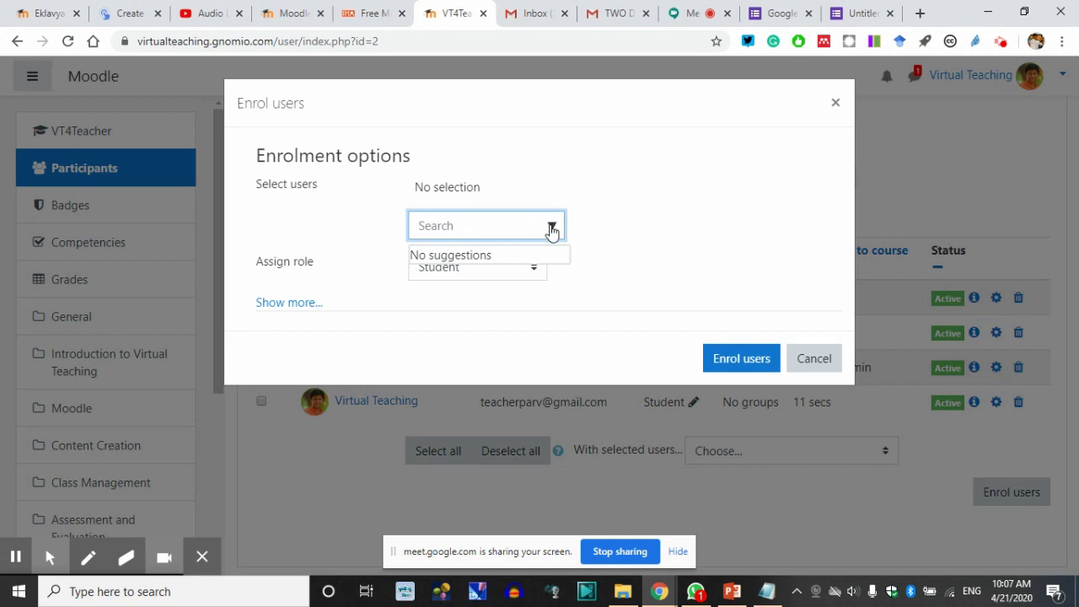
left_click(569, 171)
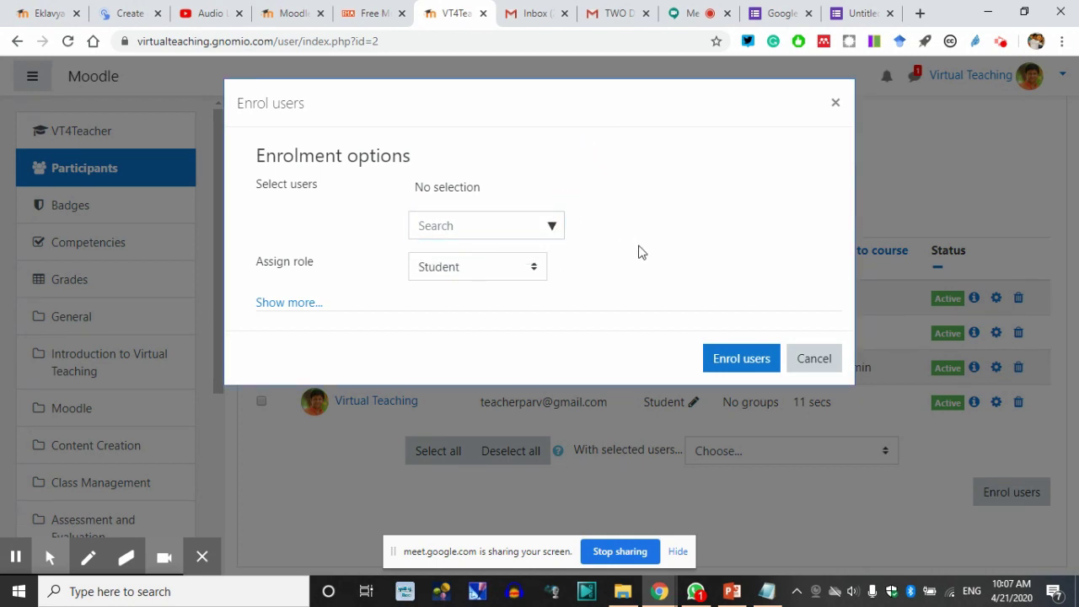
left_click(536, 269)
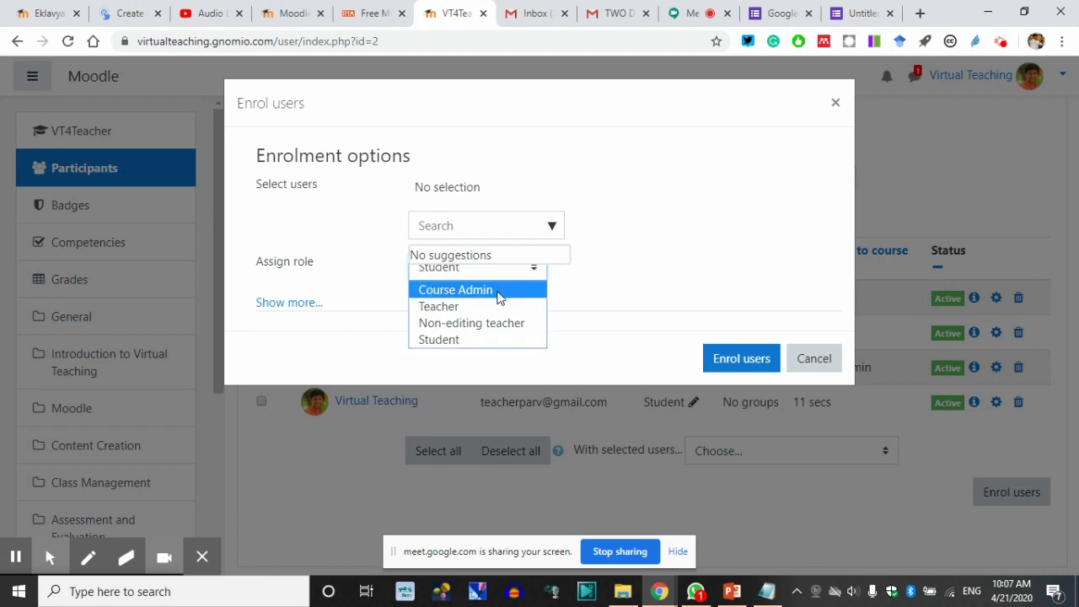
left_click(645, 258)
left_click(285, 304)
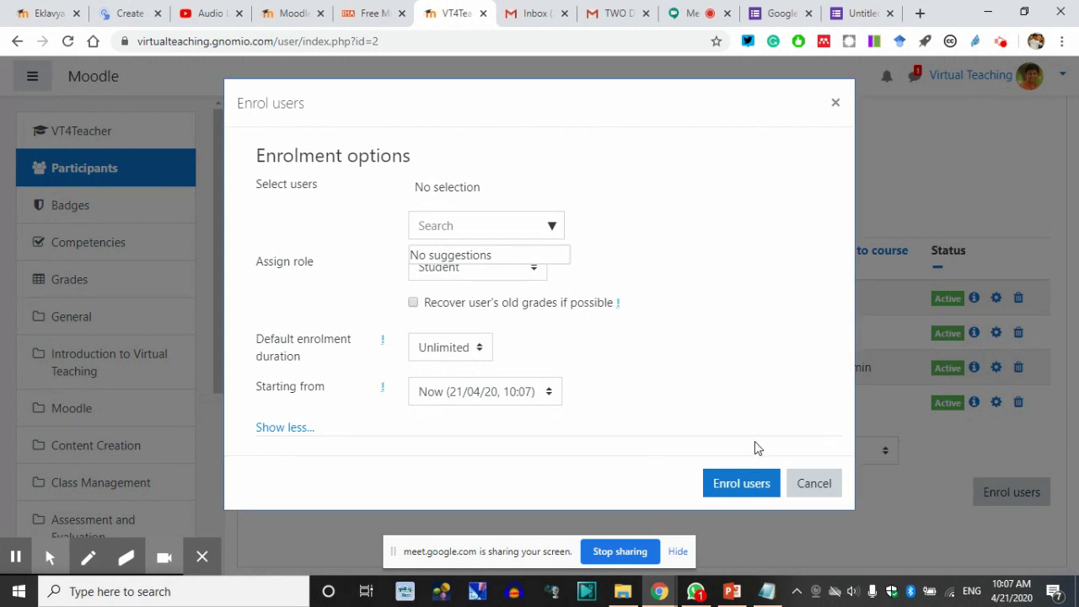
left_click(815, 494)
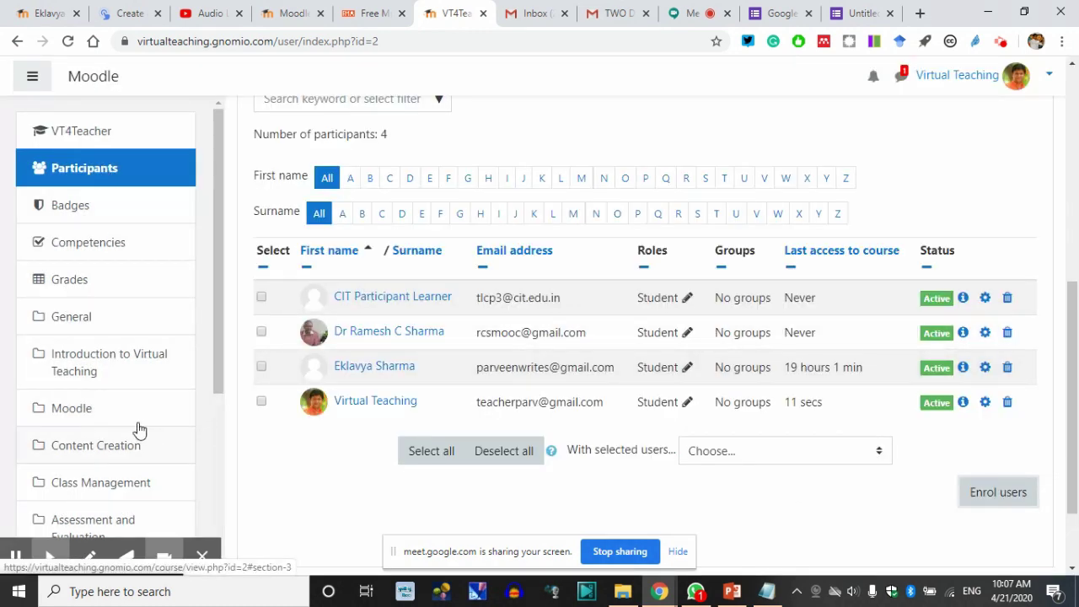
Step: Go to the General section of the Virtual Teaching Training for Teachers course
scroll(127, 431, "down", 2)
scroll(92, 337, "up", 1)
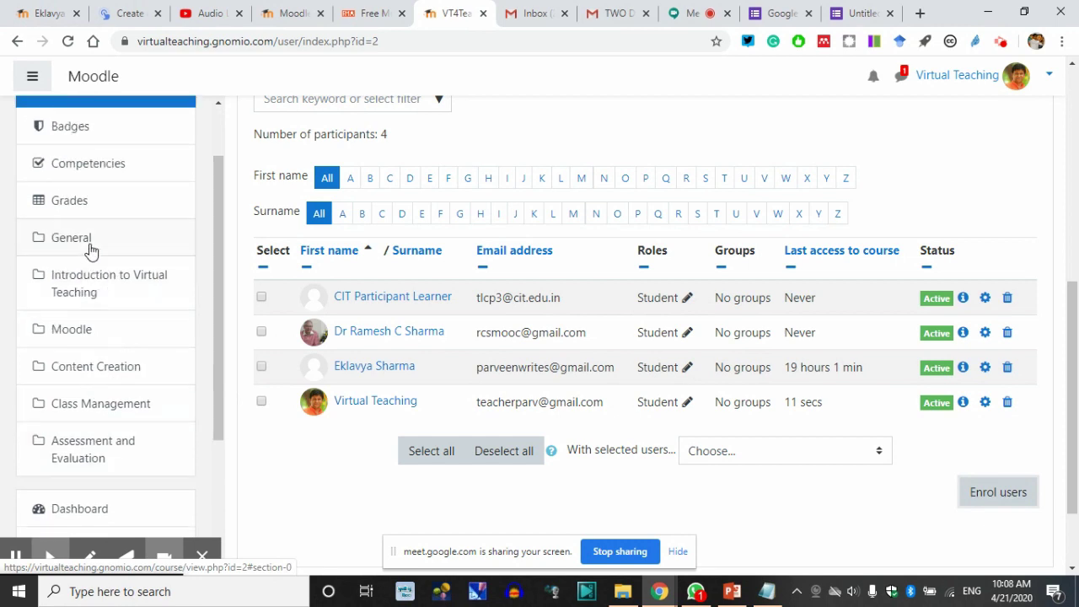
left_click(89, 240)
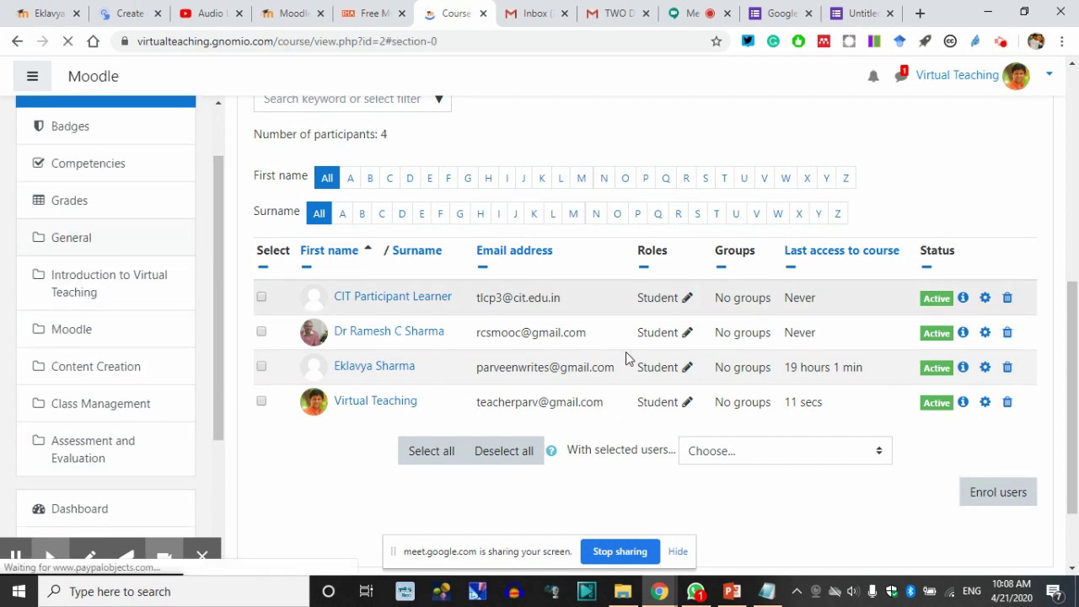
scroll(566, 337, "up", 3)
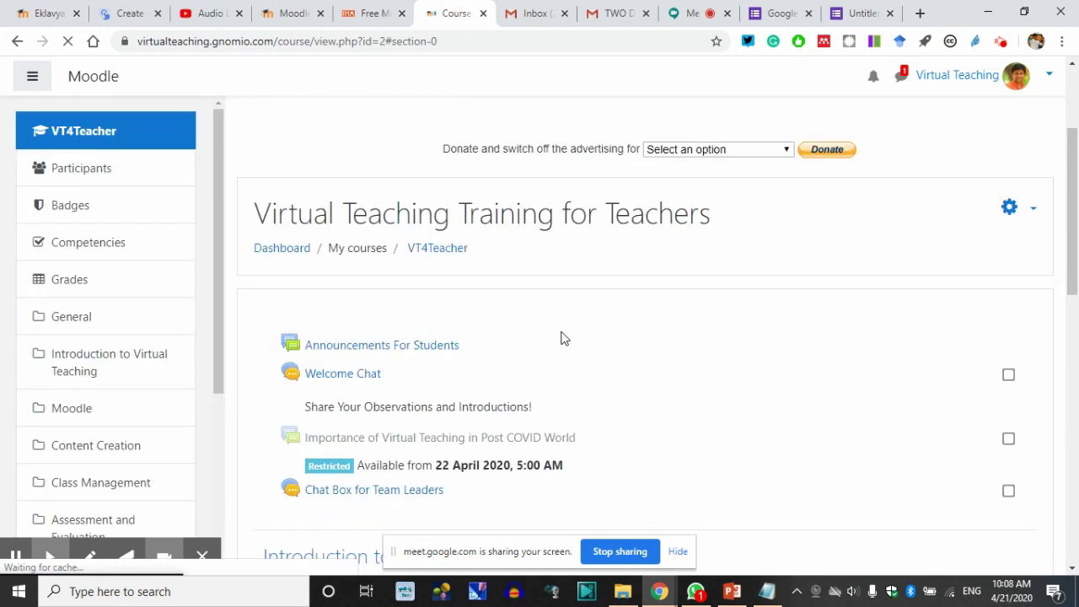
scroll(527, 309, "down", 3)
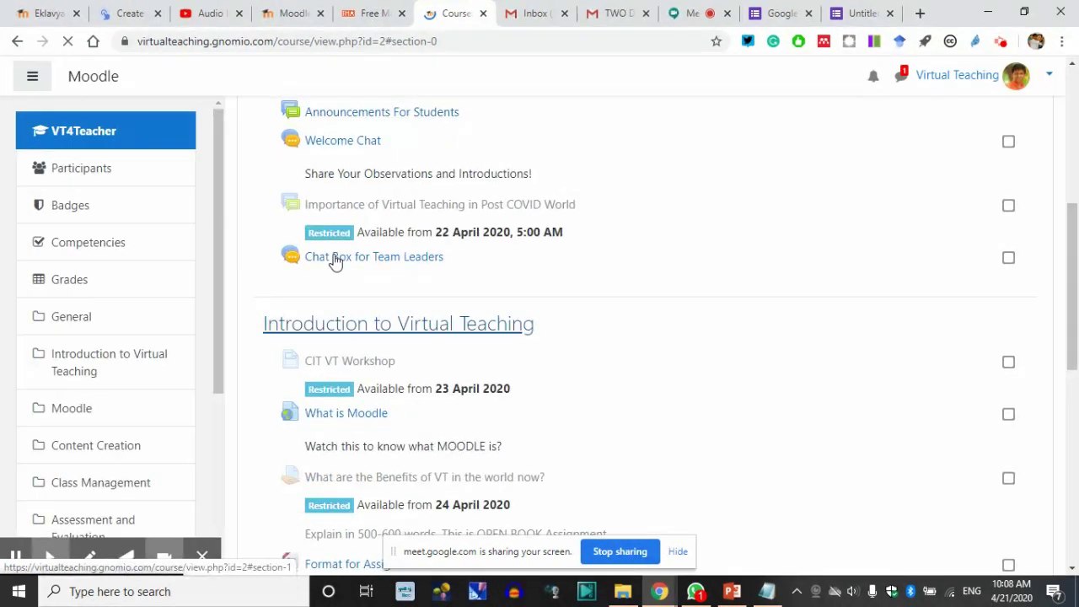
scroll(669, 373, "down", 1)
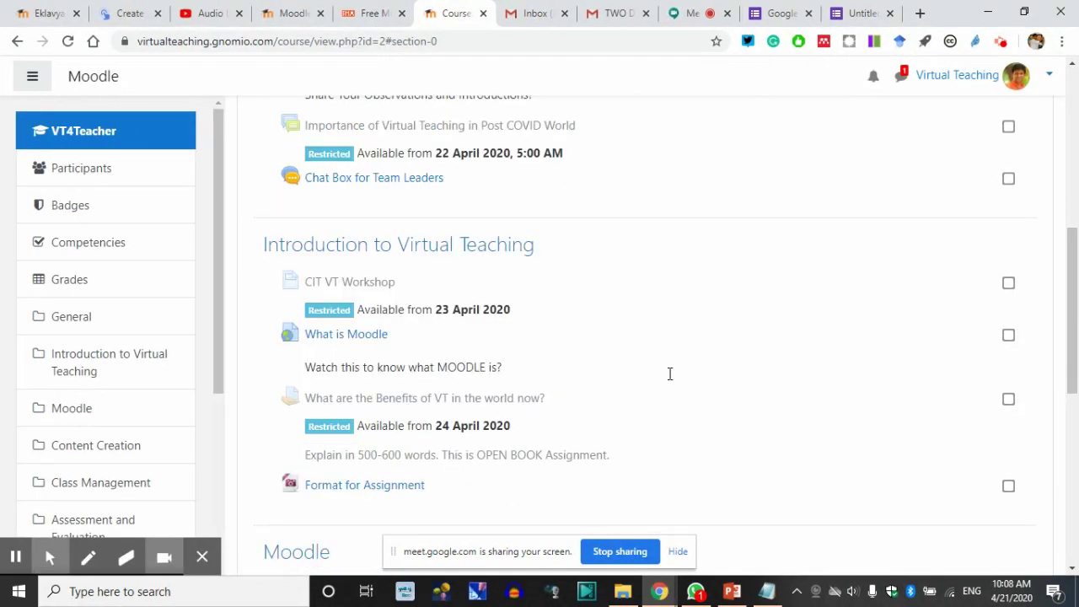
scroll(891, 340, "up", 5)
scroll(922, 310, "down", 2)
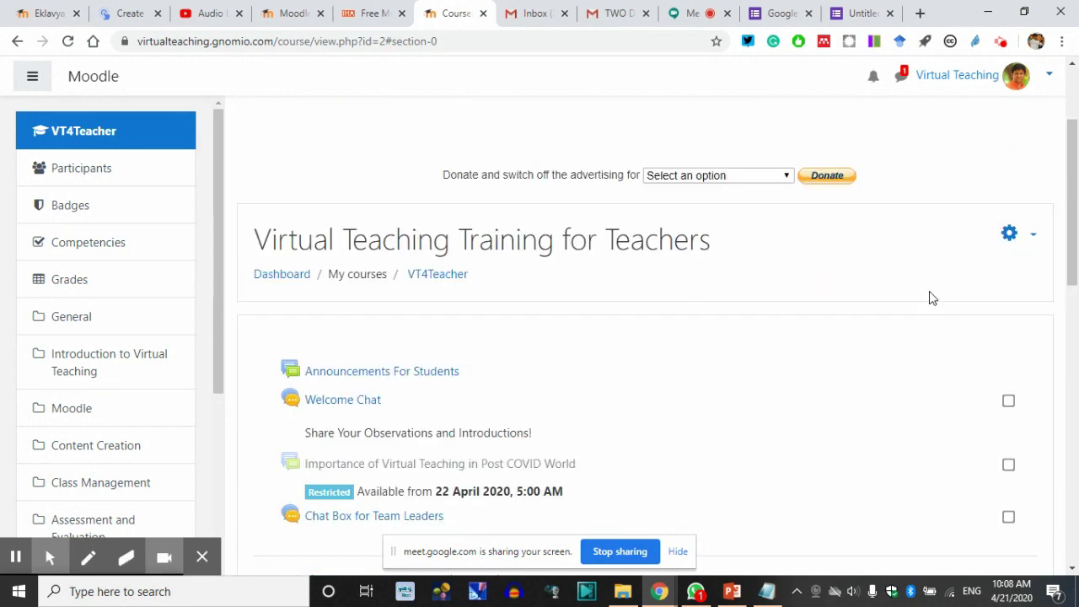
Step: Turn course editing on and bring the Moodle section into view
left_click(1033, 239)
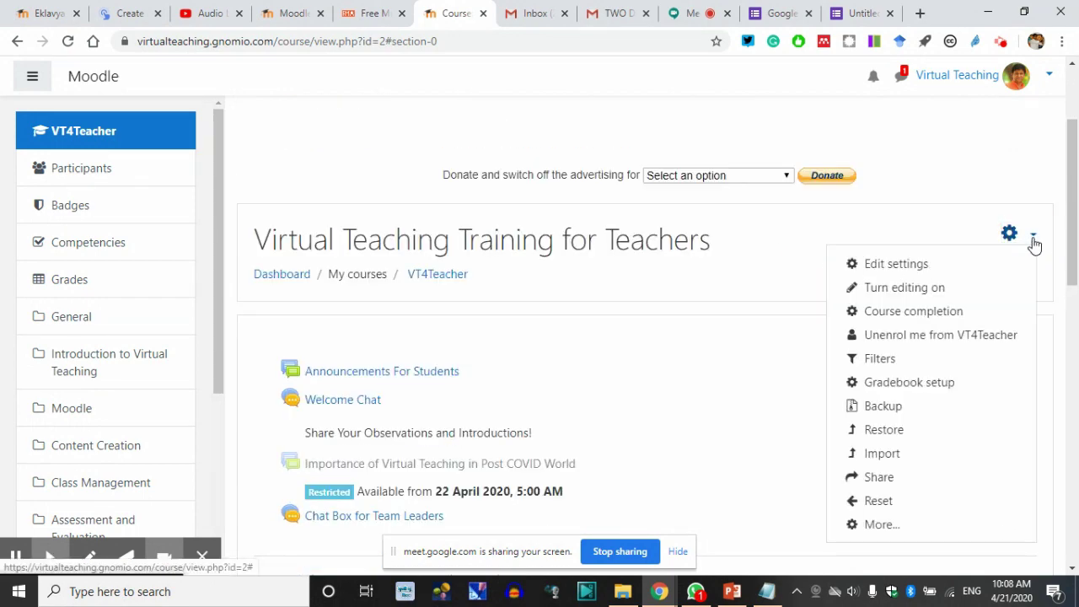
left_click(933, 289)
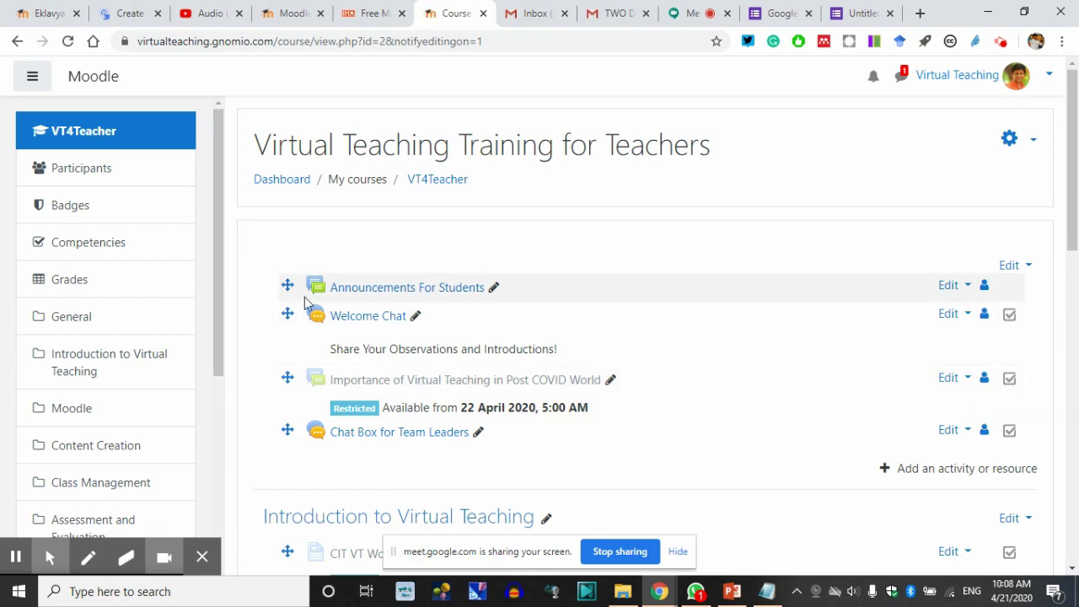
scroll(328, 428, "down", 2)
scroll(329, 428, "up", 1)
scroll(315, 385, "down", 3)
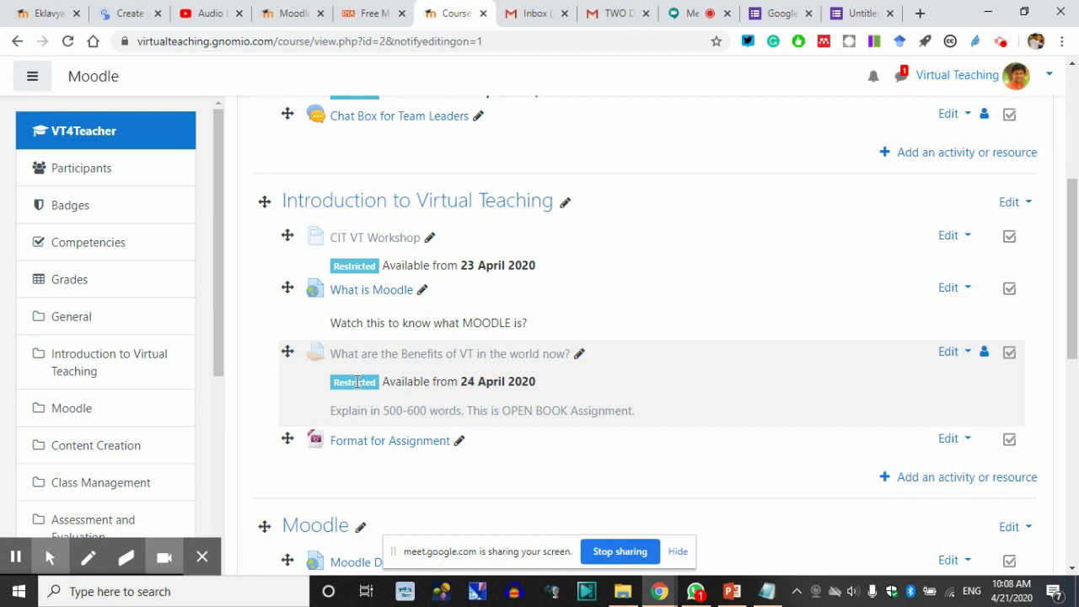
scroll(448, 345, "up", 3)
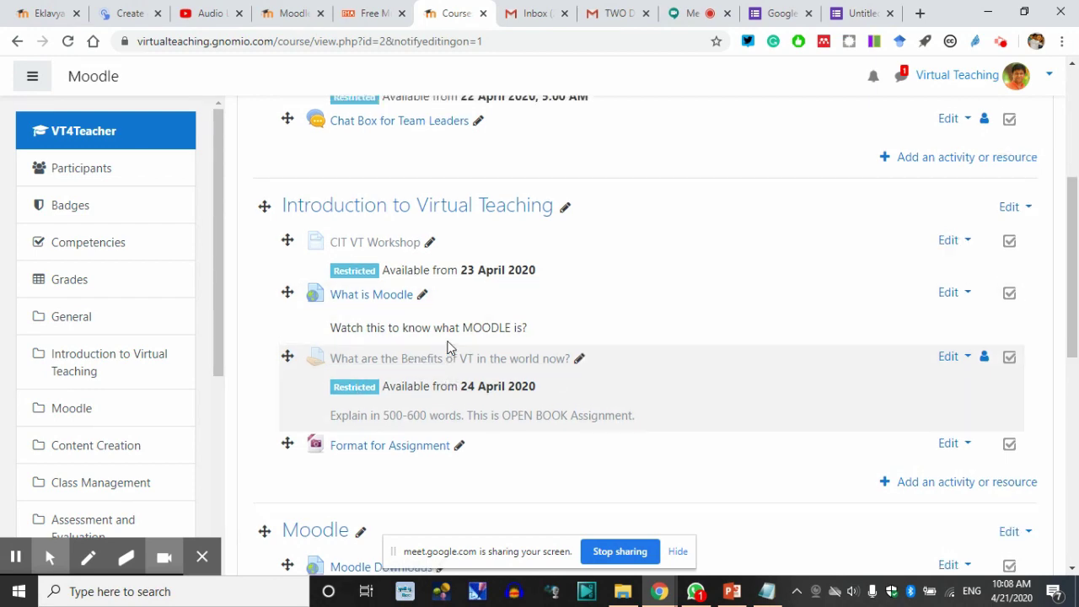
scroll(749, 351, "up", 1)
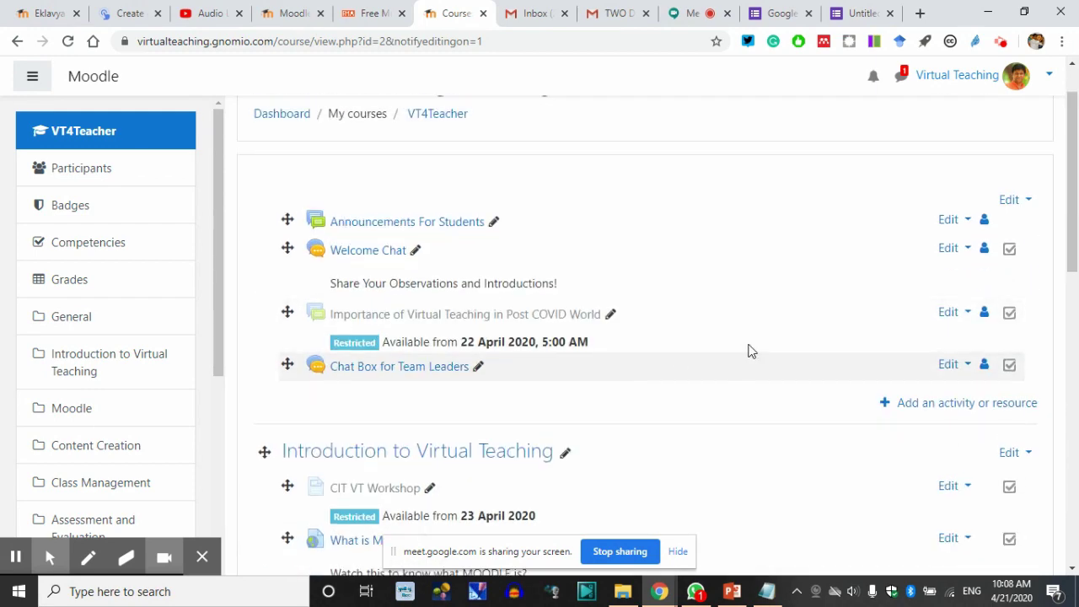
scroll(449, 337, "down", 3)
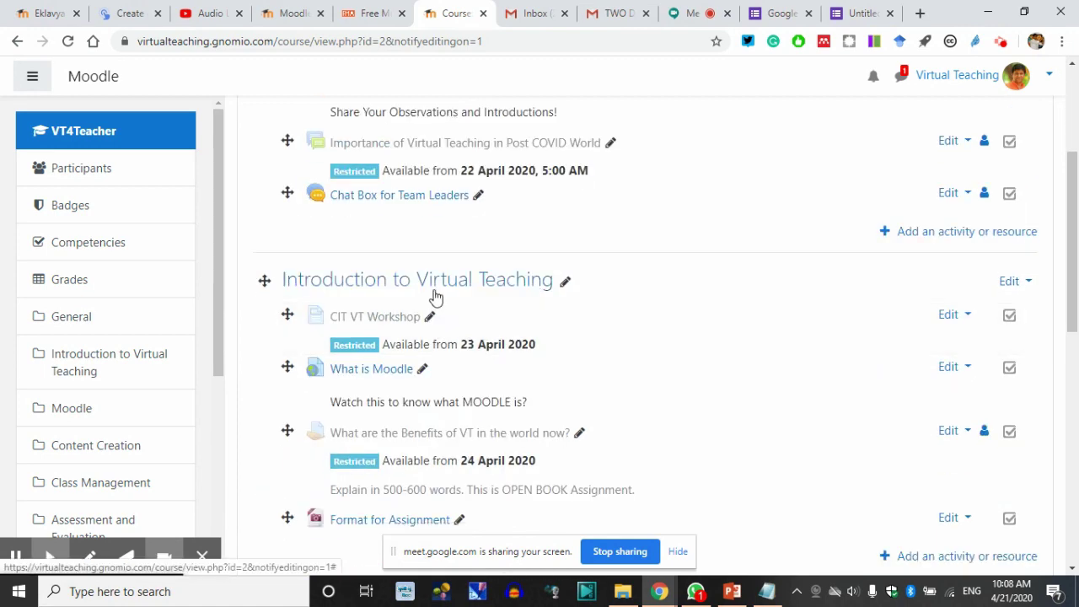
scroll(464, 298, "down", 5)
scroll(469, 326, "down", 1)
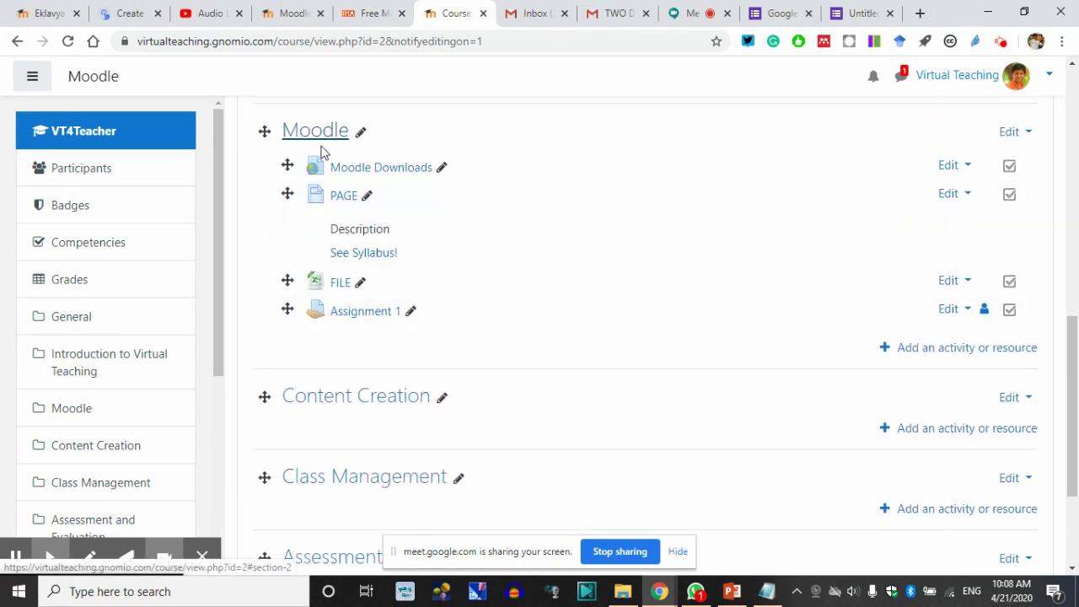
left_click(412, 137)
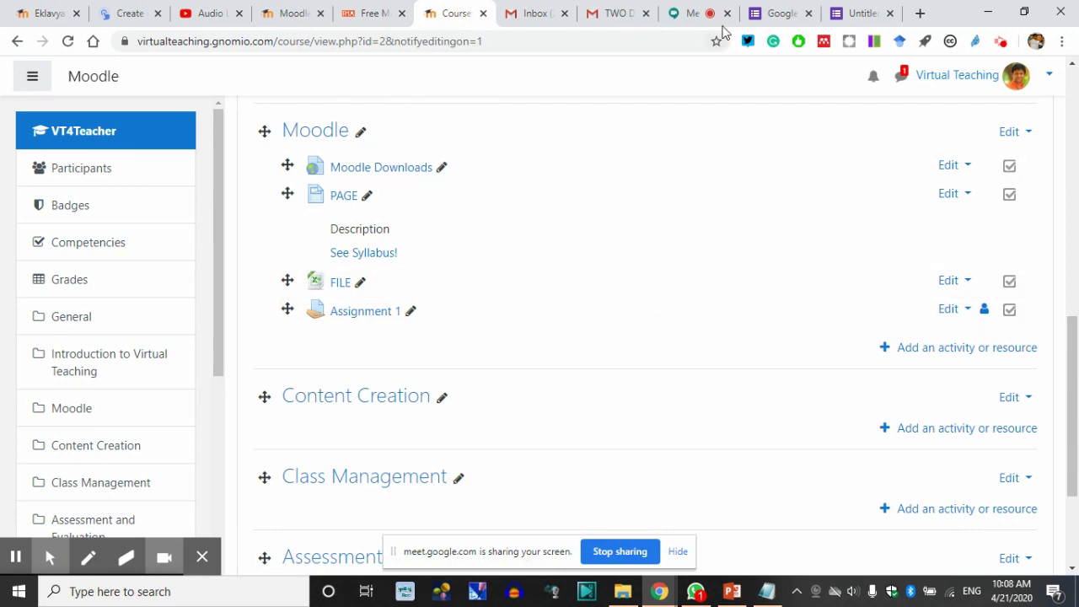
left_click(698, 11)
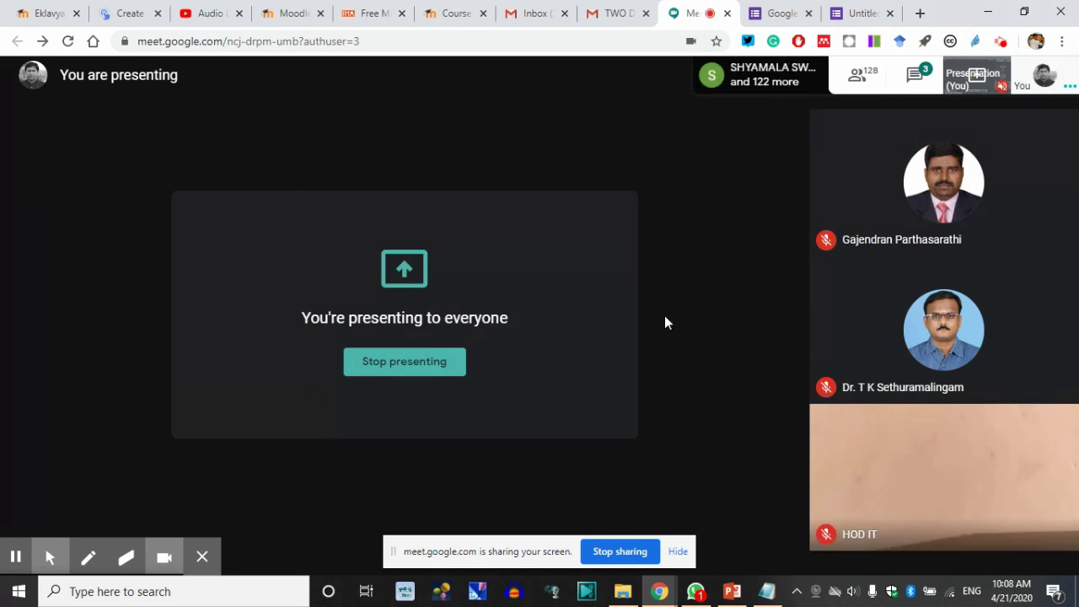
left_click(614, 11)
left_click(459, 12)
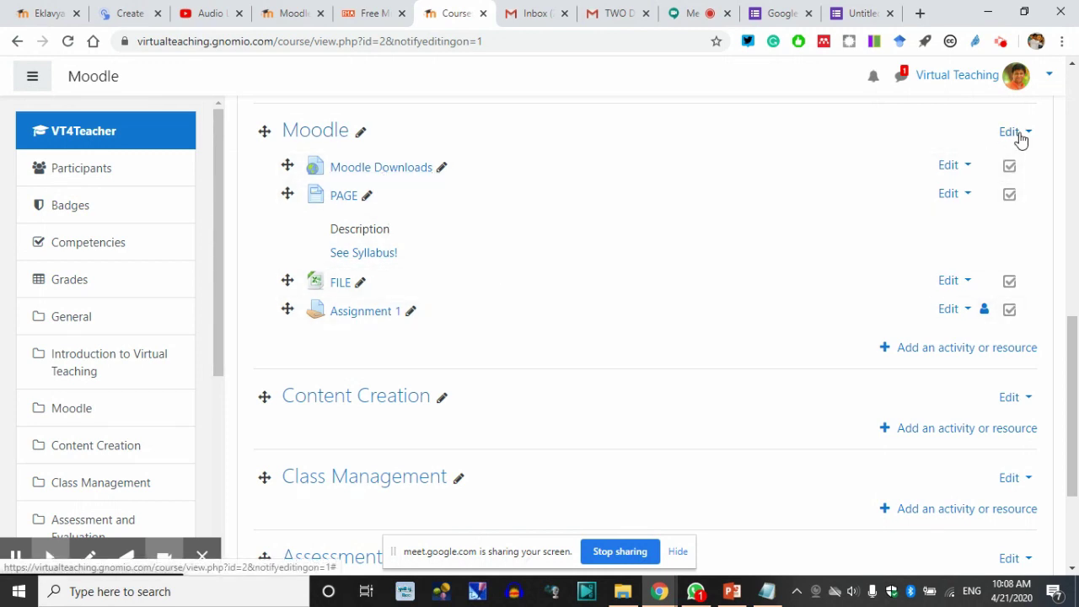
Step: Open the Edit topic settings form for the Moodle section
left_click(971, 128)
left_click(1018, 132)
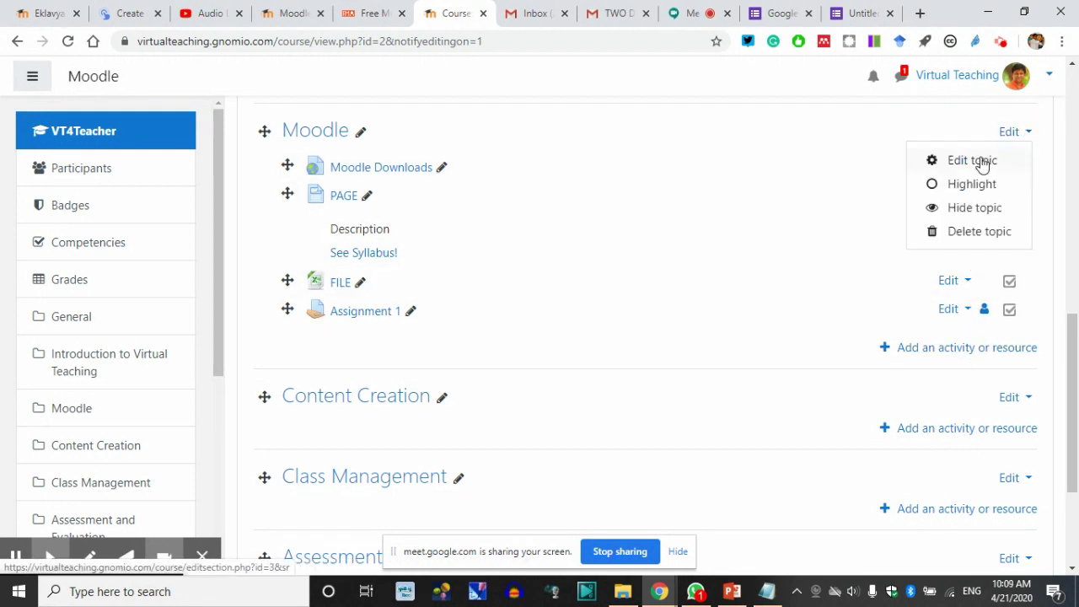
left_click(966, 168)
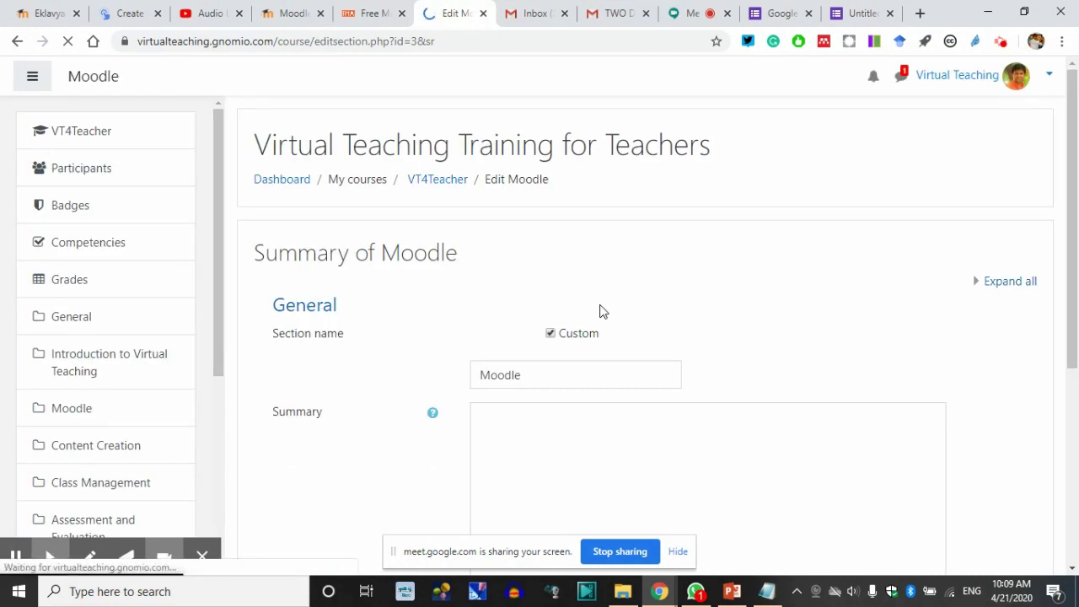
scroll(611, 312, "down", 4)
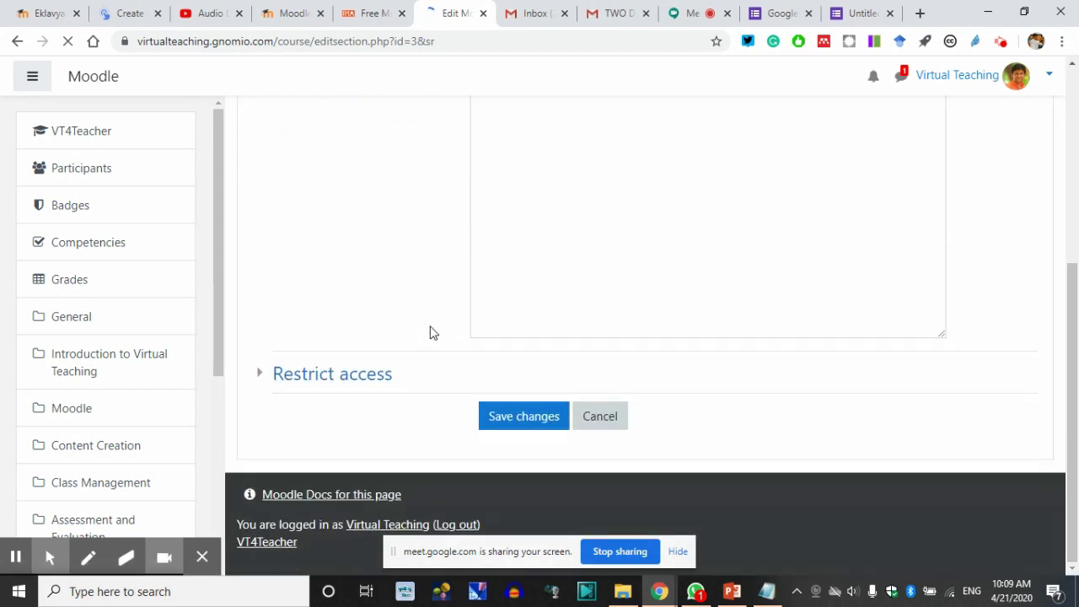
scroll(430, 332, "up", 4)
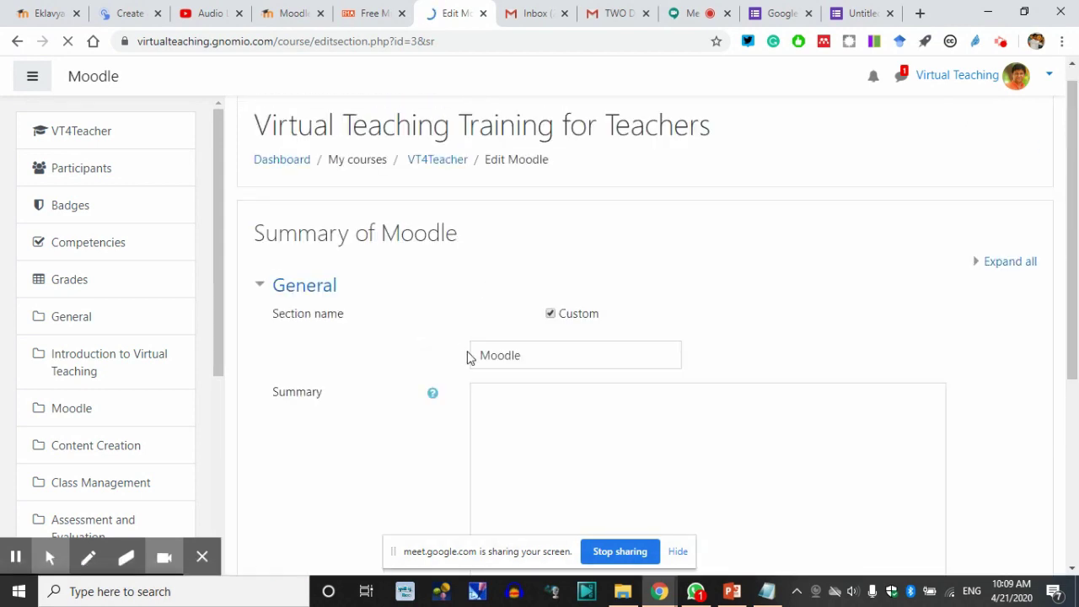
scroll(487, 362, "up", 1)
scroll(508, 368, "down", 2)
left_click(512, 328)
scroll(520, 322, "down", 2)
scroll(529, 312, "up", 2)
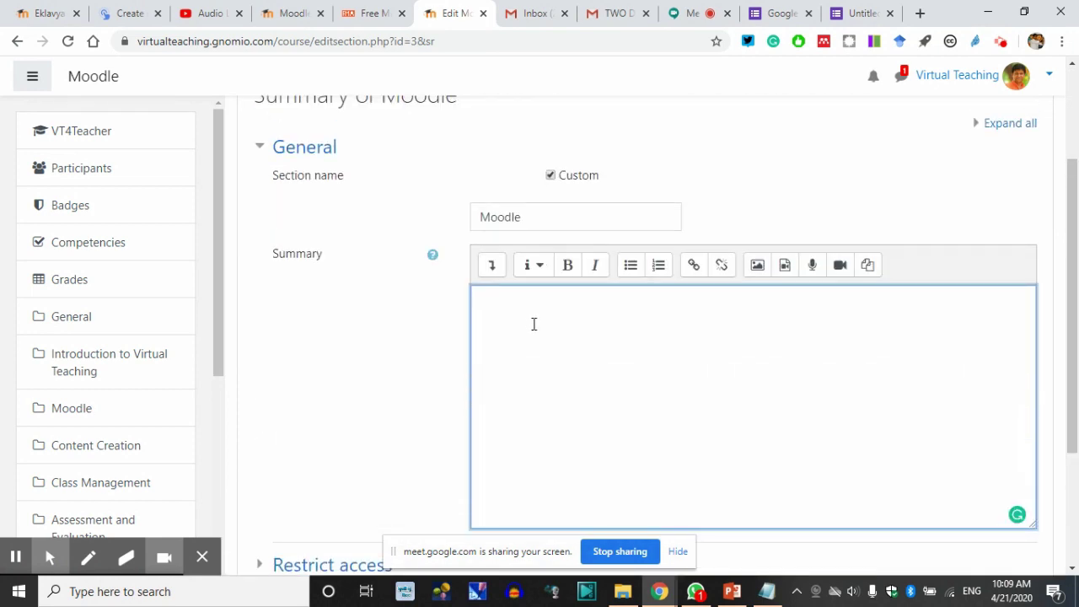
scroll(505, 351, "down", 3)
Step: Add a Date restriction starting 22 April 2020 and save the section
left_click(260, 379)
scroll(326, 377, "down", 2)
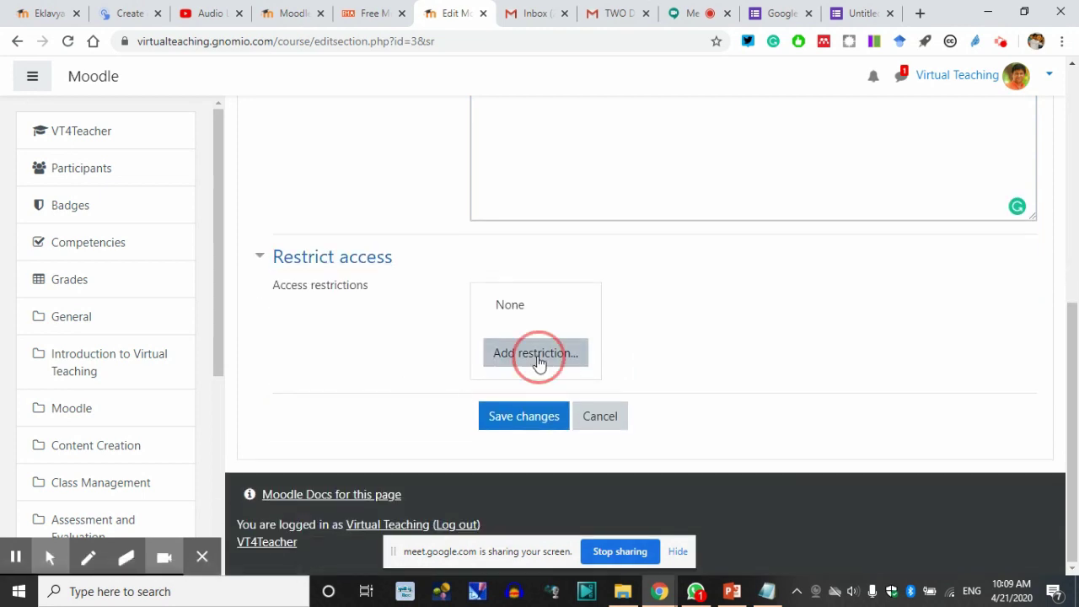
left_click(537, 359)
left_click(484, 261)
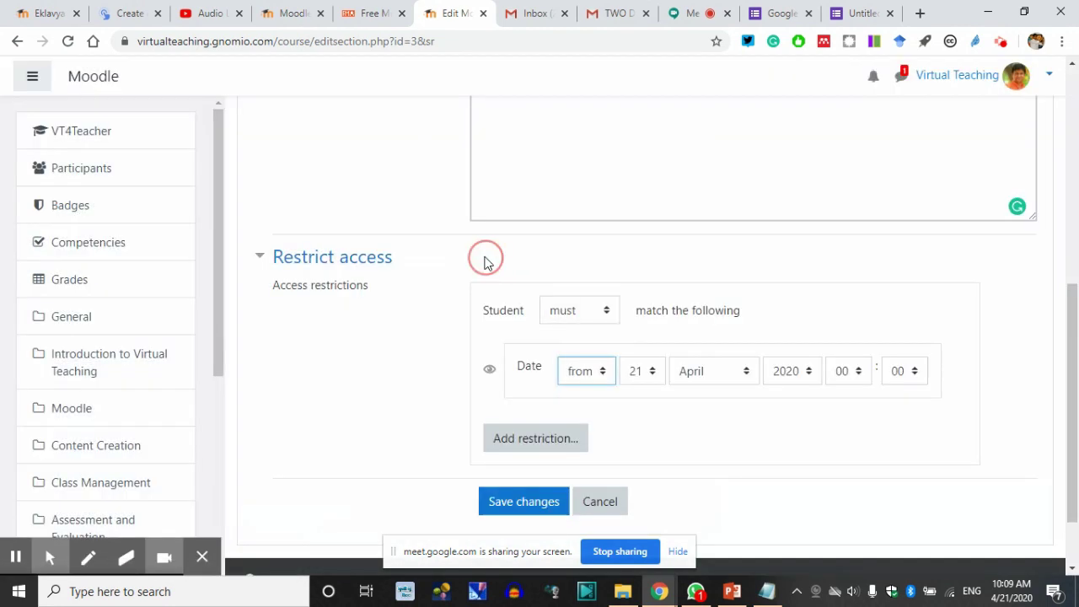
left_click(640, 377)
scroll(651, 358, "down", 1)
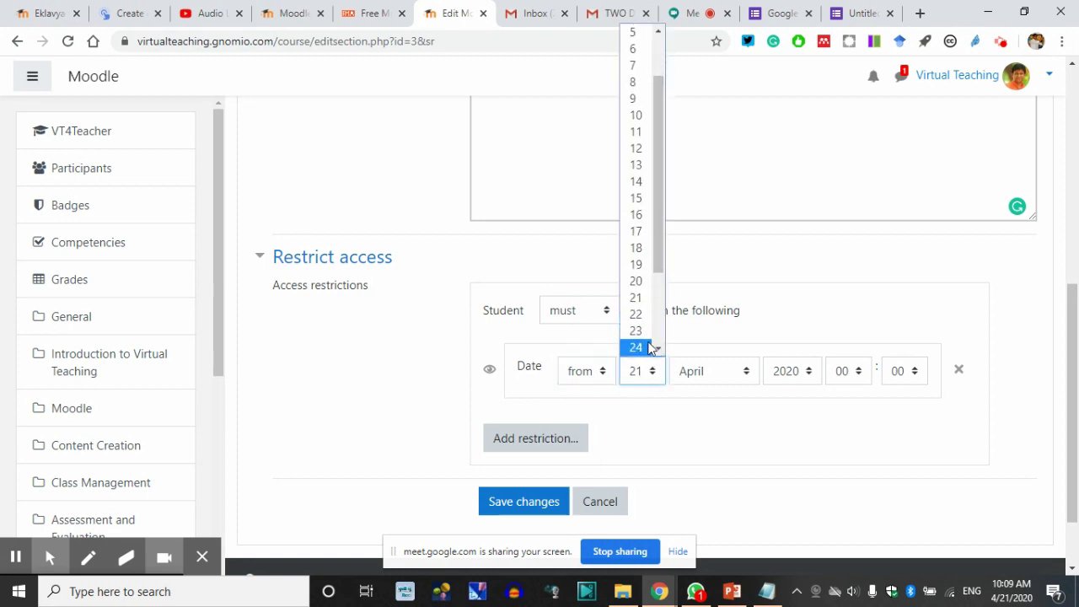
left_click(639, 314)
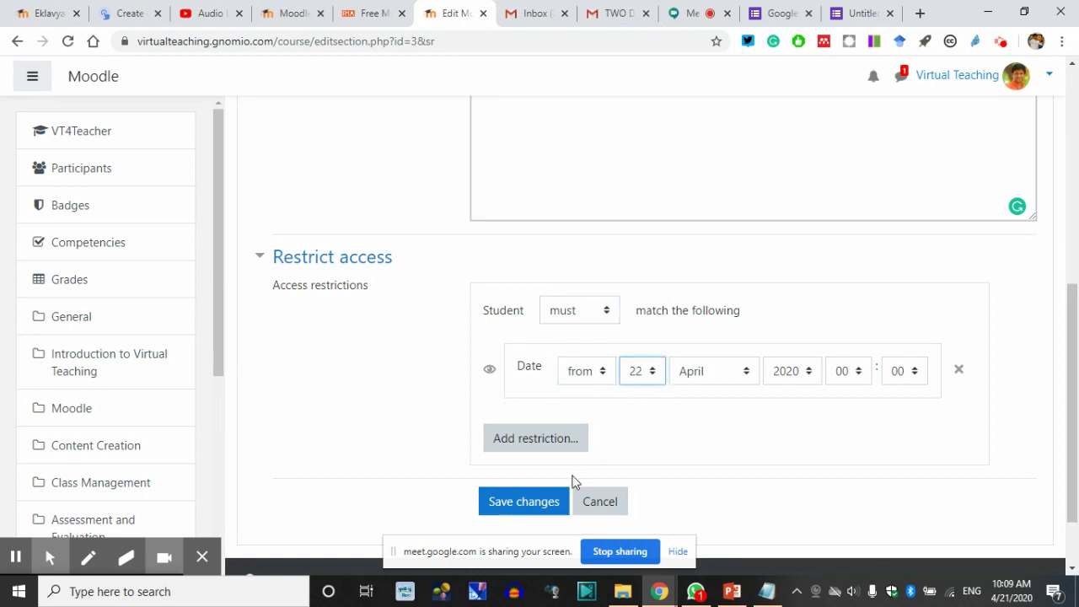
left_click(525, 500)
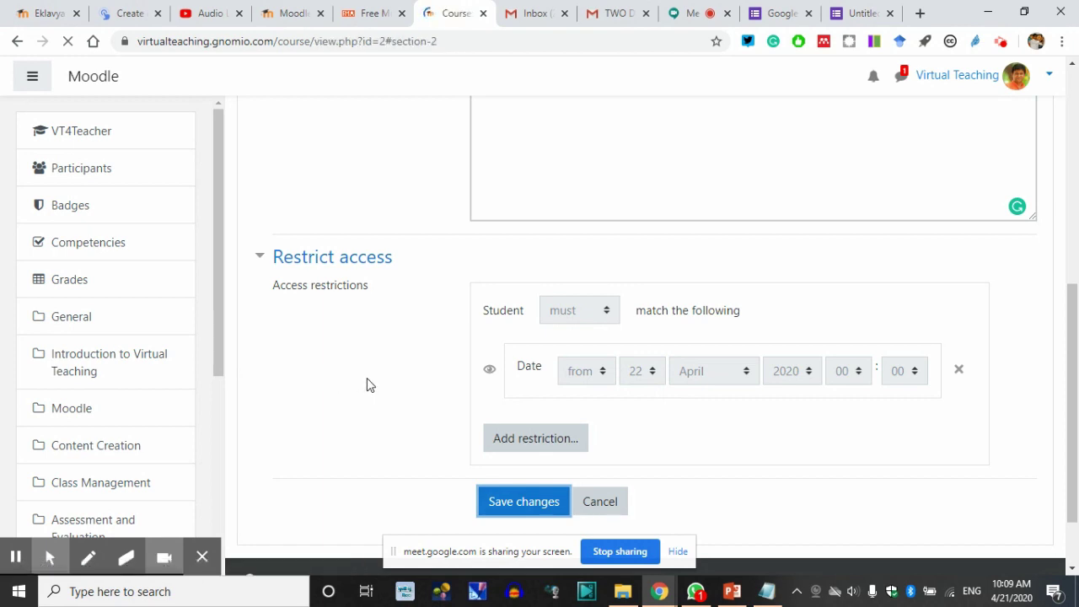
Step: Show the Moodle section's Edit menu with Edit topic, Highlight, Hide and Delete options
scroll(483, 382, "down", 2)
scroll(483, 382, "up", 3)
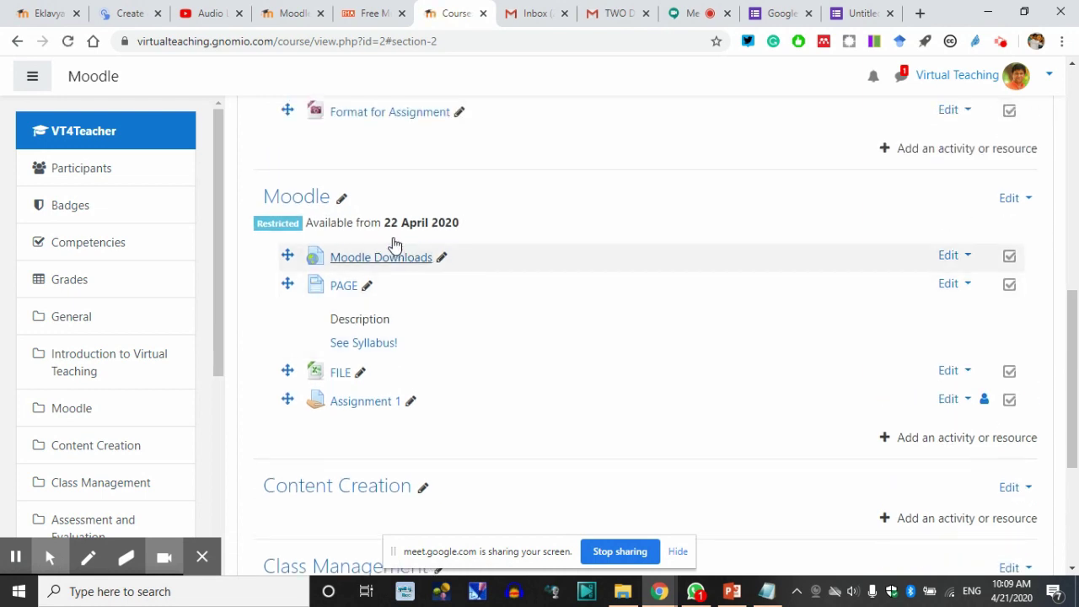
scroll(409, 235, "down", 1)
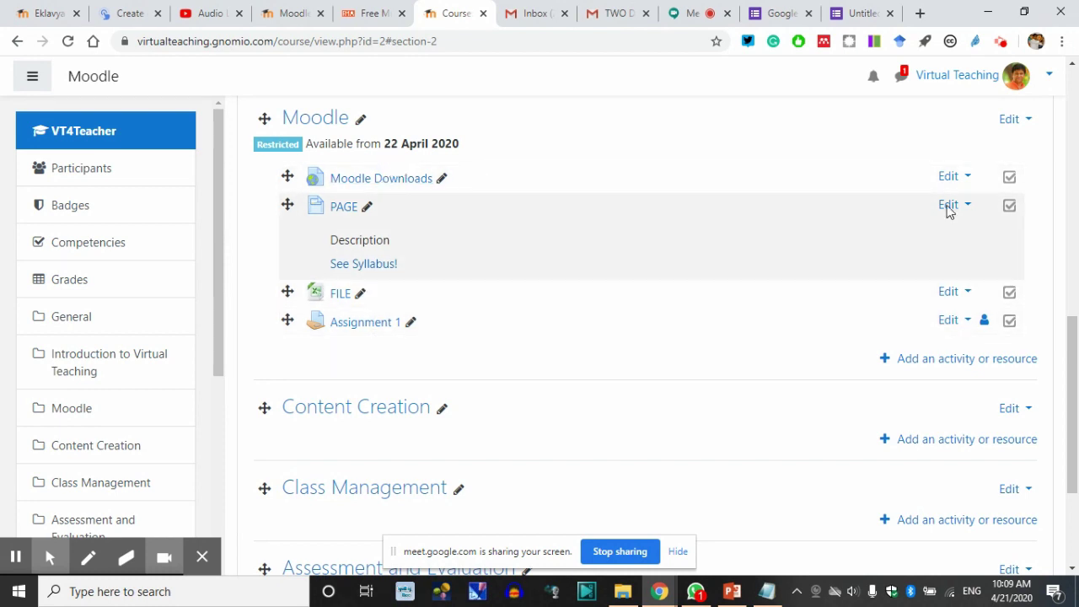
left_click(1027, 124)
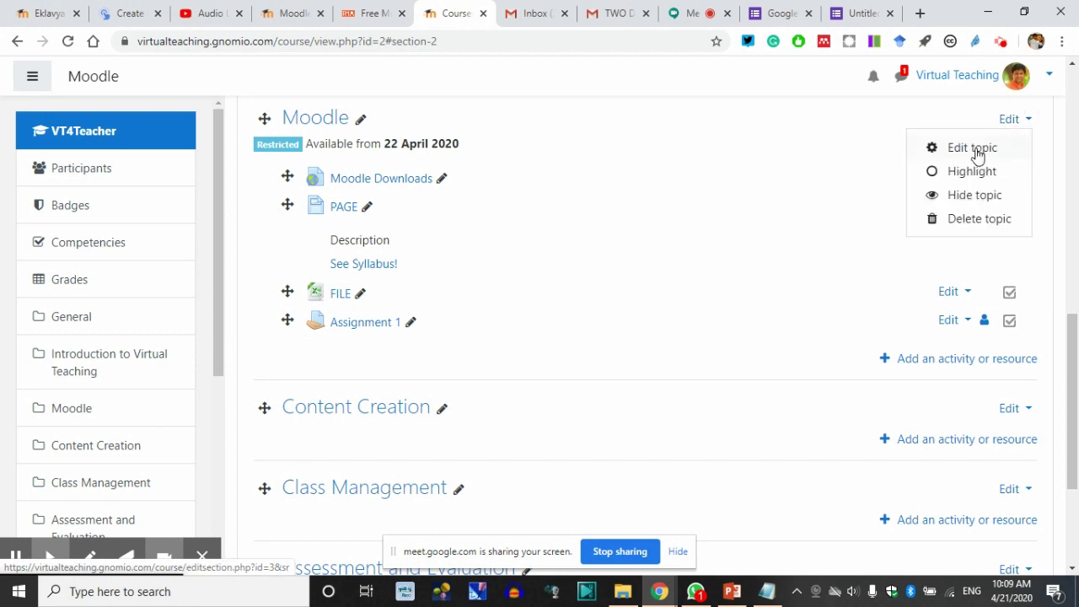
Step: Open Edit topic for the Moodle section and review its name and empty summary
left_click(976, 152)
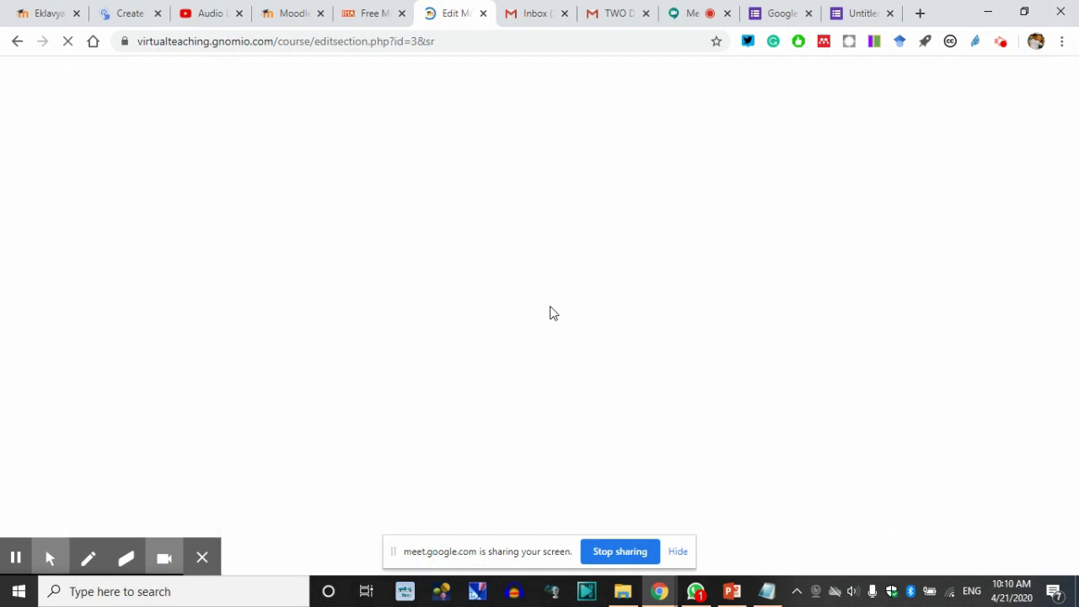
scroll(542, 371, "down", 10)
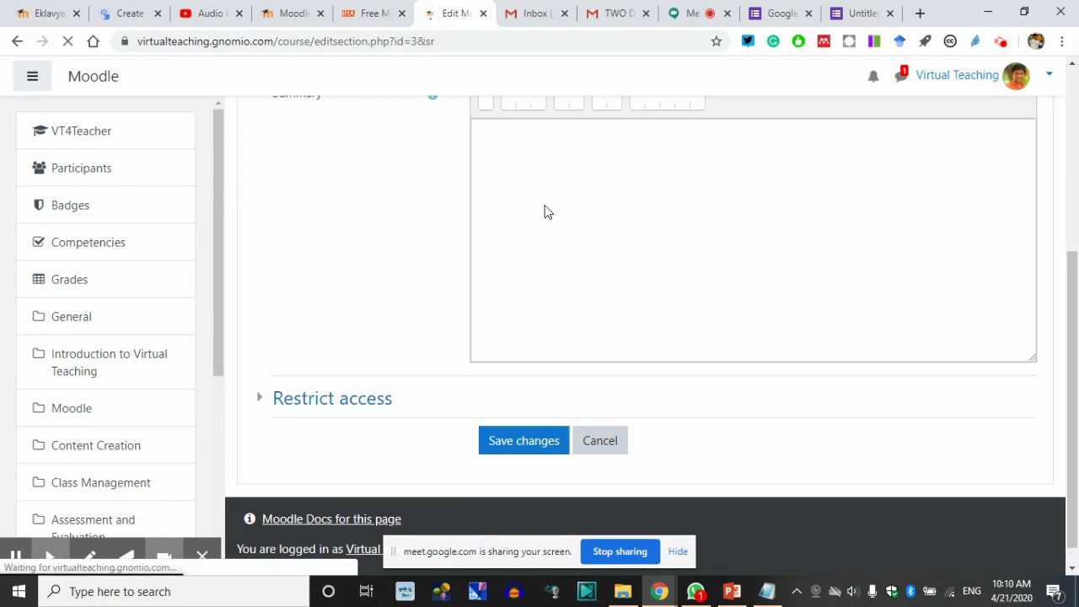
scroll(544, 211, "up", 2)
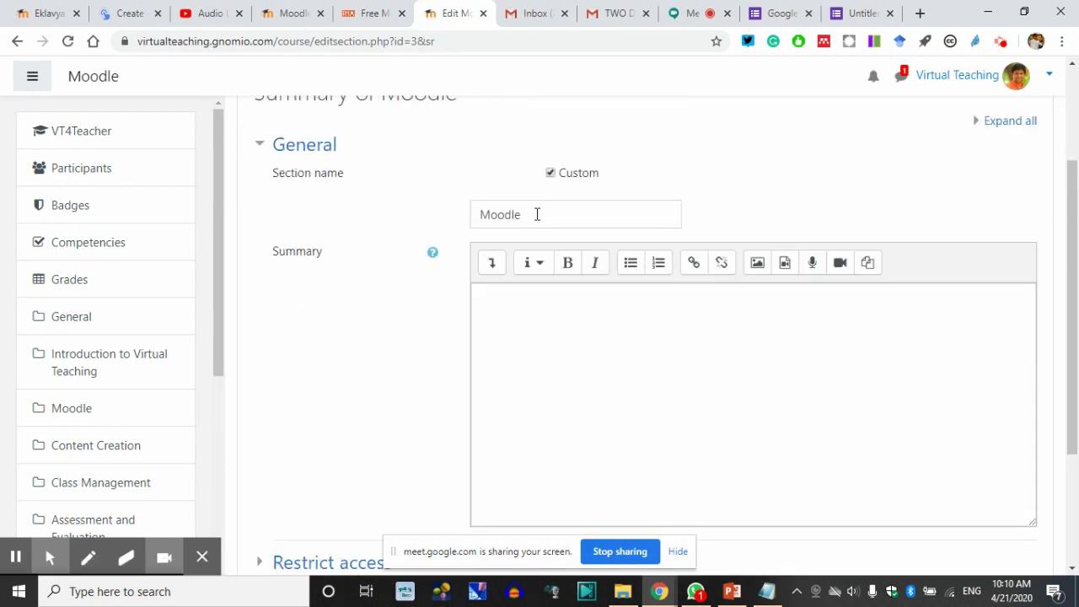
scroll(518, 337, "down", 3)
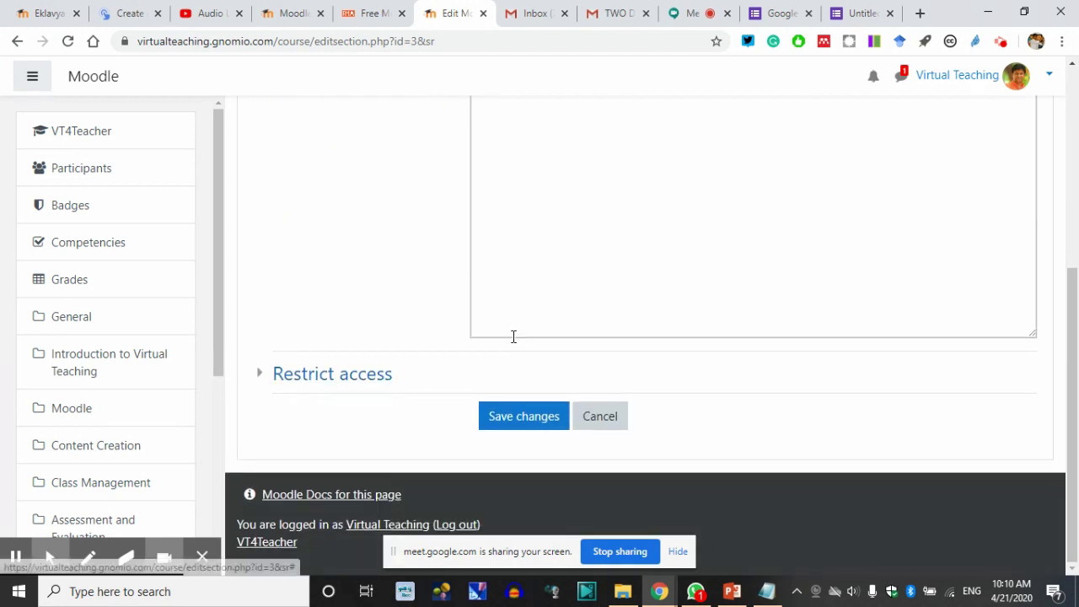
scroll(513, 336, "up", 3)
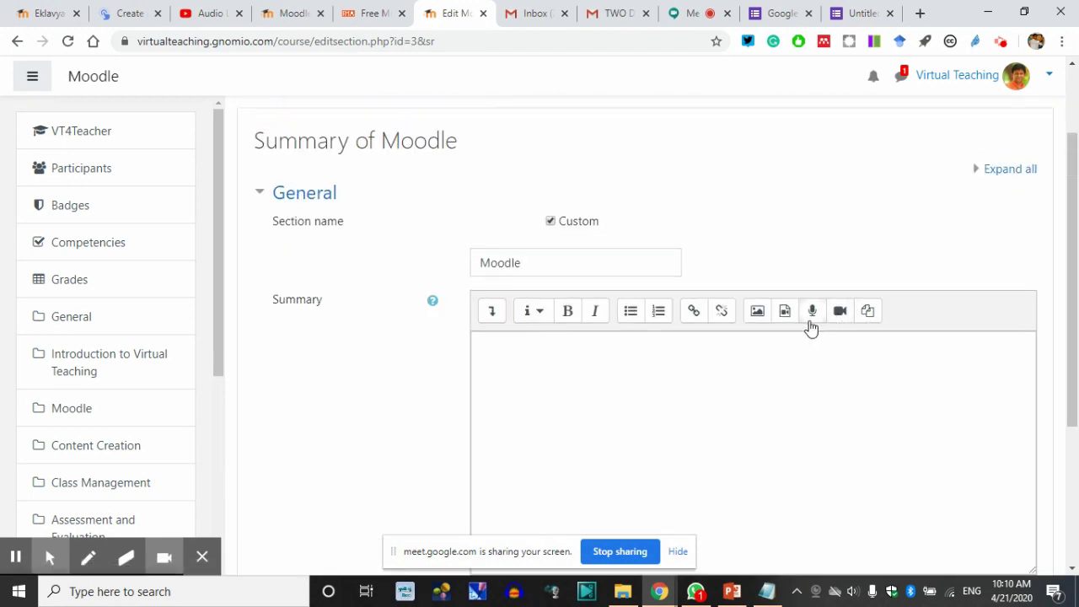
scroll(477, 298, "down", 1)
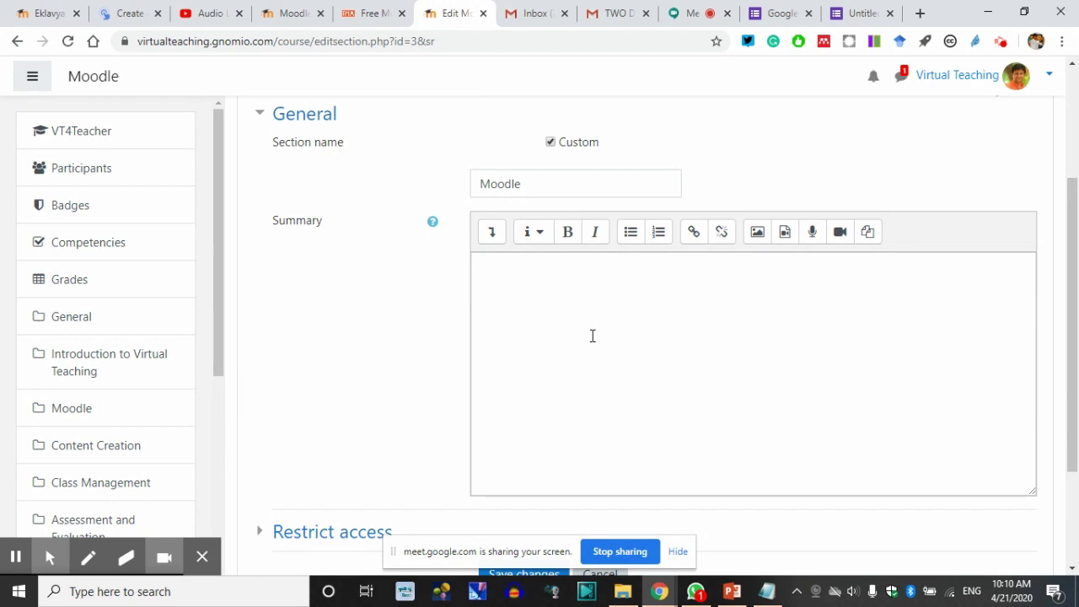
Step: Type 'Heading' in the summary as a bold, numbered Heading (large) item
left_click(542, 243)
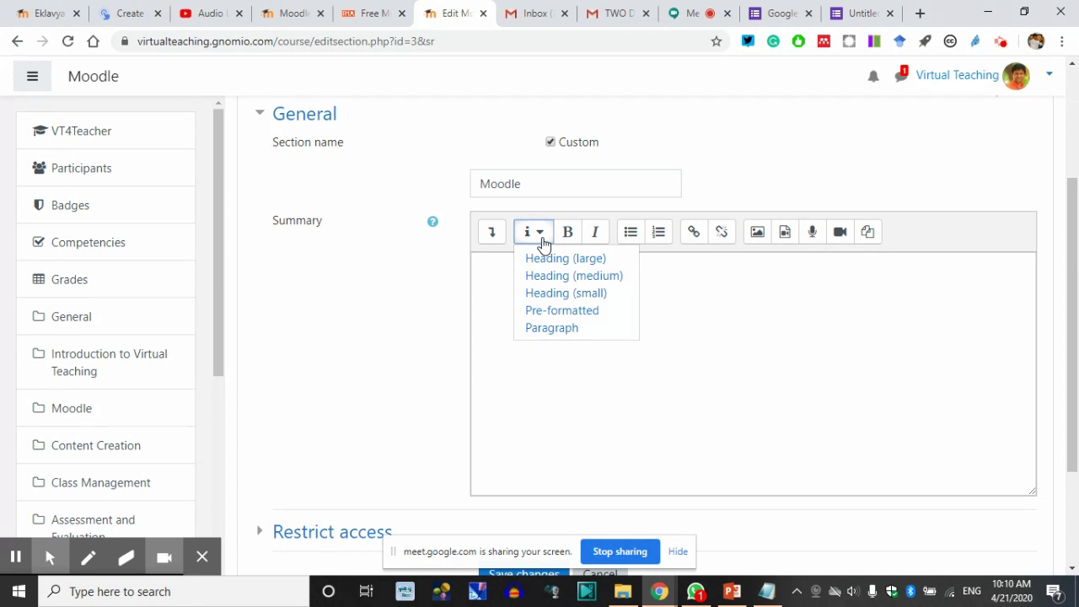
left_click(559, 266)
left_click(539, 233)
left_click(544, 270)
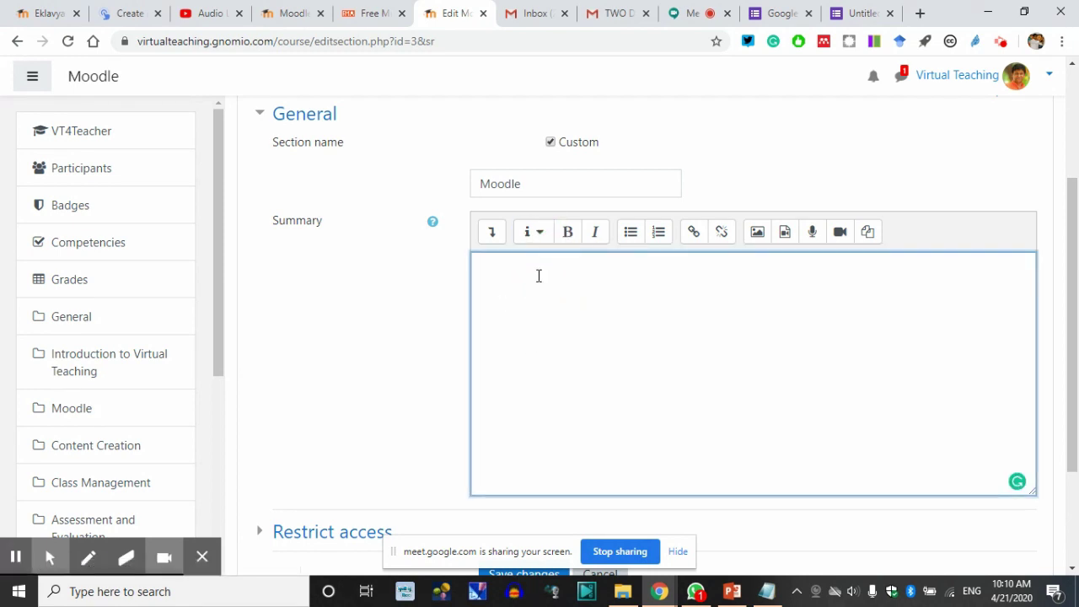
type("Heading")
double_click(538, 275)
left_click(568, 232)
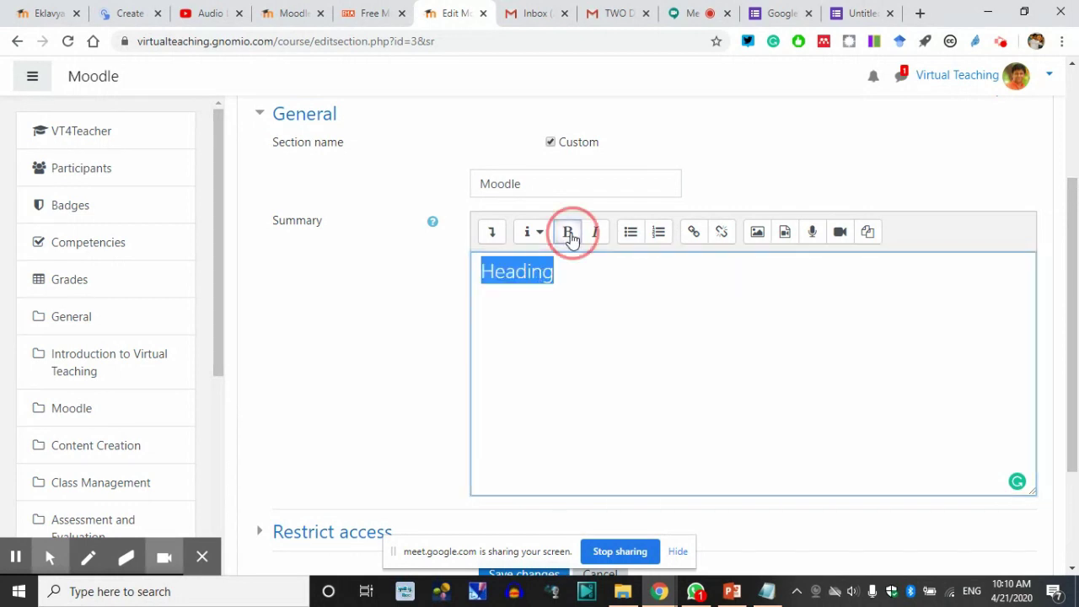
left_click(638, 241)
left_click(661, 238)
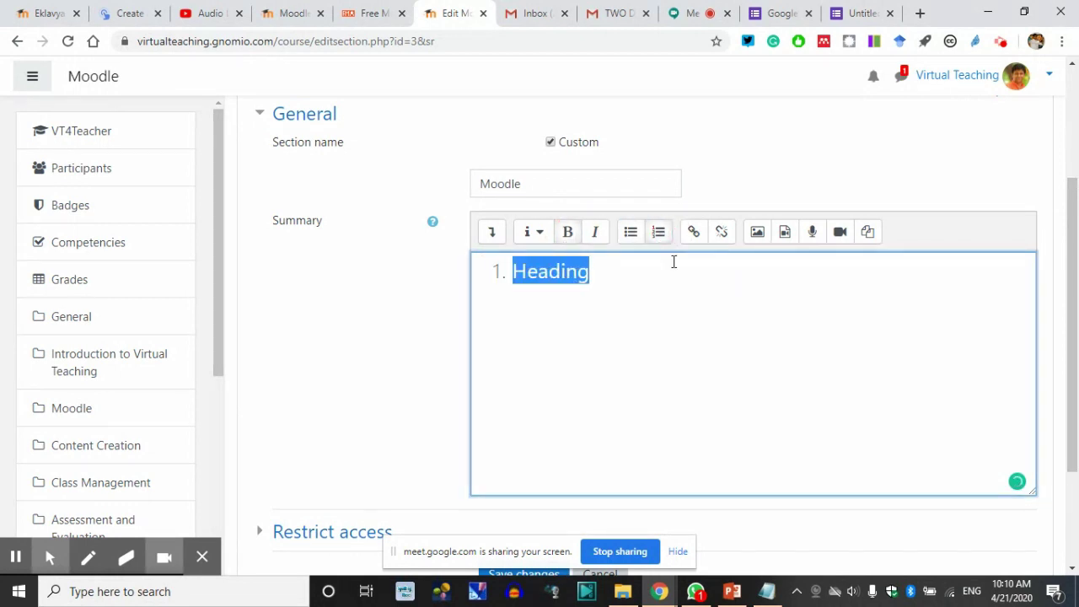
Step: Link Heading to the copied Free Music Archive Creative Commons URL, opening in a new window
left_click(693, 236)
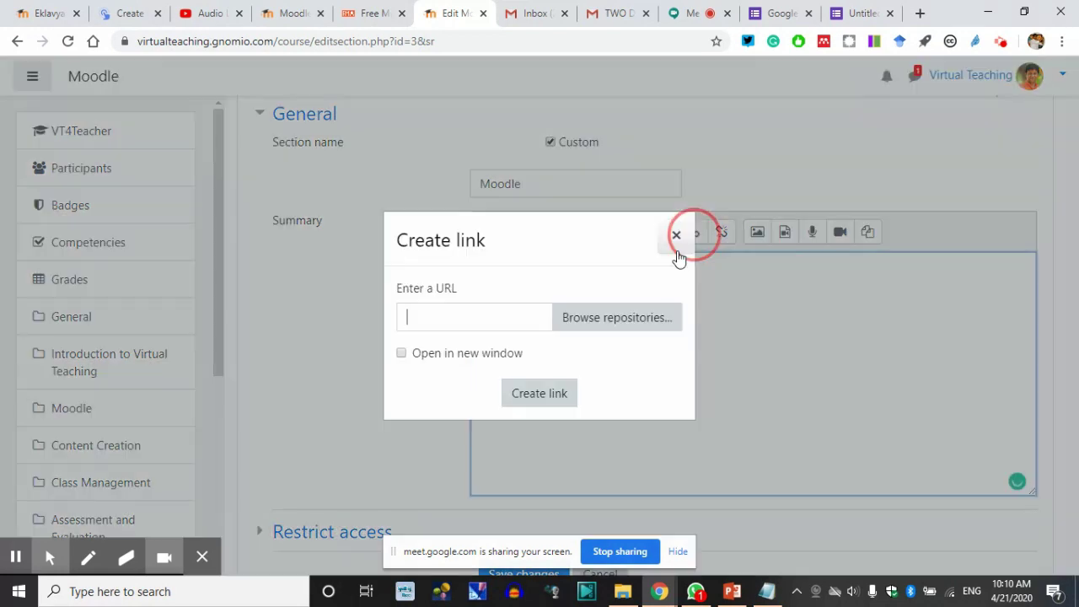
key("Escape")
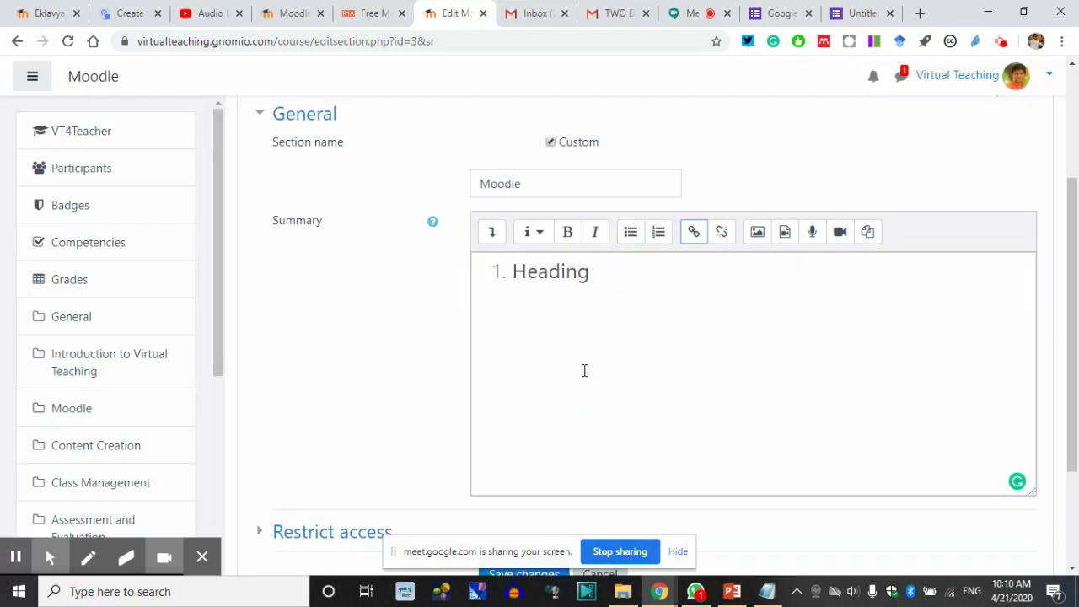
double_click(551, 274)
left_click(692, 239)
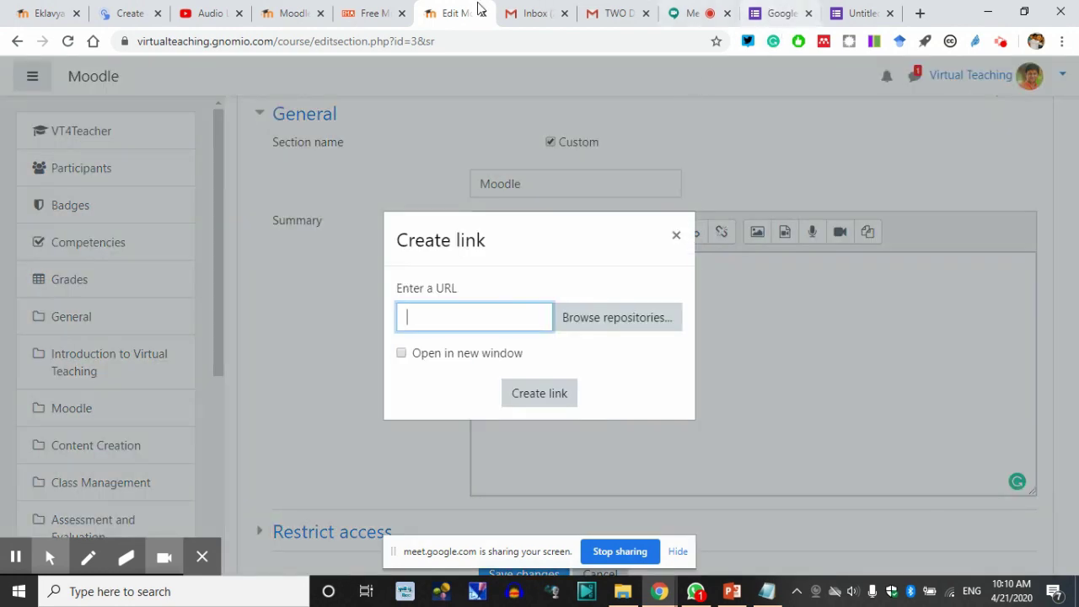
left_click(362, 12)
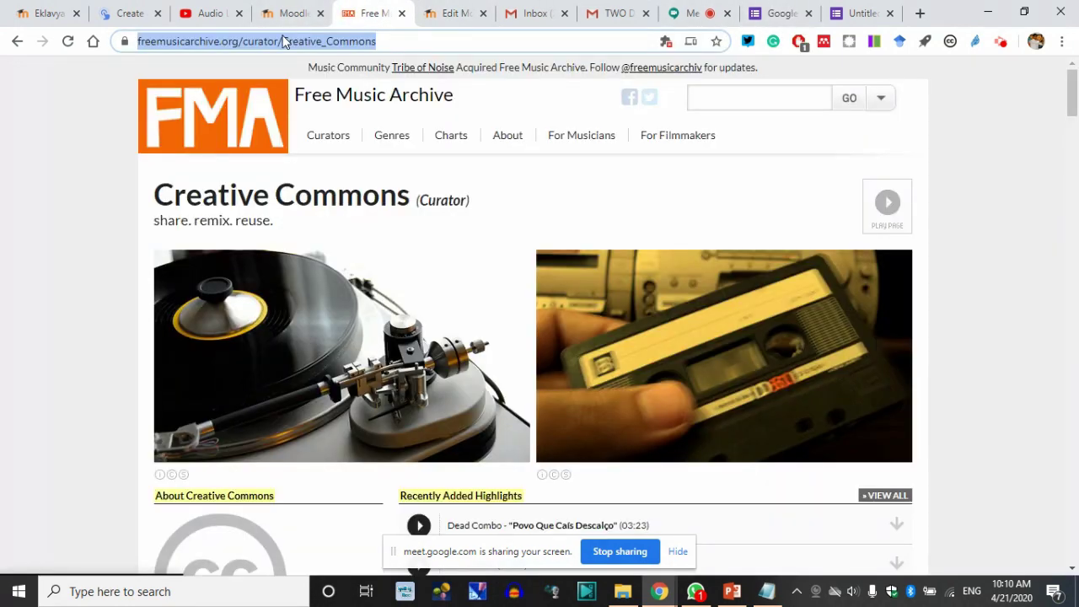
left_click(687, 13)
left_click(620, 12)
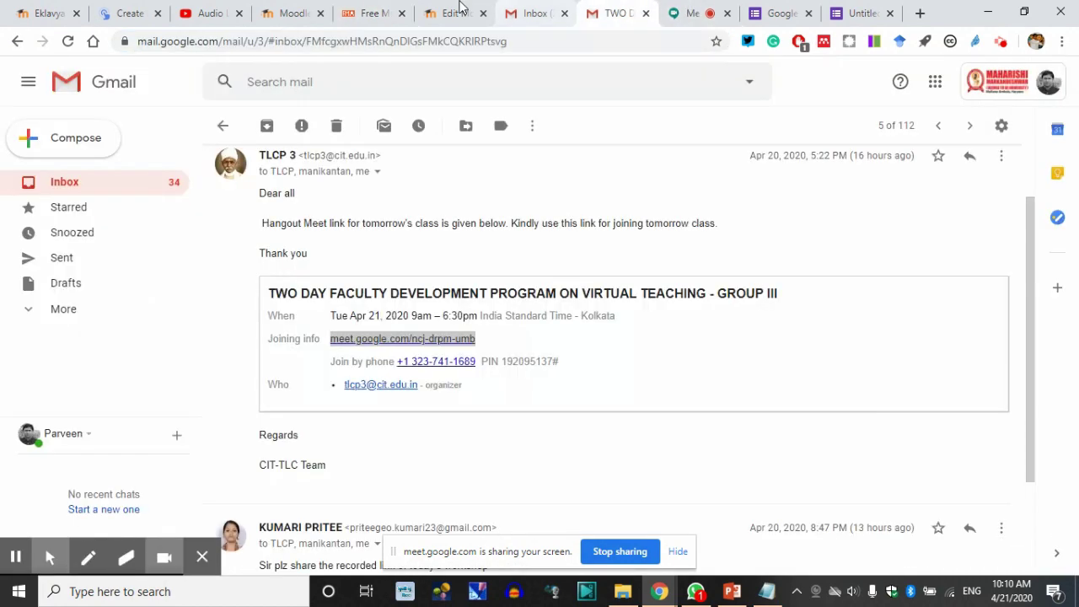
left_click(455, 13)
key("ctrl+v")
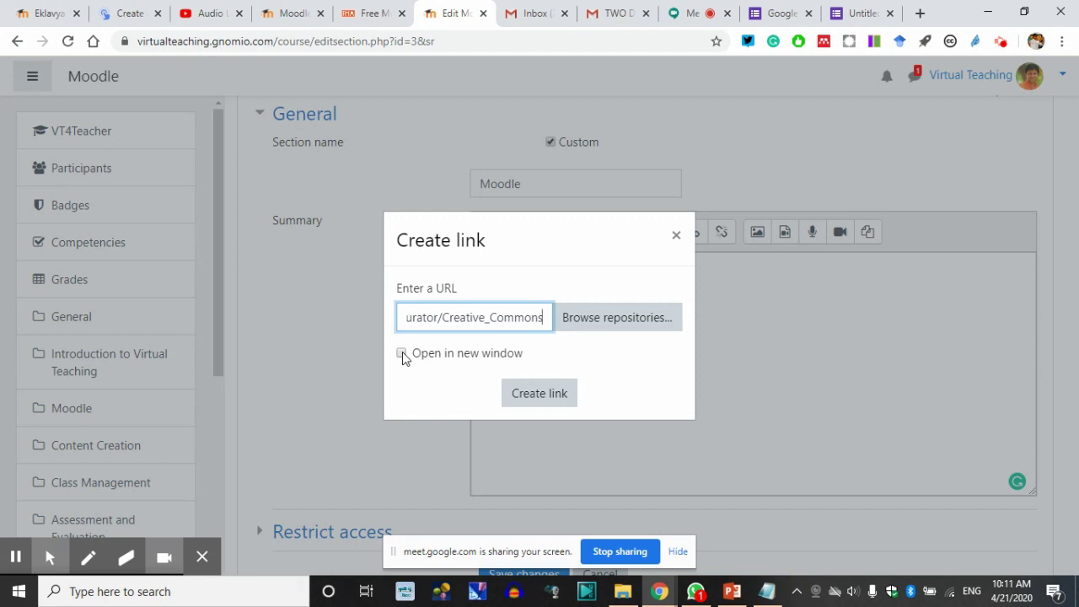
left_click(401, 354)
left_click(525, 393)
left_click(559, 296)
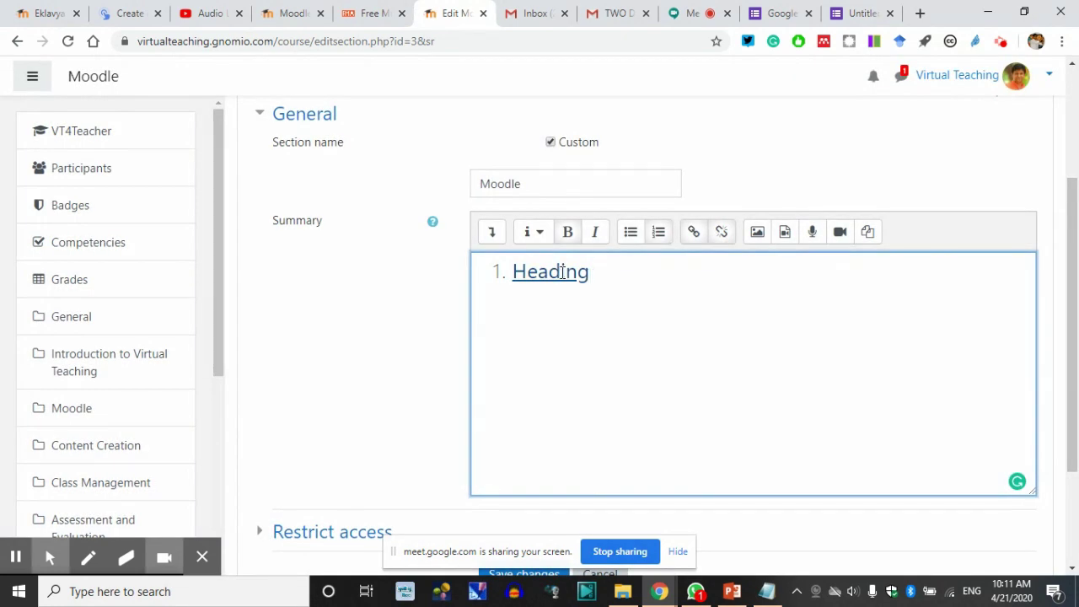
Step: Record a short audio clip, play it back, and attach it to the section summary
left_click(758, 235)
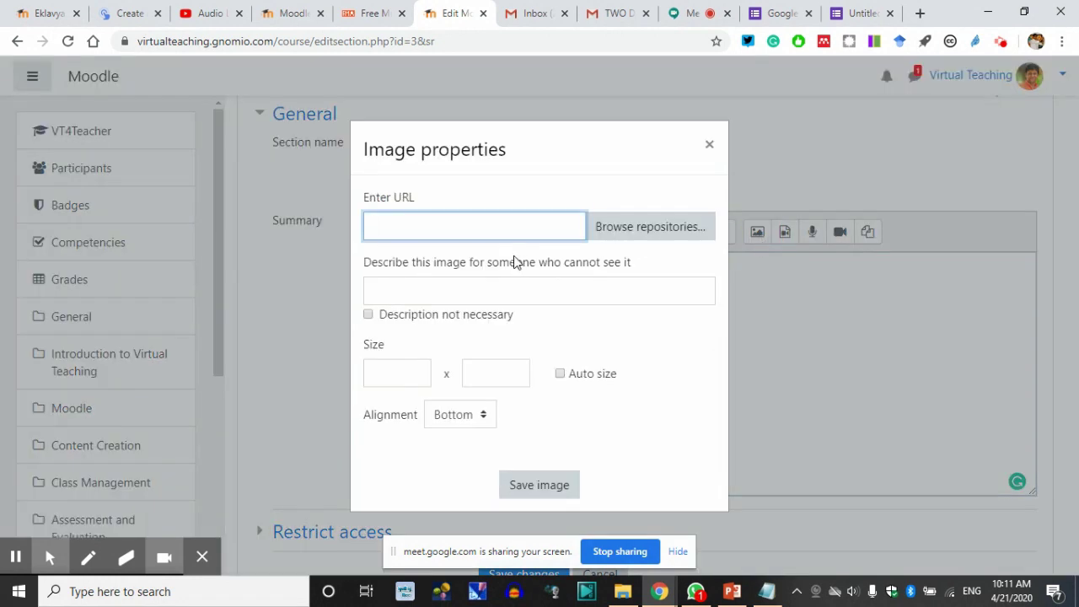
left_click(709, 150)
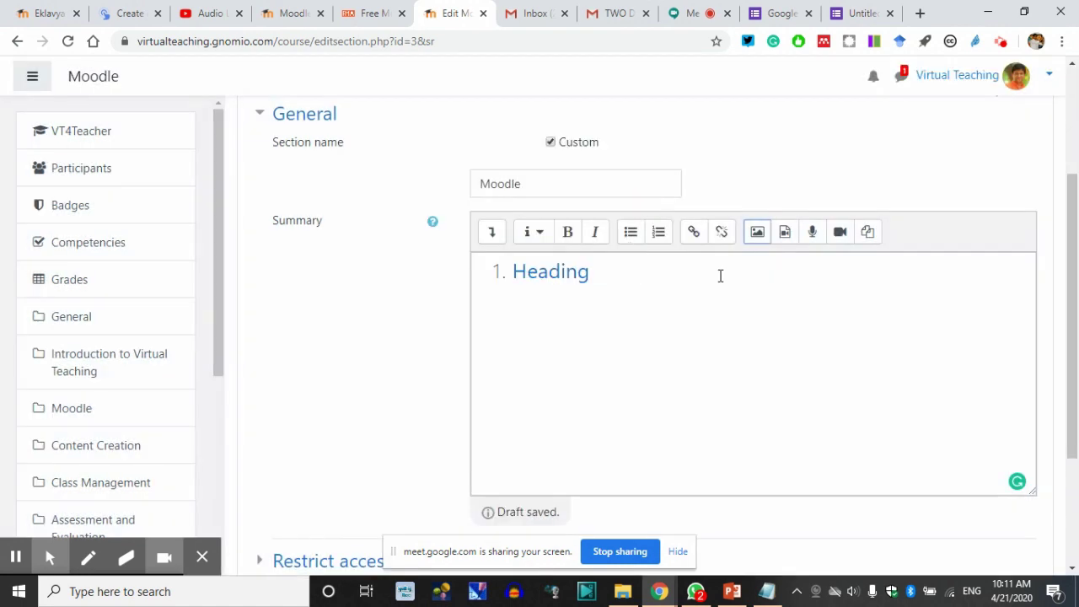
left_click(813, 234)
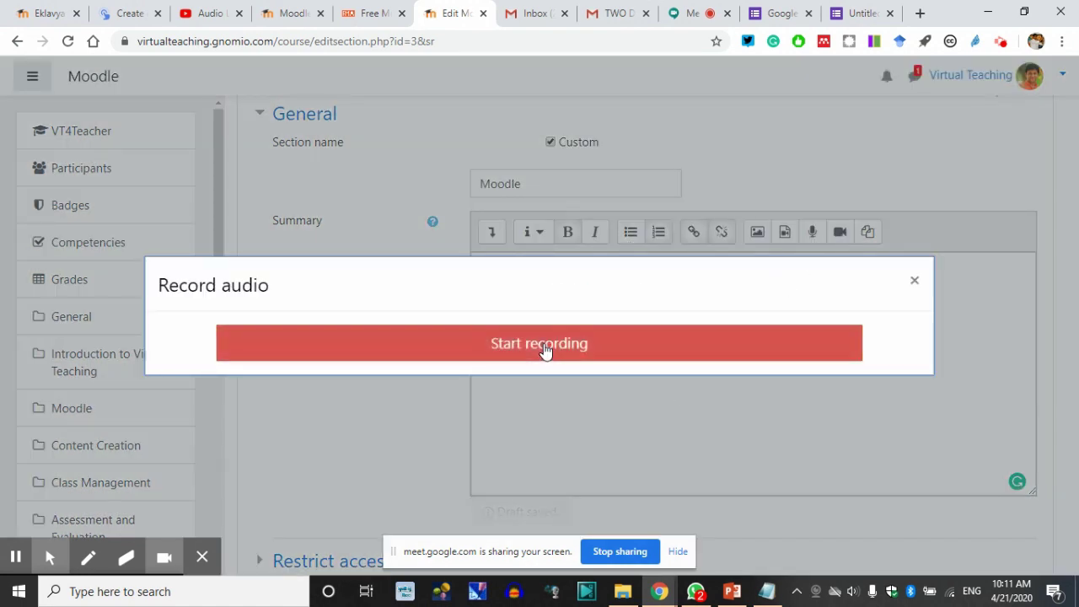
left_click(545, 350)
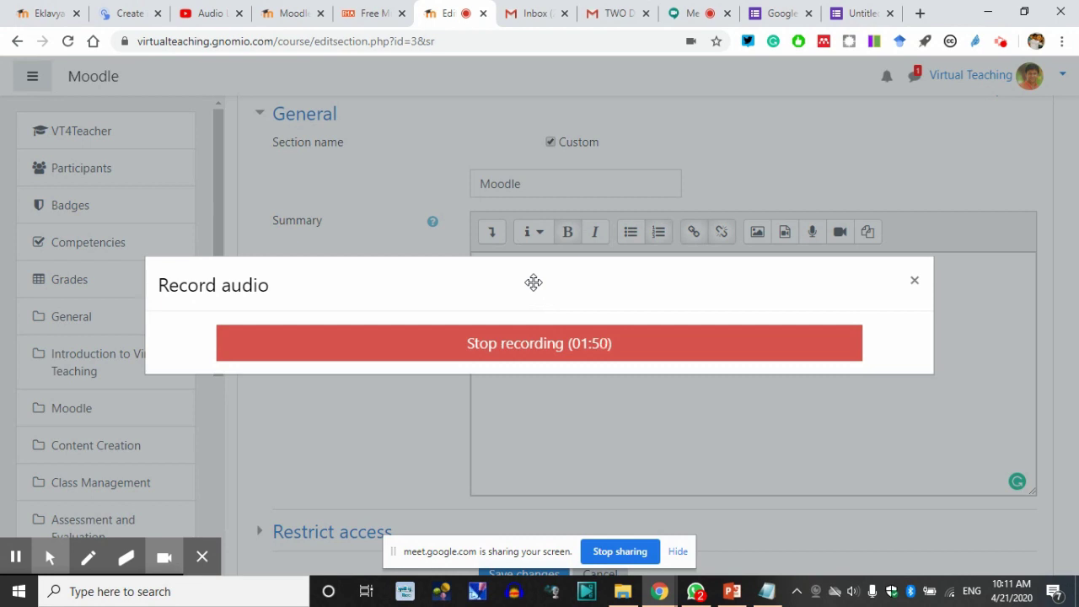
left_click(577, 355)
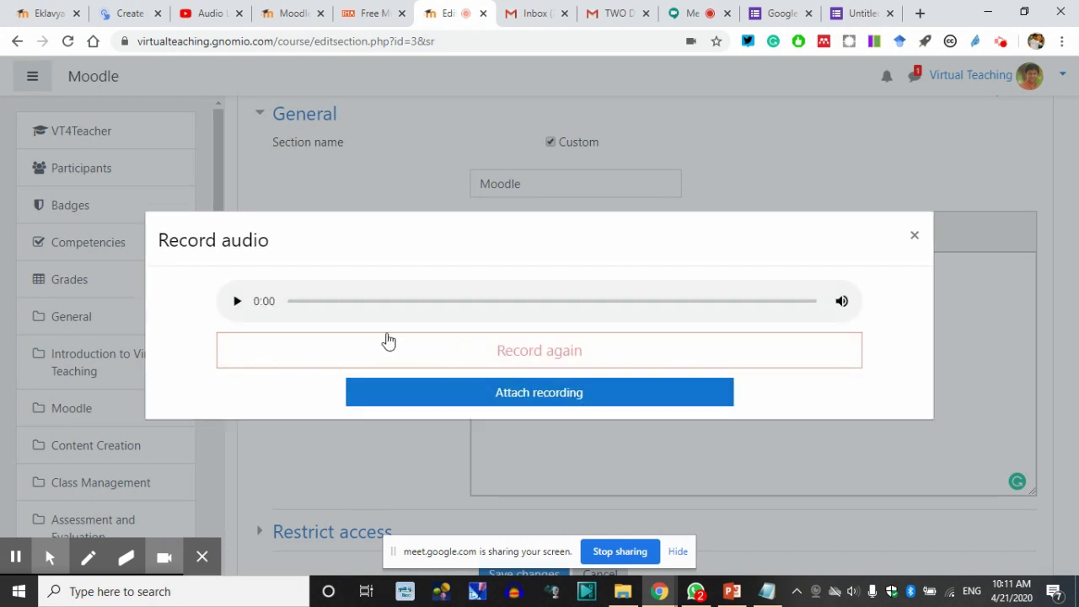
left_click(238, 302)
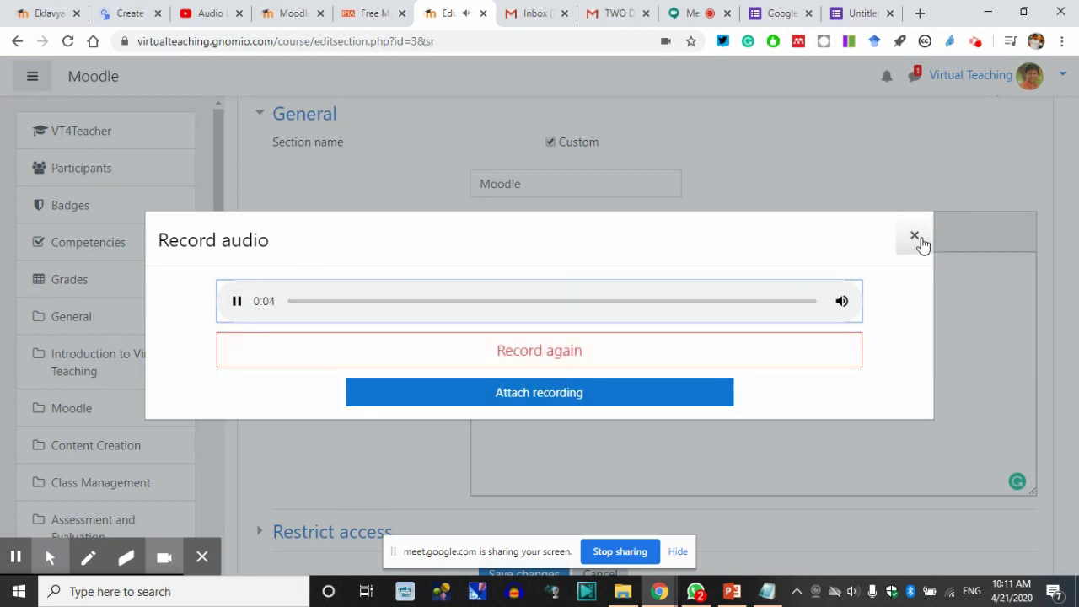
left_click(532, 402)
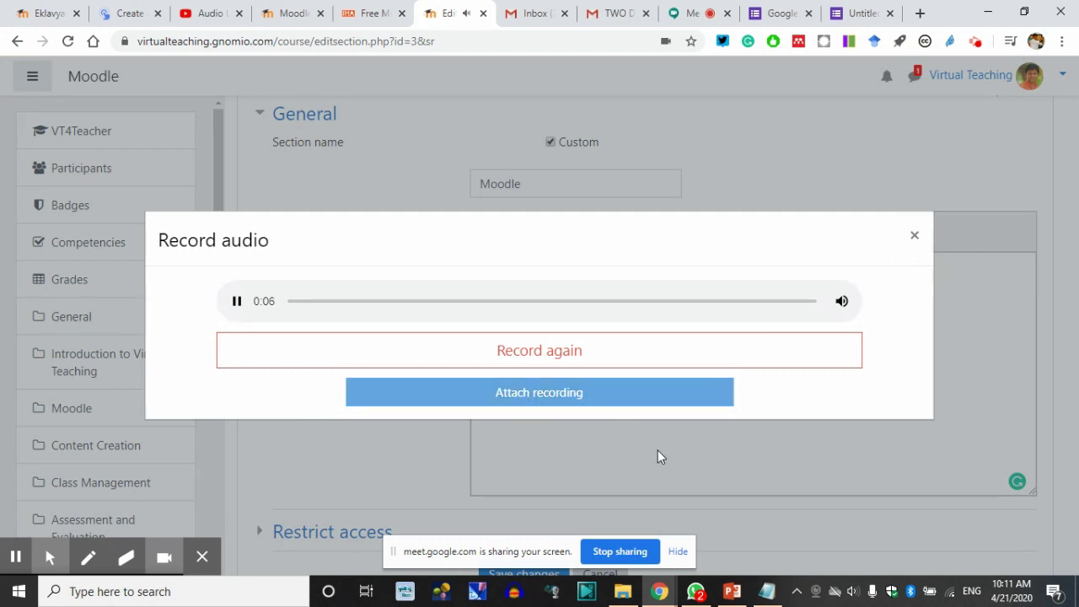
left_click(236, 304)
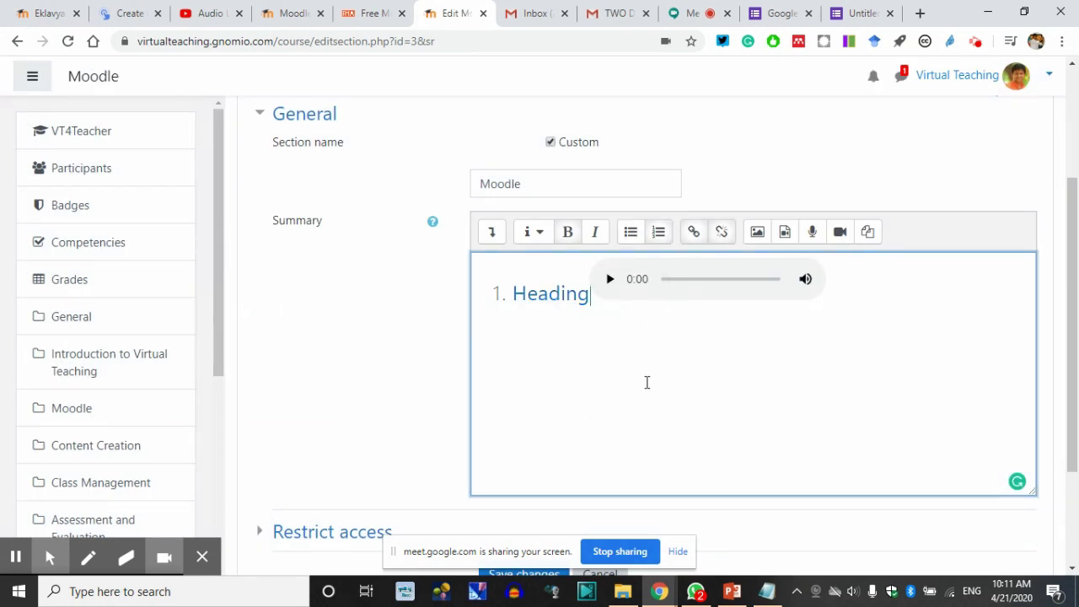
Step: Save the Moodle section's updated summary and return to the course page
scroll(646, 382, "up", 2)
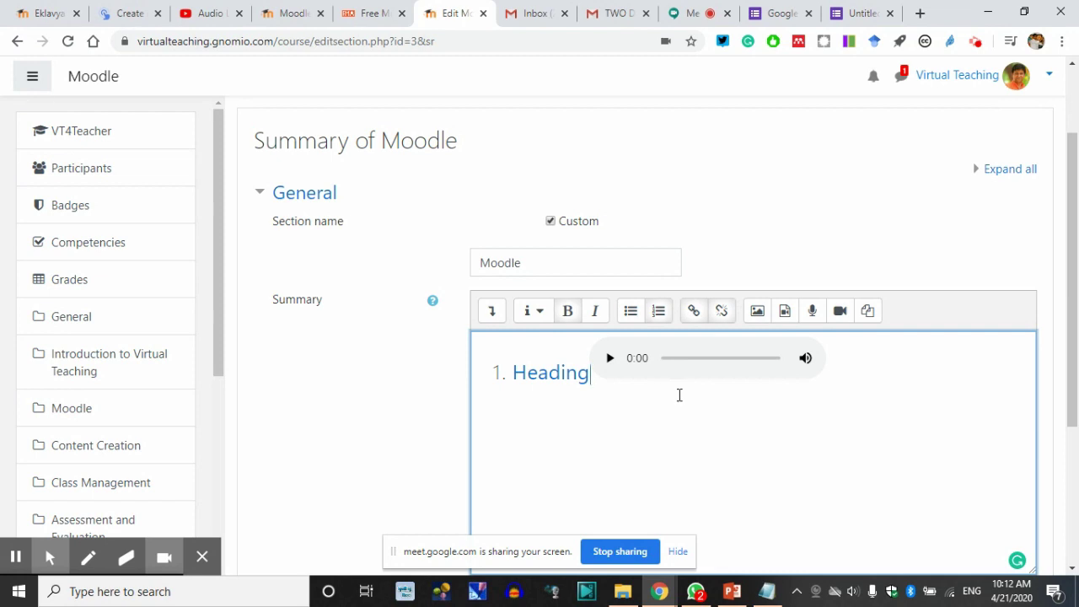
scroll(655, 385, "down", 3)
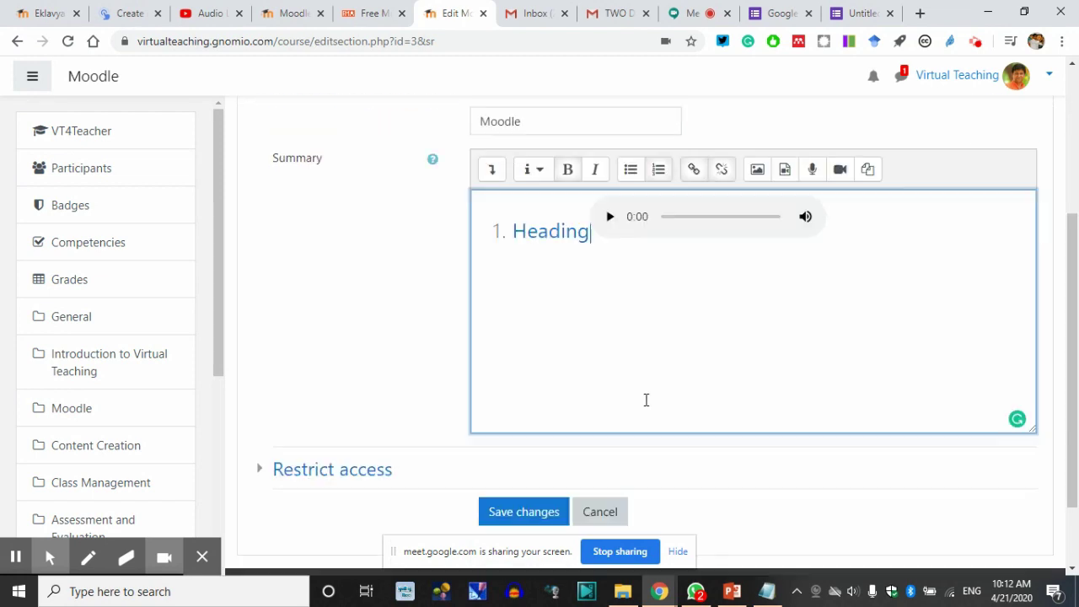
left_click(520, 424)
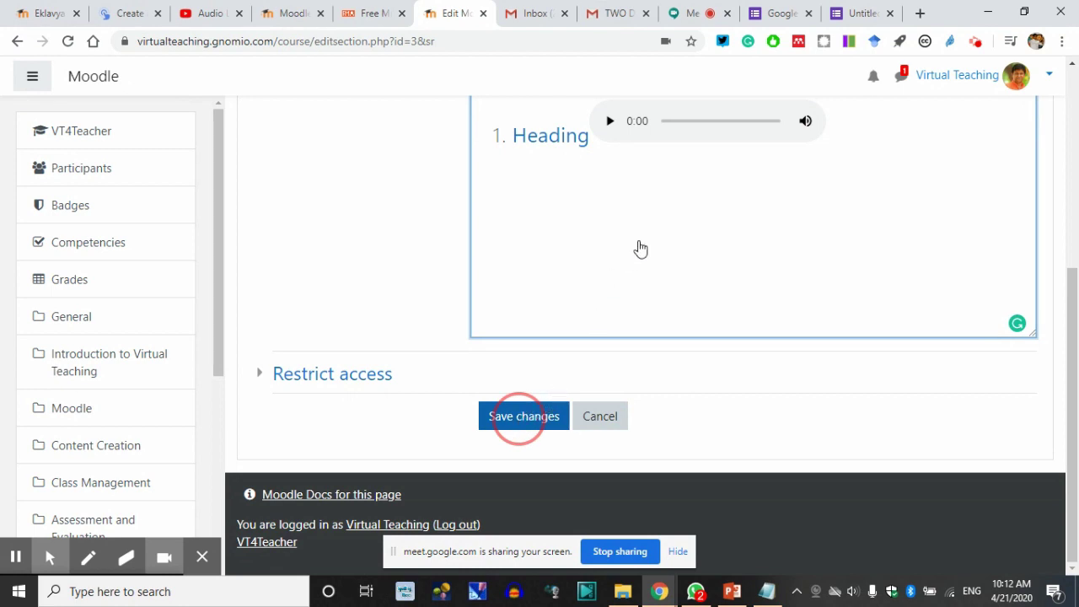
scroll(850, 236, "up", 2)
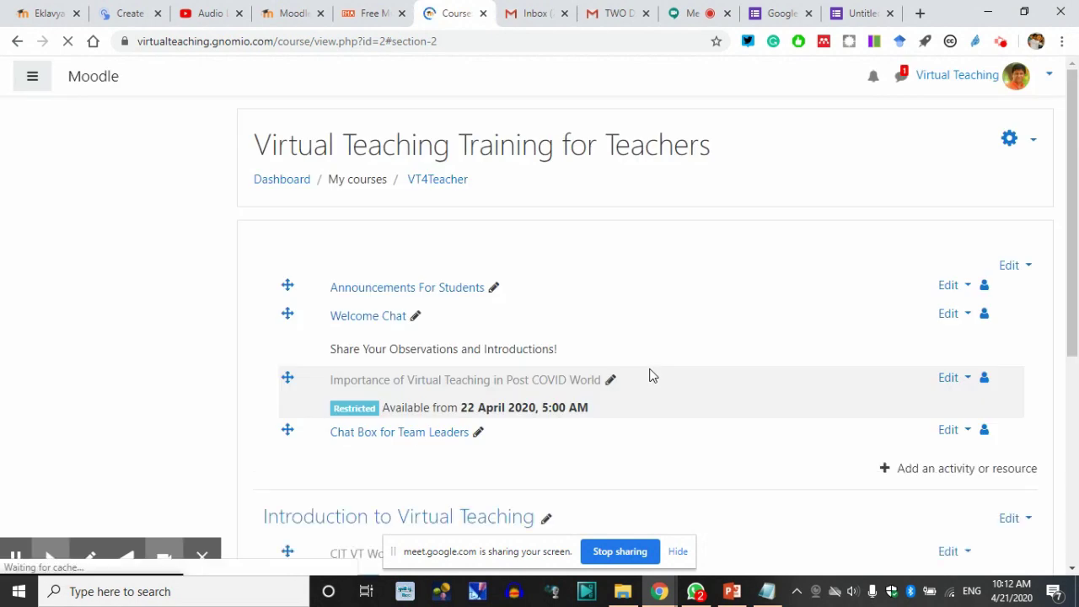
scroll(403, 391, "down", 3)
scroll(408, 395, "down", 4)
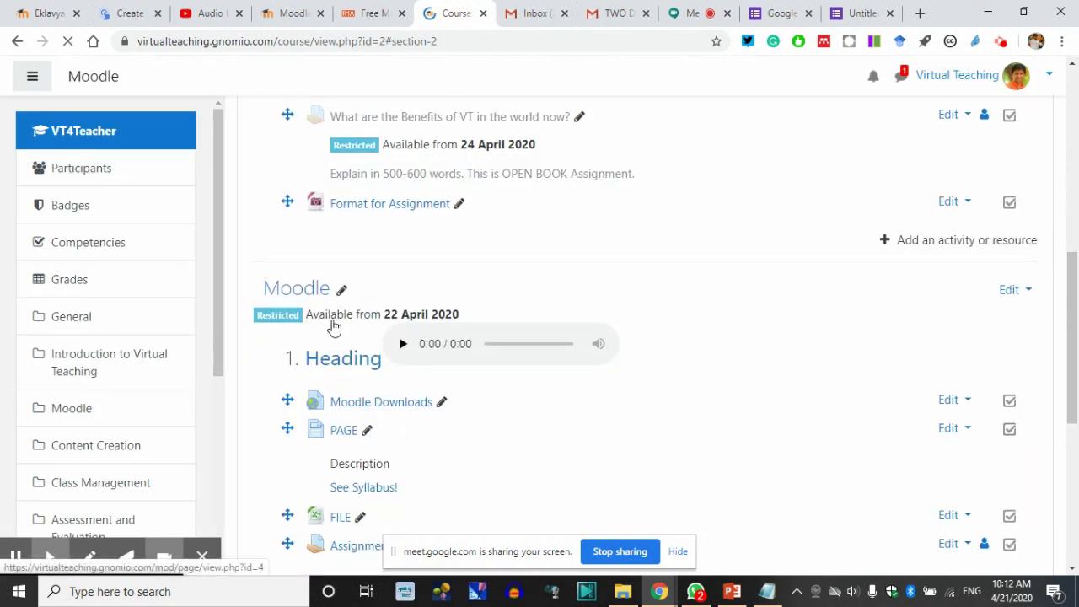
left_click(402, 345)
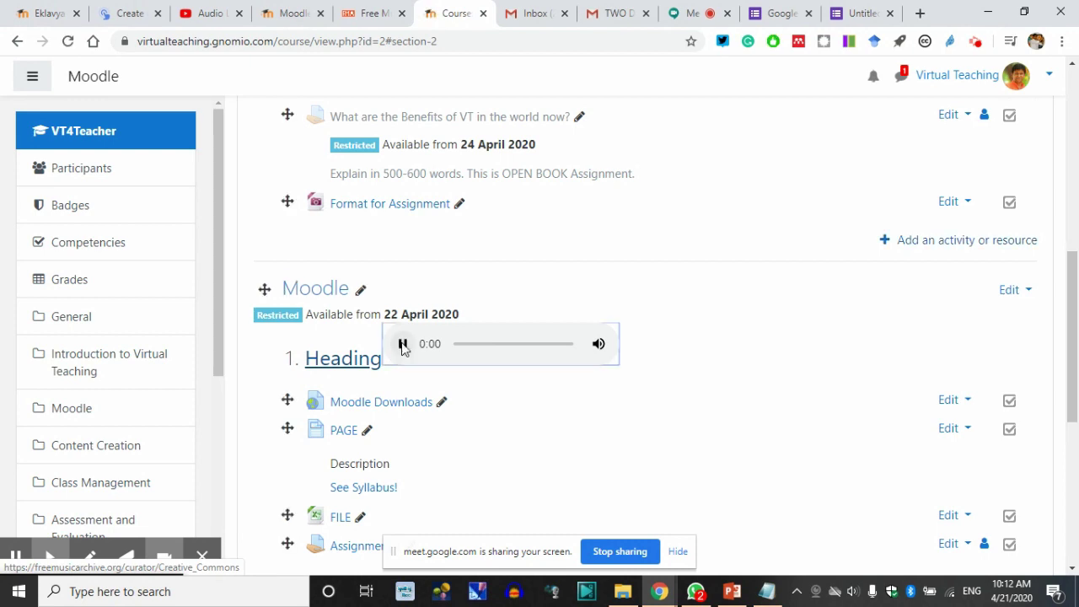
scroll(403, 350, "down", 2)
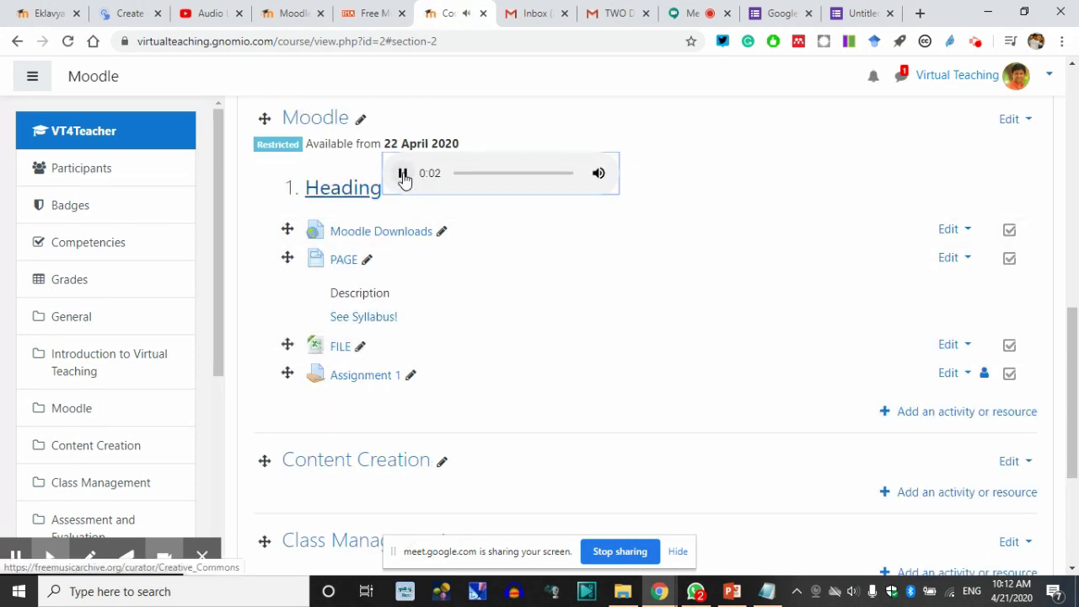
left_click(403, 175)
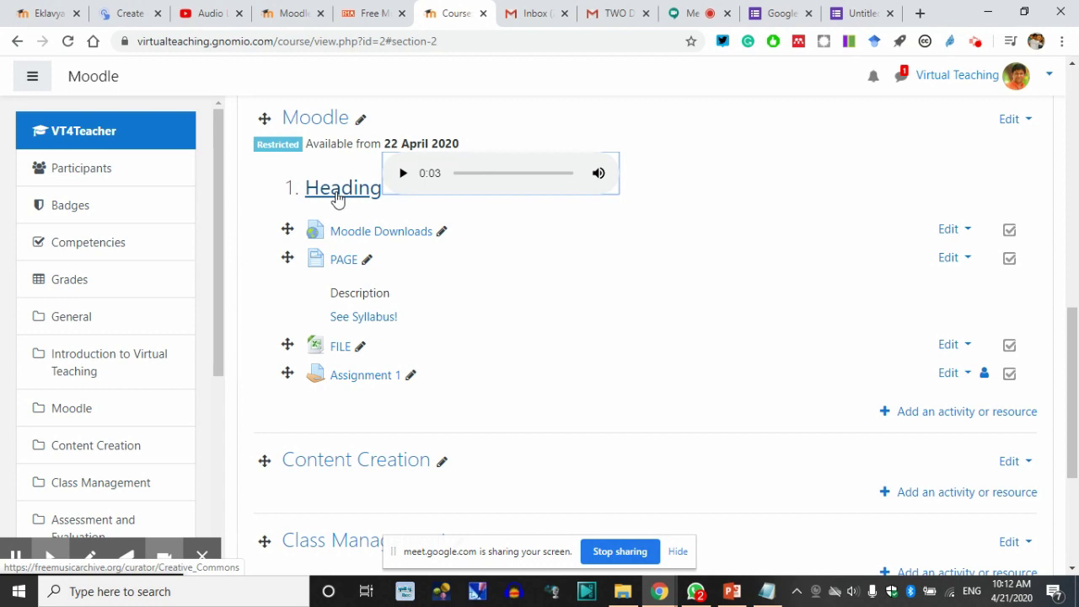
left_click(334, 199)
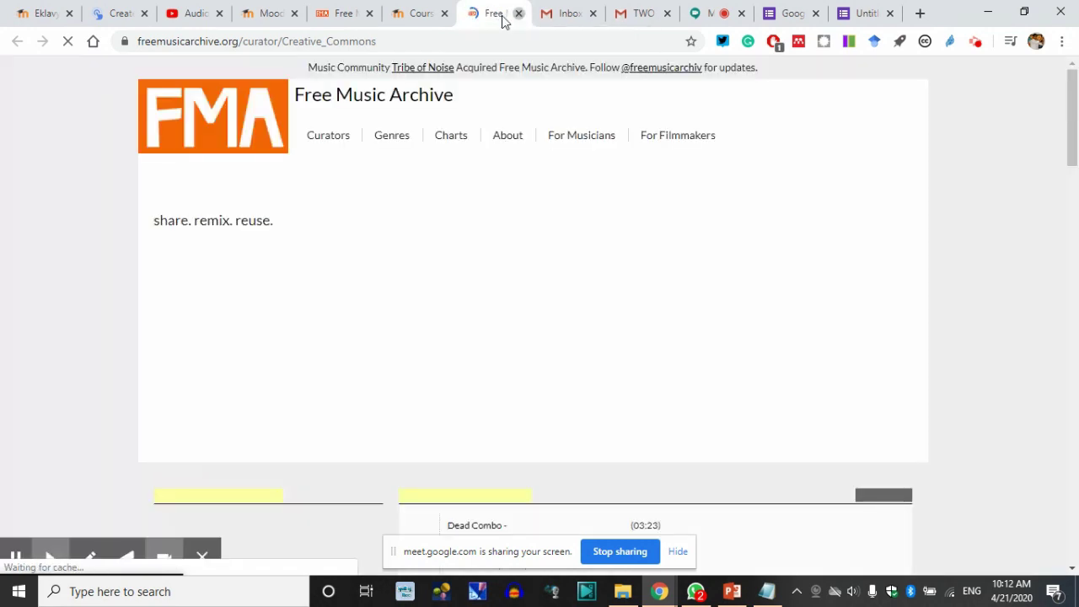
left_click(518, 13)
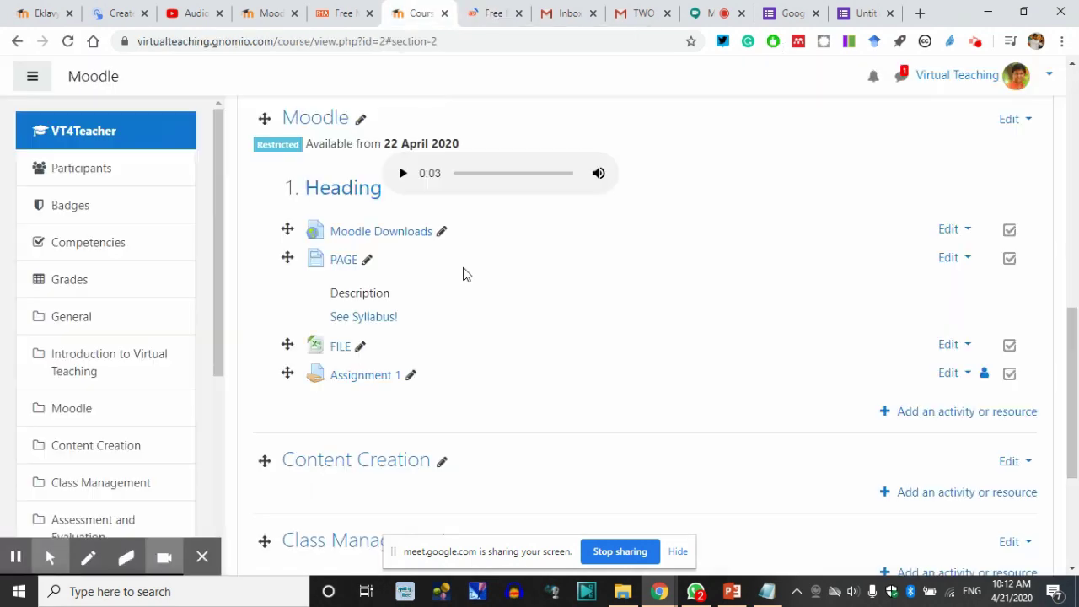
scroll(730, 412, "down", 3)
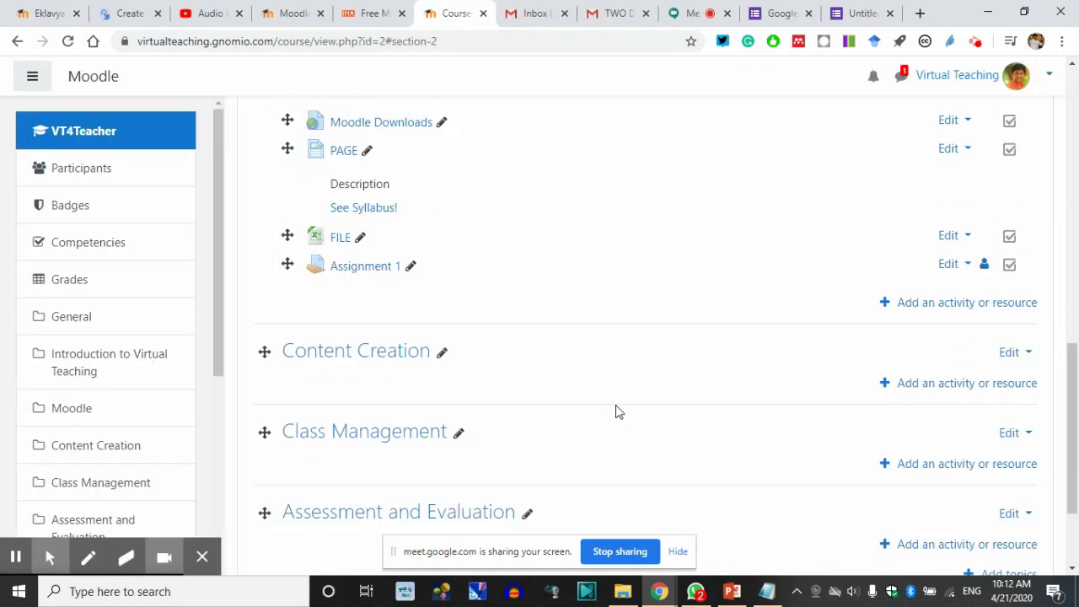
scroll(537, 248, "up", 1)
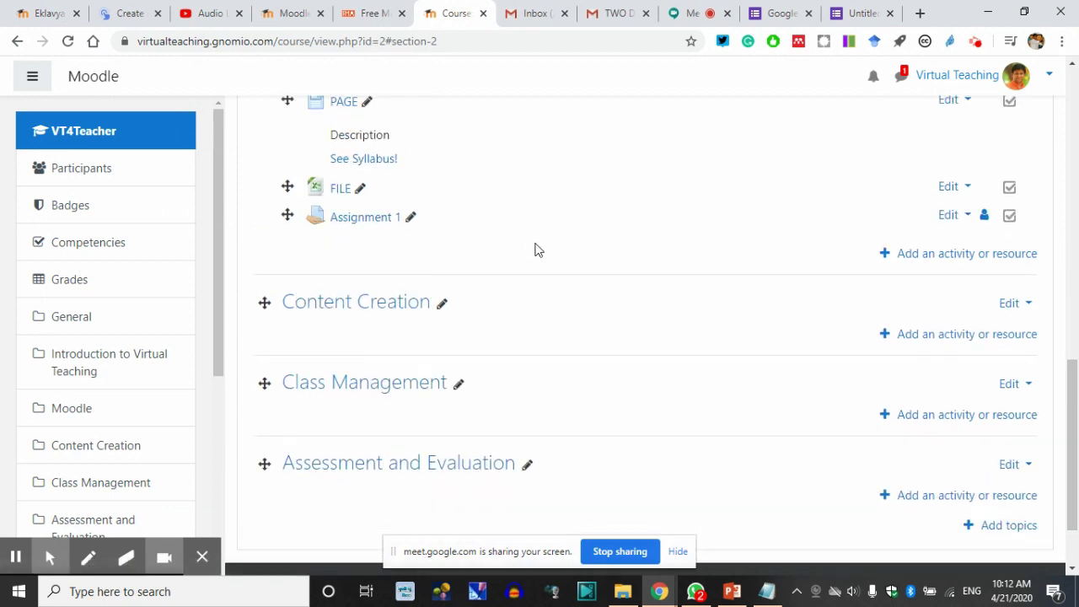
scroll(971, 264, "up", 1)
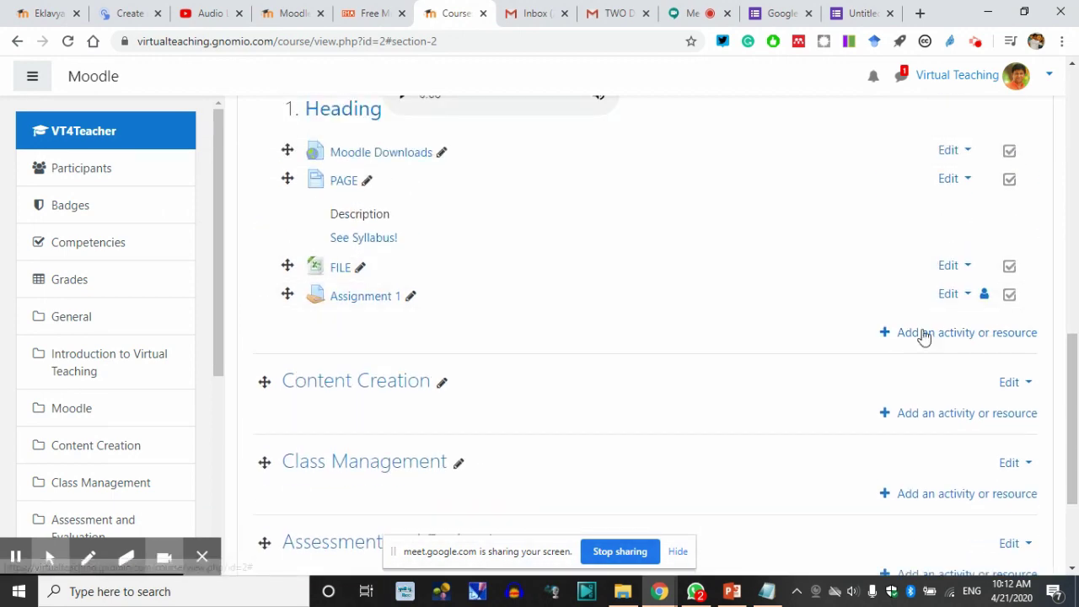
left_click(975, 337)
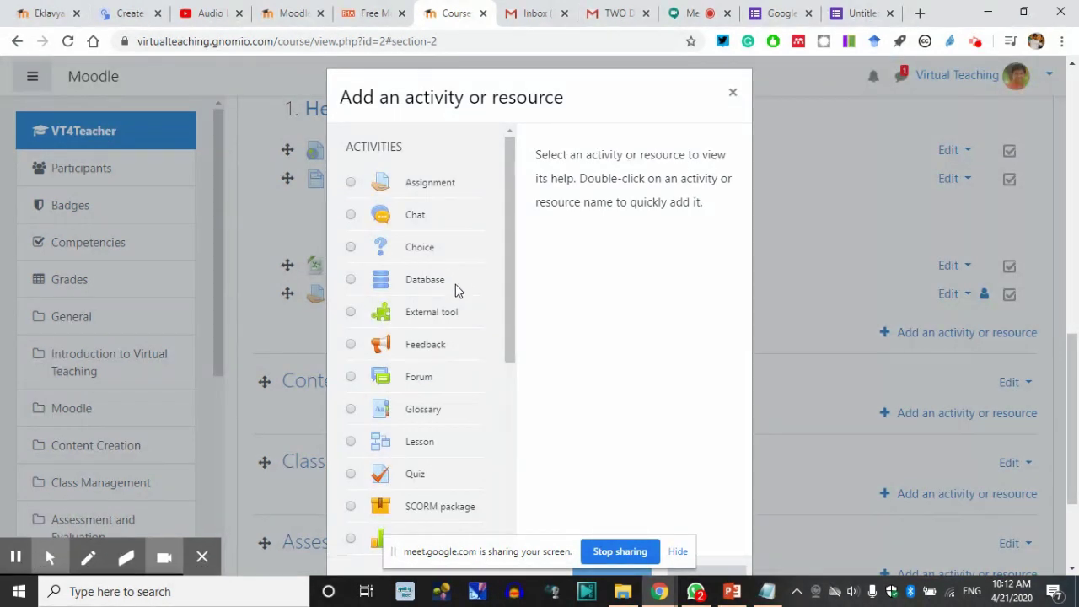
Step: Pick Glossary in the Moodle section's activity chooser and add it
scroll(436, 329, "down", 3)
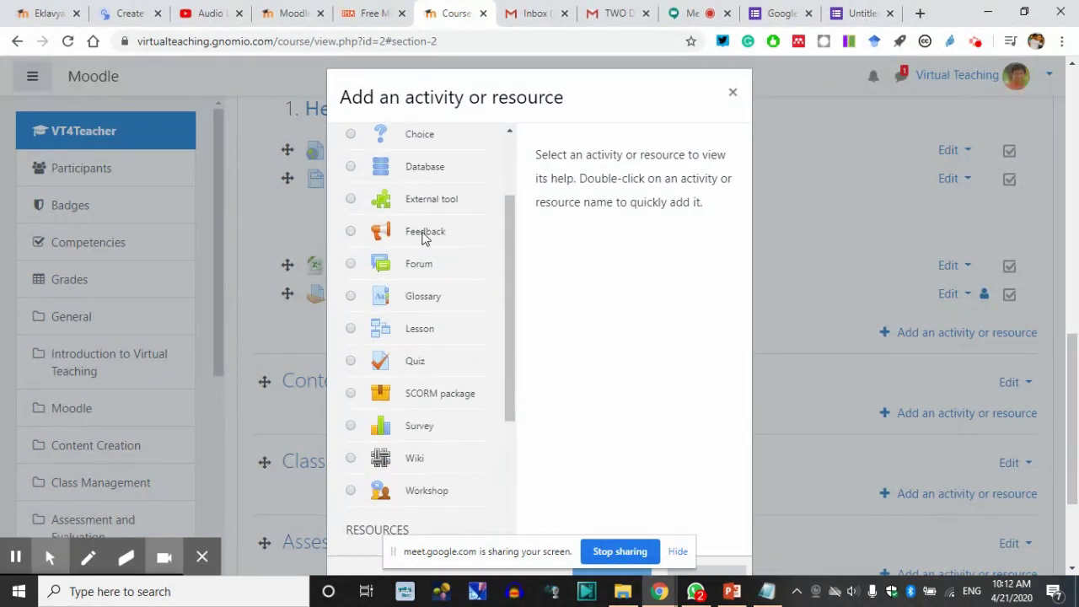
scroll(420, 269, "down", 4)
scroll(414, 338, "up", 2)
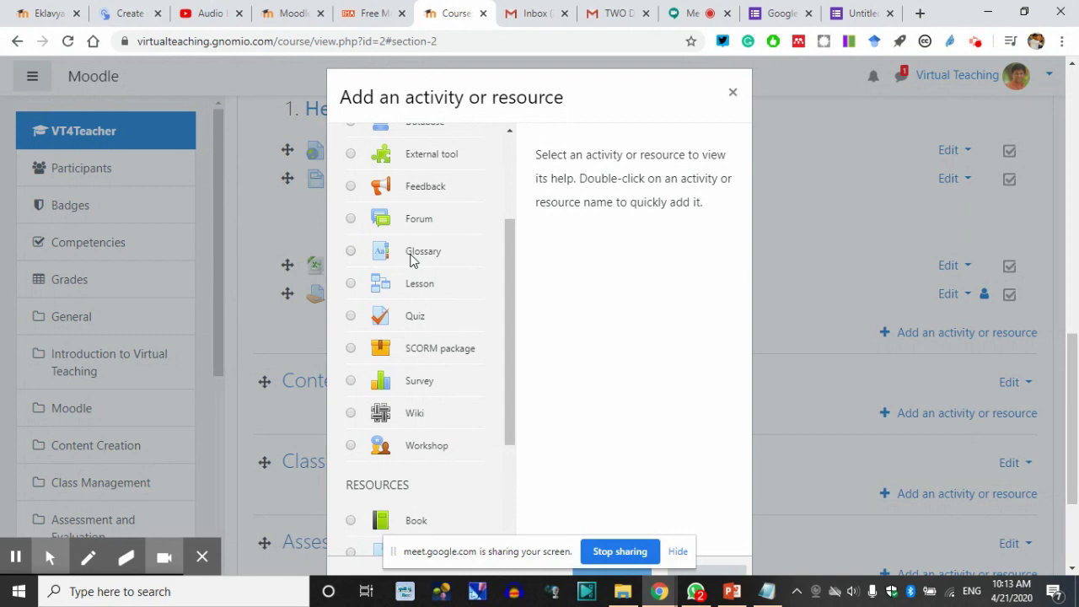
left_click(412, 258)
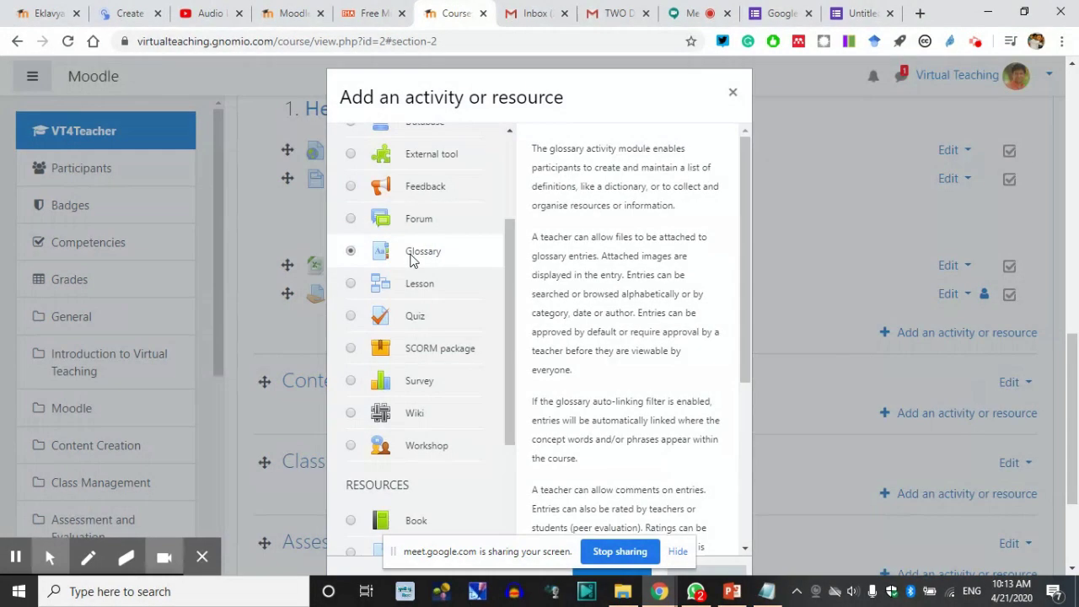
scroll(624, 447, "down", 5)
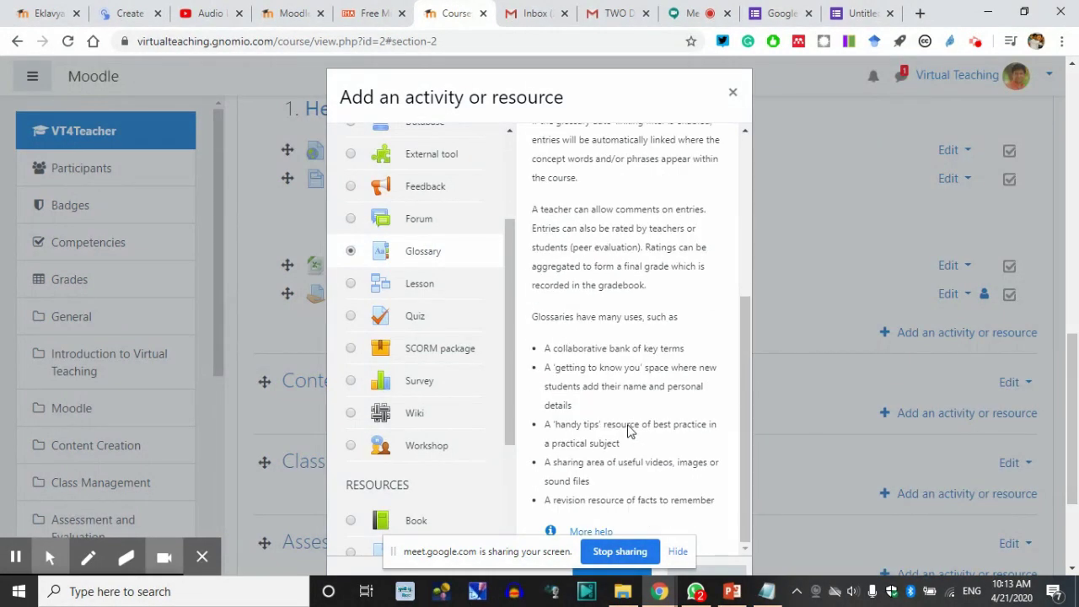
left_click(606, 409)
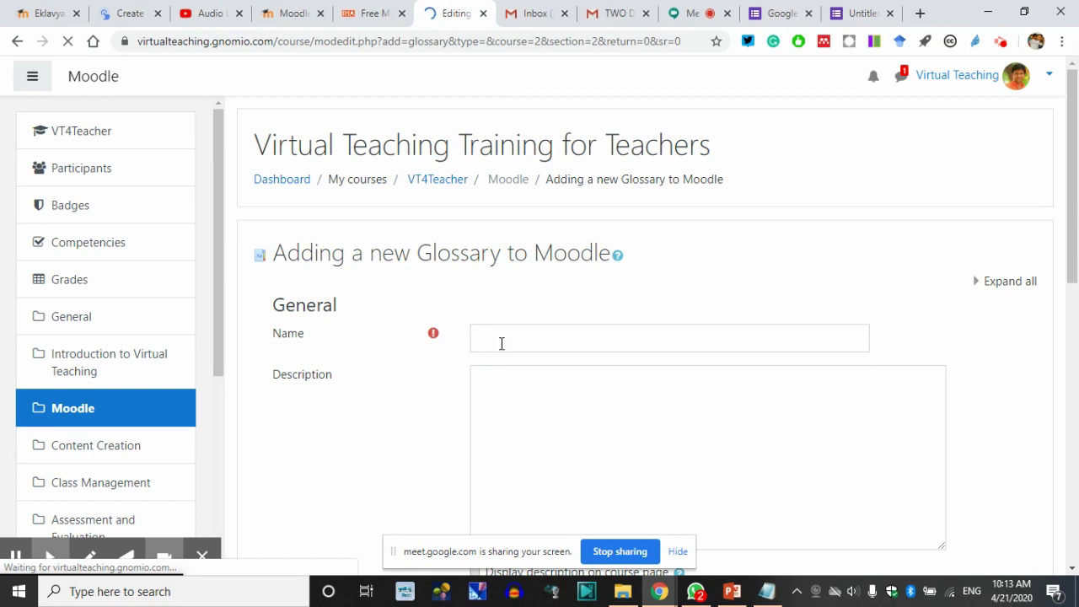
Step: Name the new glossary 'Internet Vocabulary'
left_click(501, 343)
type("Internet")
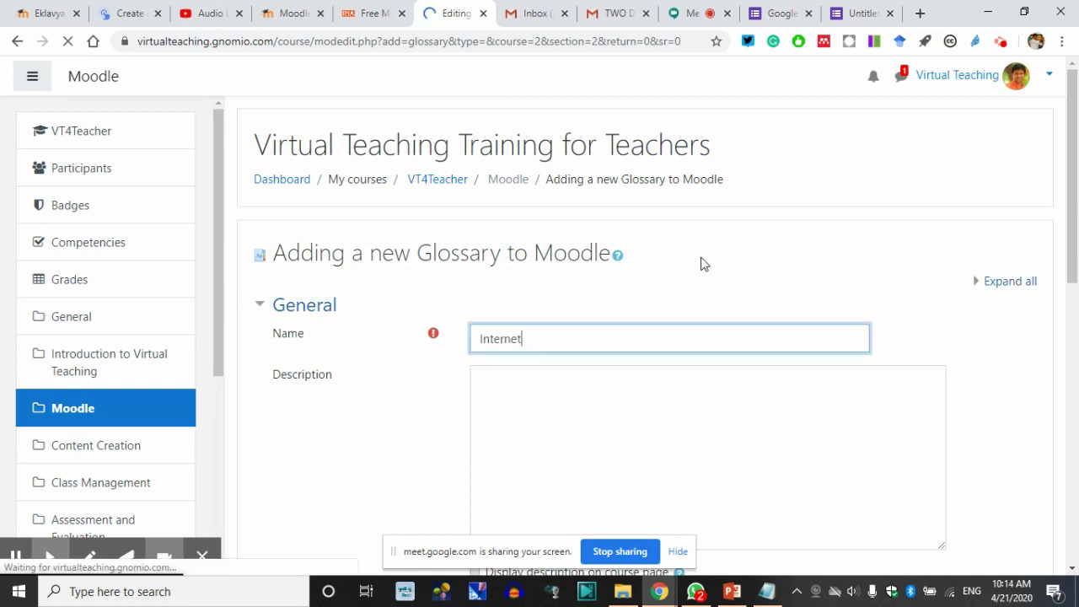
type(" G")
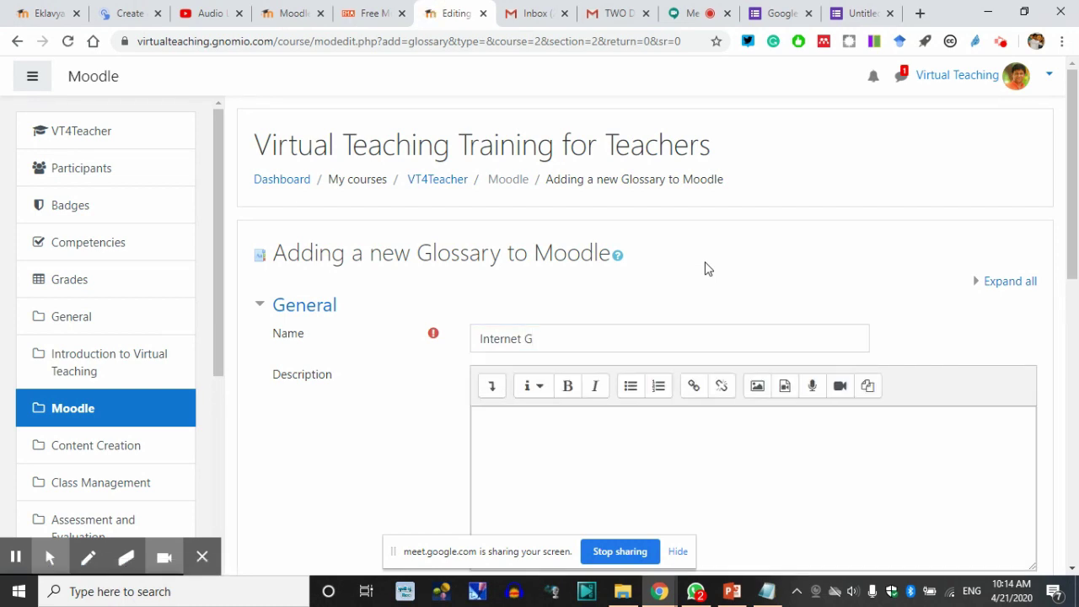
left_click(568, 335)
key("BackSpace")
type("Voc")
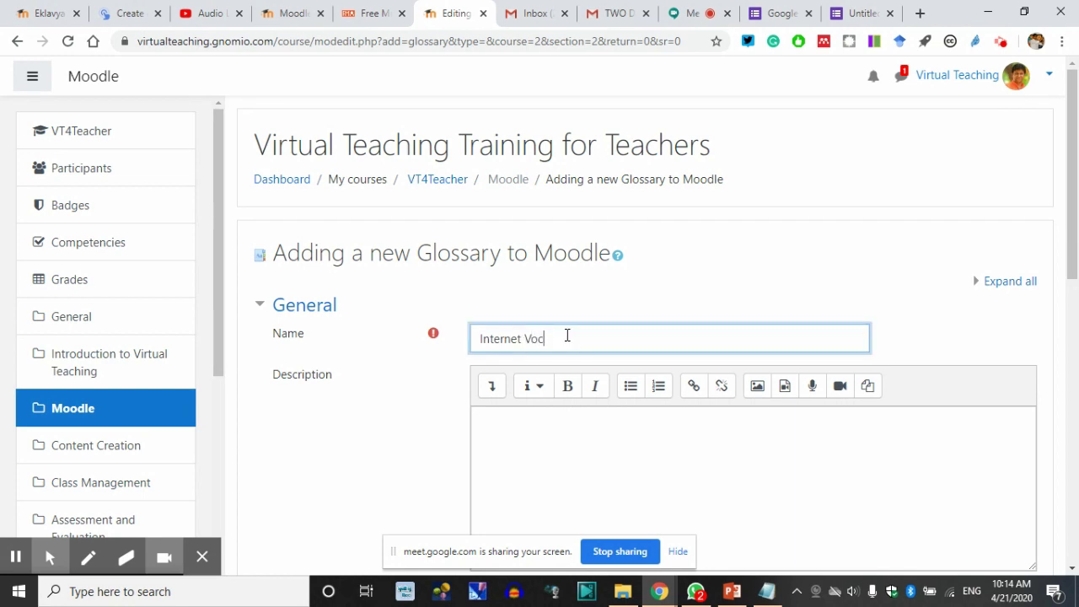
type("abulary")
Step: Set the glossary type to Main glossary and make it global
scroll(569, 354, "down", 4)
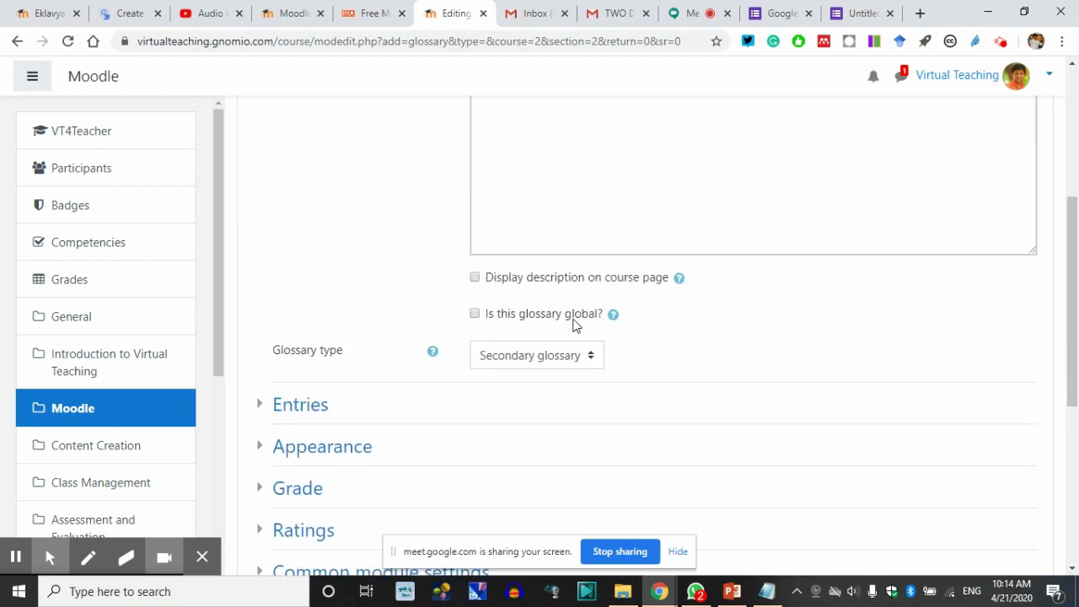
scroll(516, 253, "up", 1)
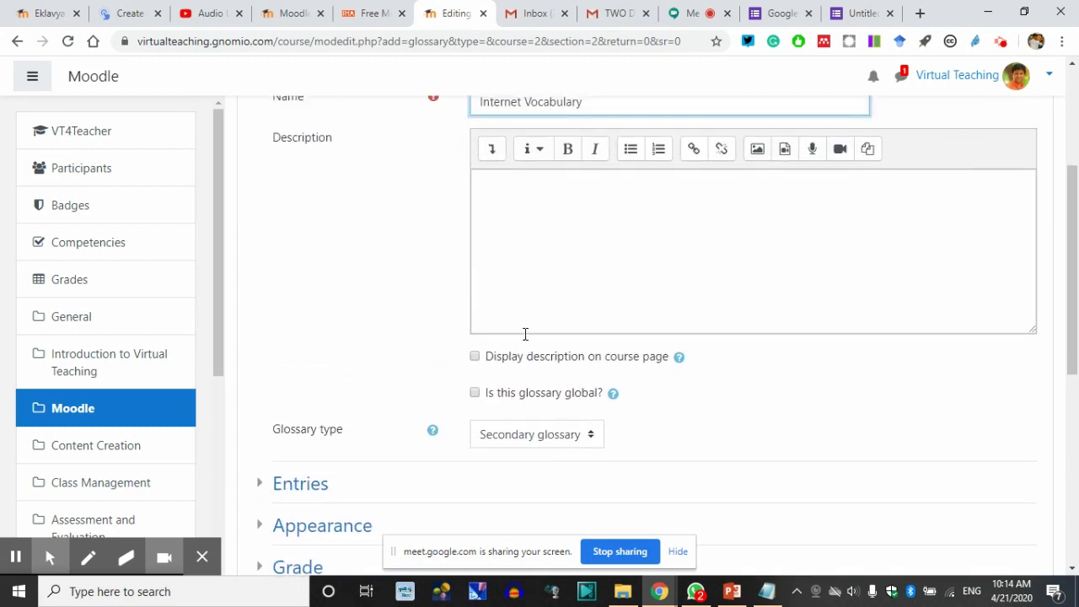
left_click(612, 396)
left_click(612, 398)
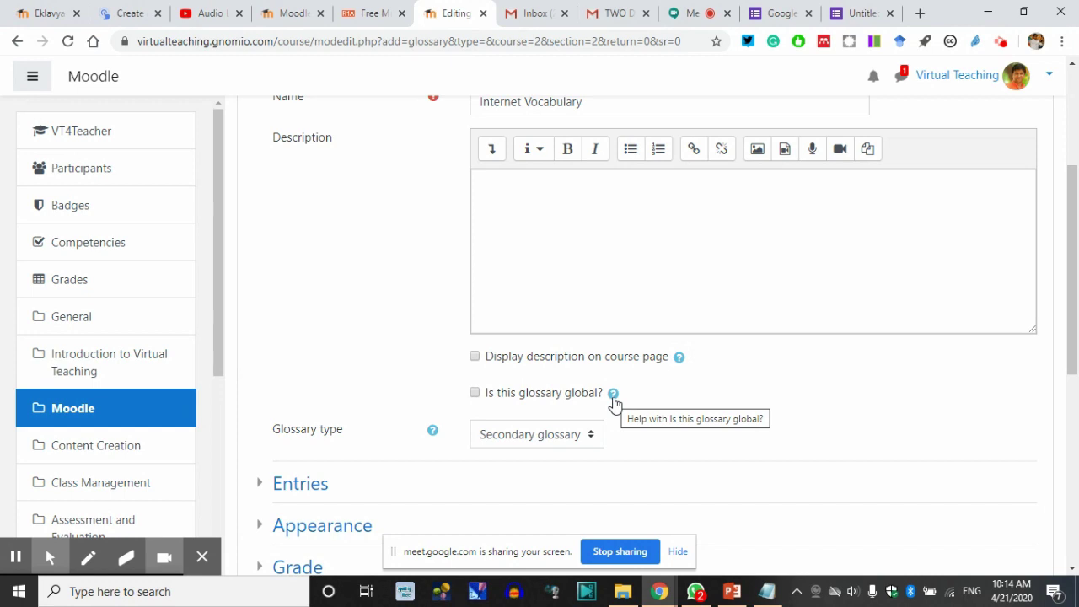
left_click(614, 398)
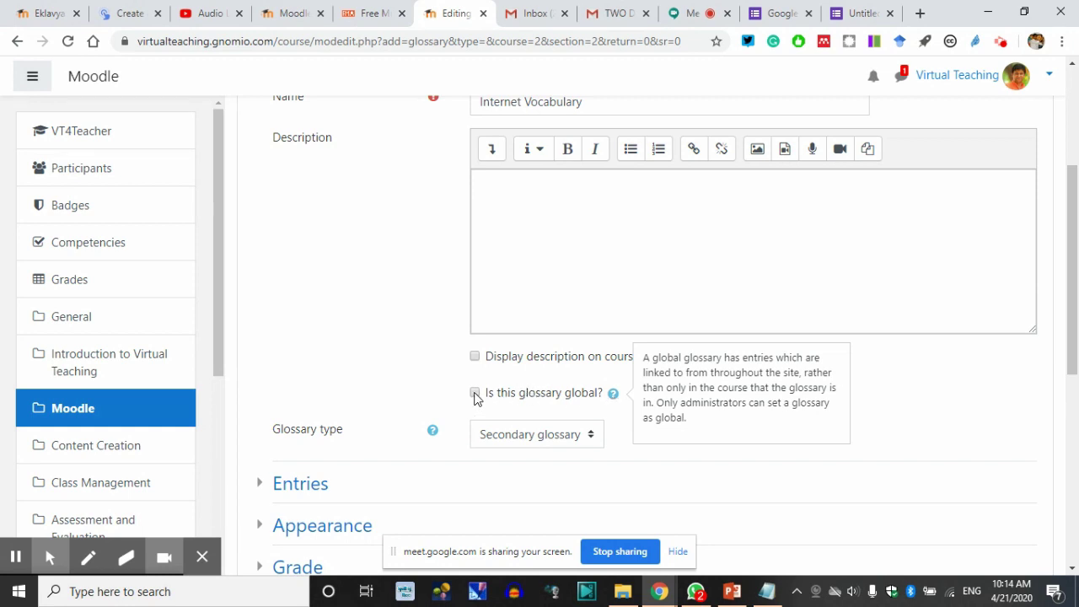
left_click(369, 337)
scroll(374, 428, "down", 2)
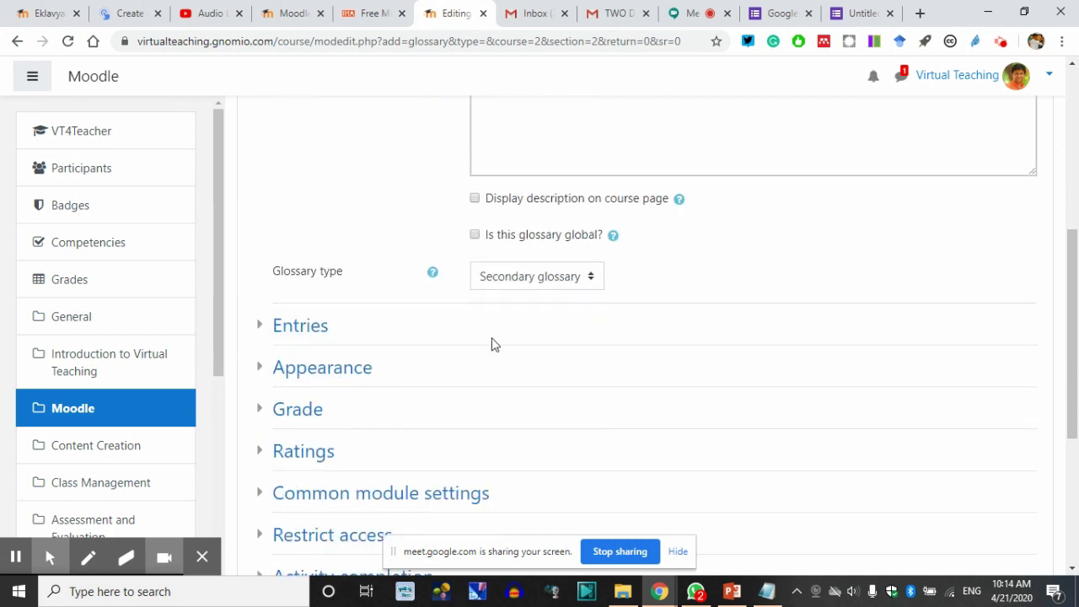
left_click(594, 283)
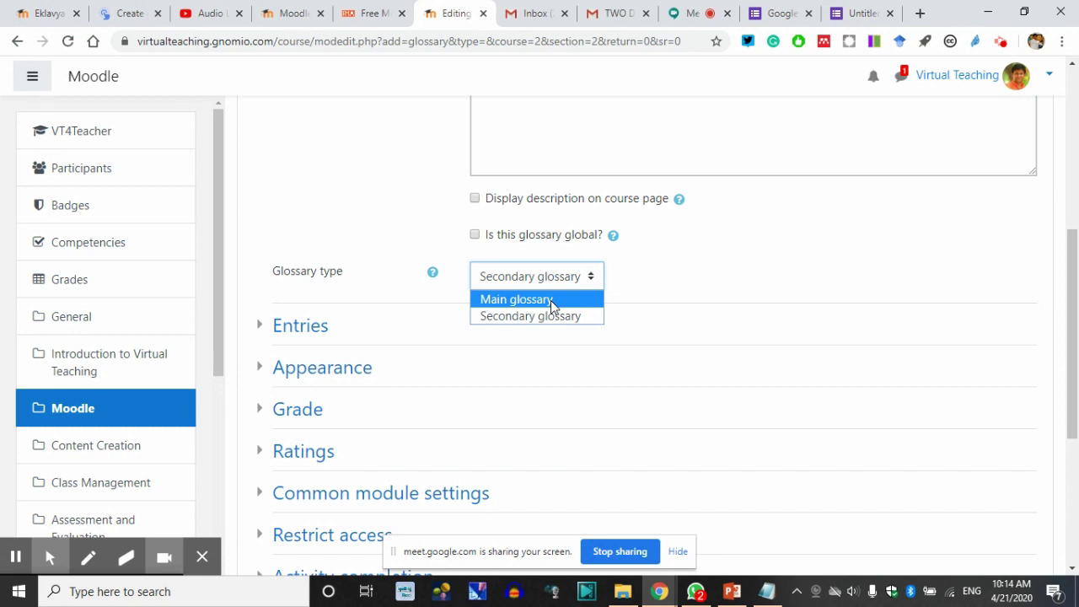
left_click(550, 299)
left_click(474, 236)
Step: Review the Entries settings, then save the glossary and return to the course
left_click(260, 330)
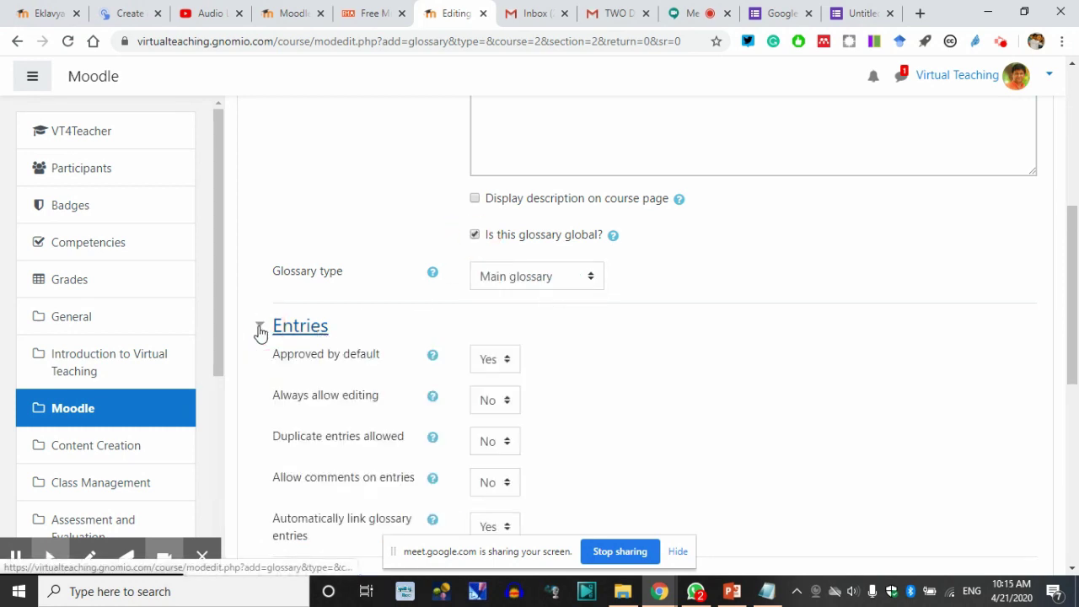
scroll(402, 329, "down", 3)
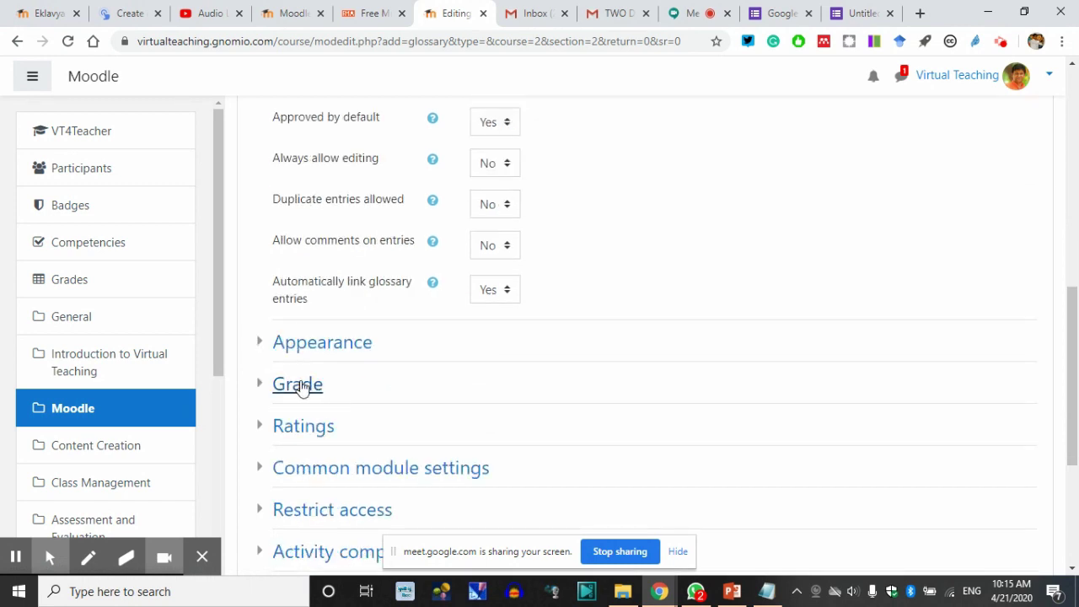
scroll(329, 417, "down", 1)
scroll(450, 397, "down", 1)
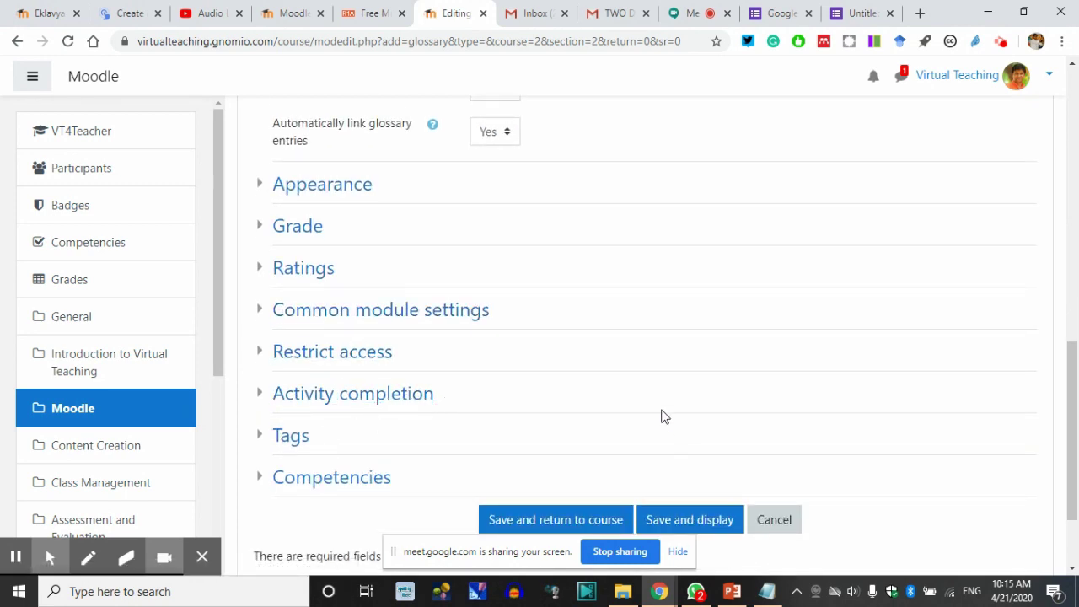
scroll(667, 396, "up", 10)
scroll(739, 345, "down", 3)
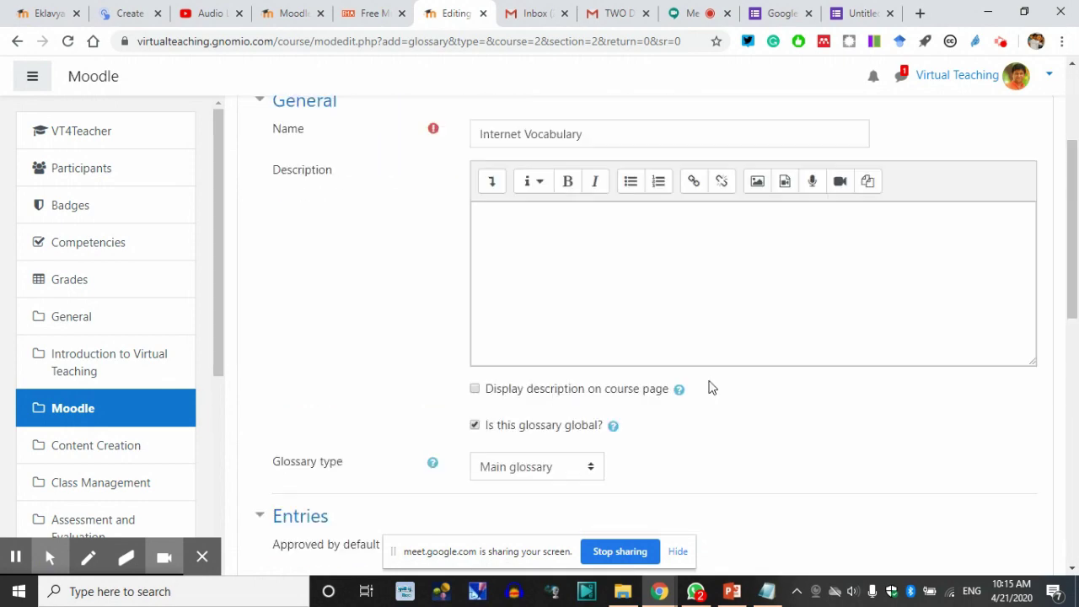
scroll(709, 387, "down", 5)
scroll(626, 421, "up", 5)
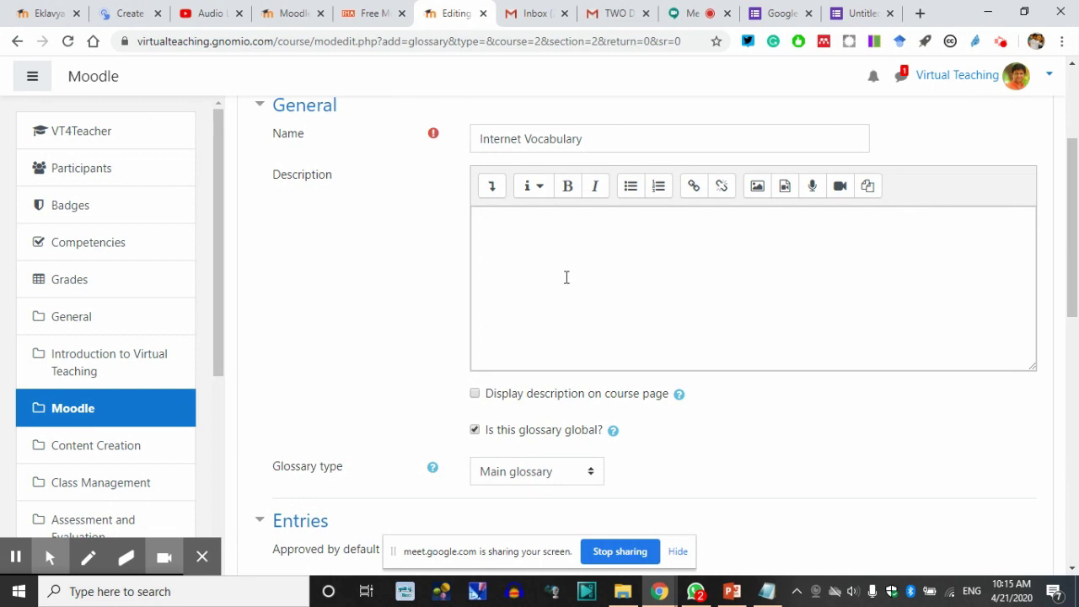
scroll(568, 278, "down", 1)
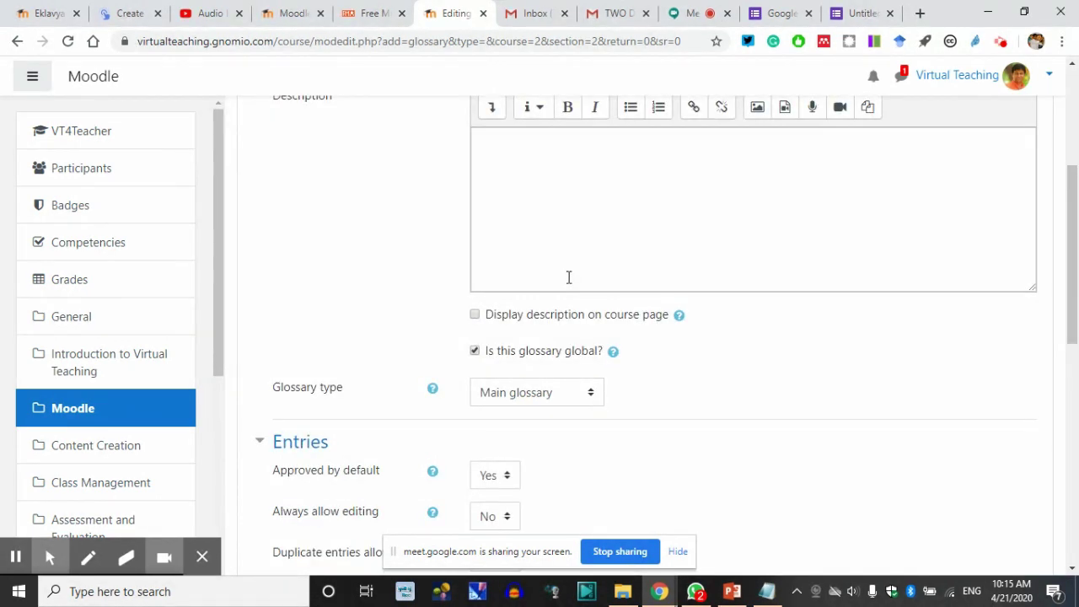
scroll(569, 278, "down", 8)
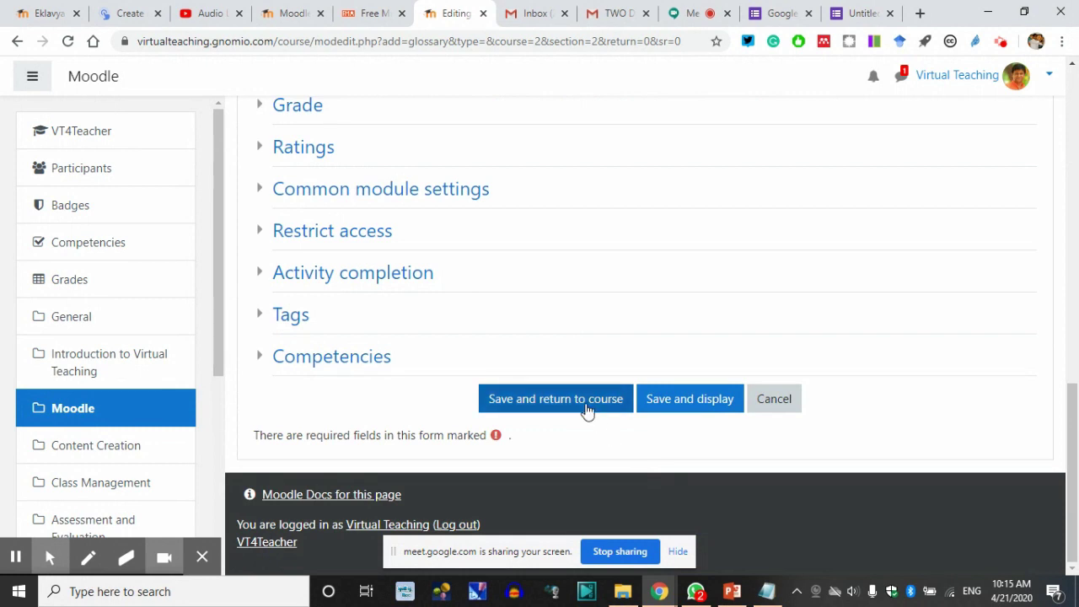
left_click(587, 410)
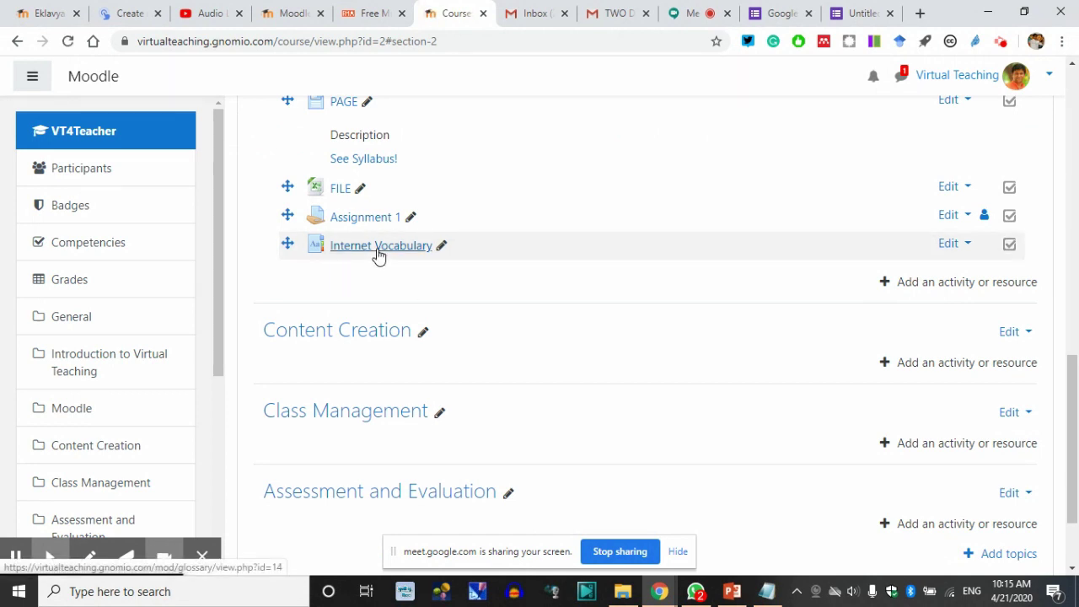
Step: Open the Internet Vocabulary glossary listed under 1. Heading in the Moodle section
scroll(455, 253, "up", 2)
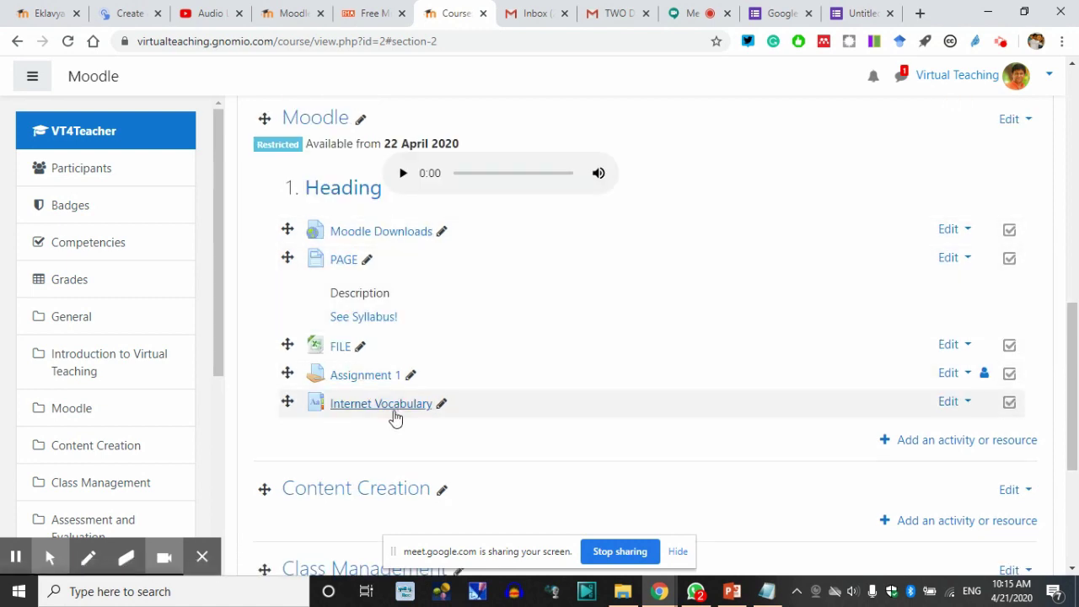
left_click(393, 412)
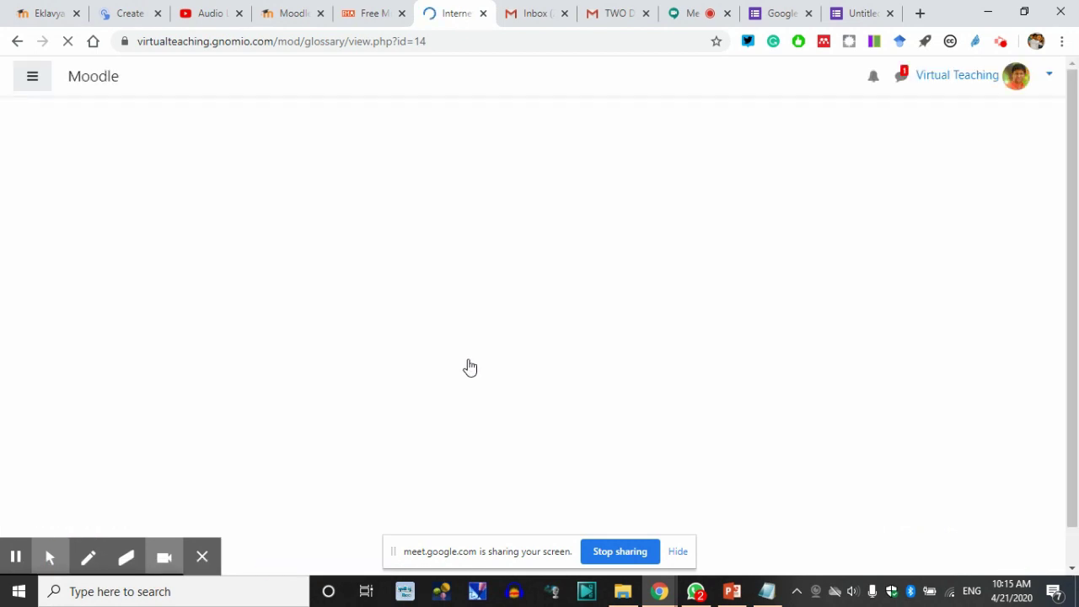
Step: Check the Jump to activity list, show entries under letter A, and open Add a new entry
scroll(551, 354, "down", 5)
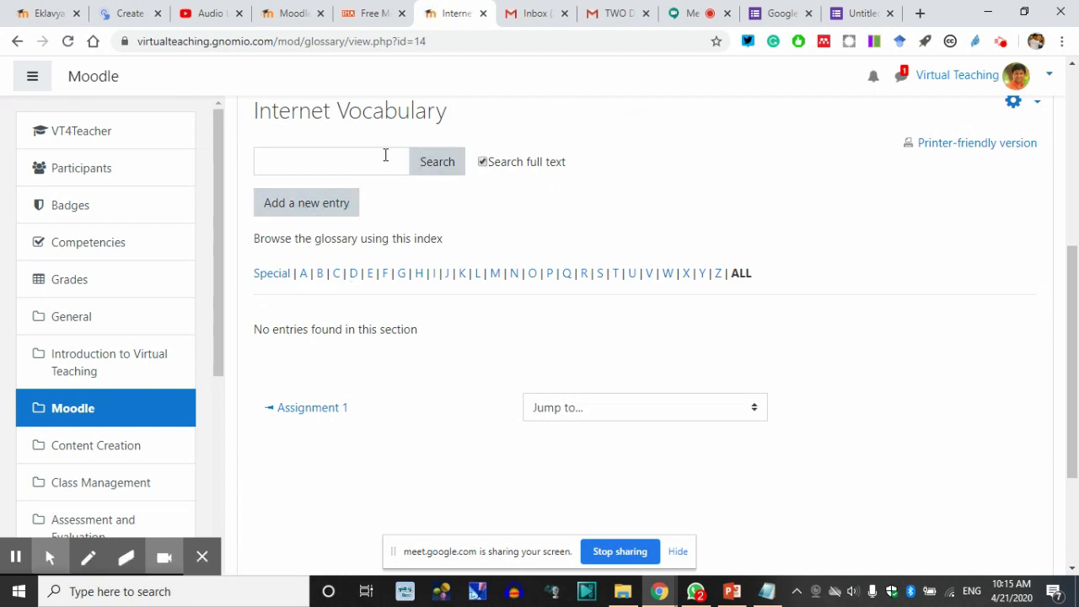
double_click(742, 275)
left_click(872, 315)
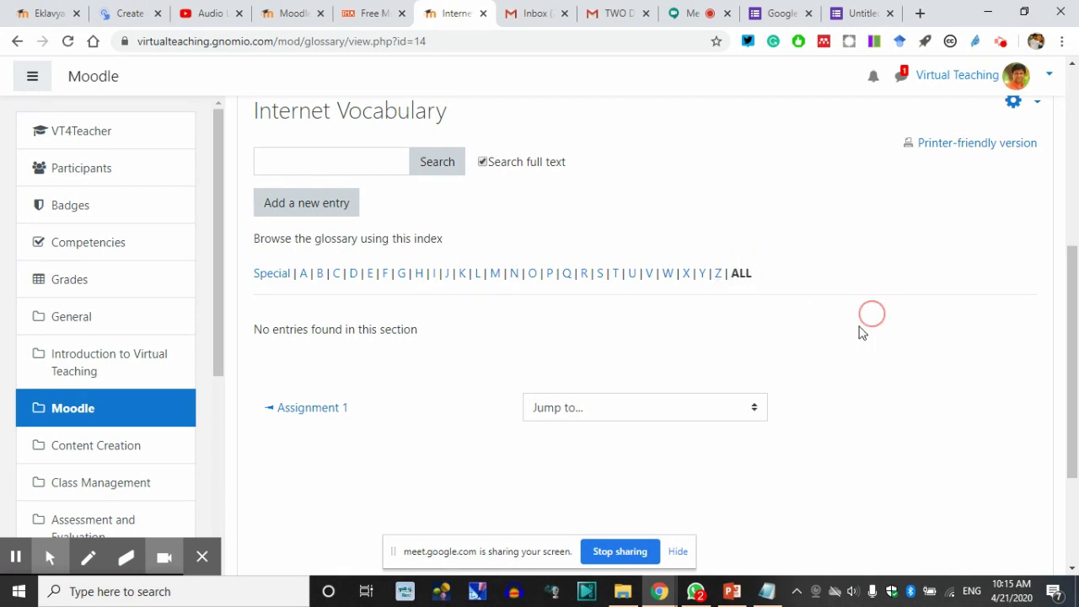
left_click(756, 411)
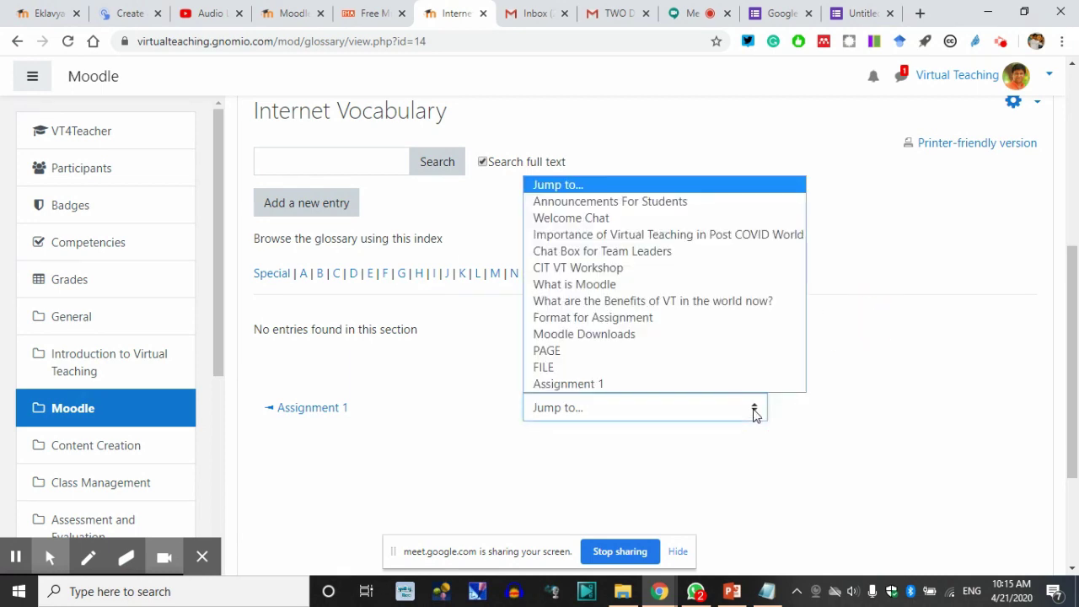
left_click(754, 411)
left_click(755, 411)
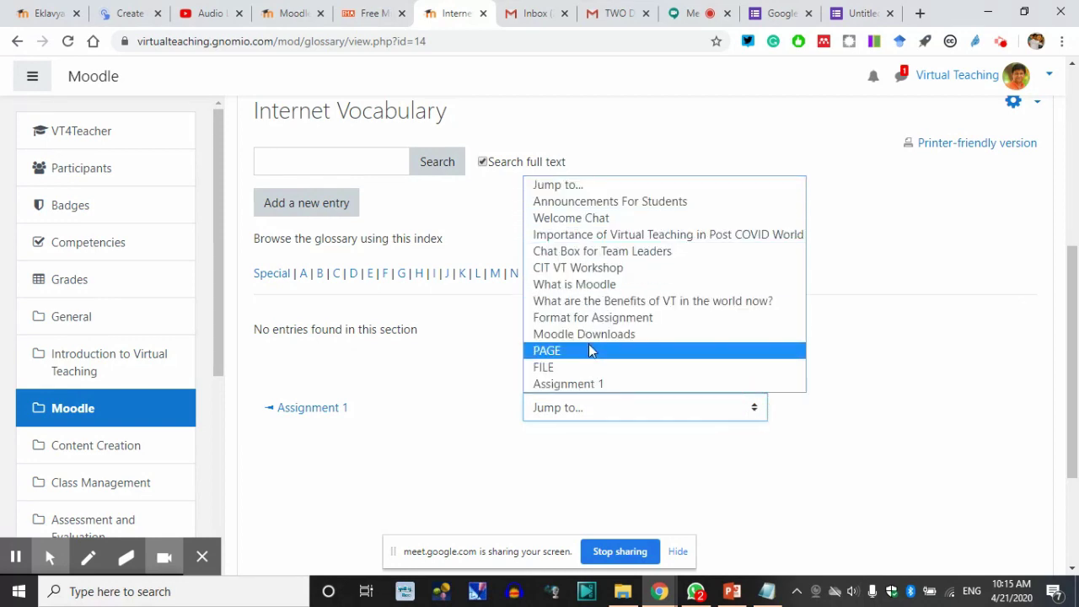
left_click(883, 343)
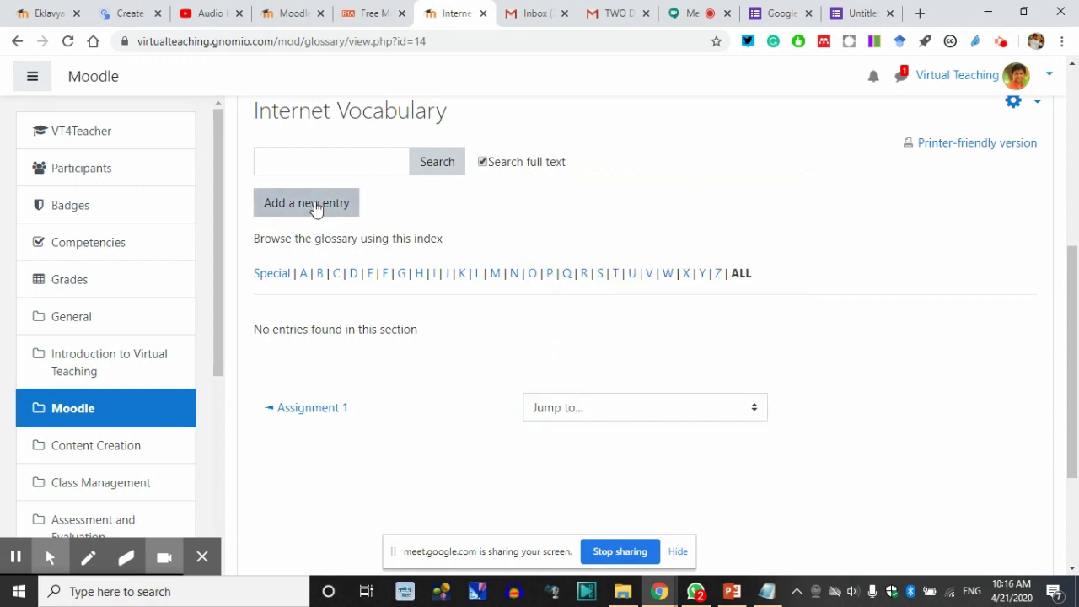
left_click(303, 274)
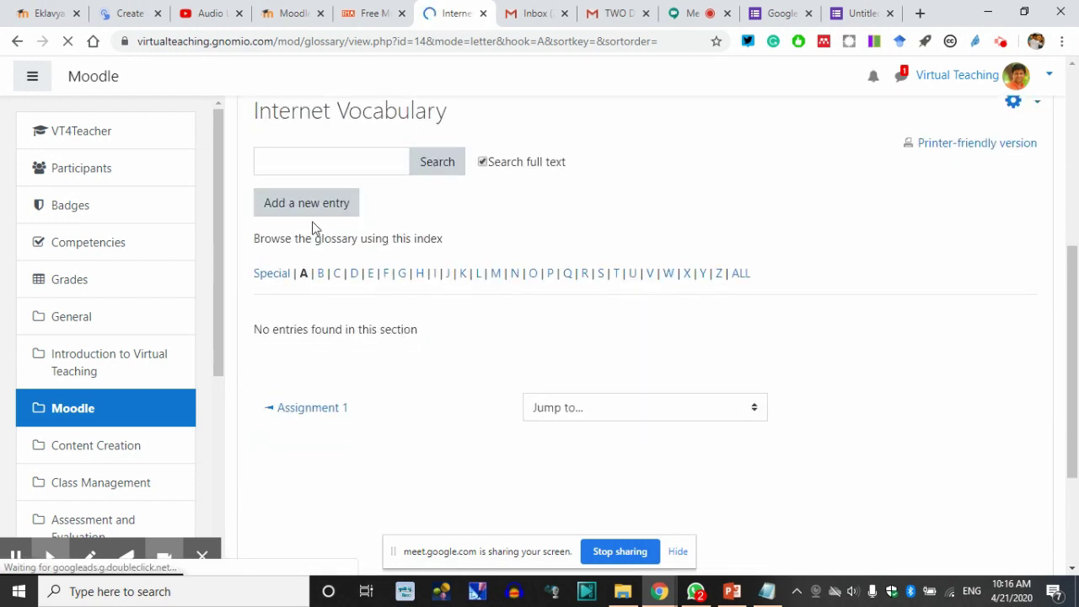
left_click(319, 213)
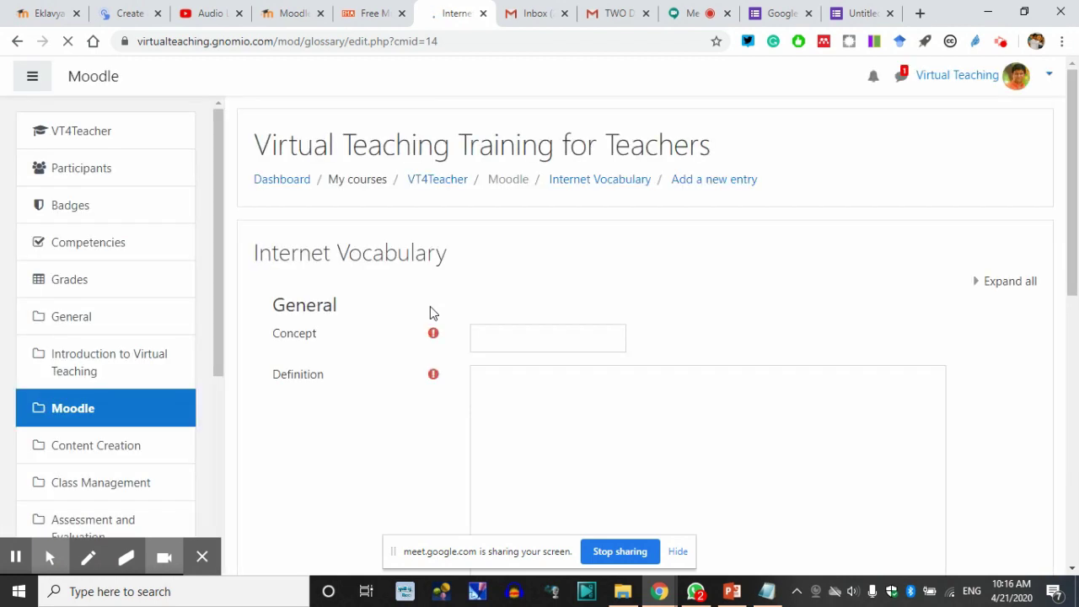
Step: Enter concept 'WWW' with the definition 'WWW is the World Wide Web.'
left_click(497, 340)
type("W")
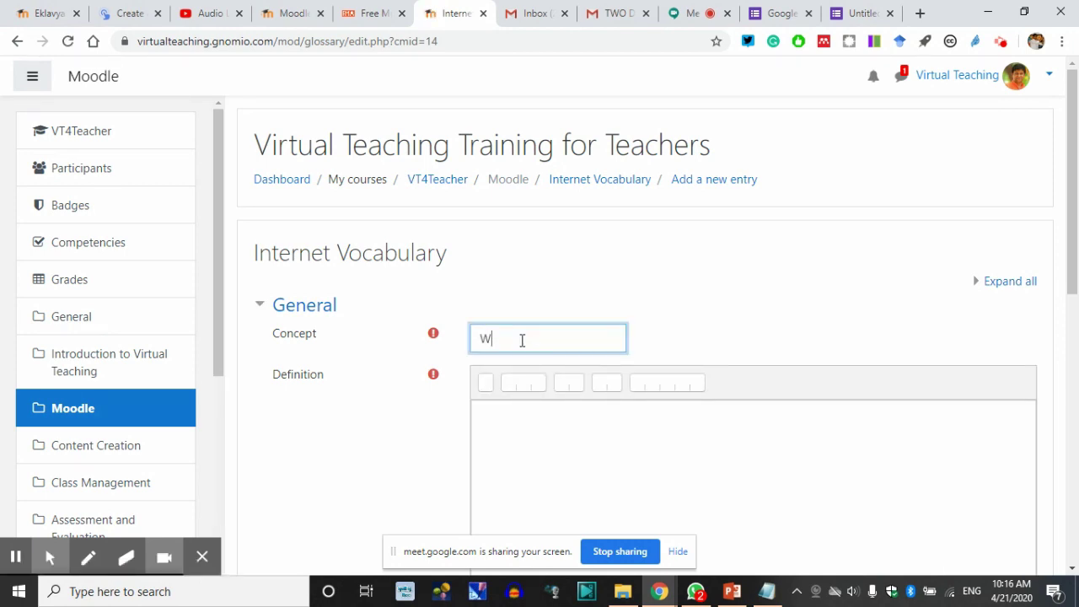
type("WW")
left_click(500, 419)
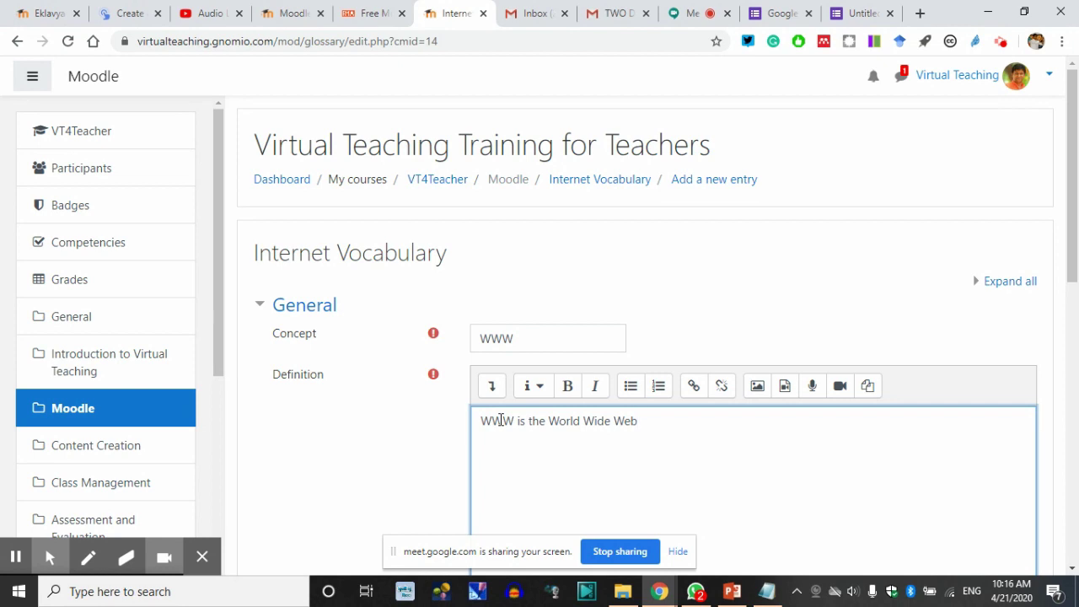
key("Return")
type(".")
scroll(656, 426, "down", 5)
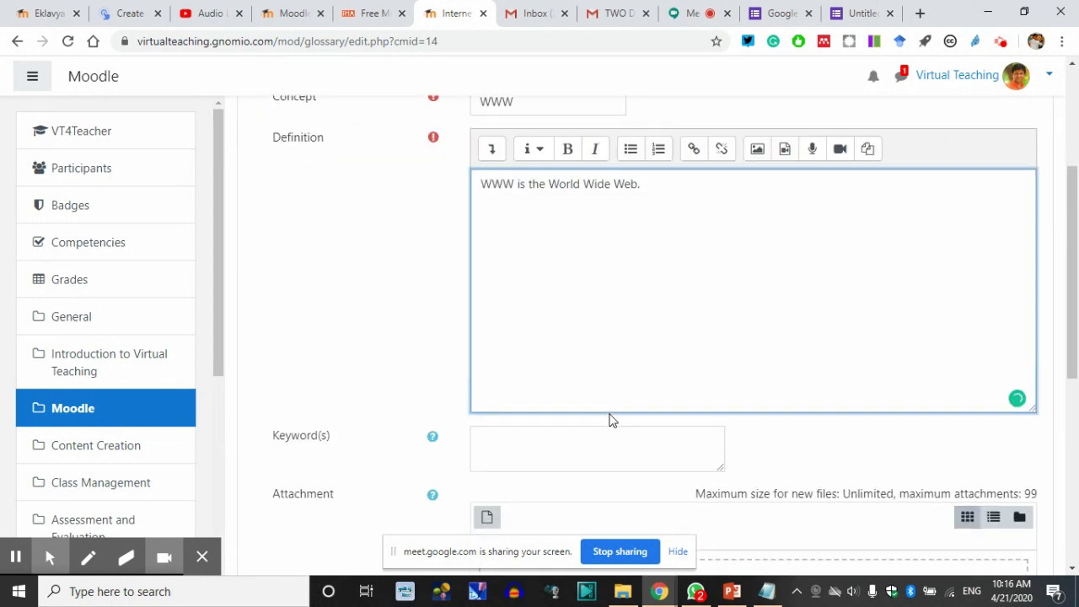
scroll(548, 370, "up", 4)
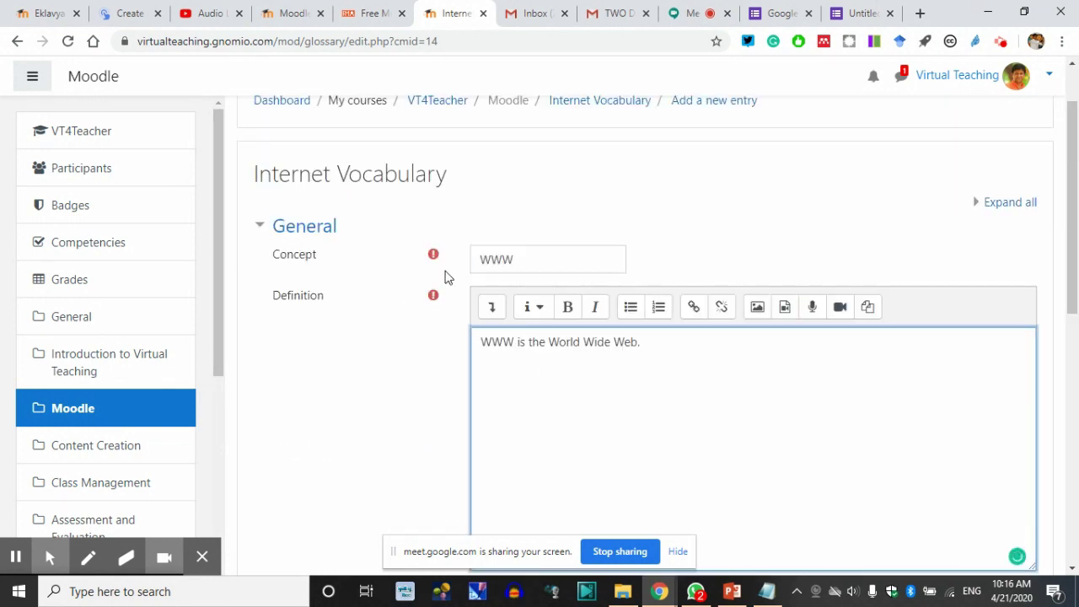
Step: Read the Keyword(s) help, leave keywords empty, and save the WWW entry
left_click(491, 262)
scroll(457, 433, "down", 10)
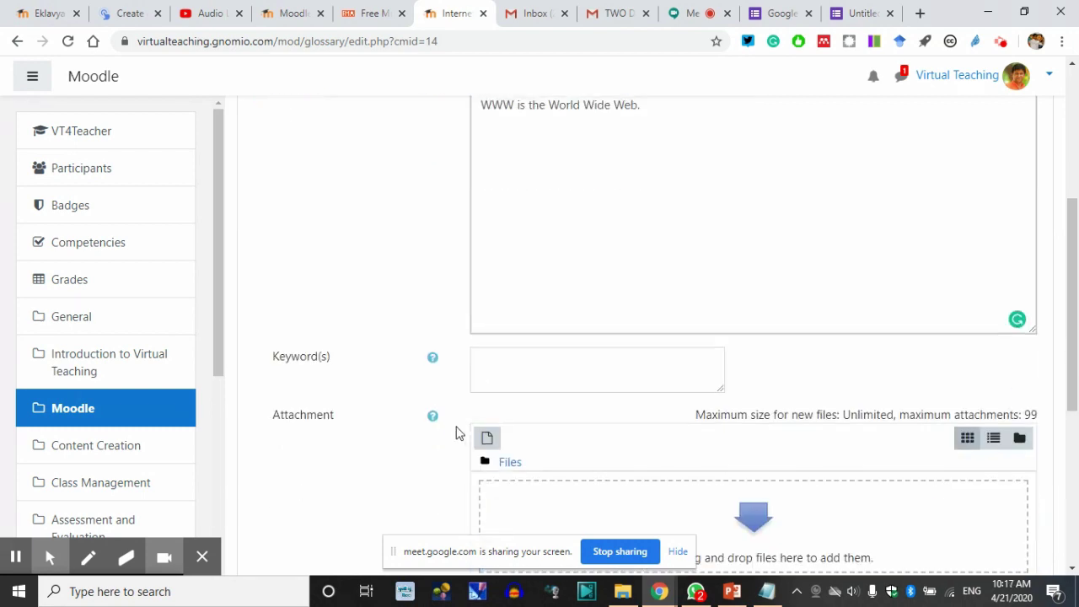
scroll(530, 298, "up", 2)
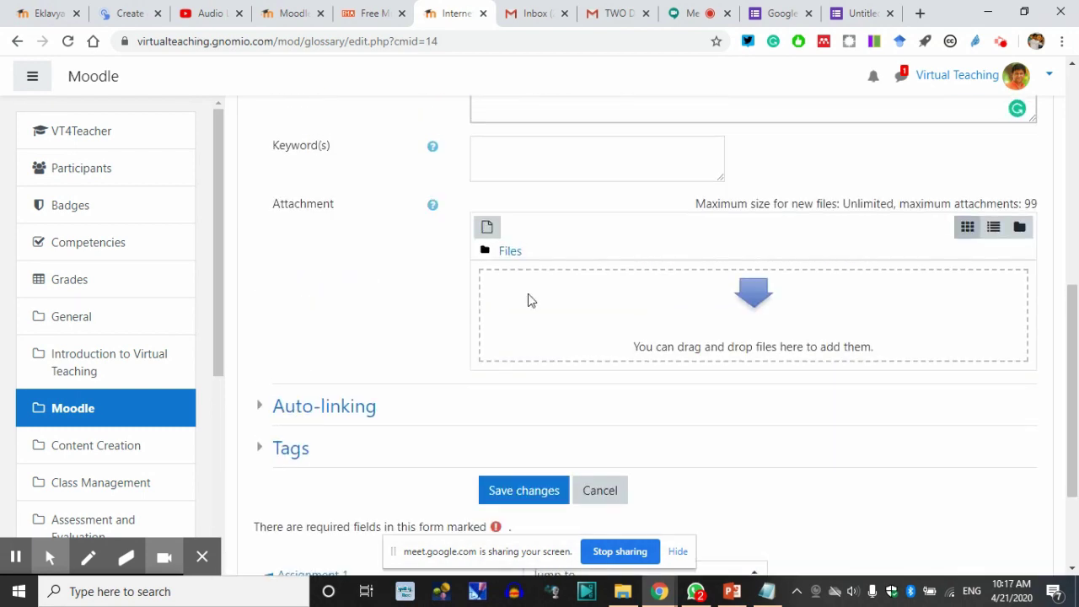
scroll(518, 244, "up", 1)
left_click(520, 229)
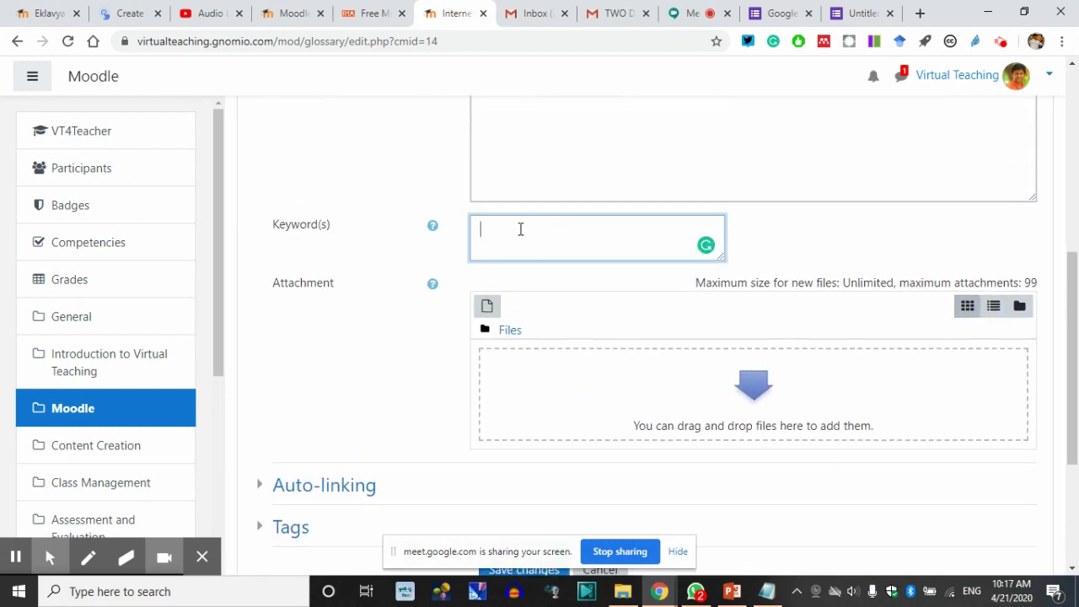
left_click(433, 227)
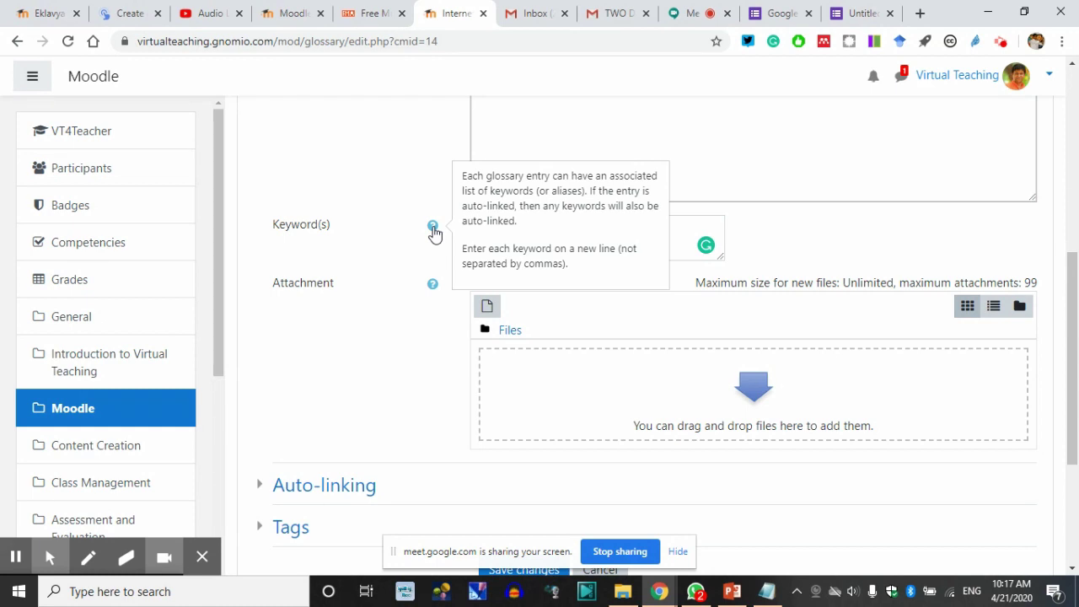
left_click(374, 204)
left_click(517, 233)
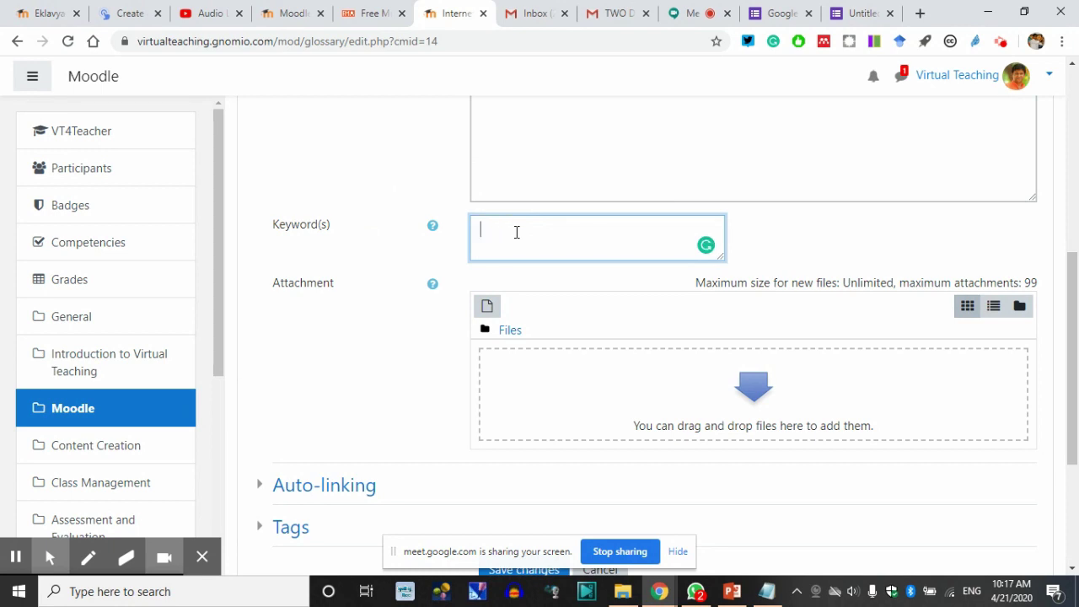
scroll(517, 233, "down", 2)
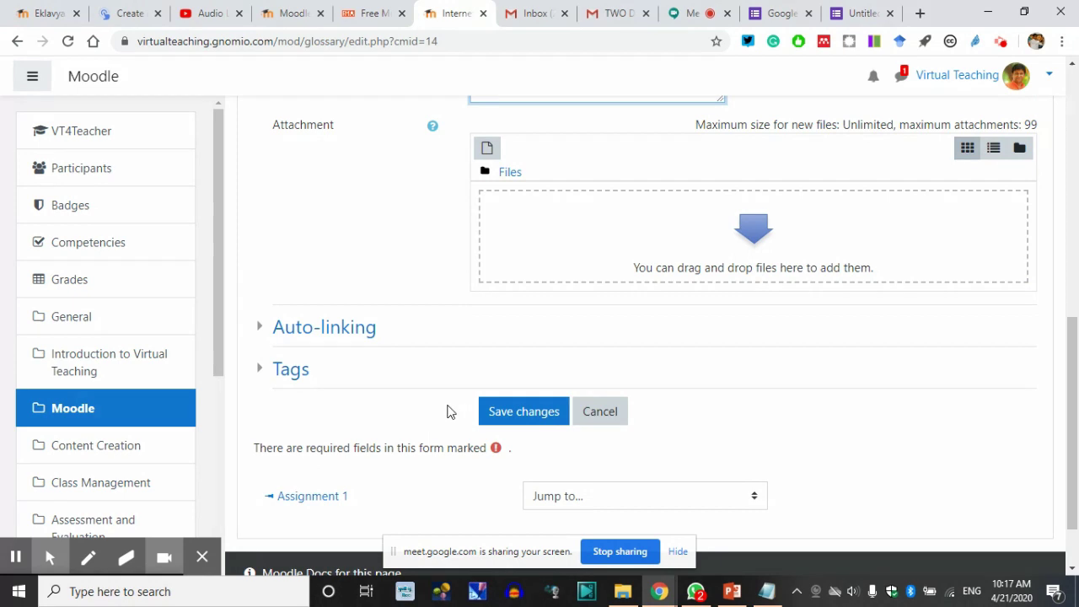
left_click(504, 422)
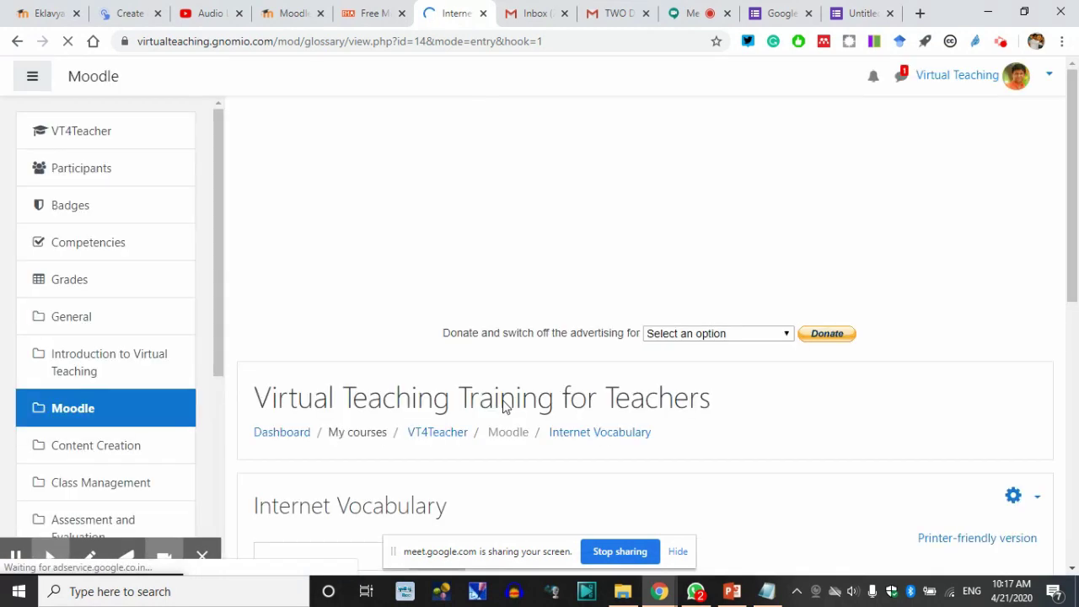
Step: Show entries under letter A, then search the Internet Vocabulary glossary for 'www'
scroll(475, 453, "down", 3)
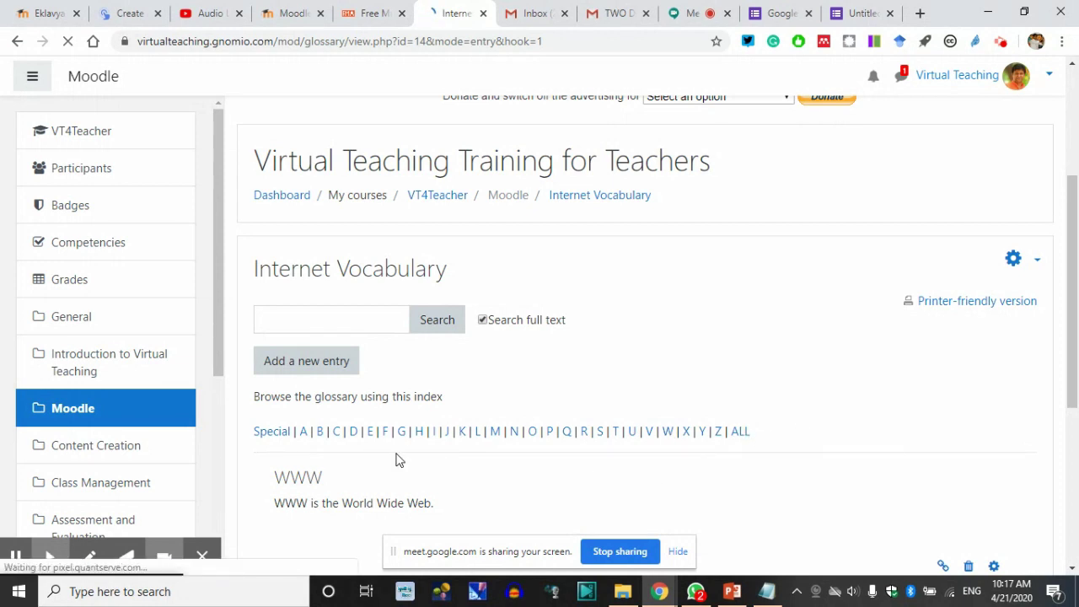
scroll(399, 459, "down", 3)
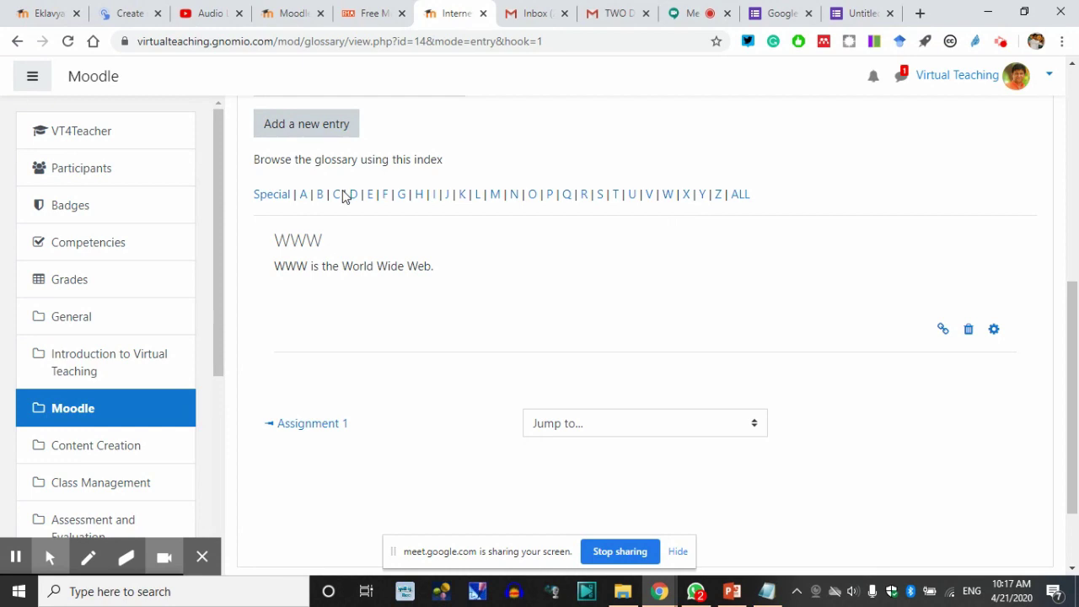
left_click(304, 199)
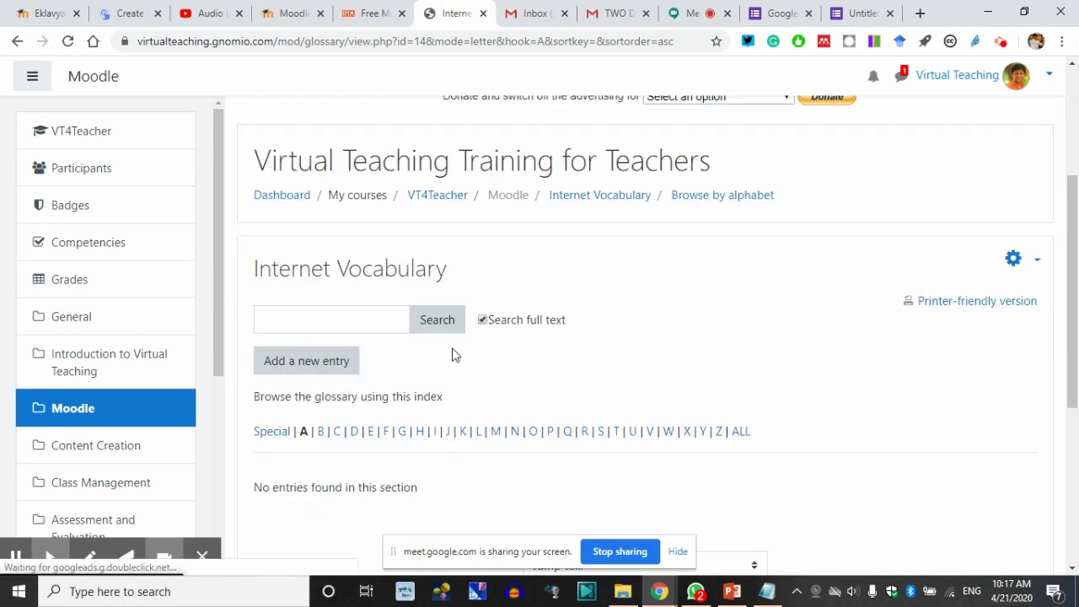
scroll(380, 453, "down", 1)
left_click(361, 241)
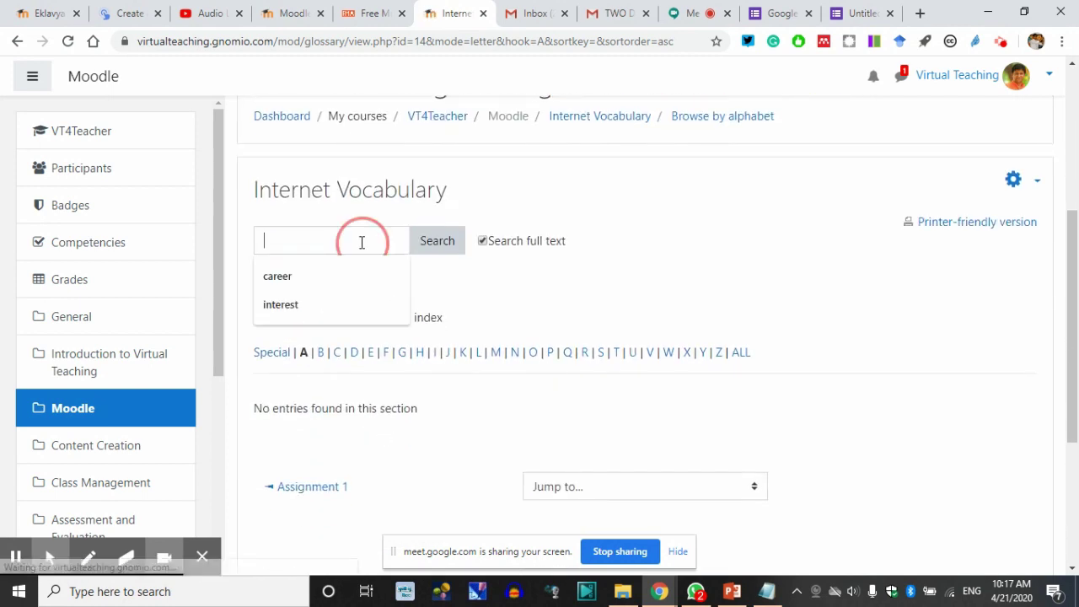
type("www")
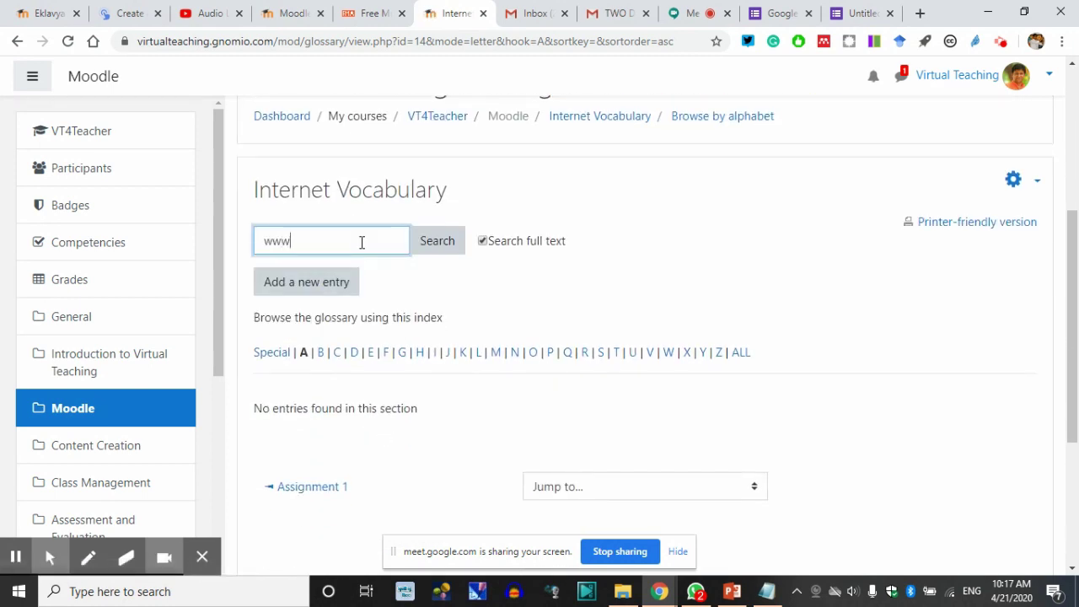
key("Return")
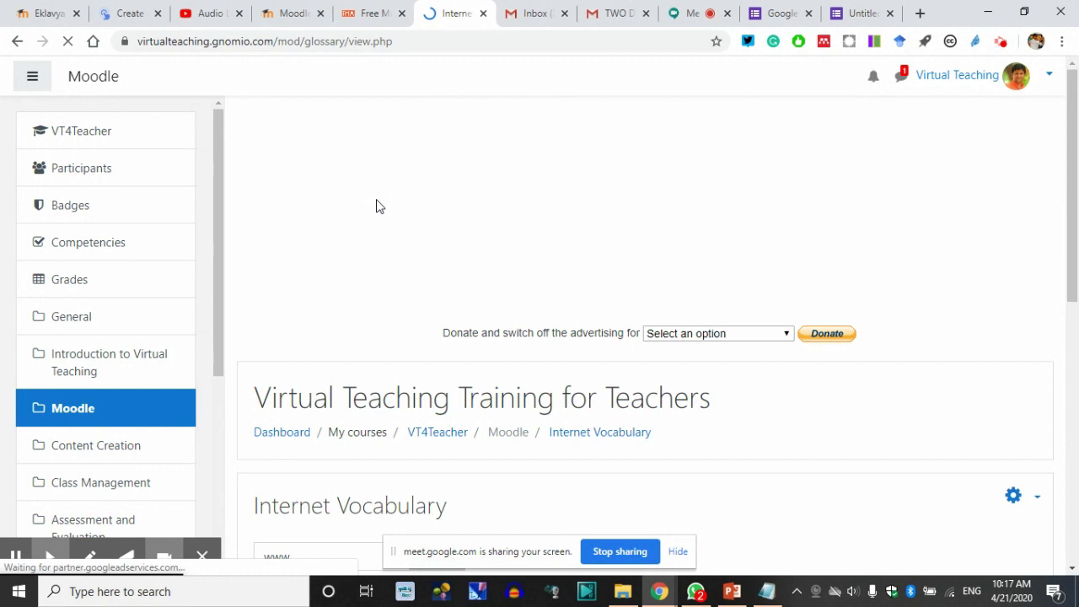
scroll(375, 291, "down", 4)
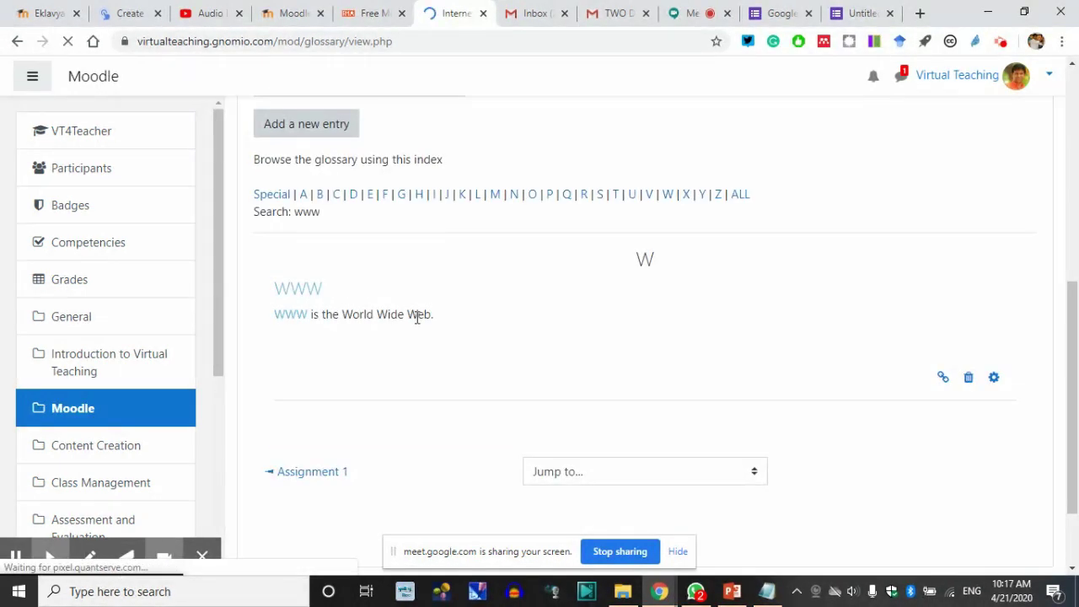
scroll(435, 327, "up", 4)
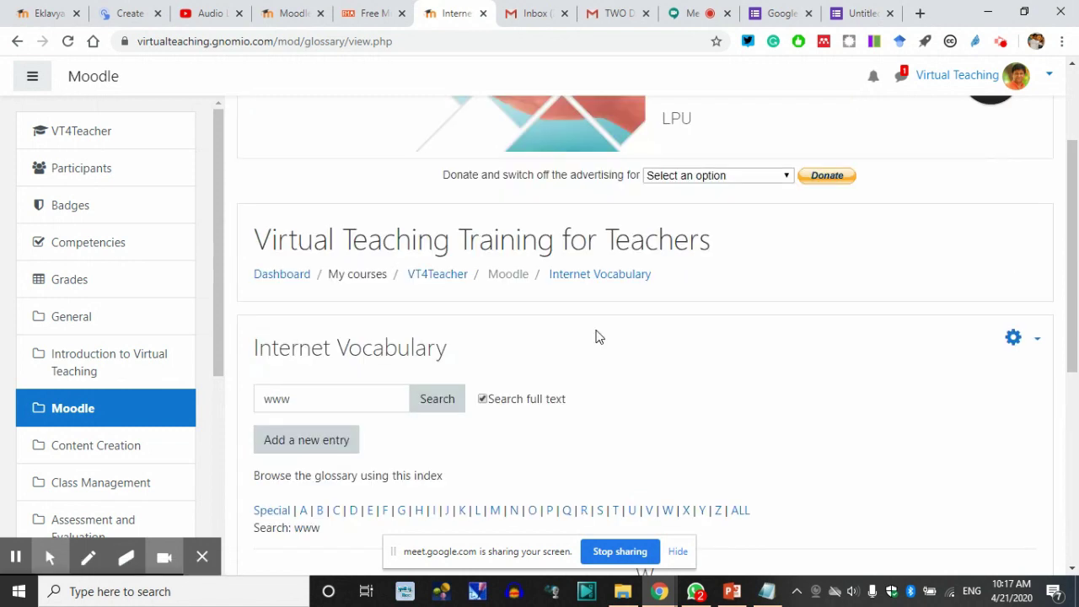
left_click(1036, 345)
Step: Review the glossary's global and Glossary type settings, then return to the VT4Teacher course
left_click(958, 372)
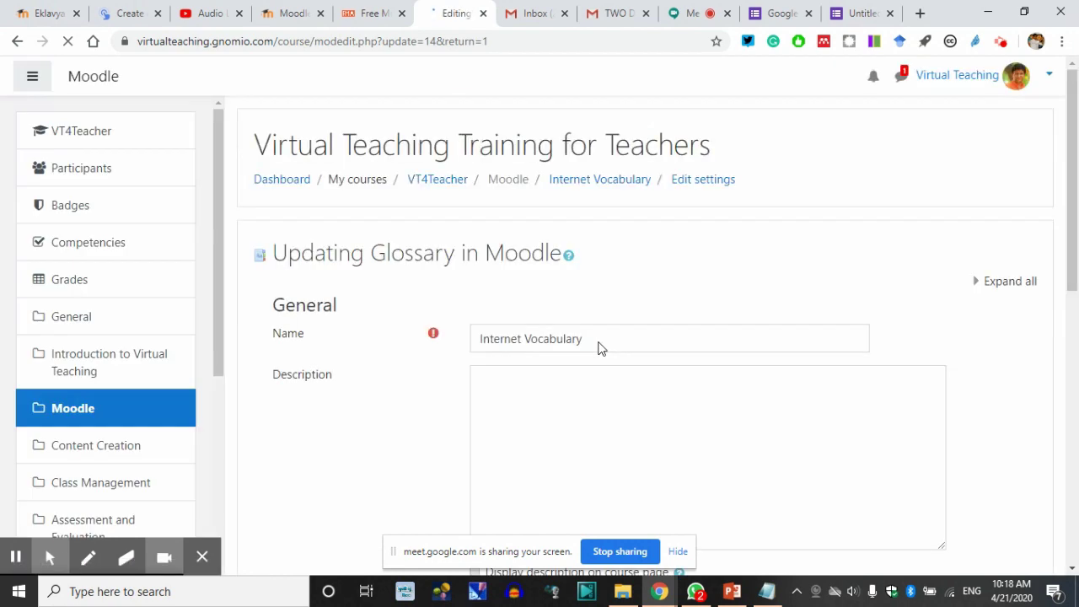
scroll(598, 346, "down", 3)
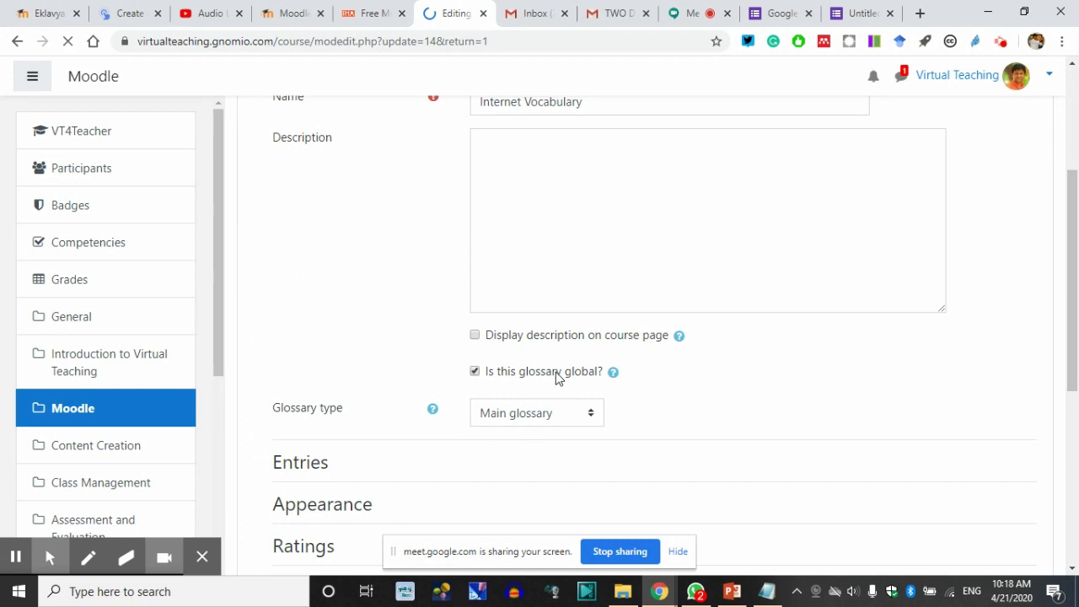
scroll(378, 409, "up", 2)
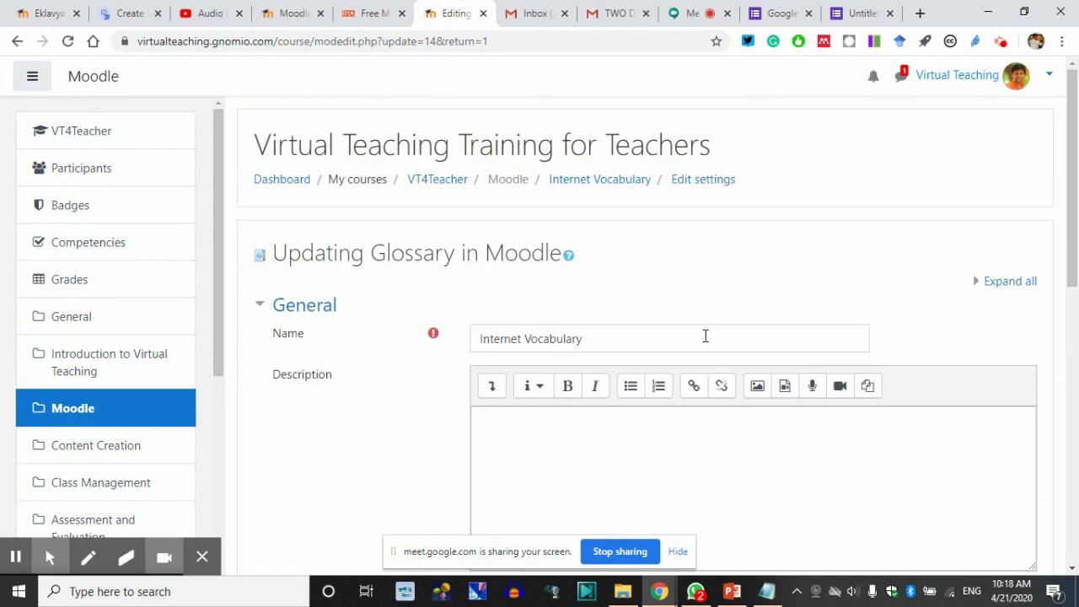
left_click(444, 187)
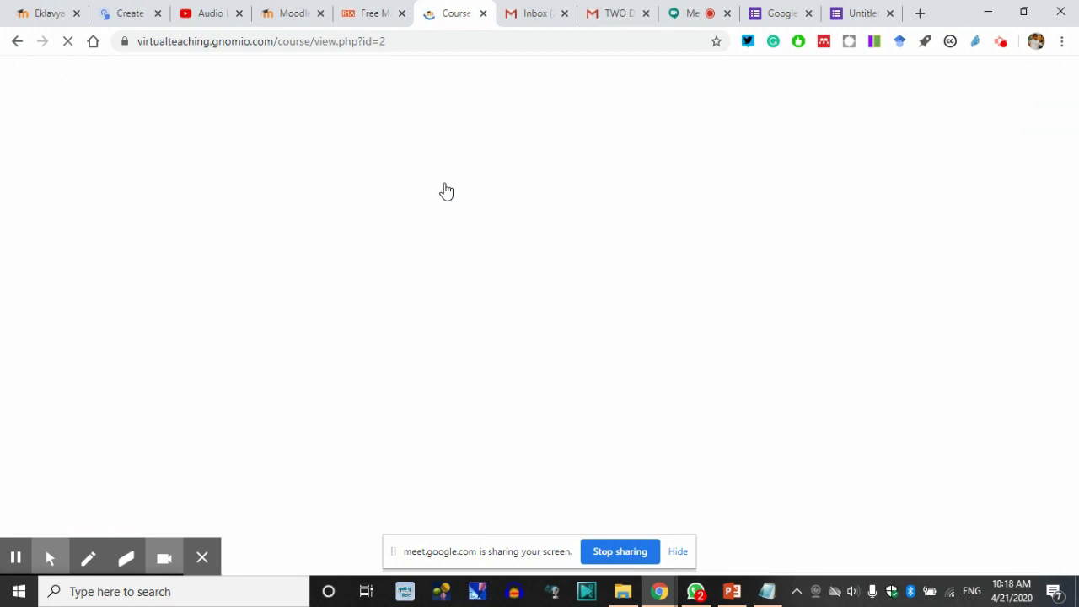
Step: Drag Internet Vocabulary between course sections, starting with the Content Creation section
scroll(447, 358, "down", 5)
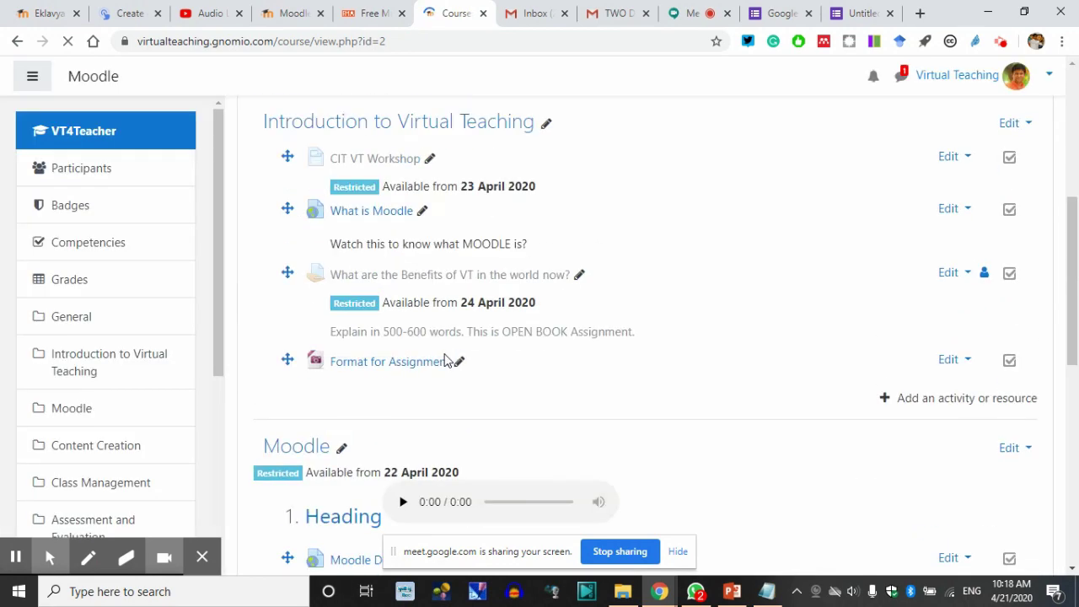
scroll(441, 342, "up", 1)
scroll(436, 342, "down", 2)
scroll(433, 341, "down", 2)
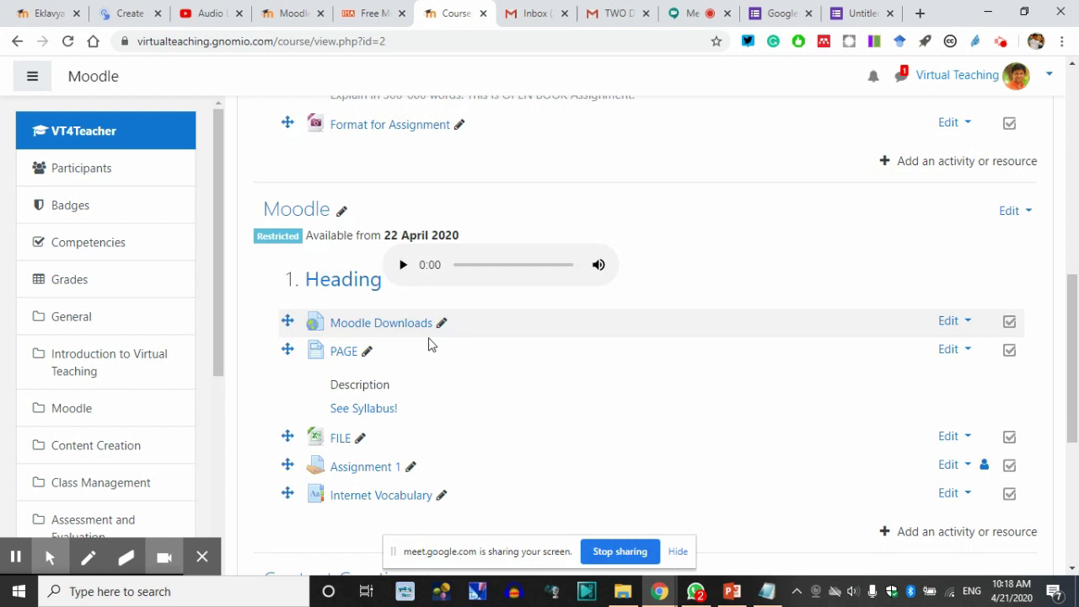
scroll(376, 434, "down", 2)
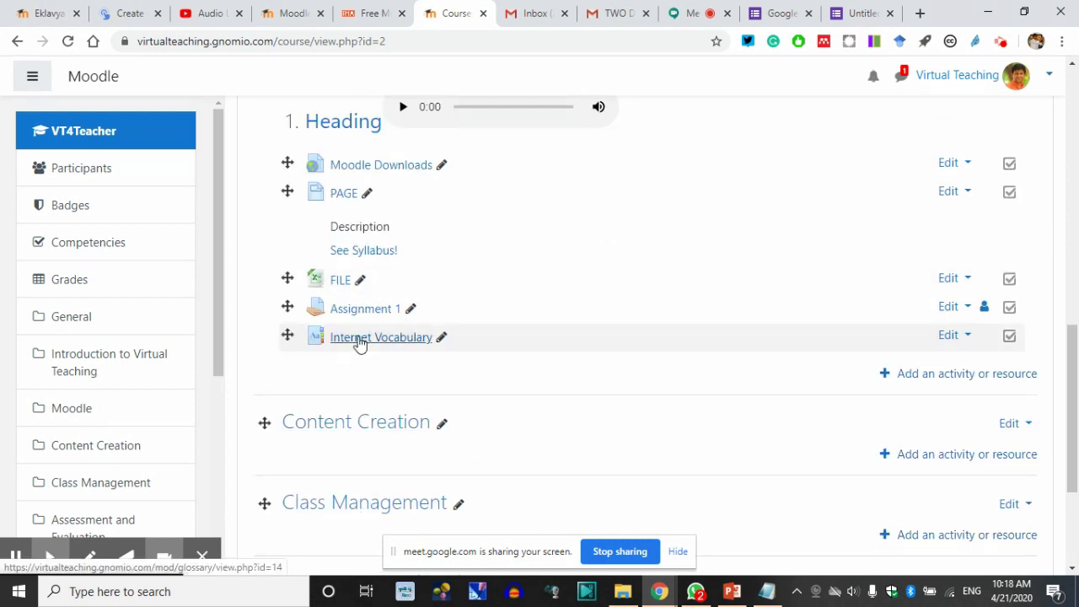
scroll(363, 341, "down", 1)
left_click_drag(287, 253, 262, 371)
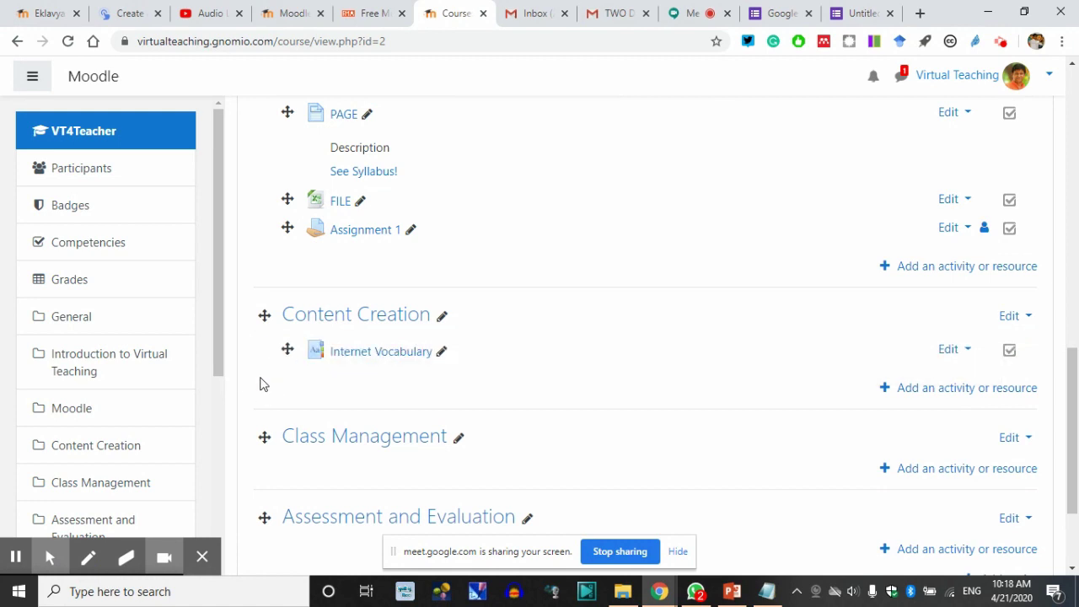
scroll(405, 362, "down", 1)
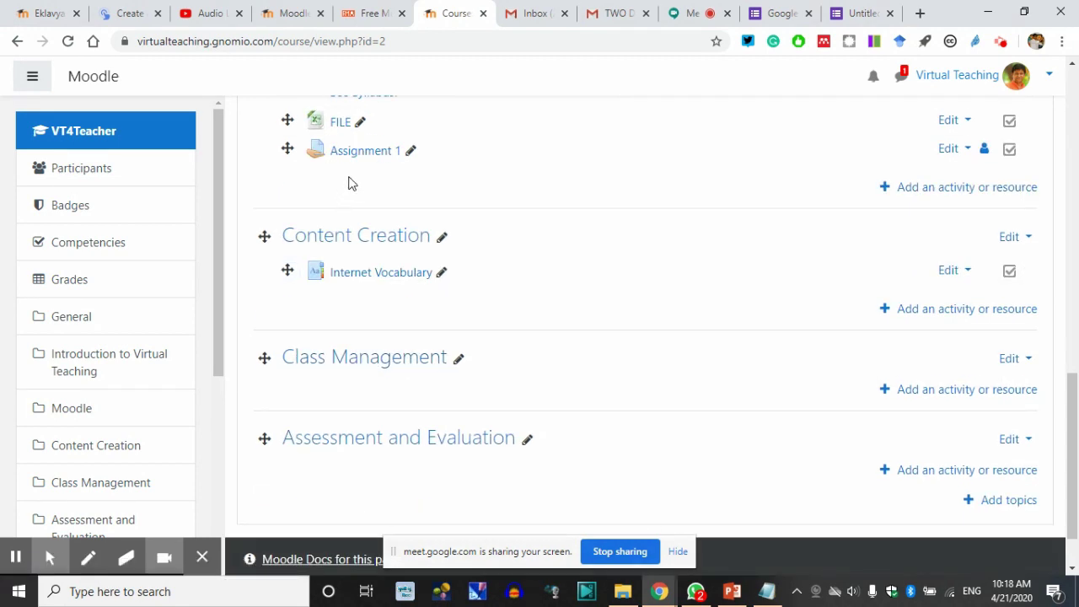
scroll(323, 303, "up", 2)
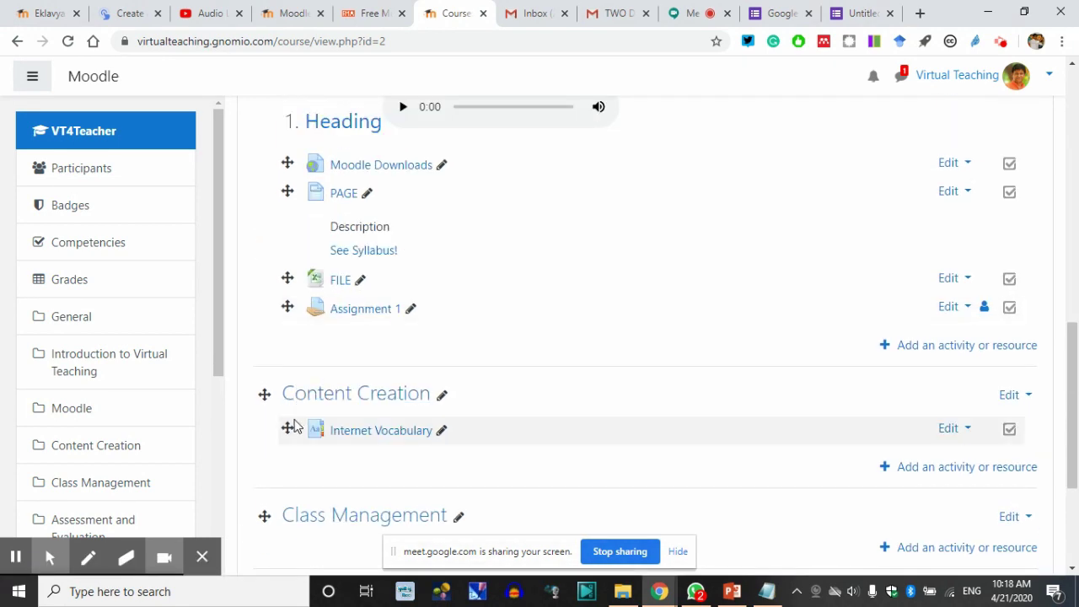
left_click_drag(287, 426, 284, 171)
scroll(338, 245, "up", 3)
scroll(287, 428, "up", 1)
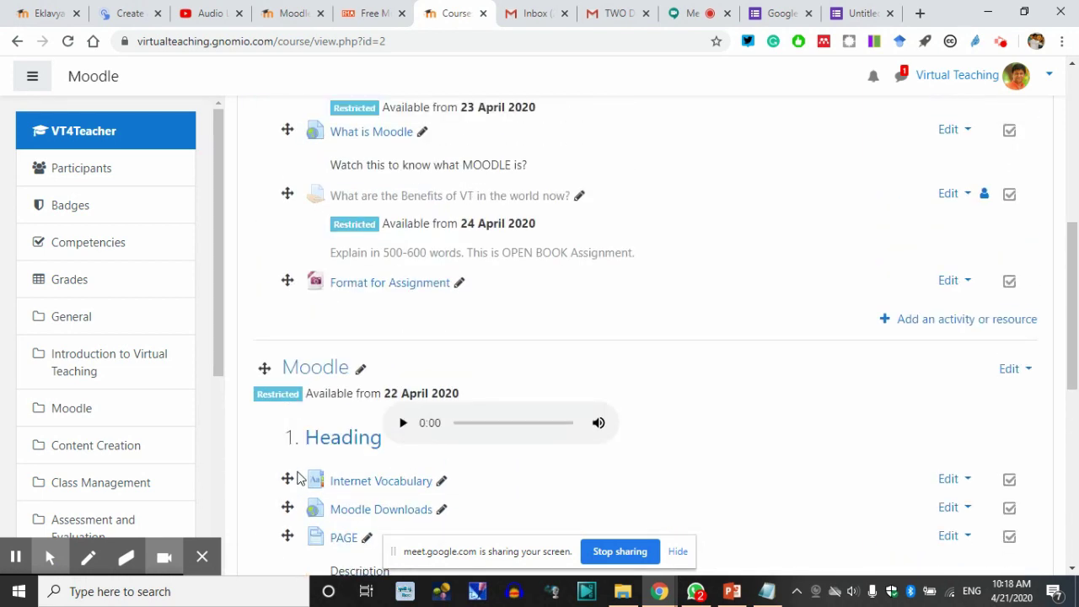
left_click_drag(287, 479, 311, 346)
Step: Place Internet Vocabulary just under Announcements For Students and turn editing off
scroll(270, 291, "up", 1)
scroll(312, 346, "up", 1)
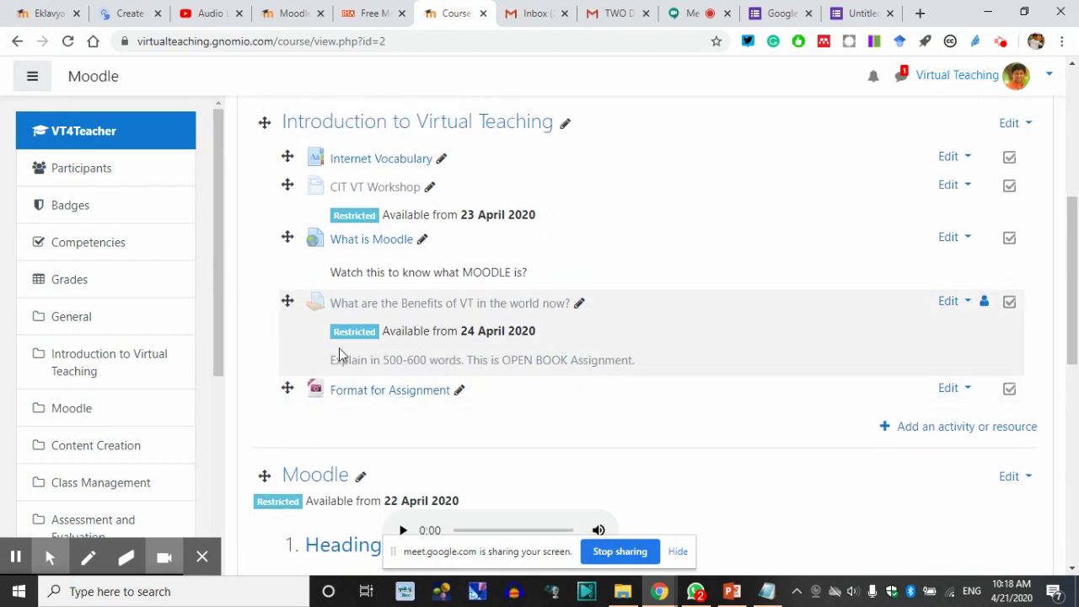
scroll(349, 357, "down", 4)
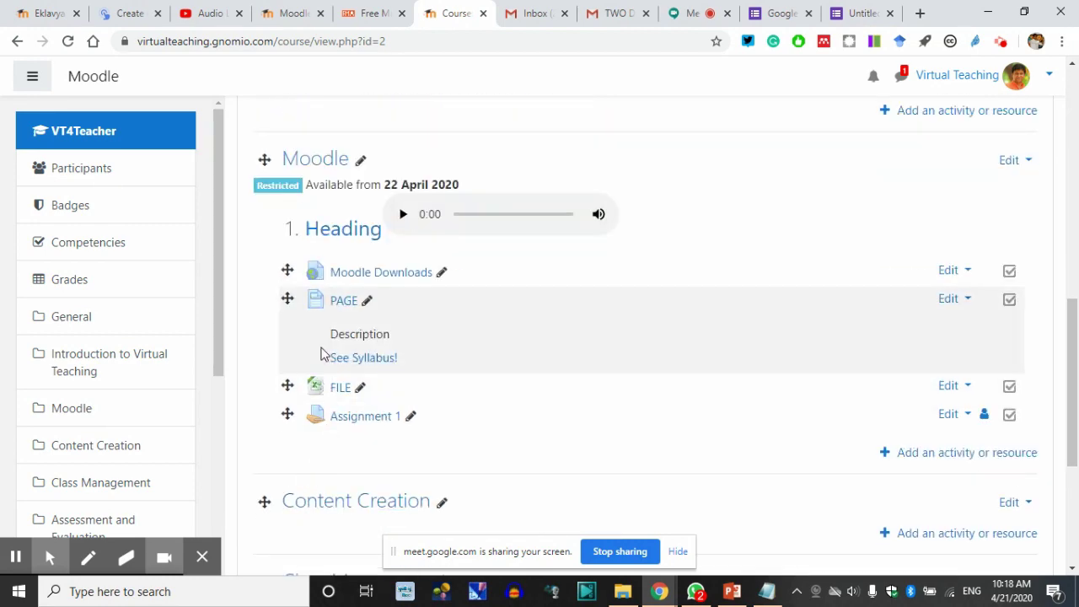
scroll(321, 352, "up", 3)
scroll(409, 330, "up", 2)
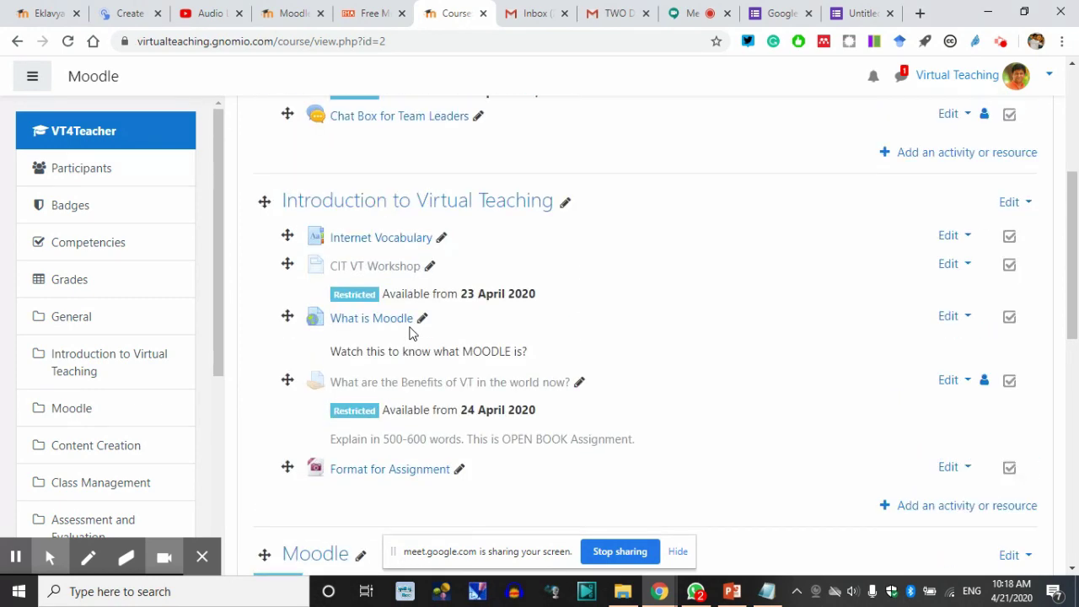
scroll(392, 332, "up", 2)
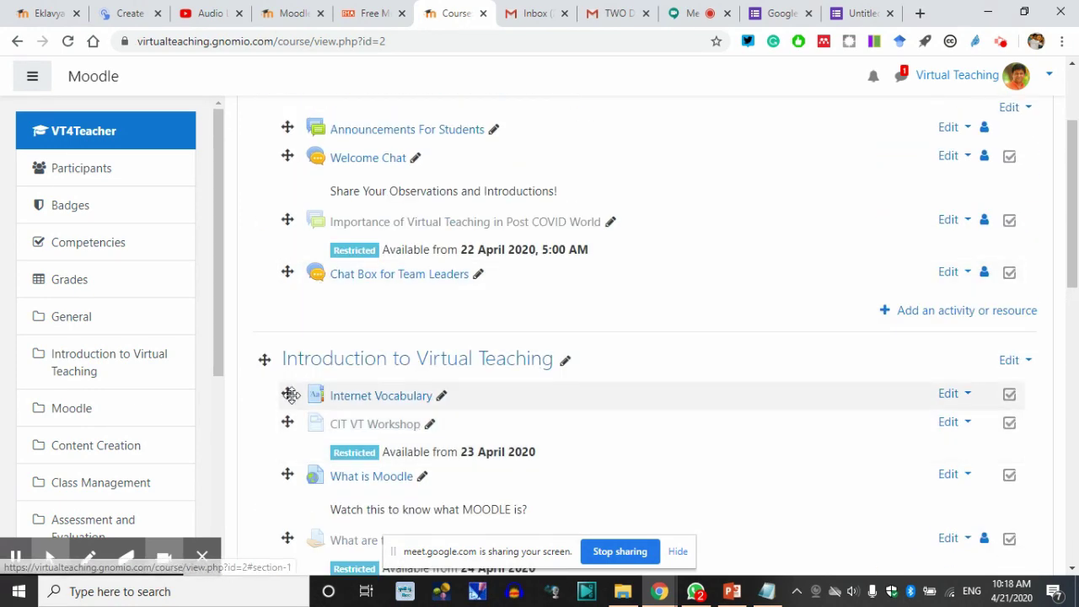
scroll(289, 390, "up", 1)
left_click_drag(287, 358, 286, 227)
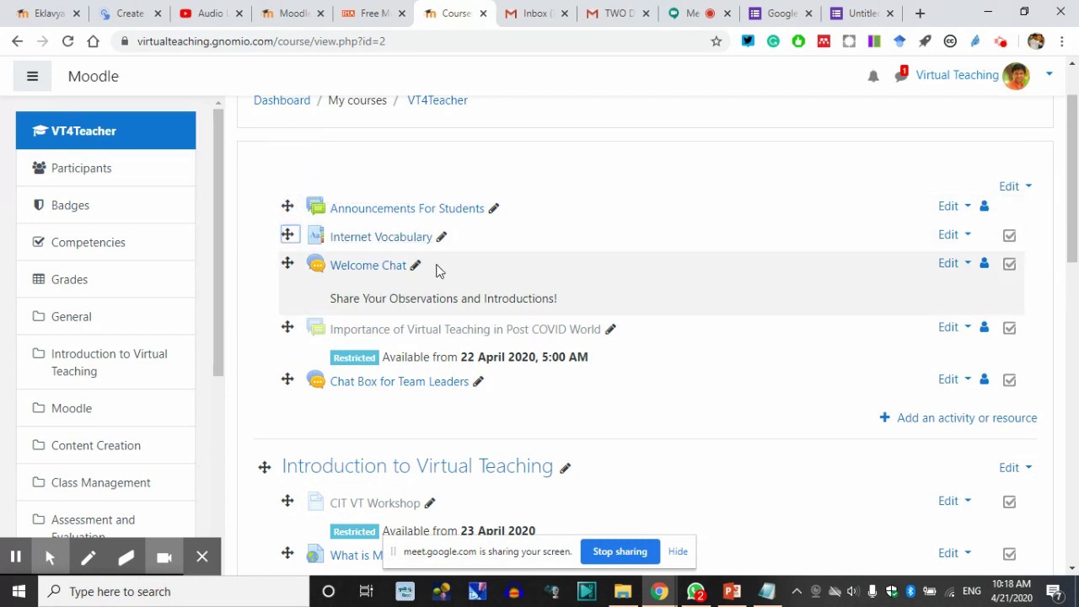
scroll(915, 270, "up", 1)
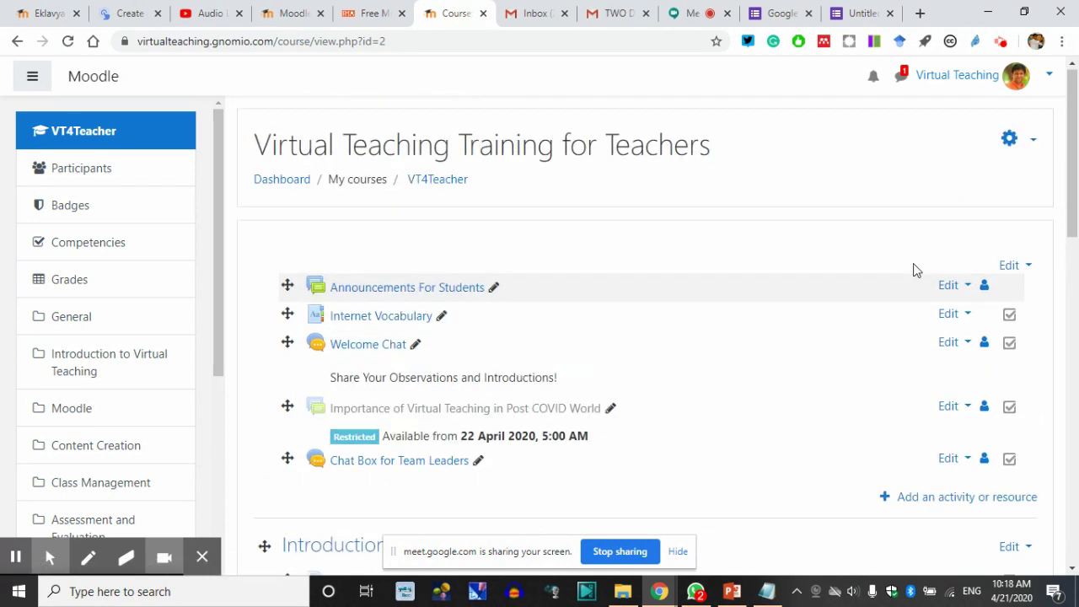
left_click(1030, 139)
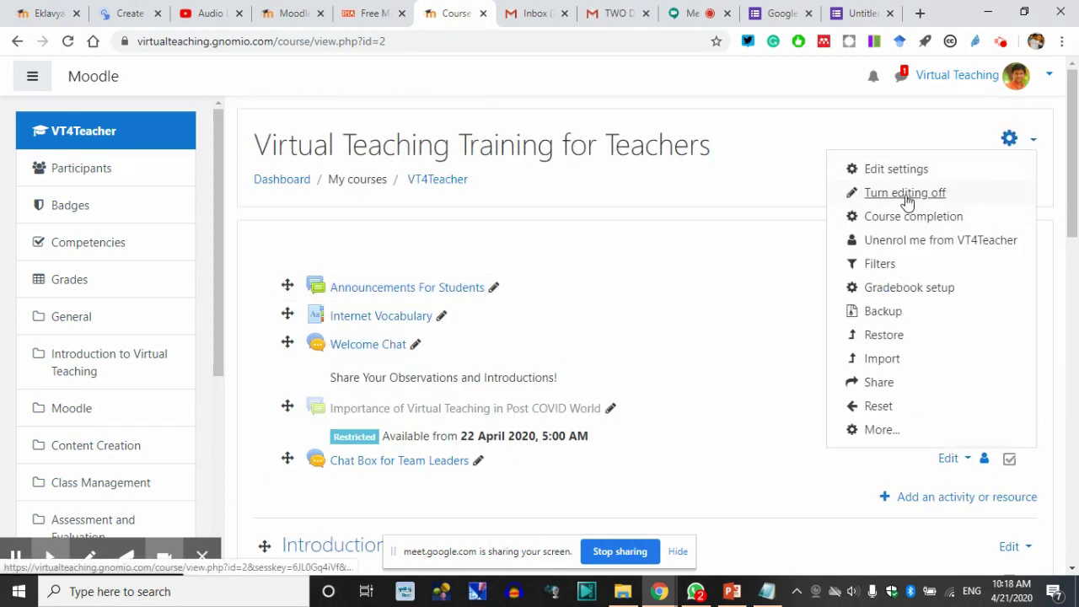
left_click(905, 193)
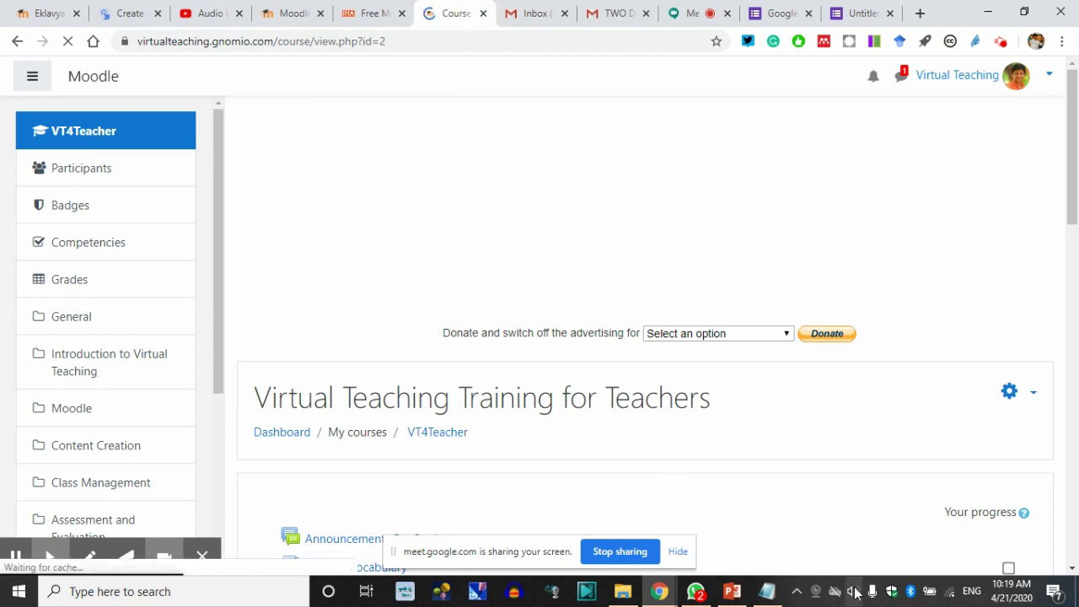
Step: Back in Google Meet, stop presenting the screen and show the meeting chat
left_click(698, 12)
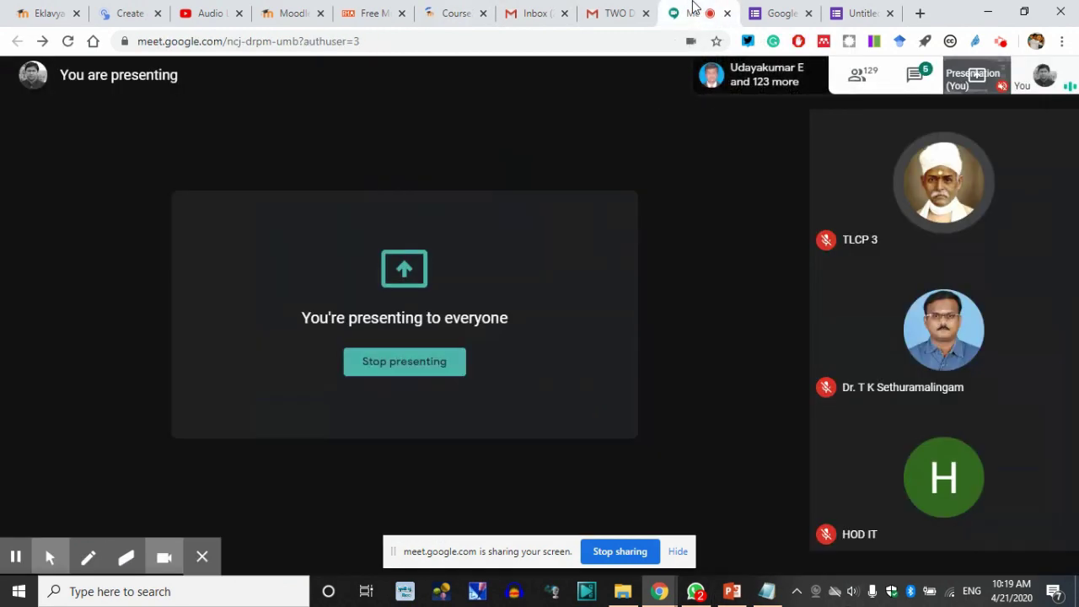
left_click(397, 378)
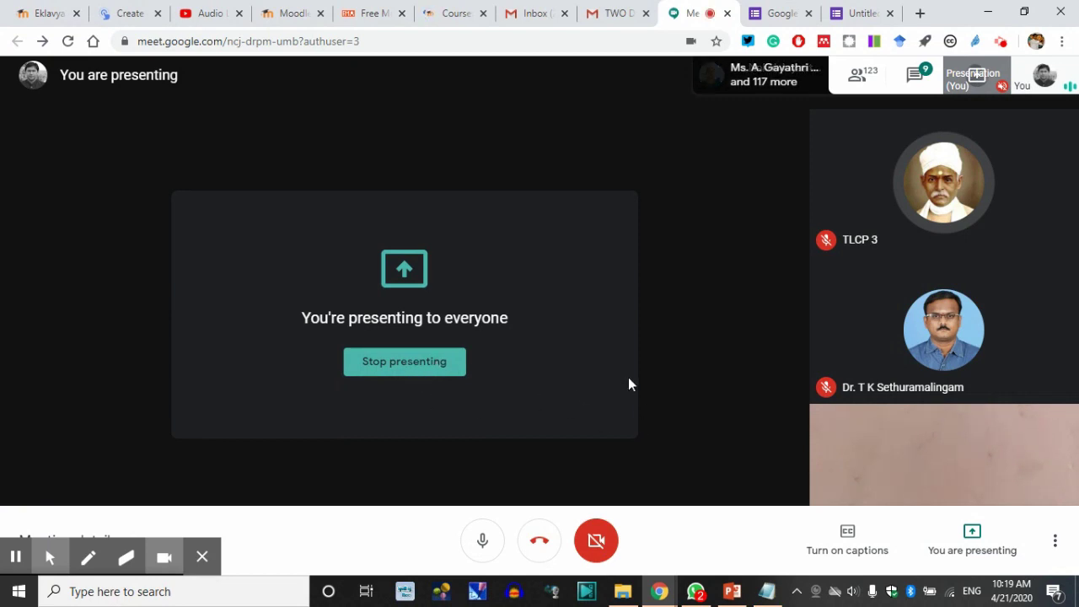
left_click(428, 362)
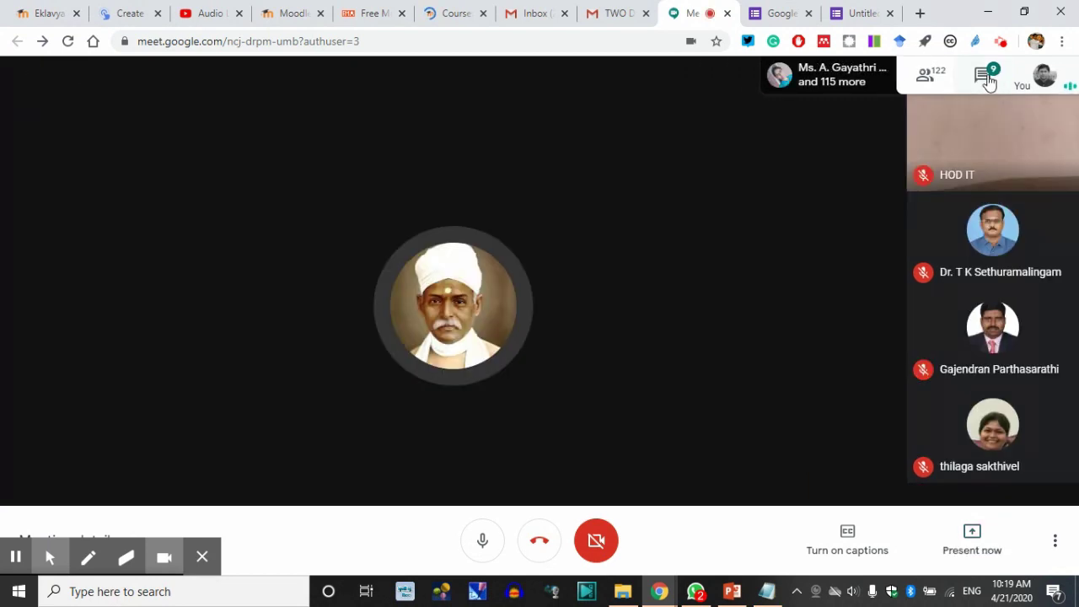
left_click(987, 78)
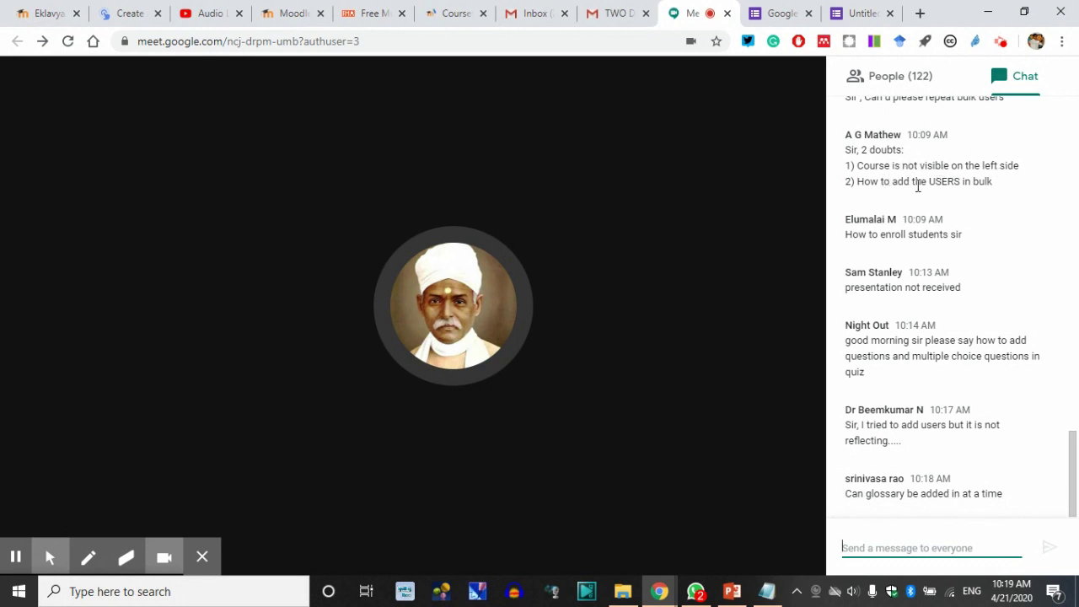
Step: Select the chat question 'How to add the USERS in bulk'
left_click(1019, 187)
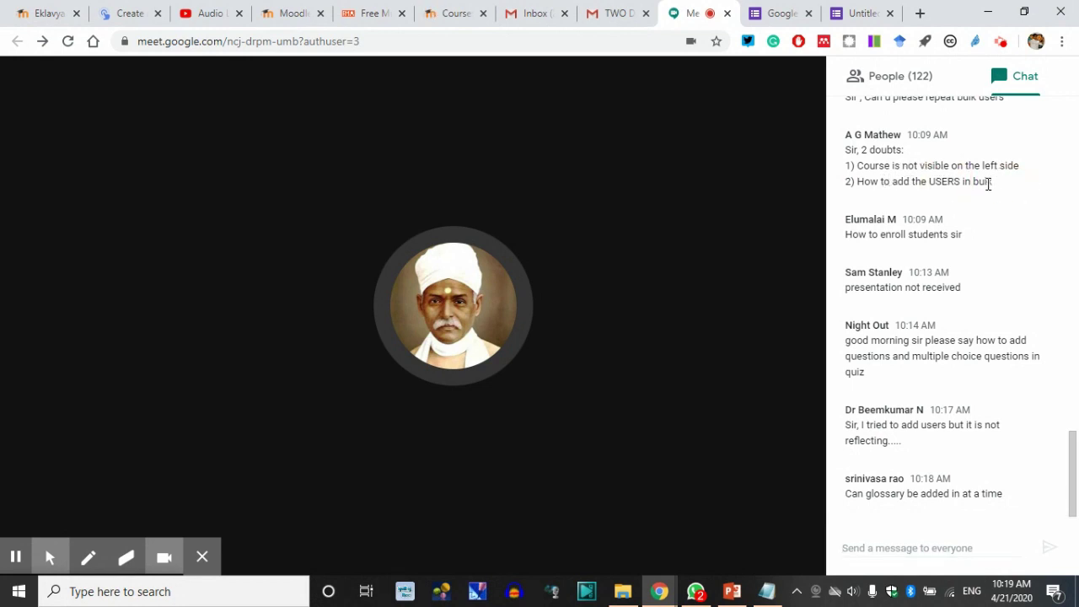
left_click_drag(995, 183, 858, 191)
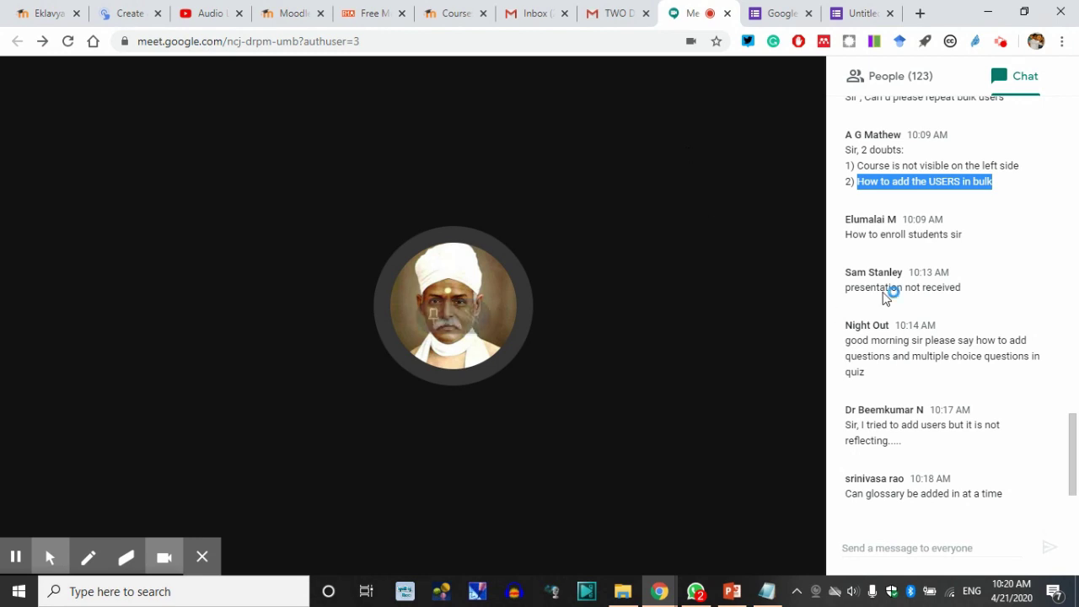
scroll(927, 333, "down", 1)
scroll(905, 311, "up", 1)
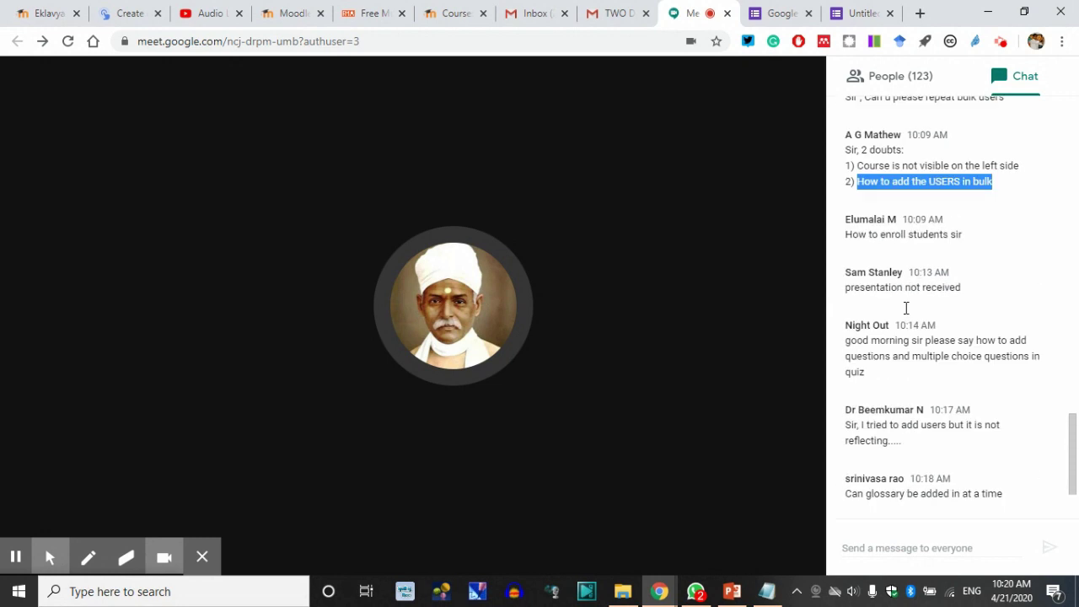
left_click(882, 181)
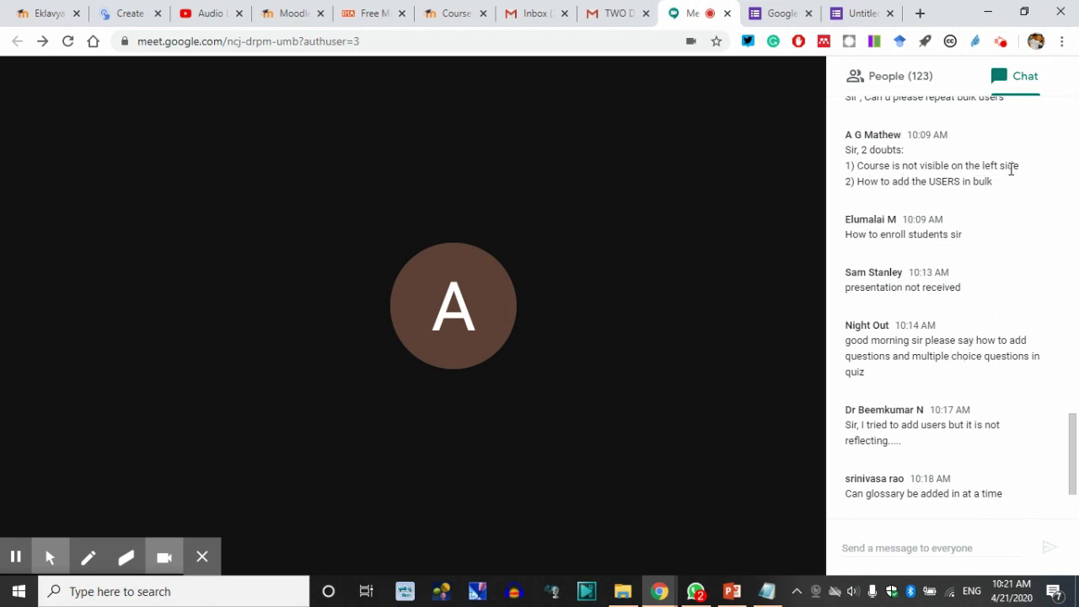
left_click_drag(1018, 165, 858, 165)
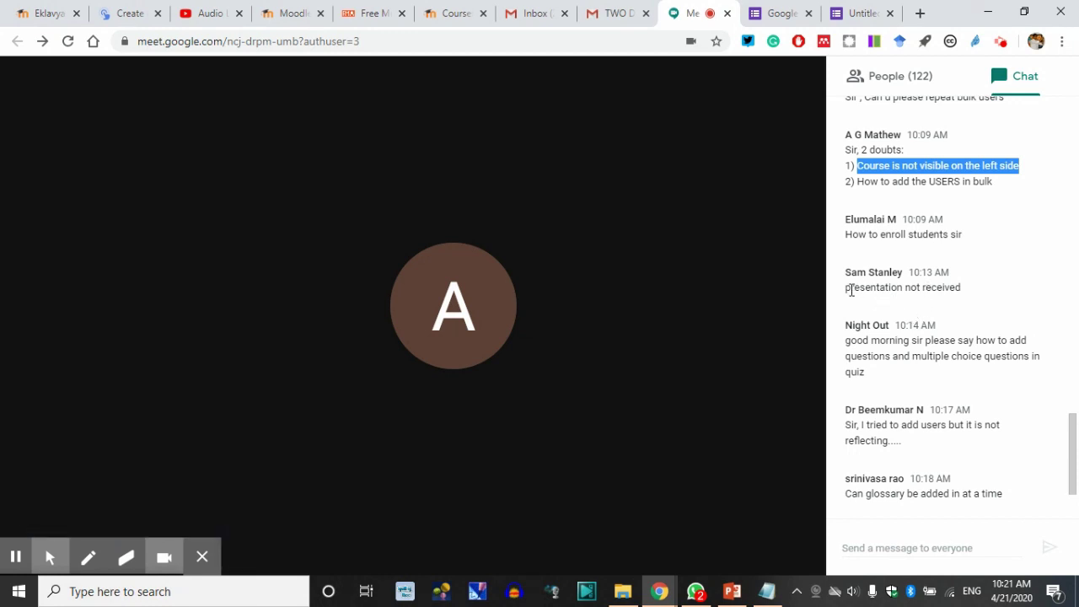
left_click_drag(847, 288, 964, 294)
left_click(894, 354)
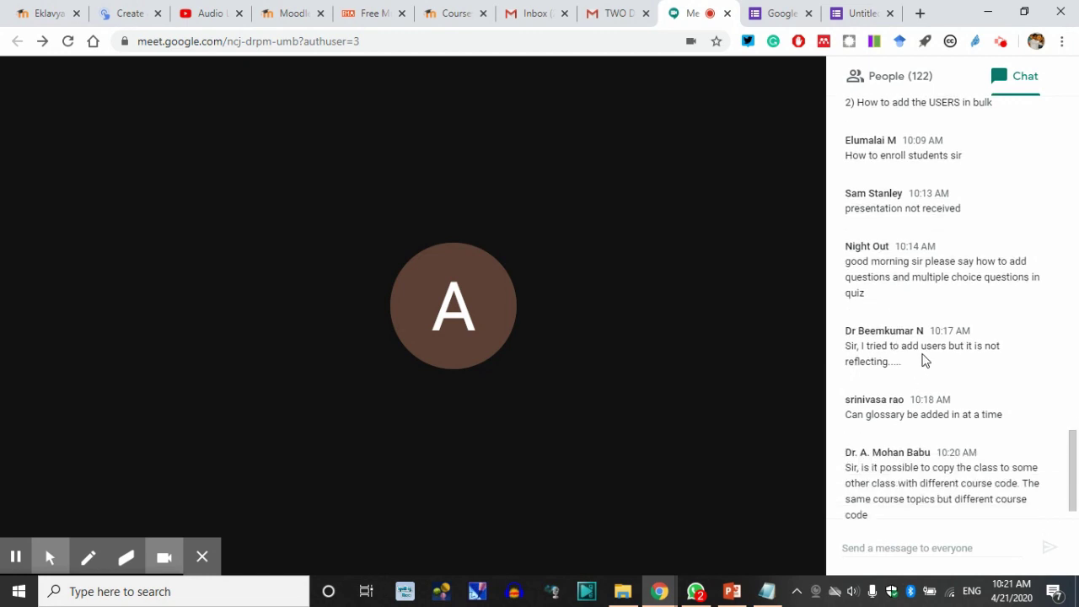
left_click(899, 361)
left_click_drag(899, 360, 864, 361)
scroll(953, 355, "down", 1)
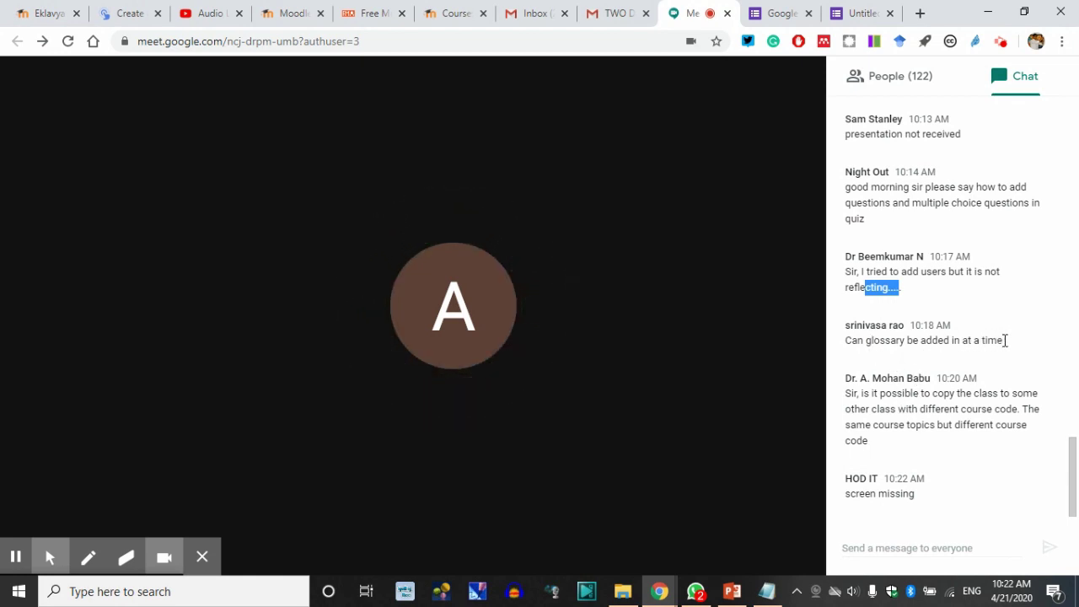
left_click_drag(1004, 340, 848, 340)
left_click(852, 344)
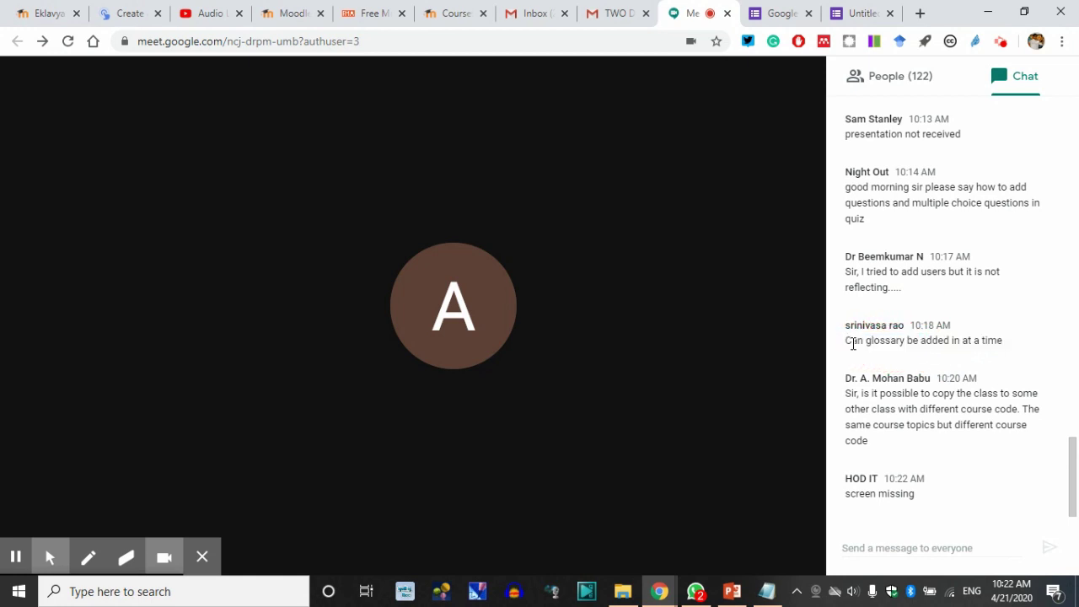
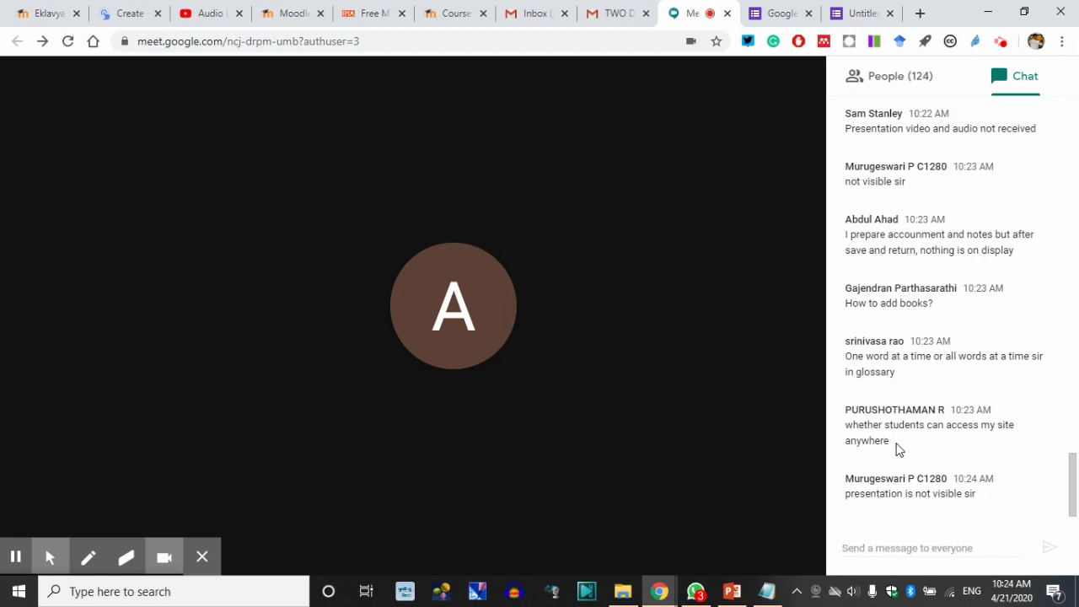
Step: Scroll through the Meet chat, reviewing the question about enrolling students
left_click_drag(884, 447, 851, 430)
left_click(853, 432)
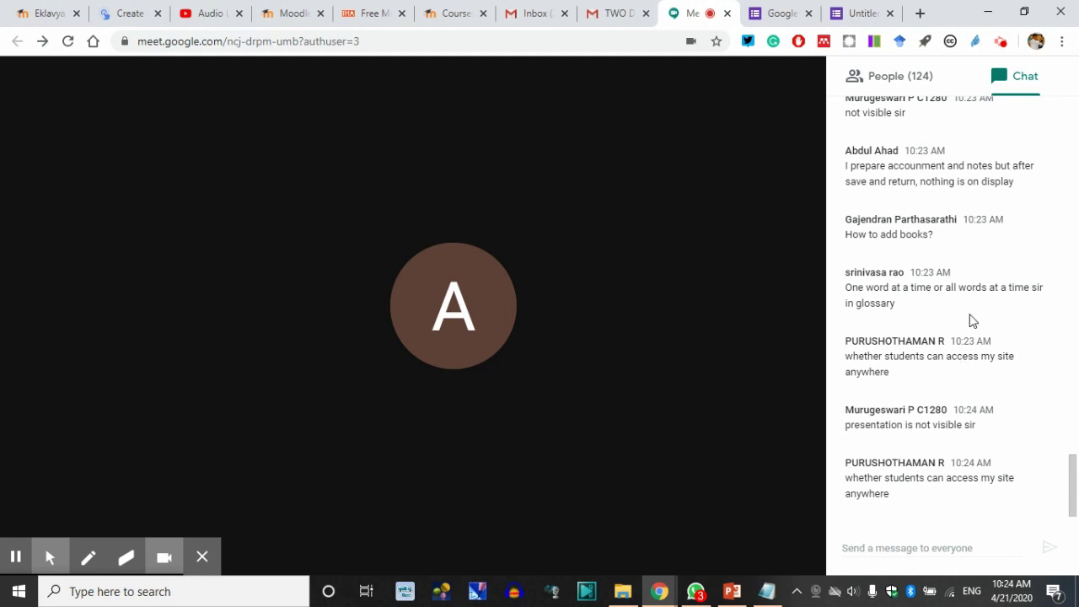
scroll(963, 307, "up", 5)
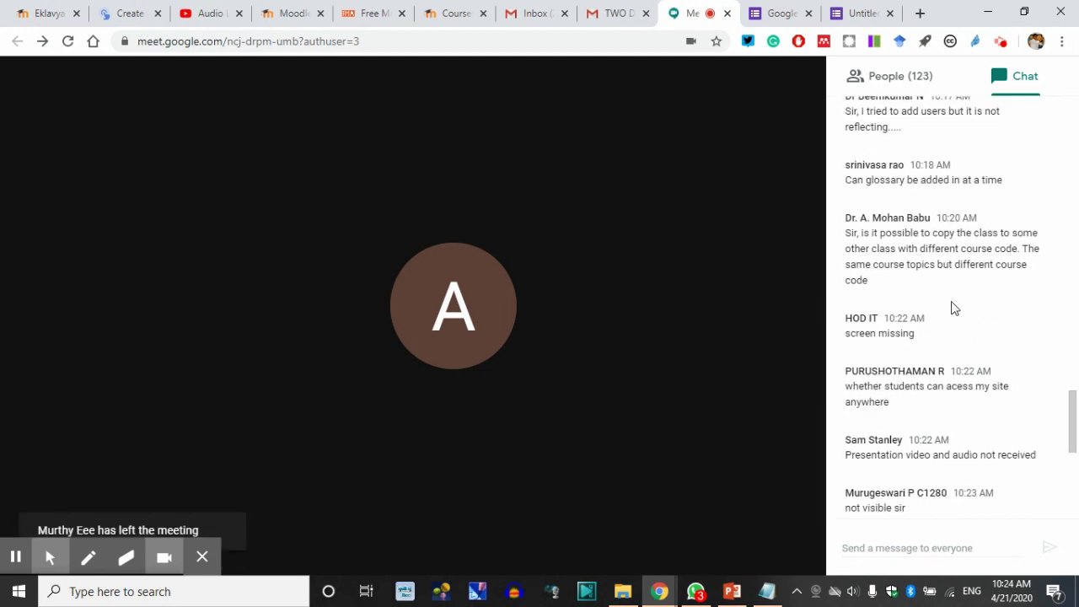
scroll(952, 307, "up", 2)
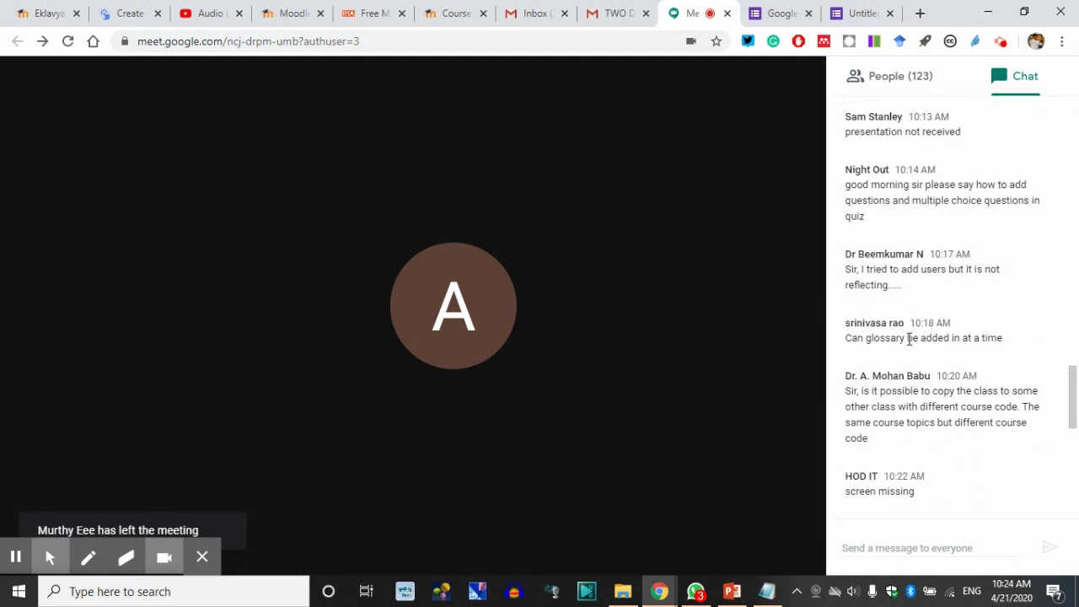
scroll(908, 341, "up", 1)
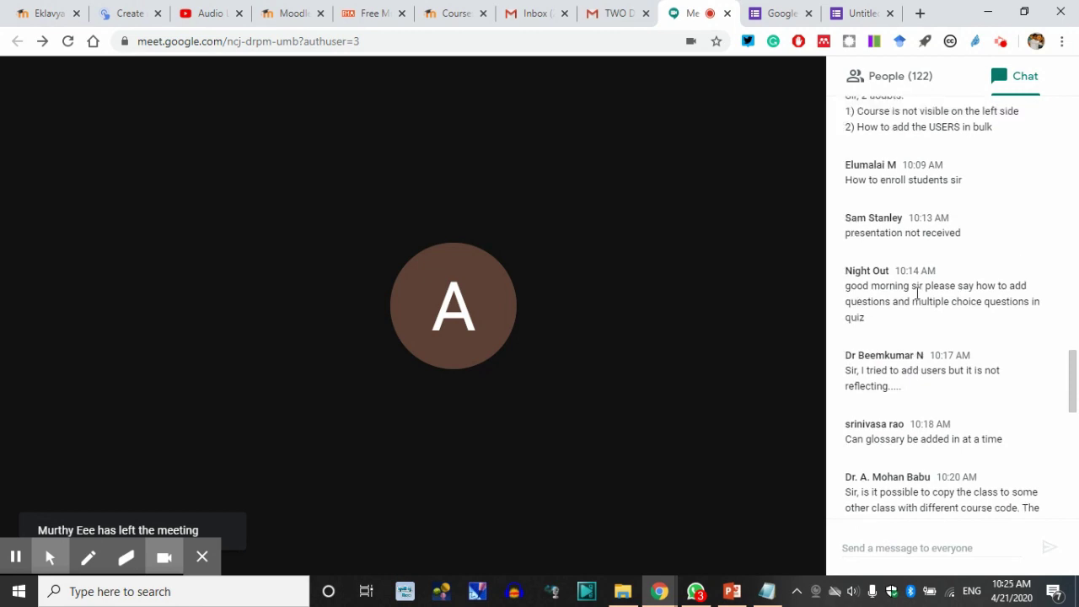
scroll(917, 291, "up", 1)
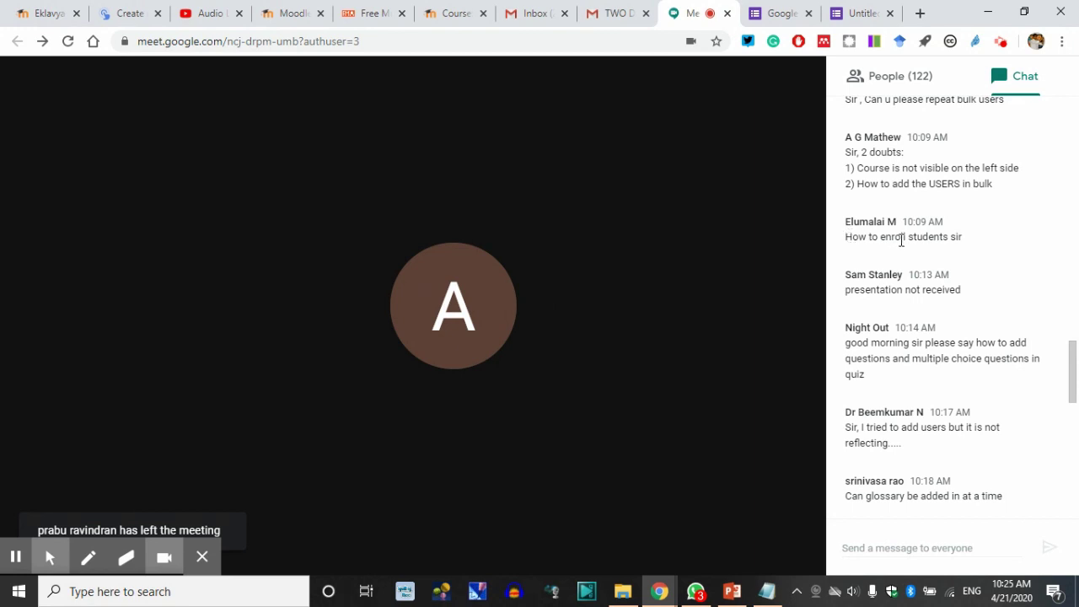
triple_click(962, 236)
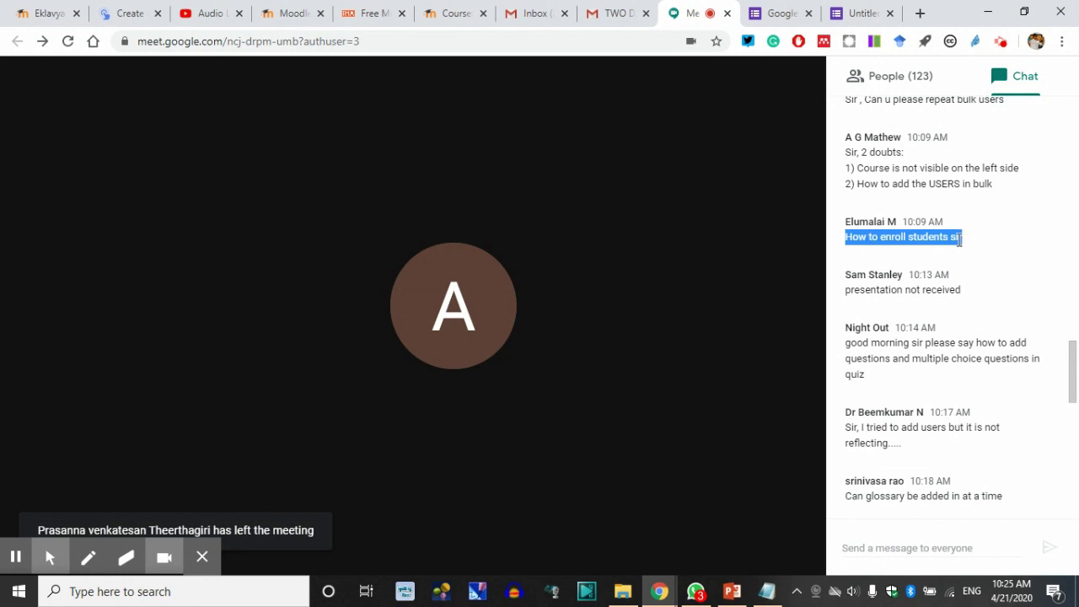
left_click(959, 238)
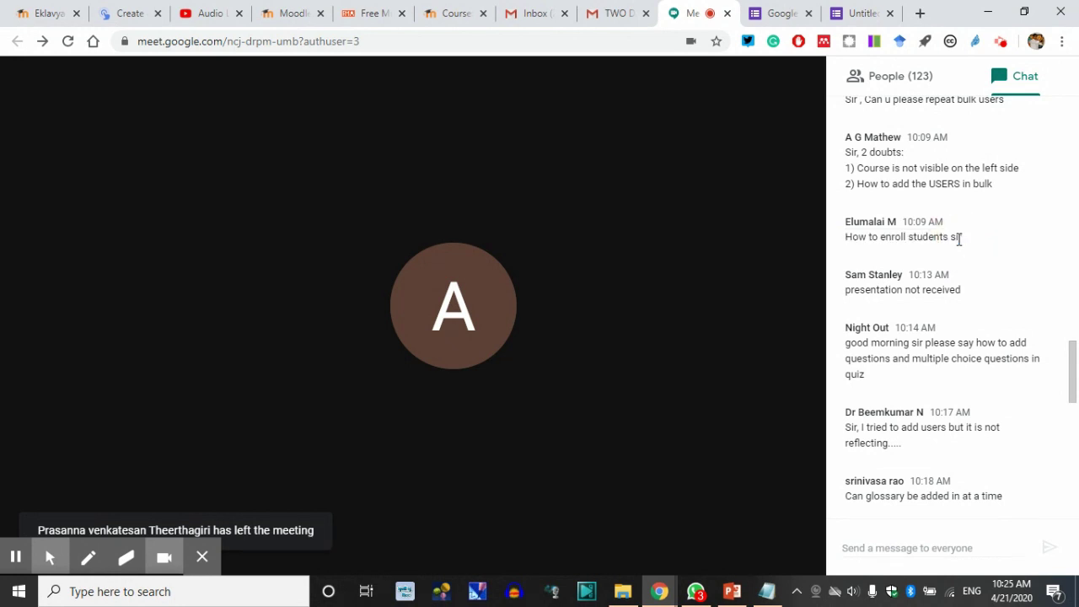
scroll(957, 241, "up", 2)
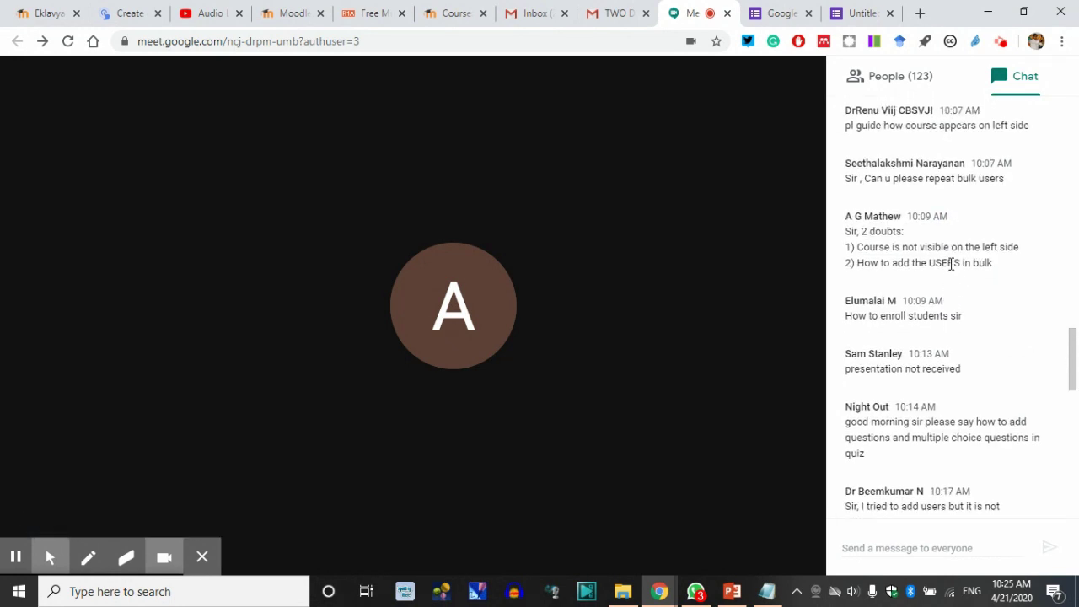
scroll(912, 262, "up", 2)
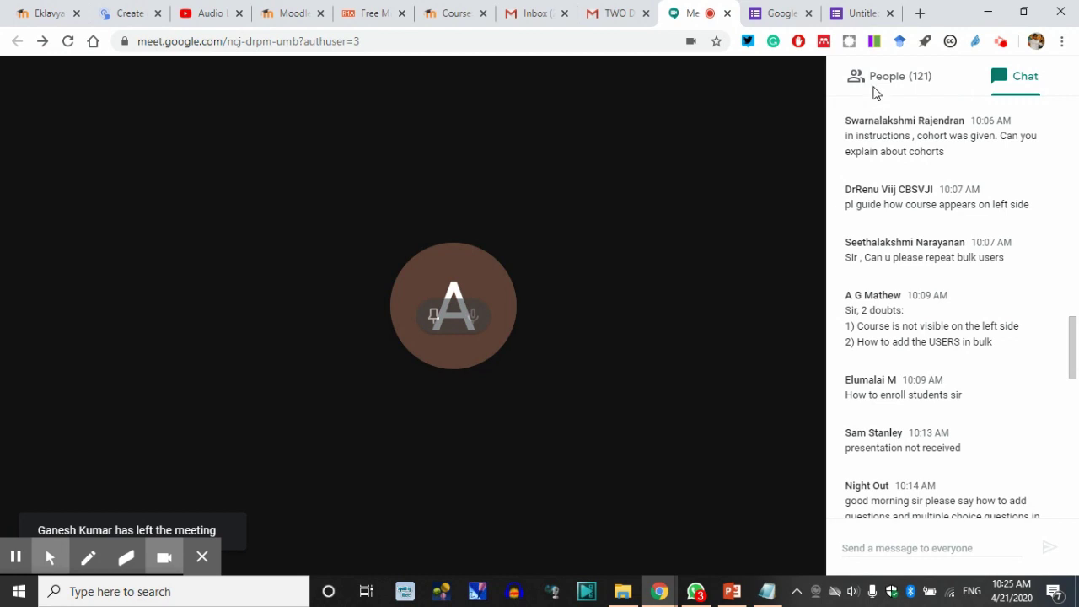
Step: Close the chat and present your entire screen to the meeting
left_click(785, 96)
left_click(967, 544)
left_click(959, 437)
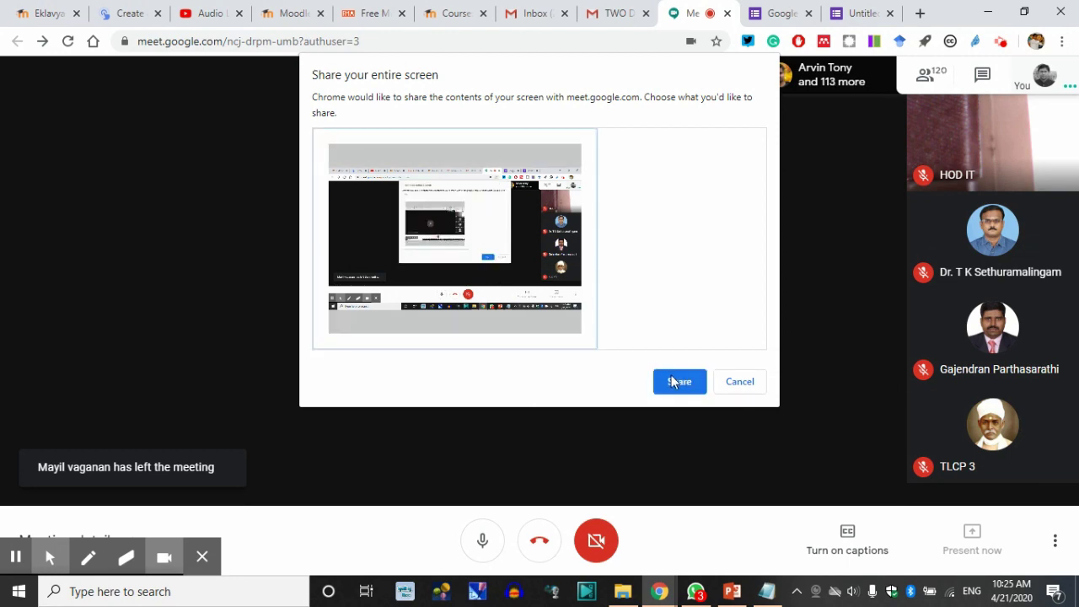
left_click(679, 381)
Step: Switch to the Moodle course page and go to the site Dashboard
left_click(446, 10)
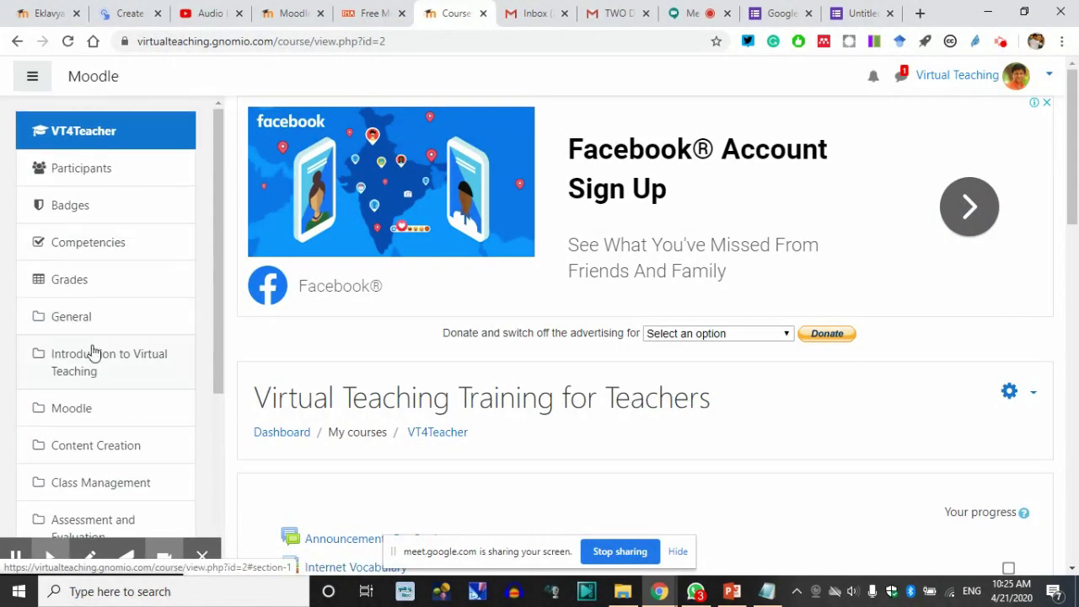
scroll(95, 371, "down", 3)
scroll(101, 138, "up", 3)
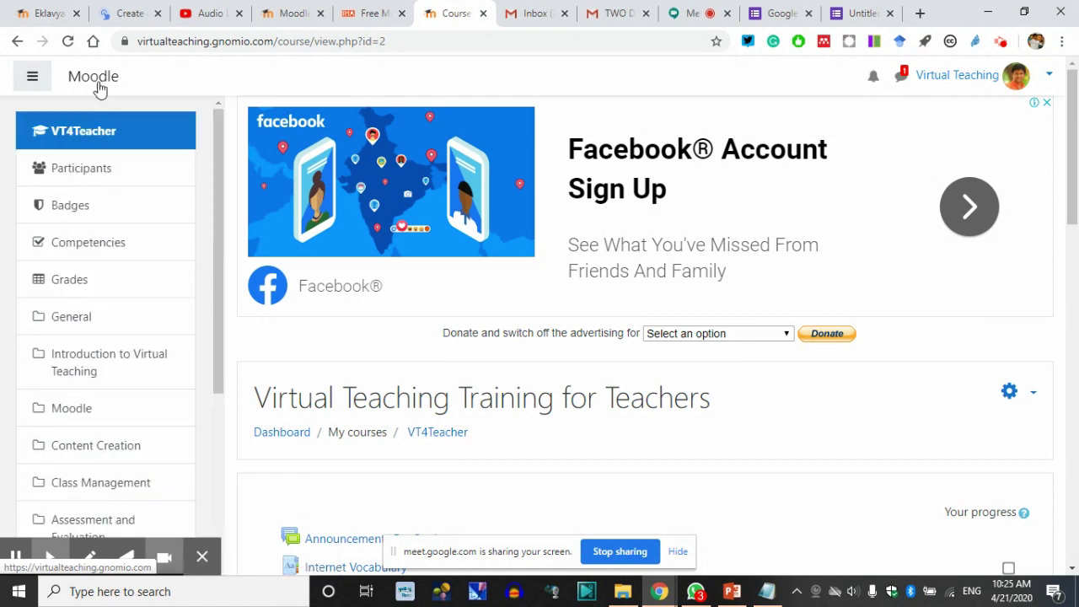
left_click(94, 78)
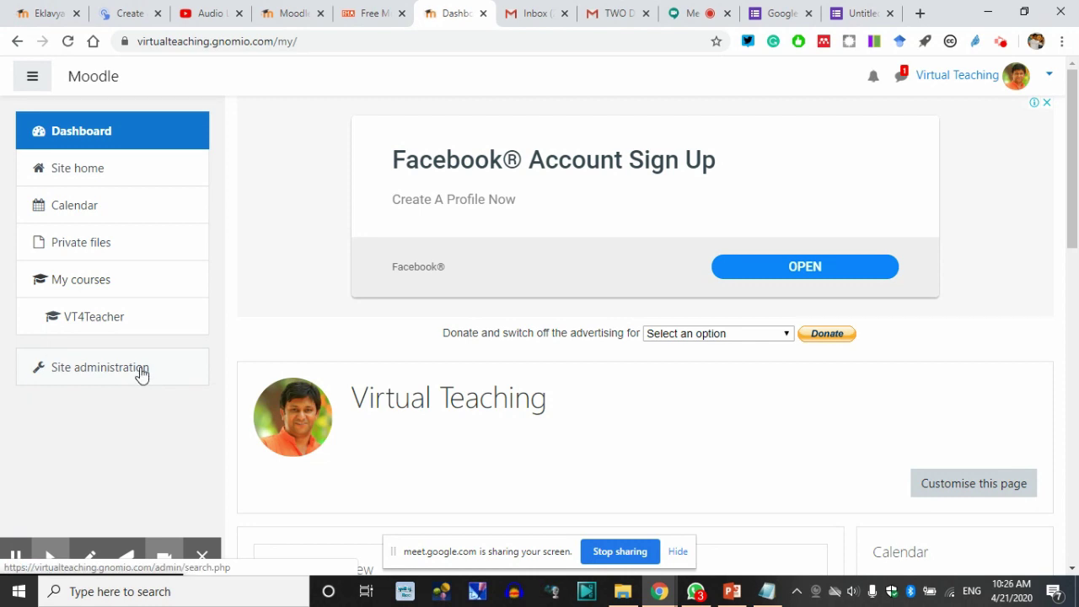
Step: Open Site administration and show its Courses options
left_click(141, 375)
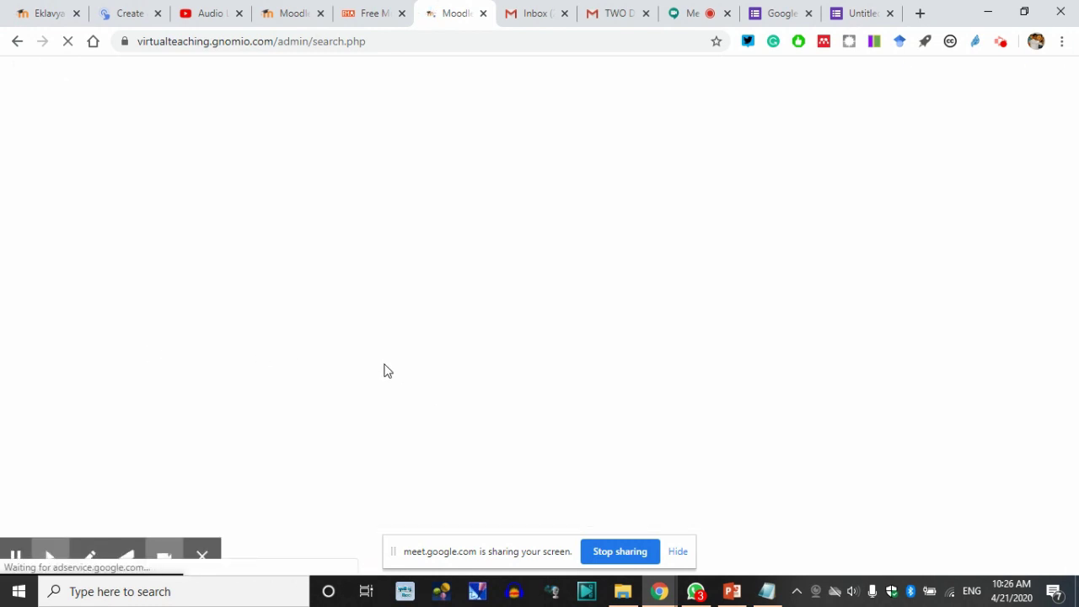
scroll(489, 396, "down", 3)
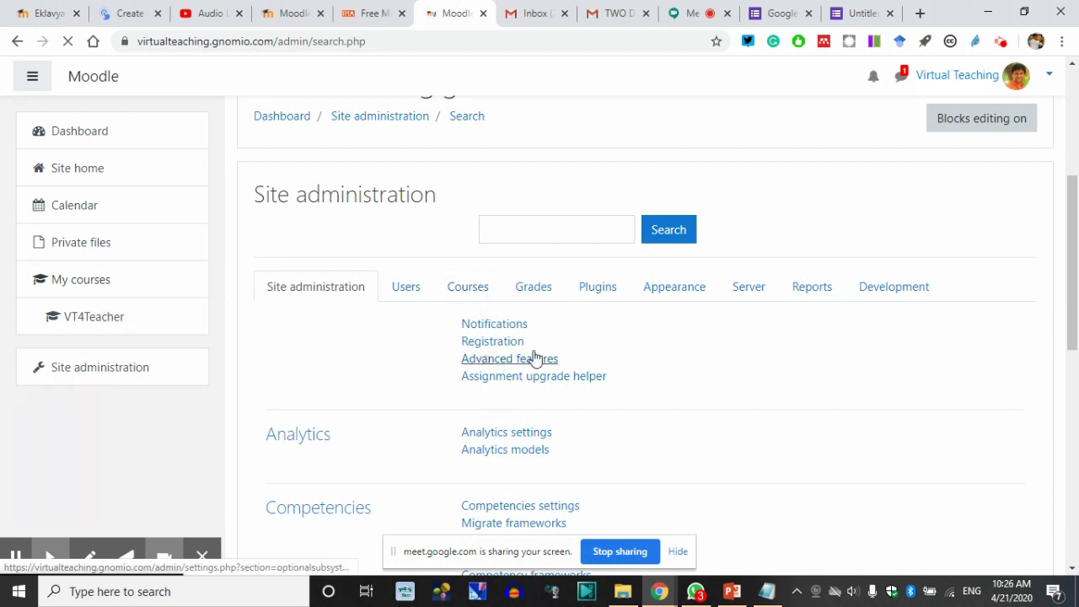
left_click(470, 291)
scroll(474, 414, "down", 1)
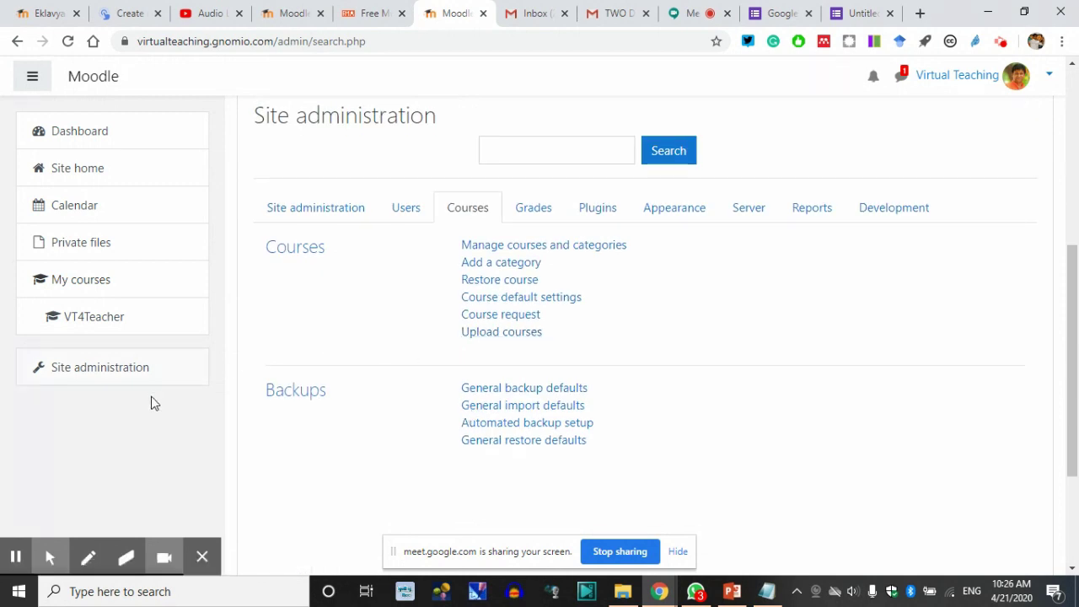
Step: Draw an on-screen arrow from Site administration to Upload courses, then erase it
left_click(52, 558)
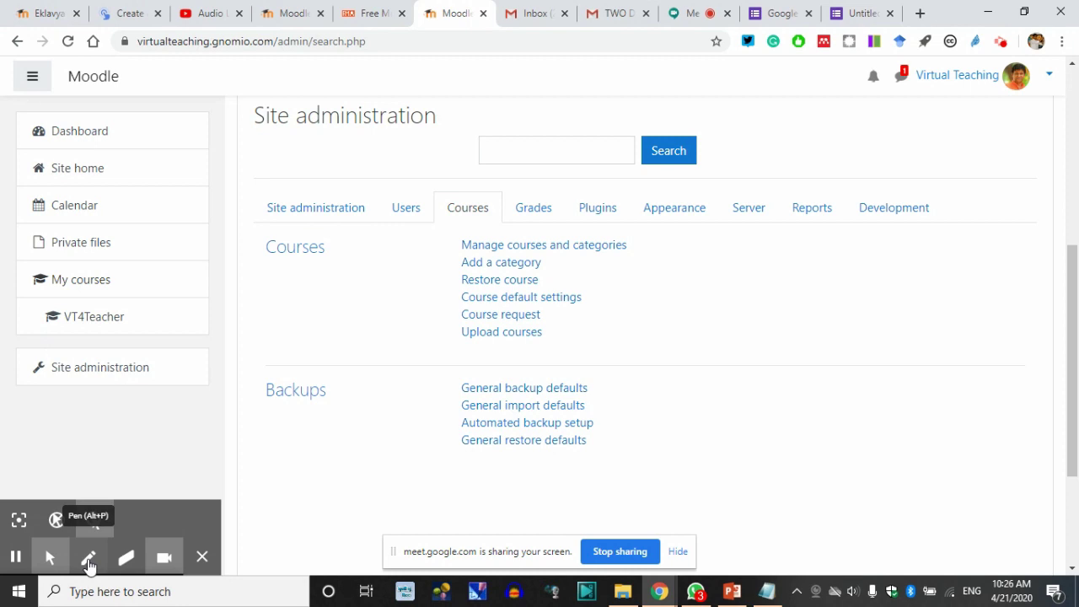
left_click(89, 559)
left_click(71, 386)
mouse_move(95, 387)
left_mouse_down()
mouse_move(317, 351)
mouse_move(434, 299)
mouse_move(456, 219)
mouse_move(448, 340)
mouse_move(535, 342)
mouse_move(556, 330)
mouse_move(483, 315)
mouse_move(440, 335)
left_mouse_up()
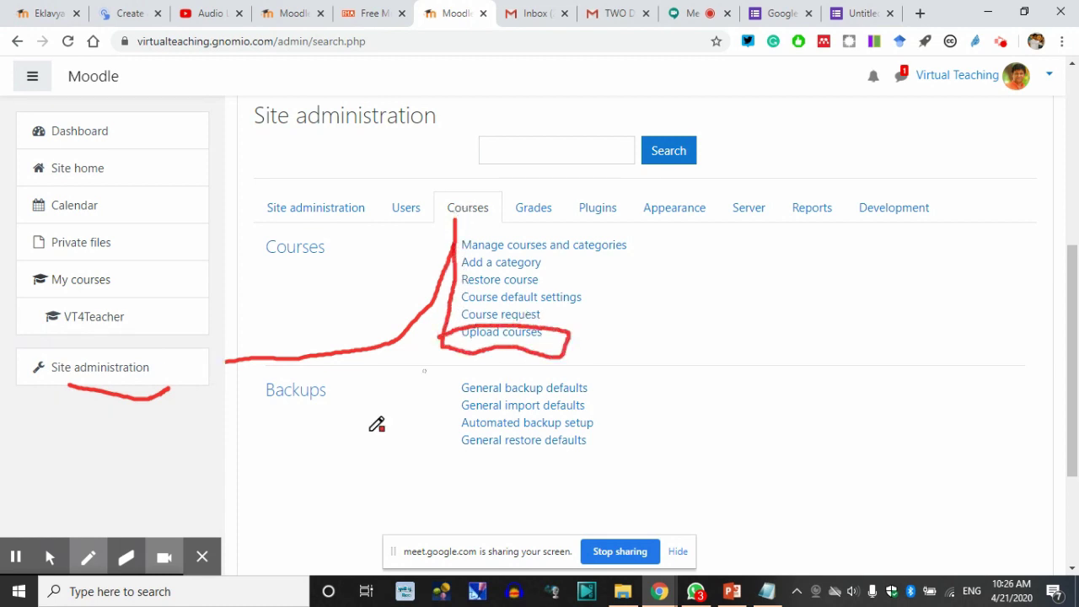
left_click(126, 557)
left_click(137, 394)
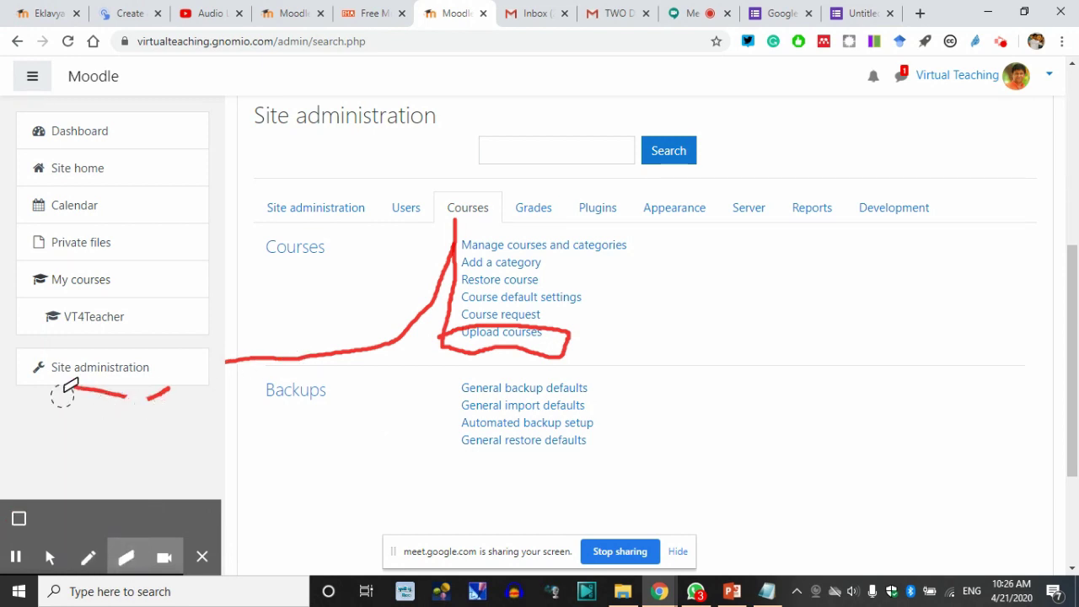
mouse_move(77, 376)
left_mouse_down()
mouse_move(352, 343)
mouse_move(448, 258)
mouse_move(461, 202)
mouse_move(436, 307)
mouse_move(498, 309)
mouse_move(578, 332)
mouse_move(494, 347)
mouse_move(480, 313)
mouse_move(265, 337)
mouse_move(225, 361)
left_mouse_up()
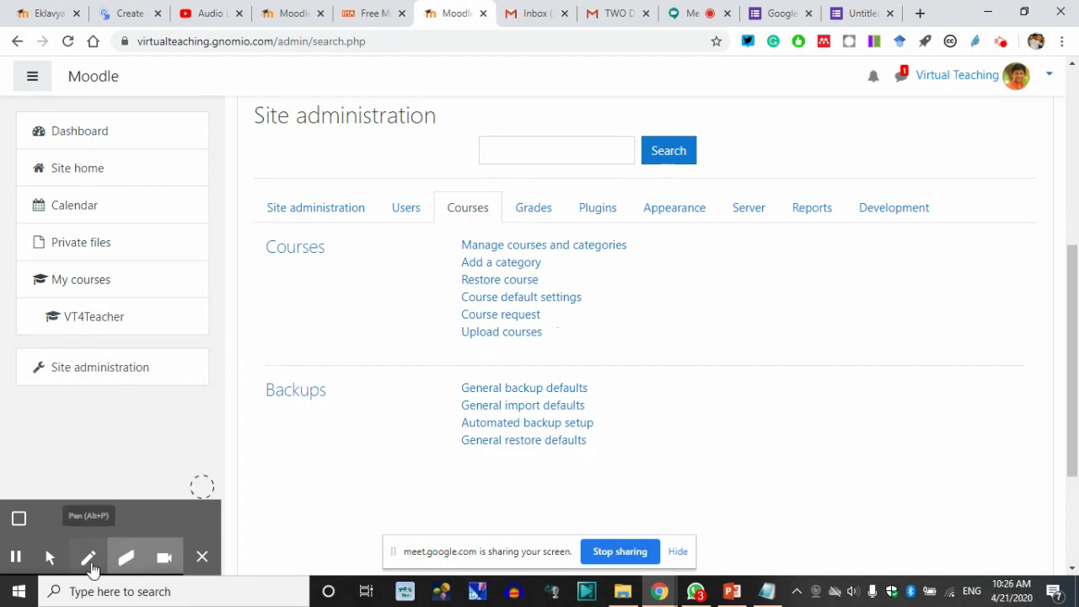
left_click(48, 569)
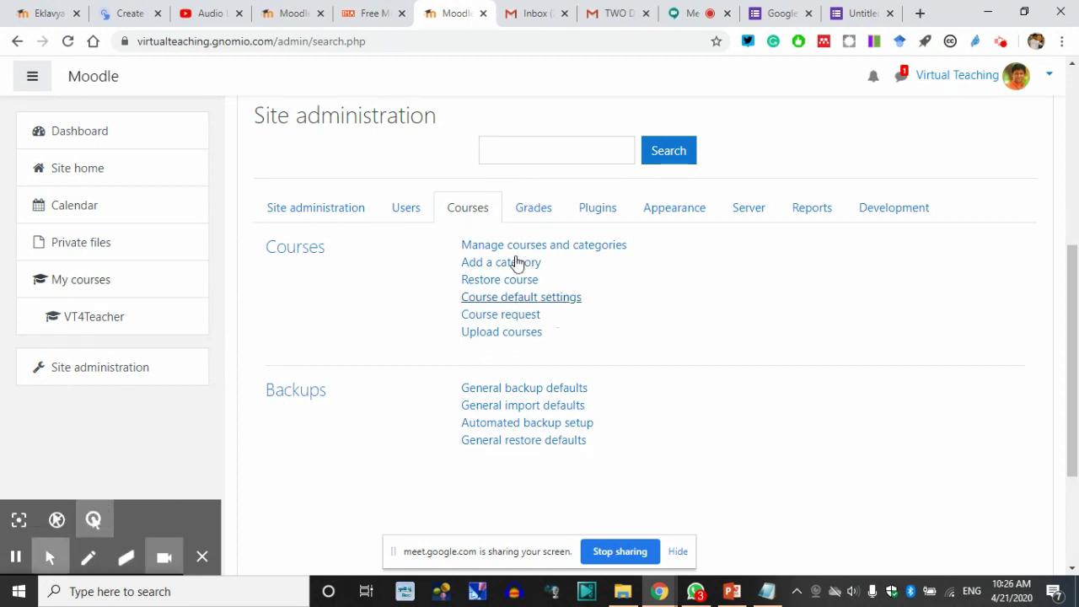
Step: Preview the Upload courses page, then return and expand the Users accounts options
left_click(493, 337)
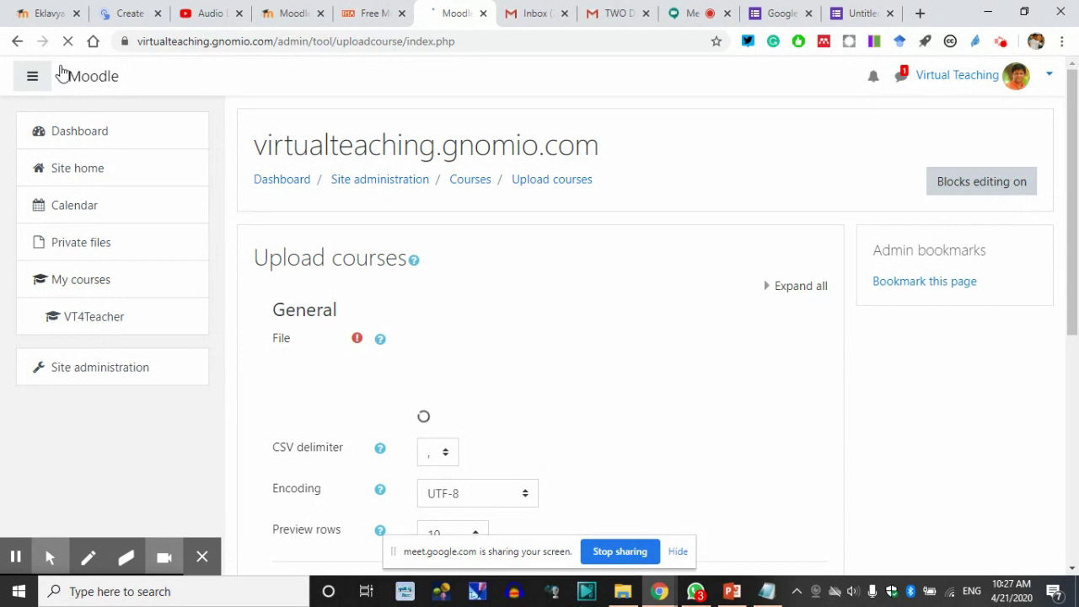
left_click(16, 41)
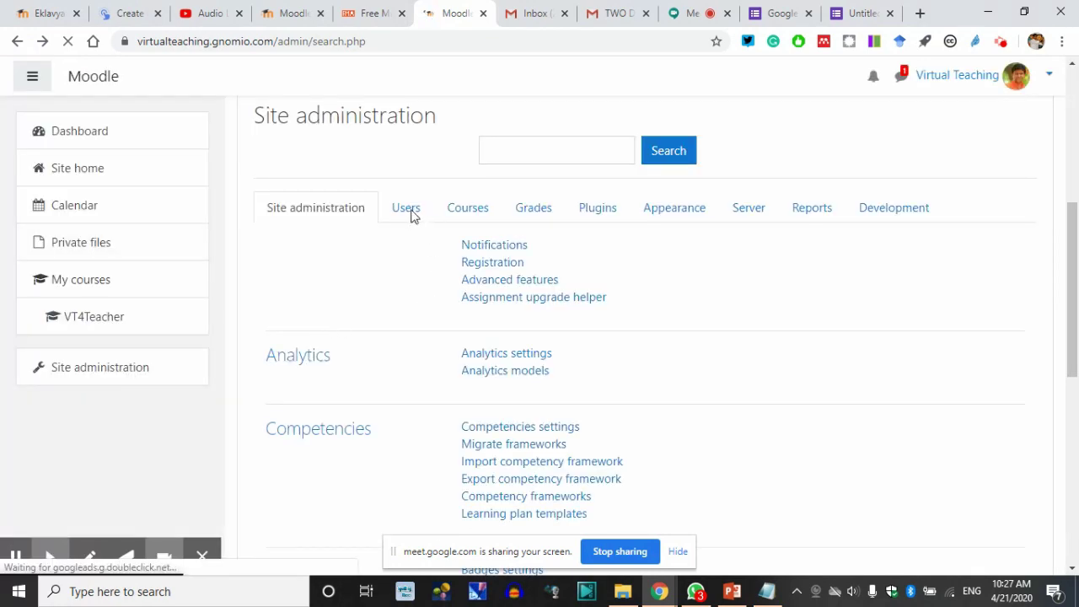
left_click(408, 210)
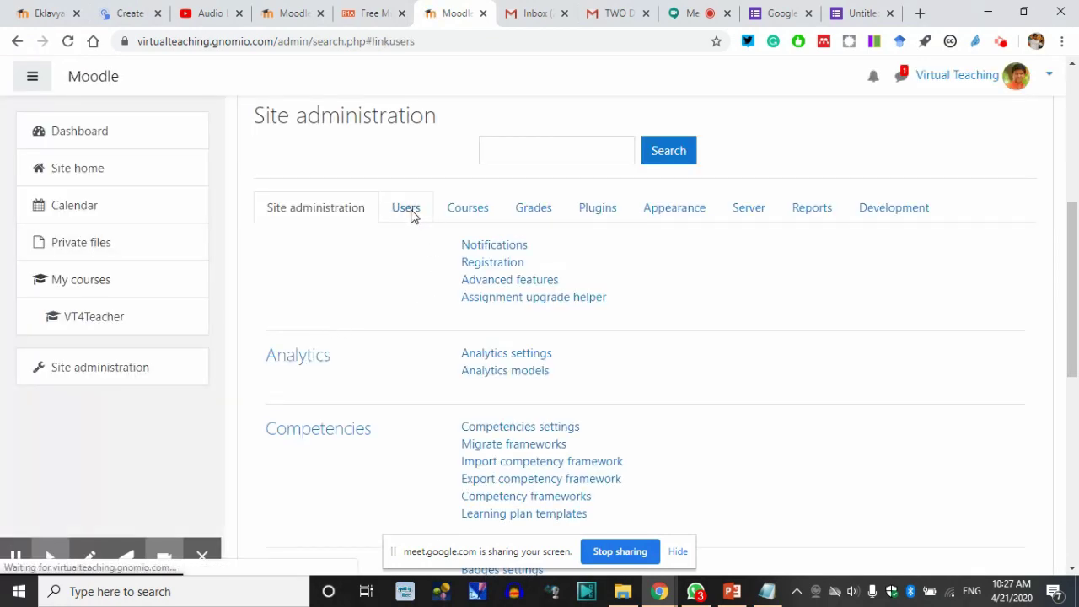
left_click(412, 215)
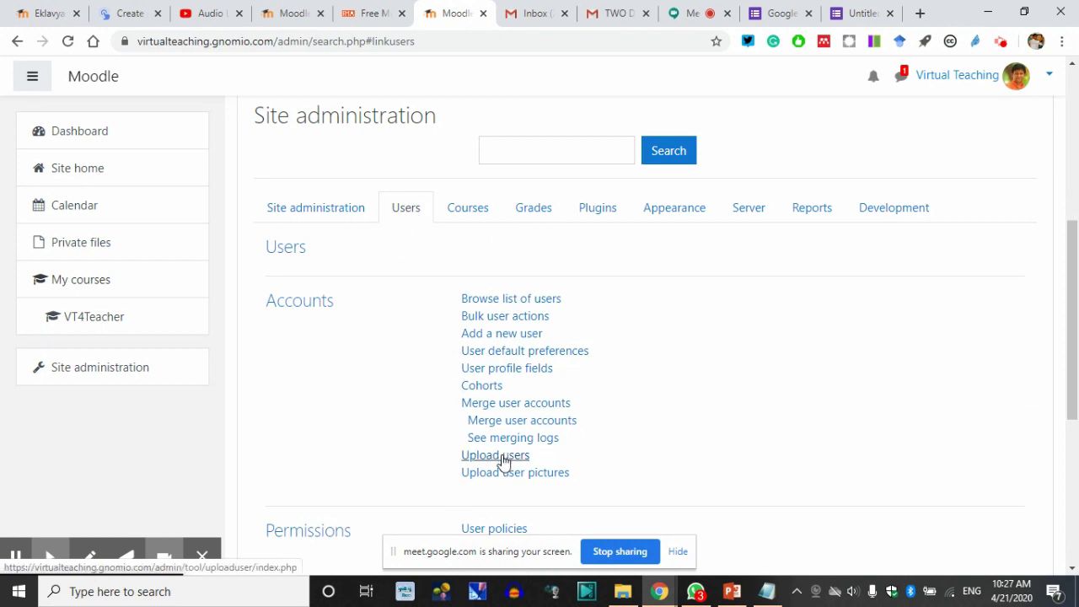
Step: Open the Upload users page and look over its CSV upload form
scroll(477, 472, "down", 2)
scroll(477, 374, "up", 1)
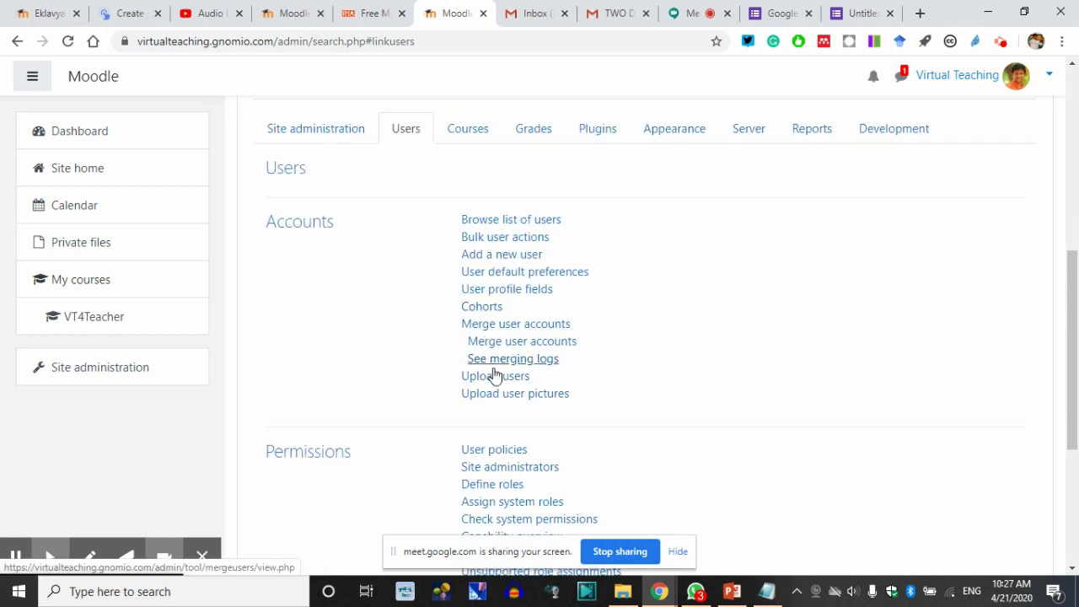
left_click(499, 379)
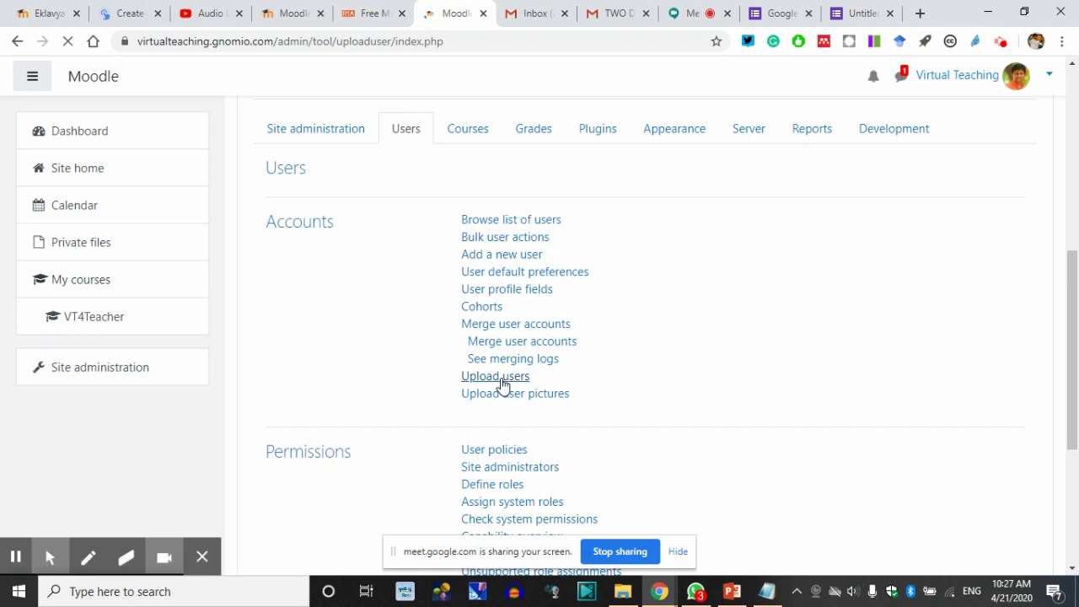
scroll(323, 371, "down", 2)
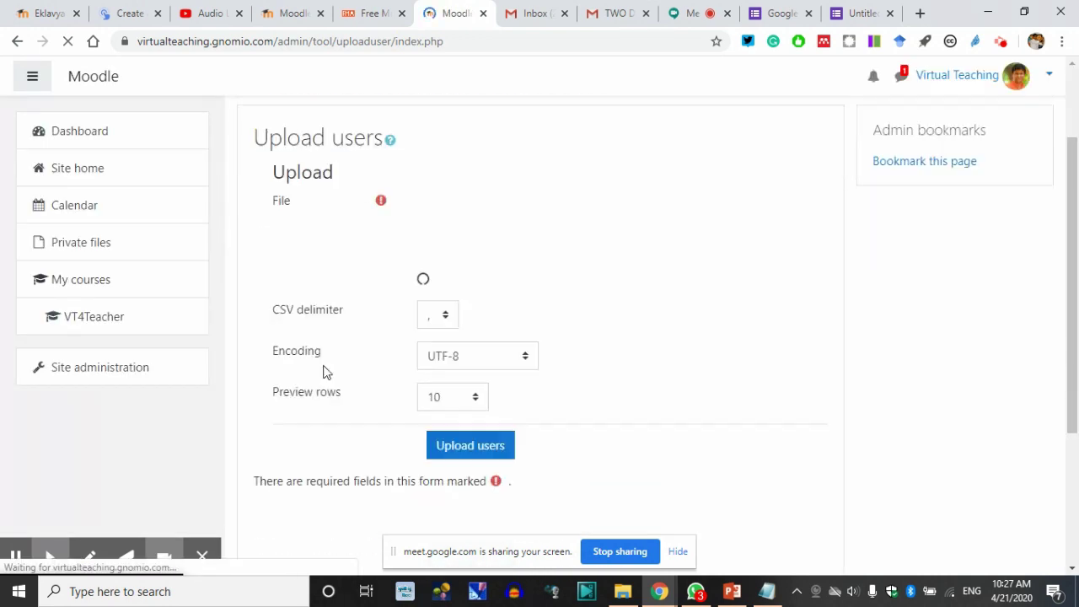
scroll(314, 282, "up", 2)
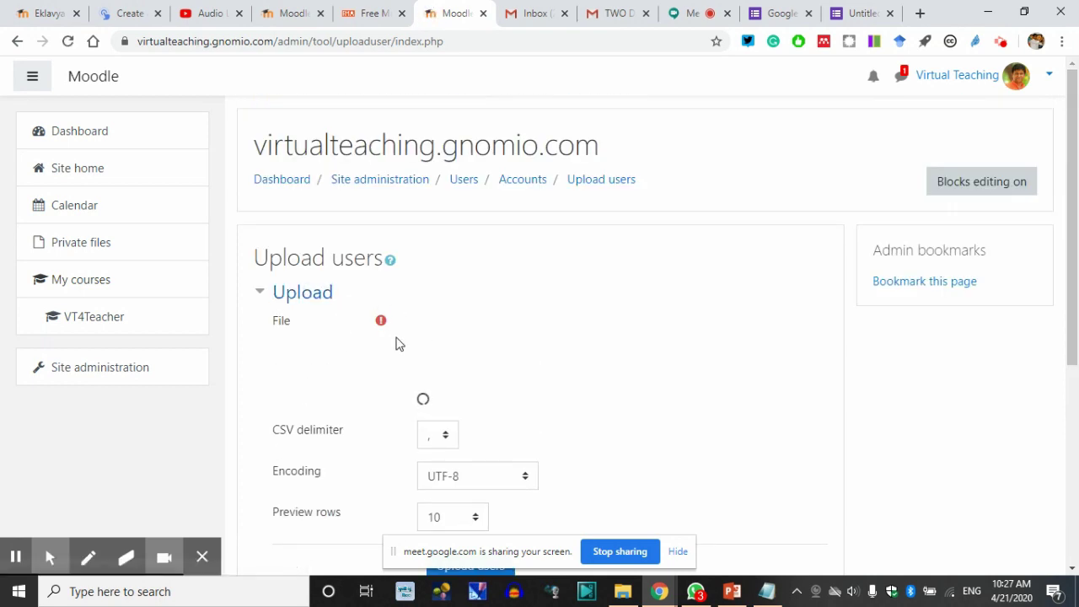
scroll(447, 340, "down", 2)
scroll(397, 429, "up", 2)
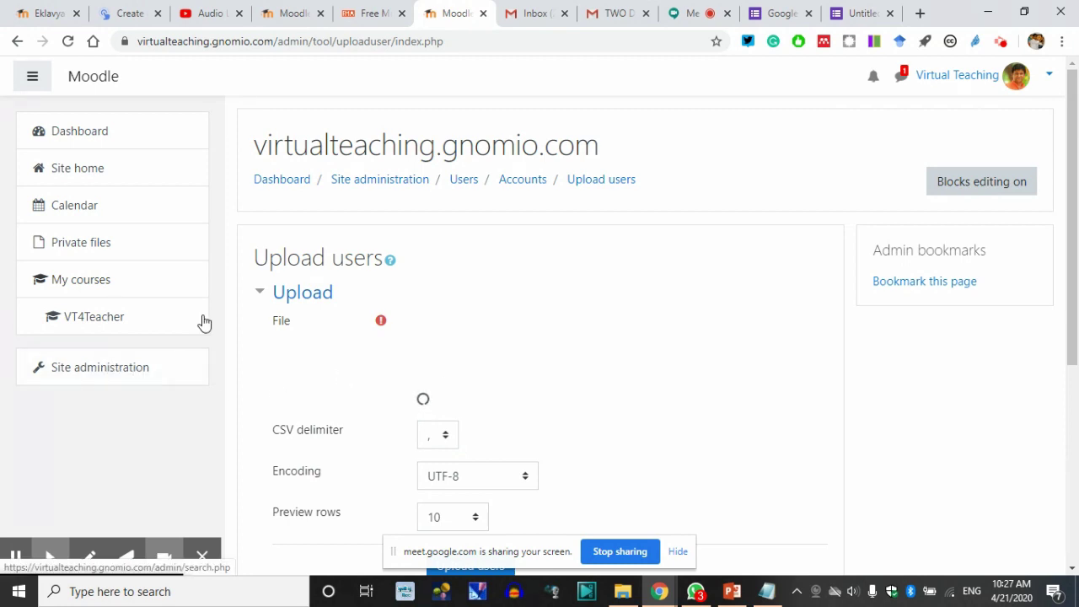
Step: Open the file picker and select the 28 Format bulk users upload file
left_click(461, 329)
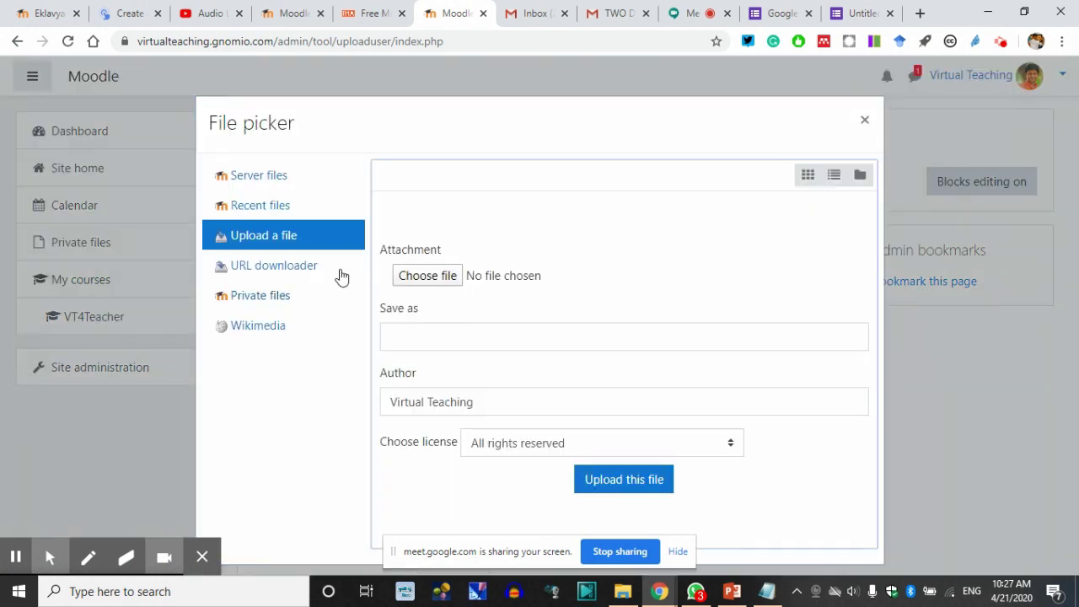
left_click(426, 277)
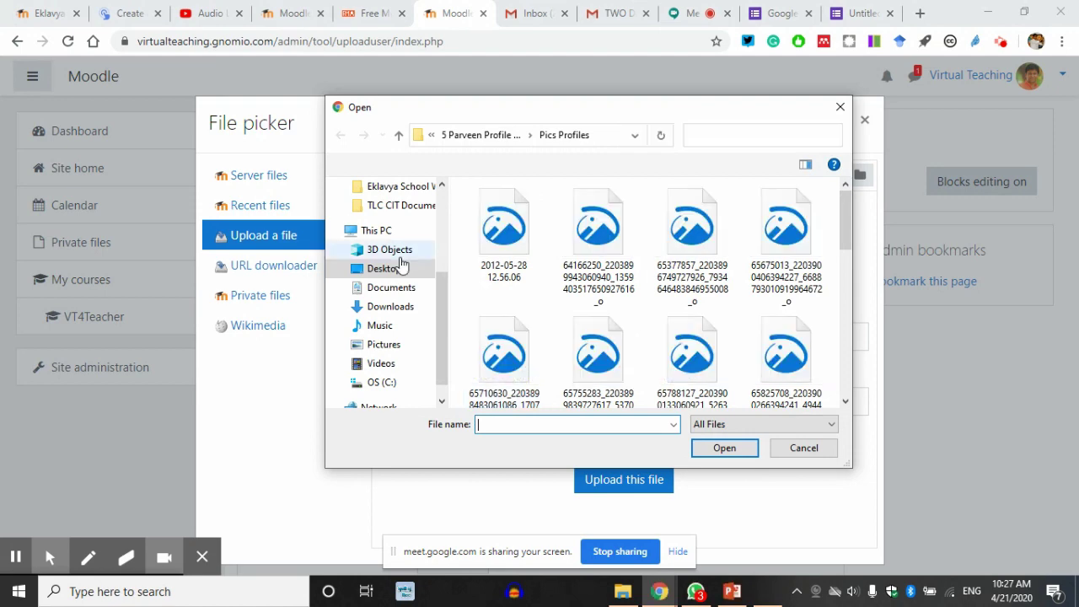
scroll(401, 212, "up", 1)
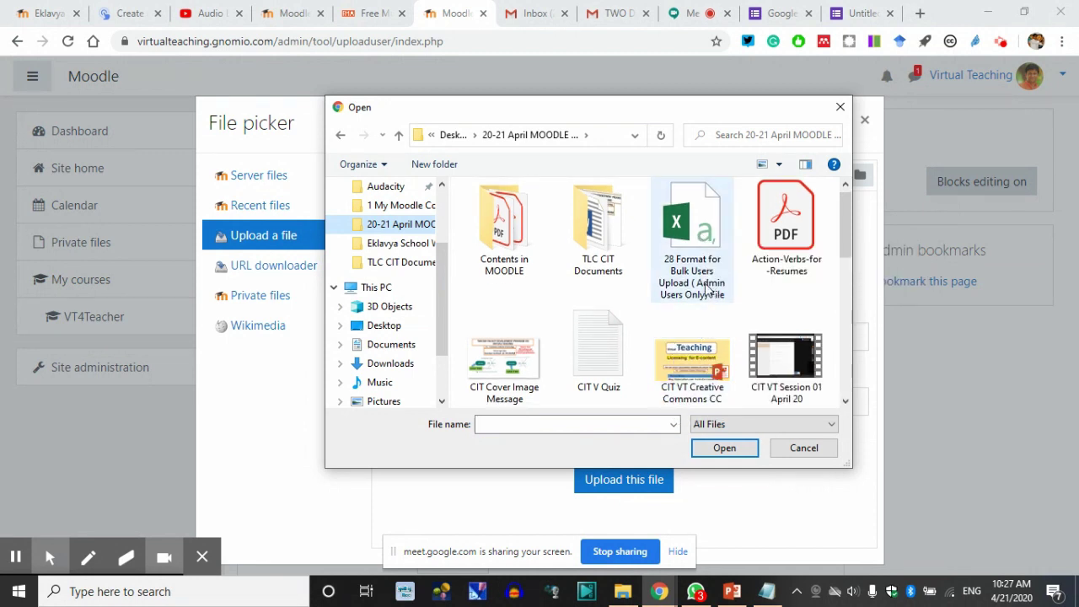
left_click(698, 240)
scroll(689, 319, "down", 5)
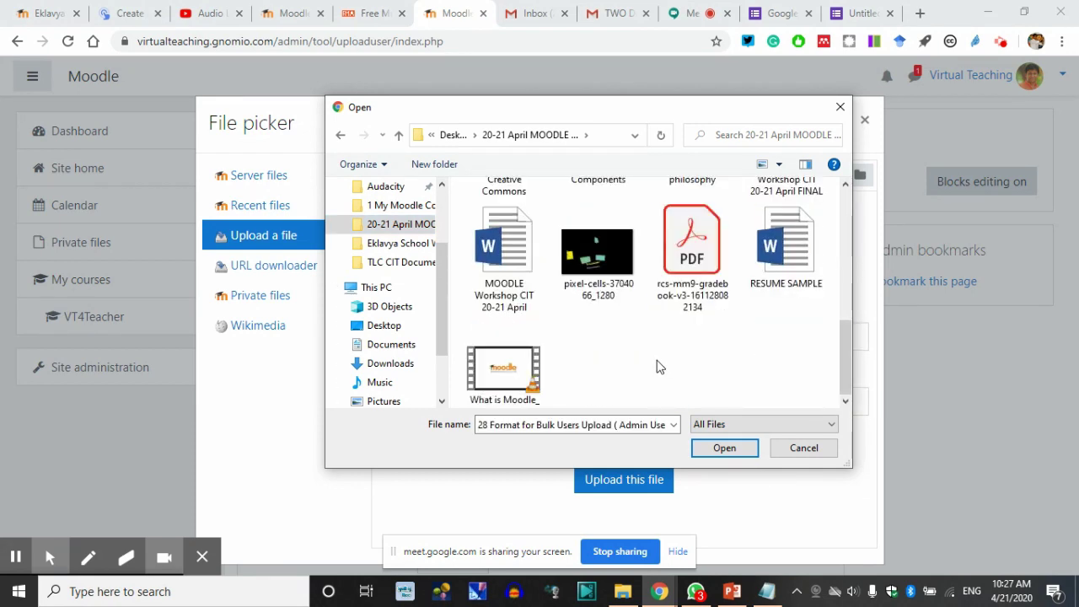
scroll(660, 366, "up", 5)
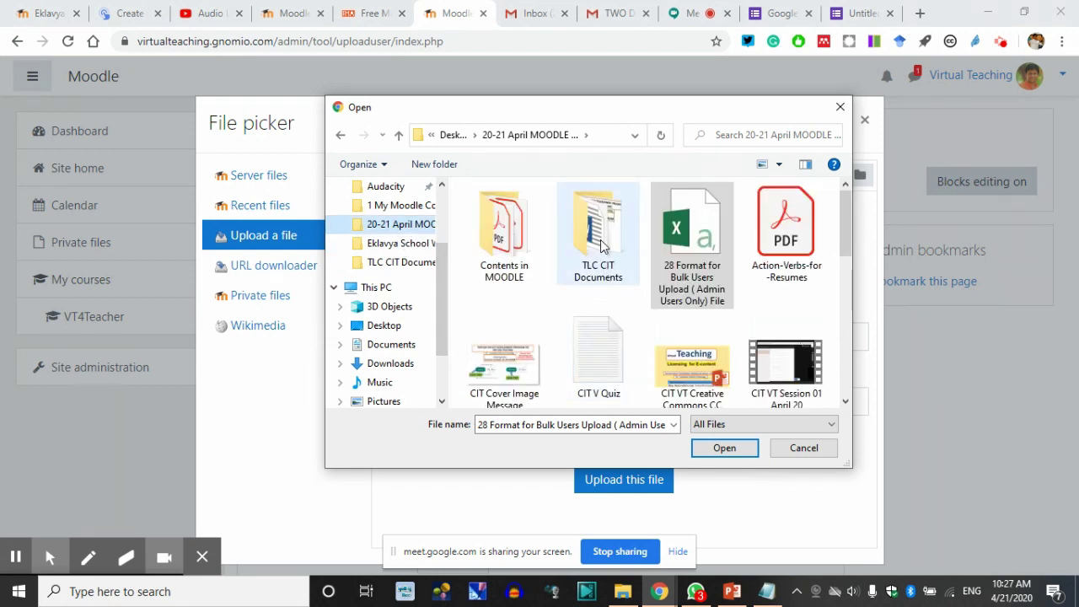
Step: Reselect the bulk users CSV, close the picker without uploading, and return to the Dashboard
left_click(603, 344)
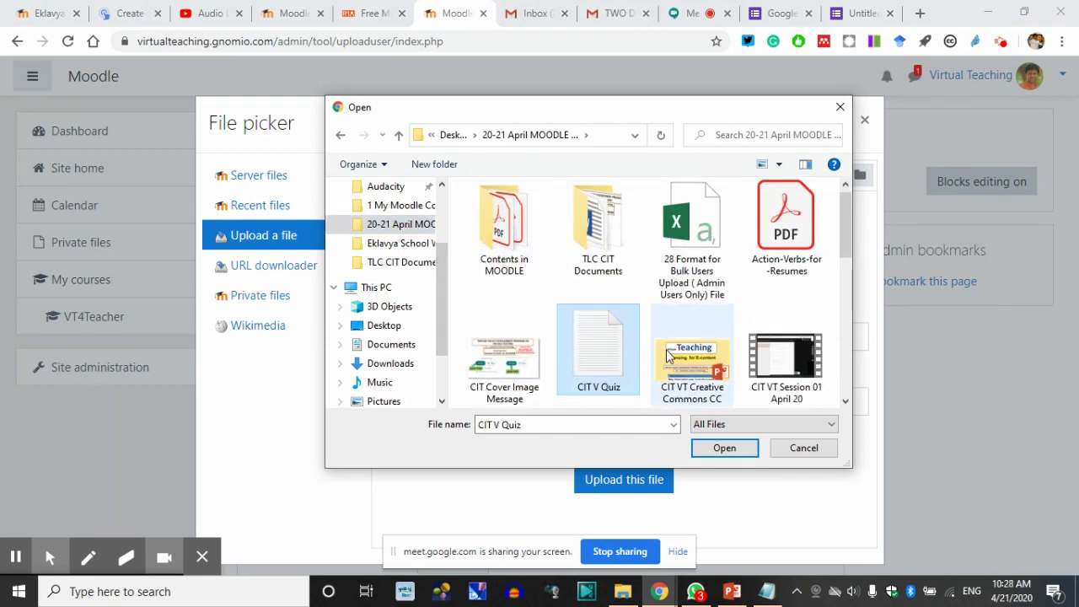
left_click(702, 246)
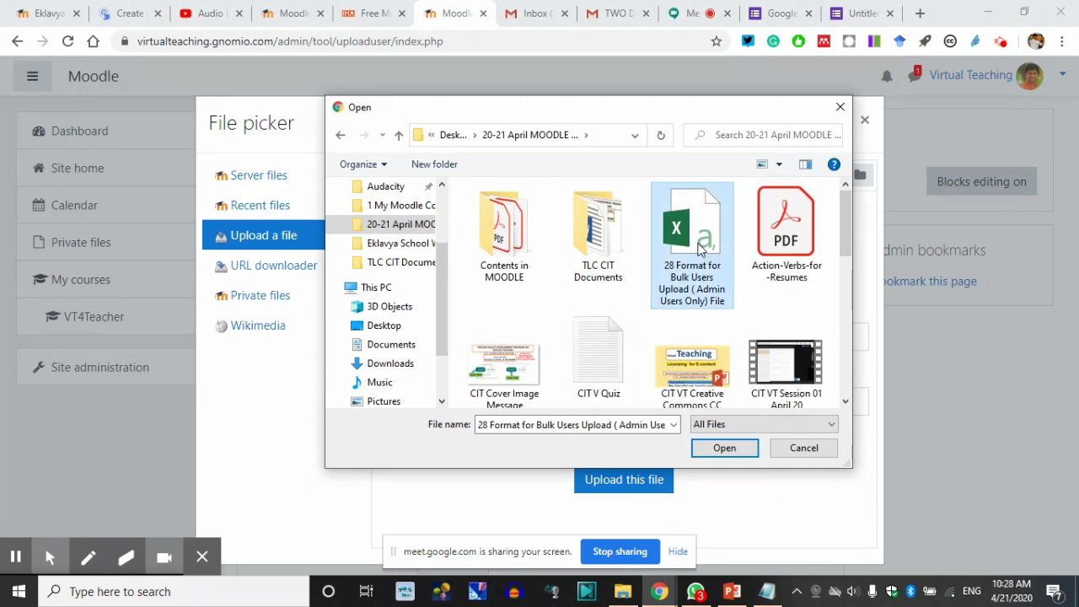
double_click(699, 246)
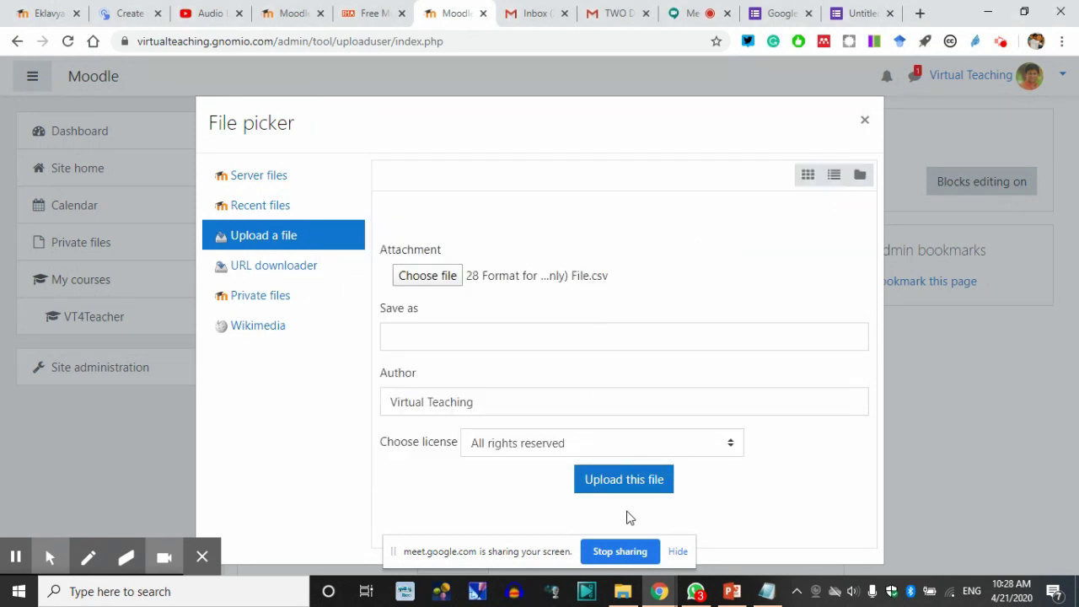
left_click(864, 120)
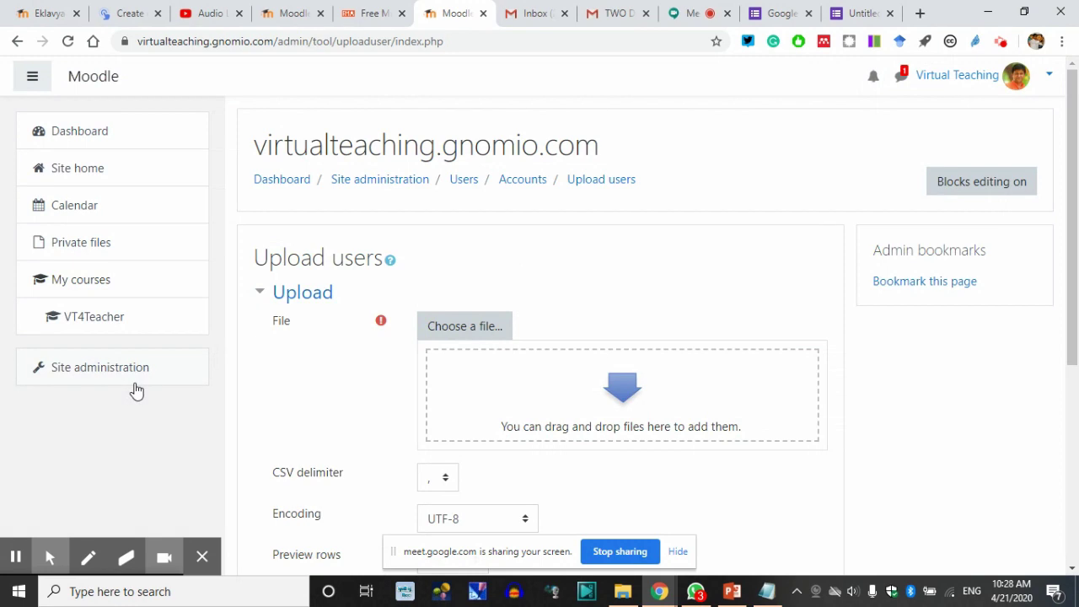
left_click(97, 139)
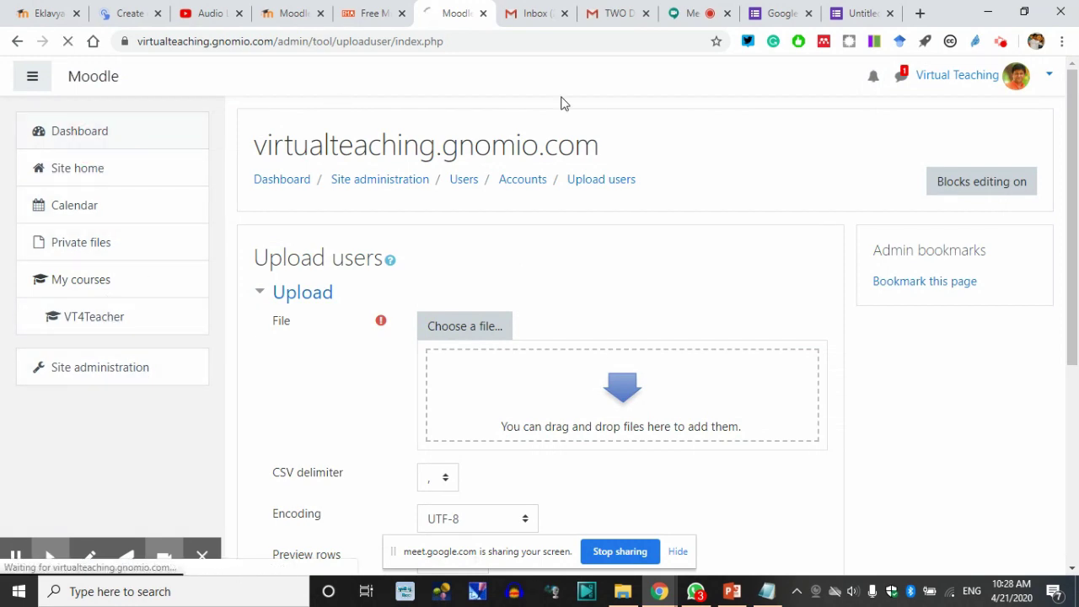
Step: Open the Meet chat and read participant questions, like the course not being visible
left_click(698, 11)
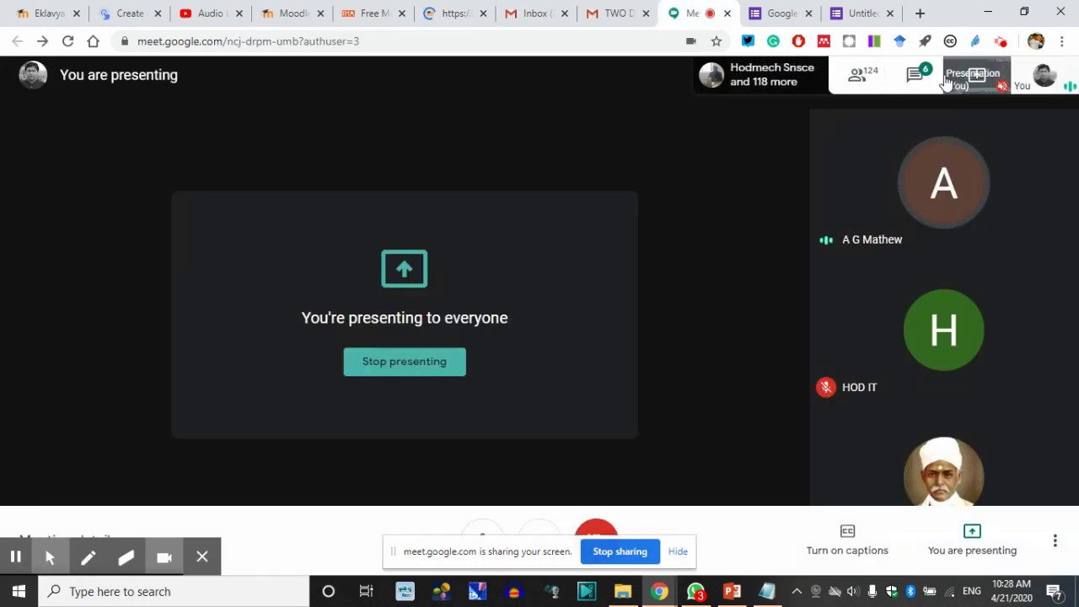
left_click(915, 78)
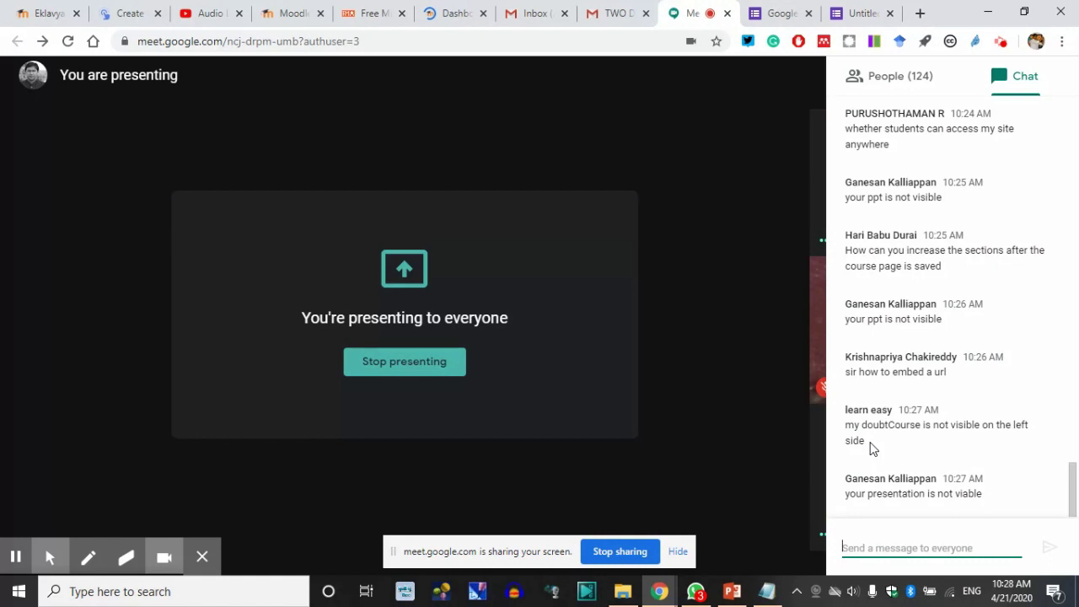
left_click_drag(876, 448, 848, 426)
left_click(853, 437)
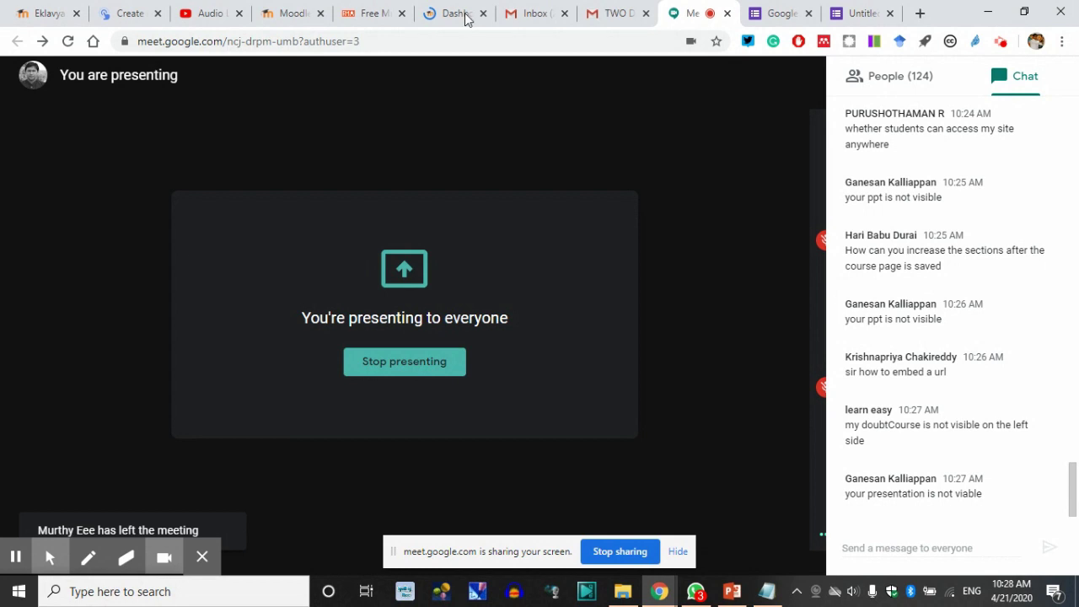
scroll(938, 251, "up", 1)
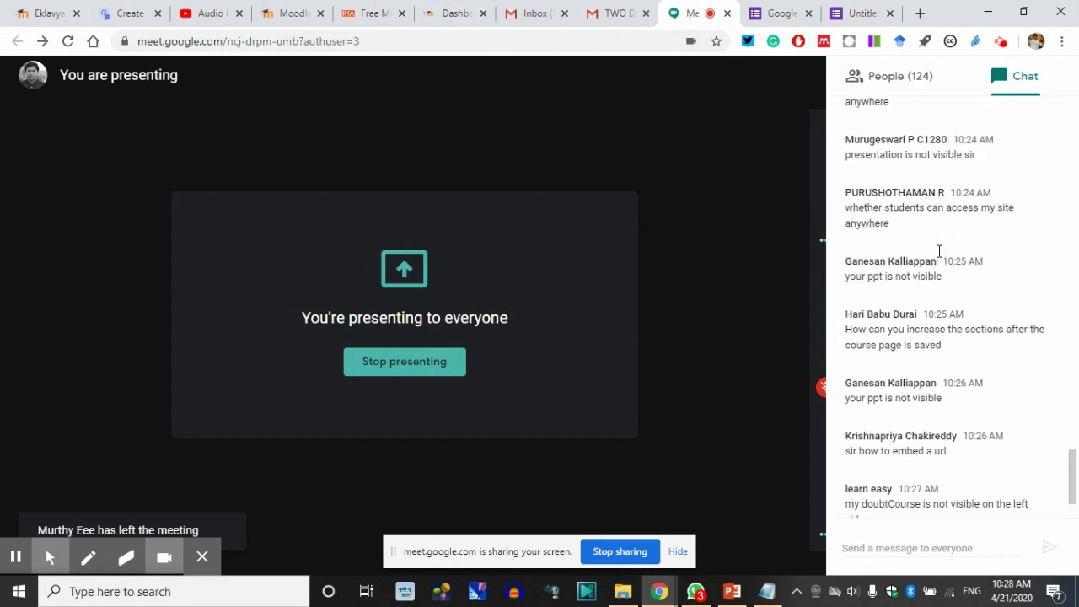
scroll(939, 257, "up", 2)
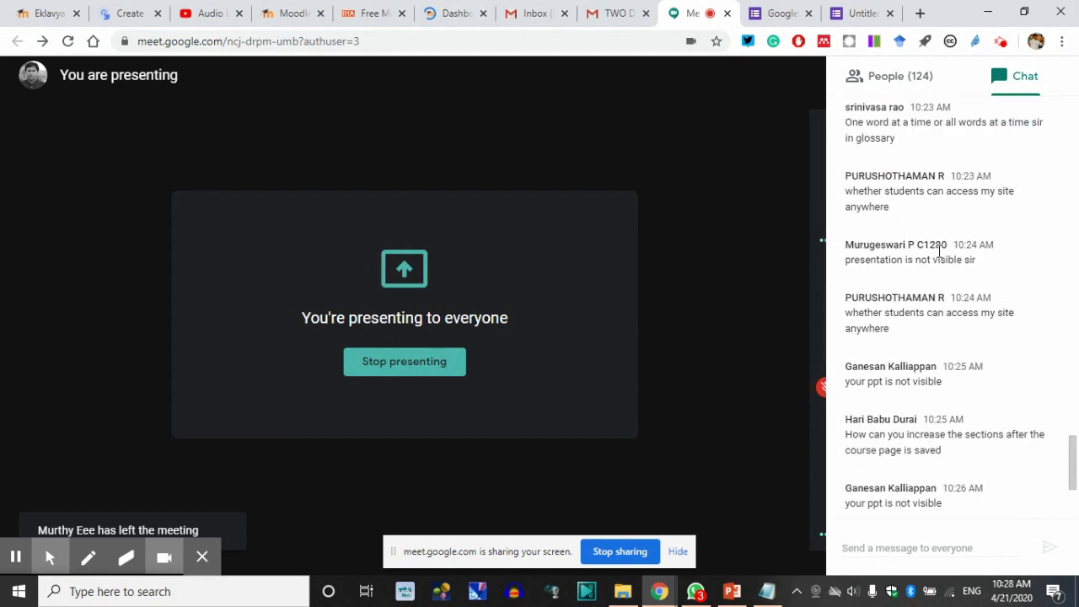
Step: From the Dashboard, open Virtual Teaching Training for Teachers and scroll through its sections
left_click(455, 13)
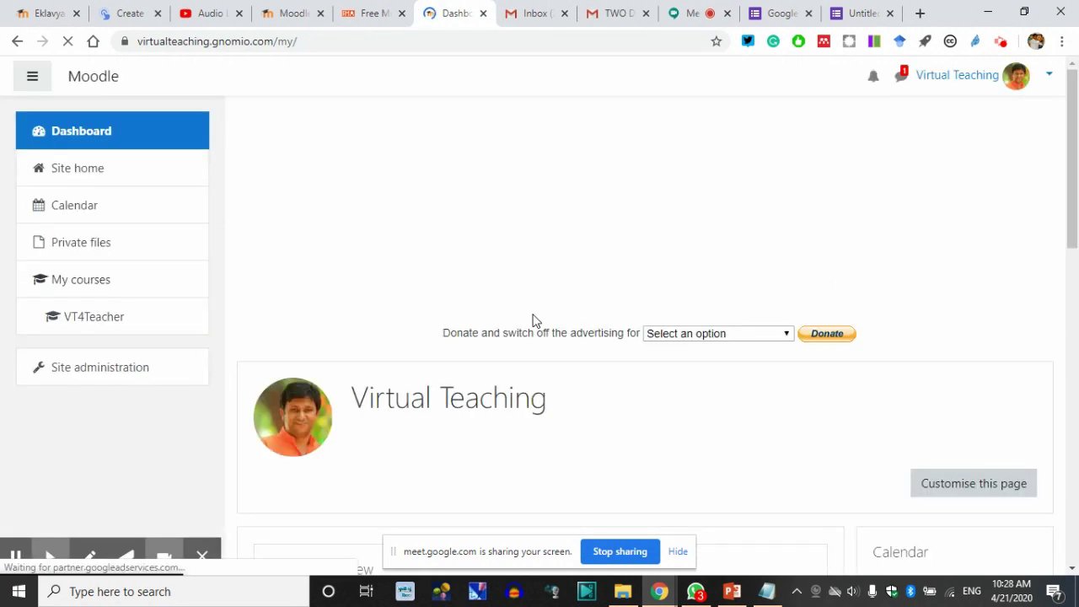
scroll(426, 354, "down", 6)
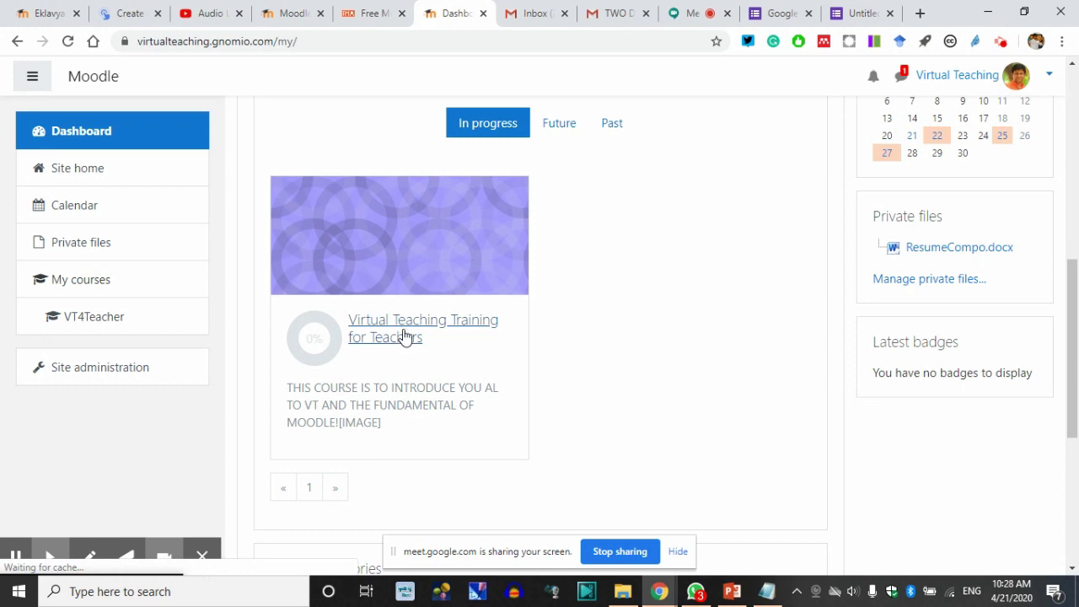
left_click(395, 344)
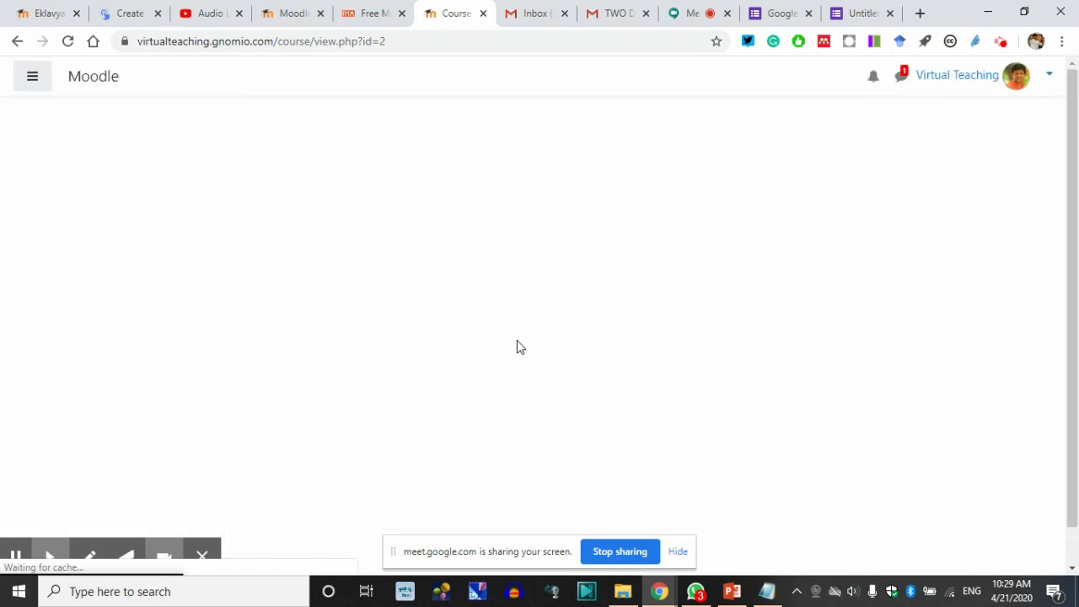
scroll(590, 314, "down", 8)
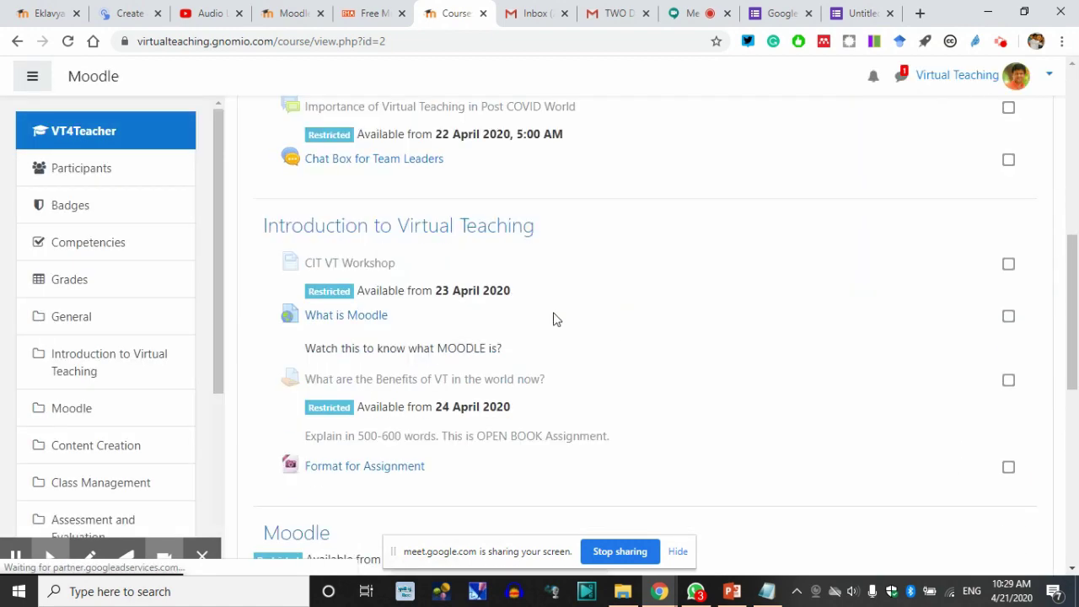
scroll(525, 349, "down", 6)
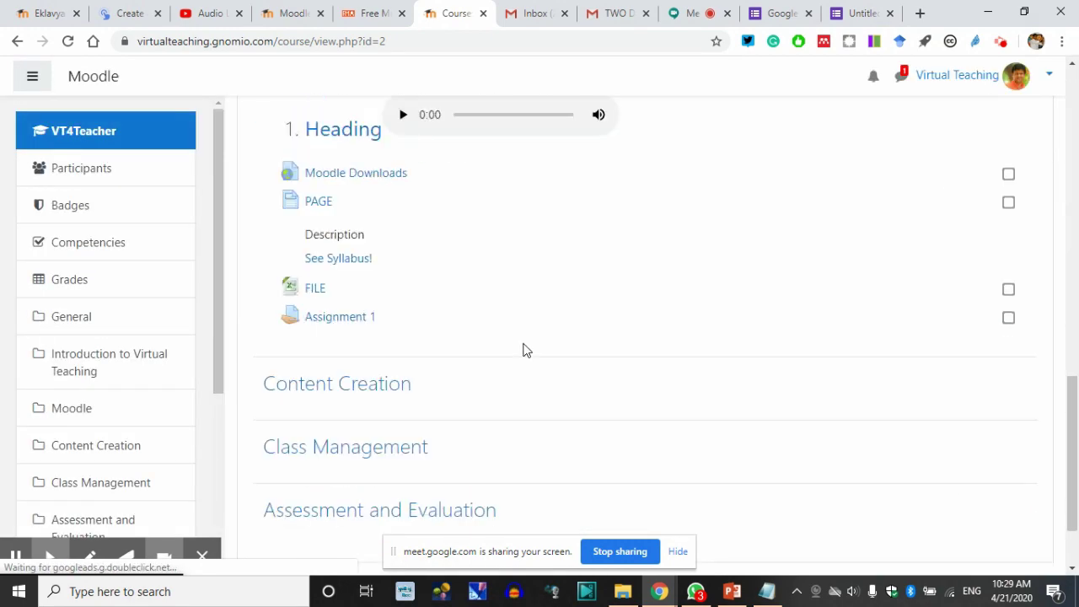
scroll(628, 369, "up", 2)
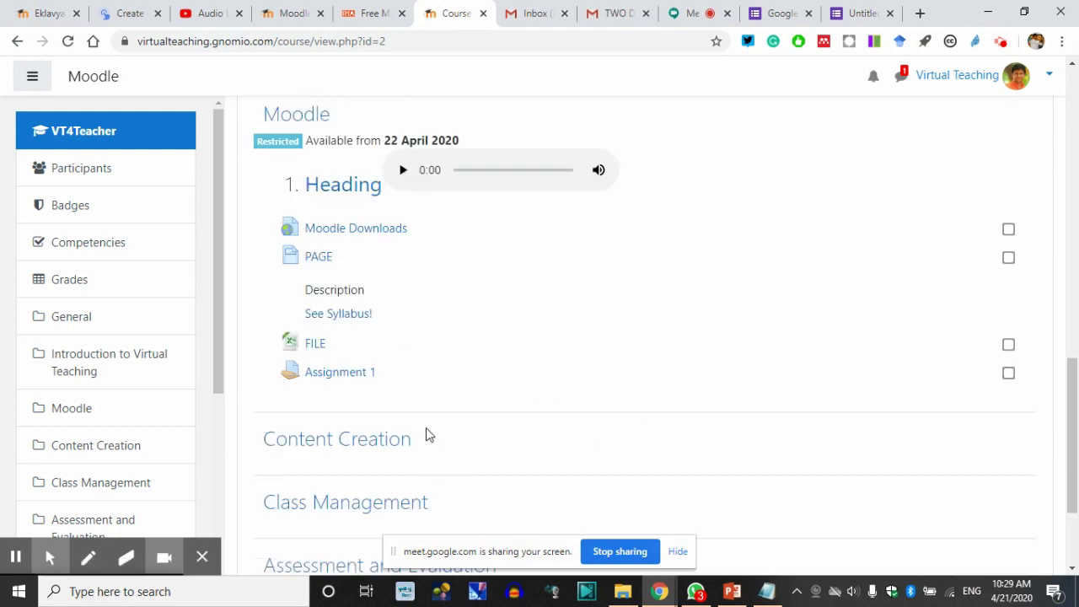
scroll(966, 212, "up", 10)
left_click(1031, 394)
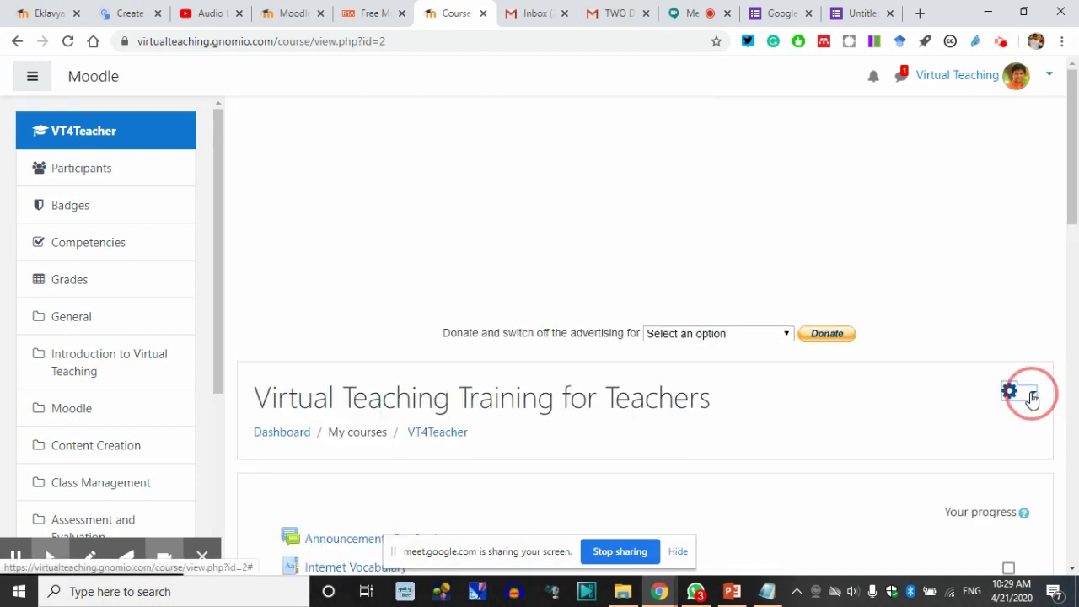
Step: Turn editing on for the course
left_click(910, 451)
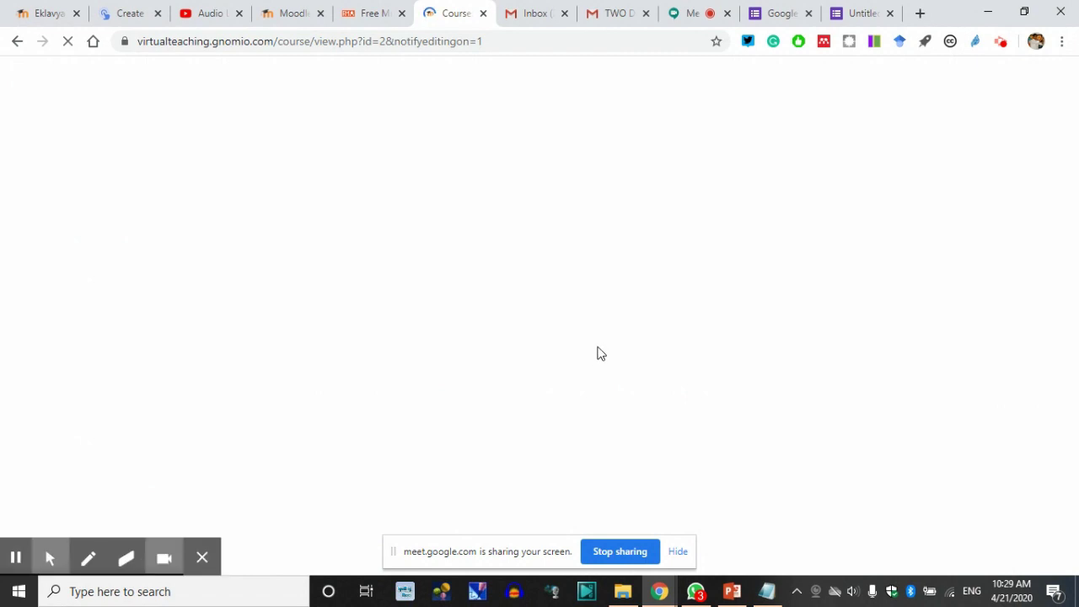
scroll(596, 352, "down", 15)
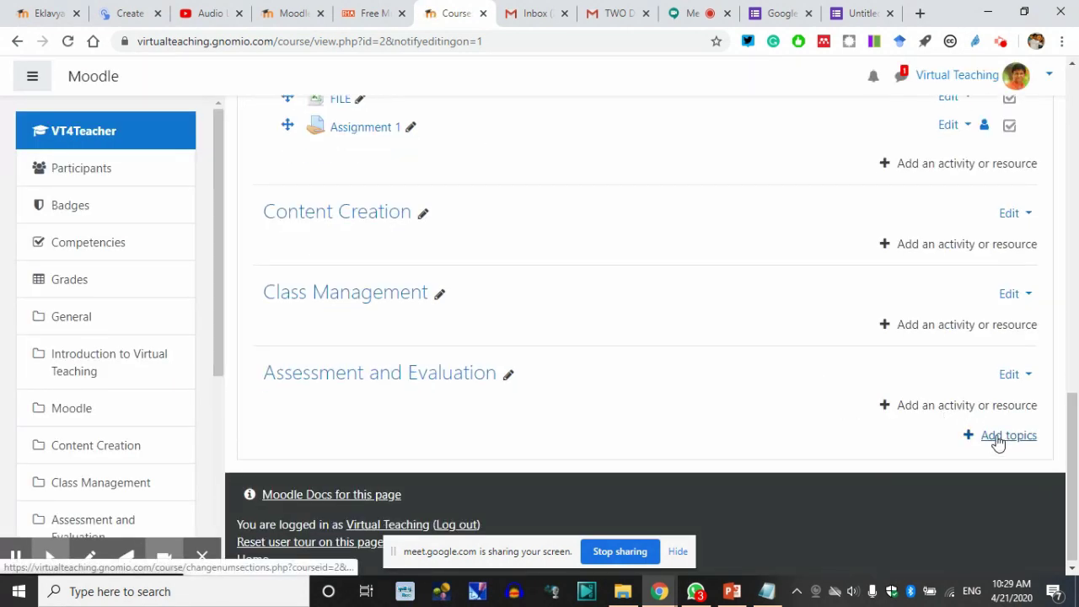
mouse_move(1000, 445)
left_mouse_down()
mouse_move(920, 444)
mouse_move(995, 446)
left_mouse_up()
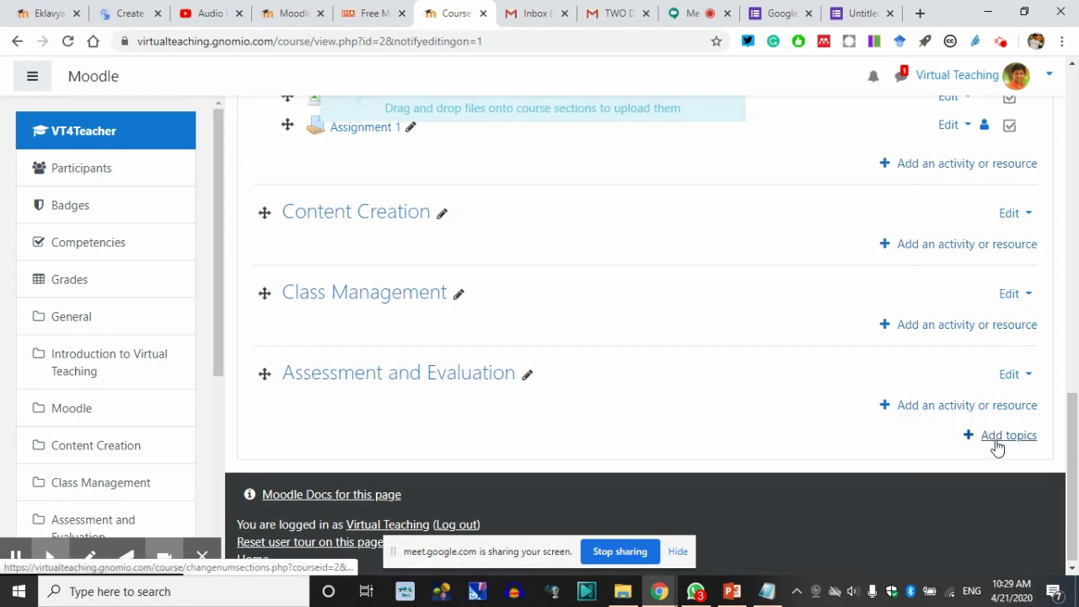
Step: Hide the Assessment and Evaluation topic, then make it visible again
left_click(1029, 375)
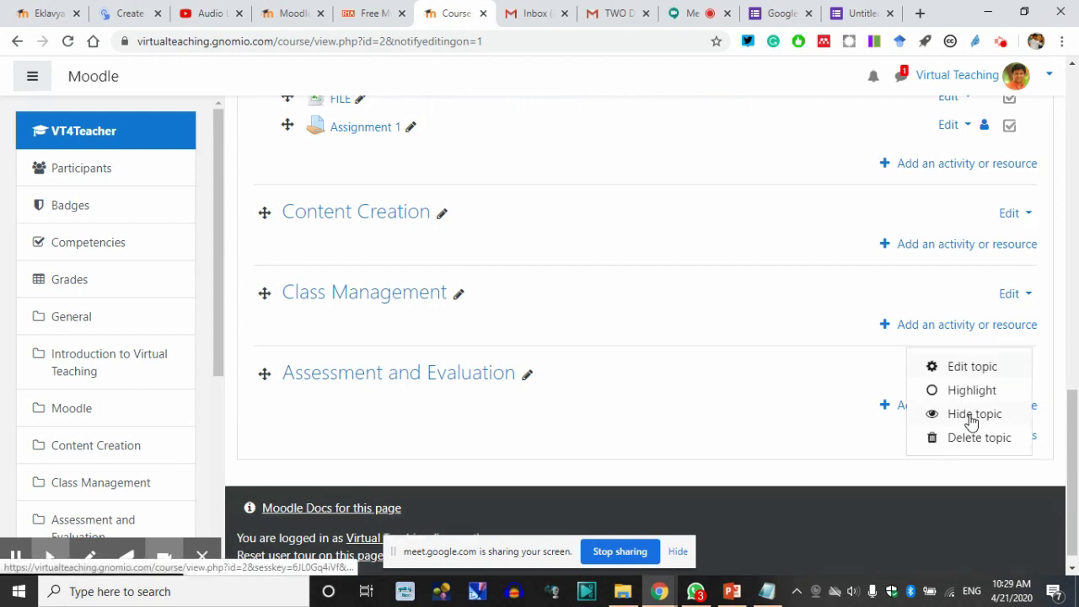
left_click(971, 419)
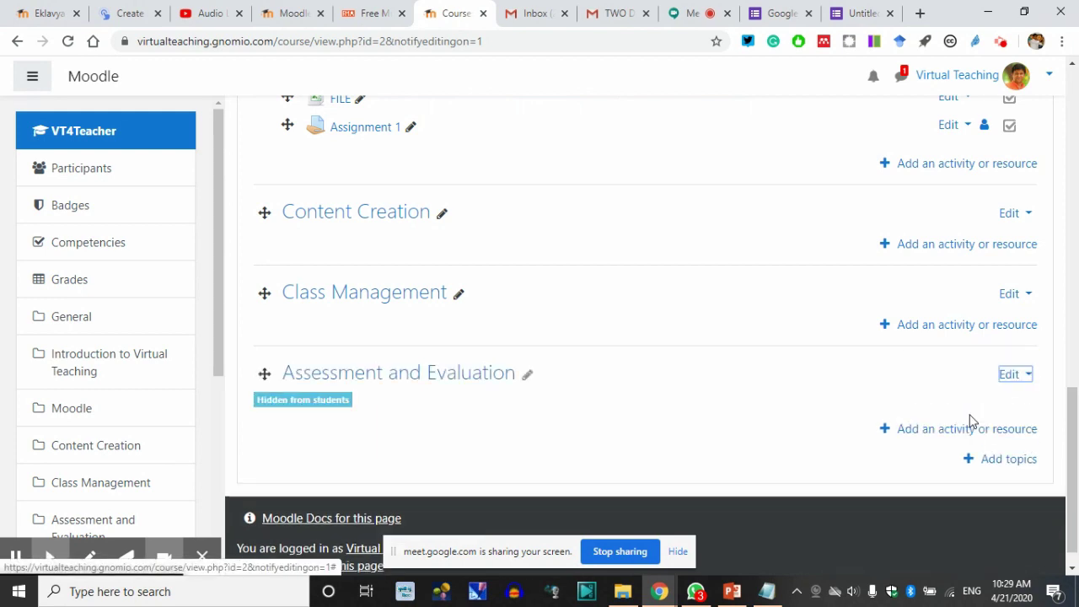
left_click(325, 421)
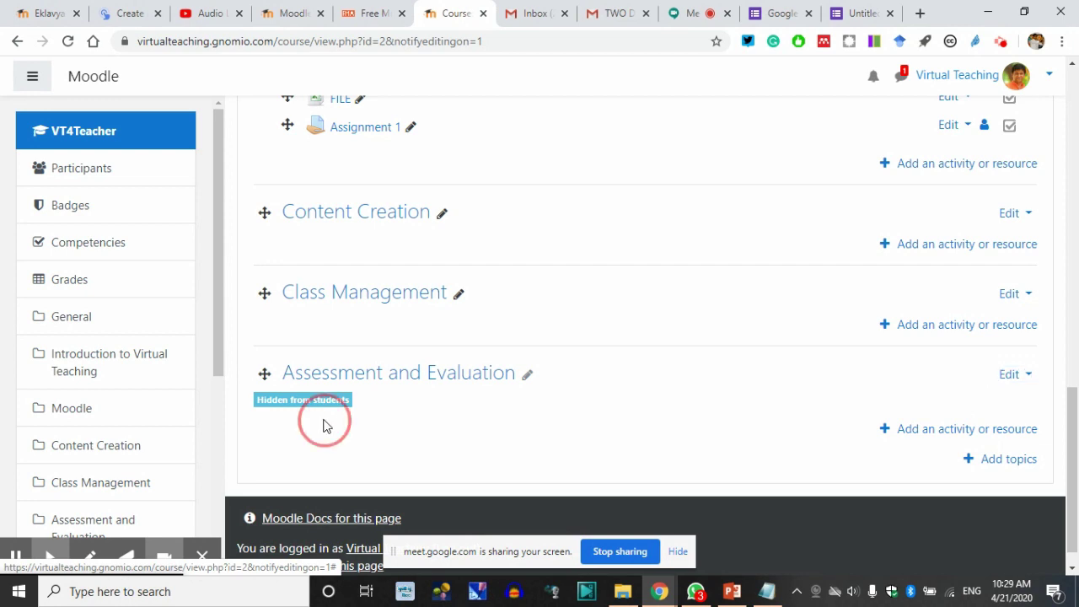
left_click(324, 428)
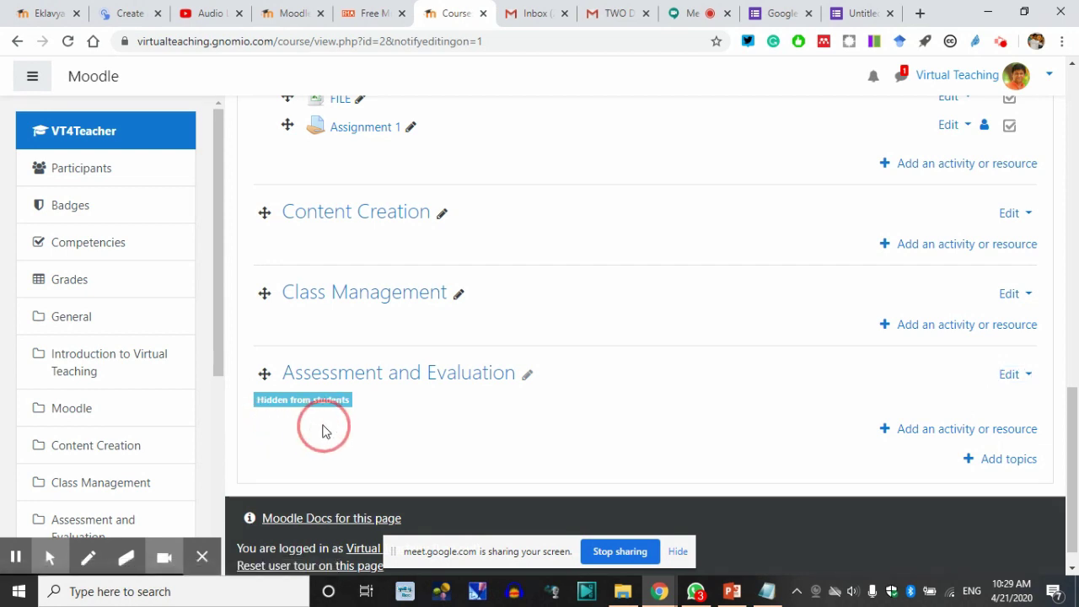
left_click(1028, 377)
left_click(978, 439)
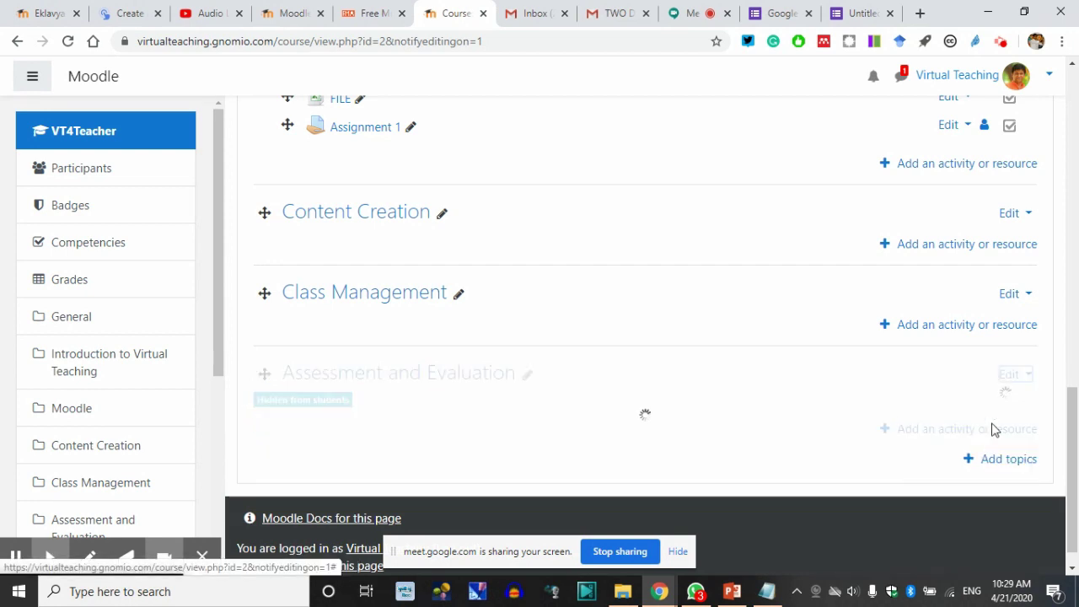
Step: Open the Class Management topic's Edit menu and close it without changes
left_click(1027, 295)
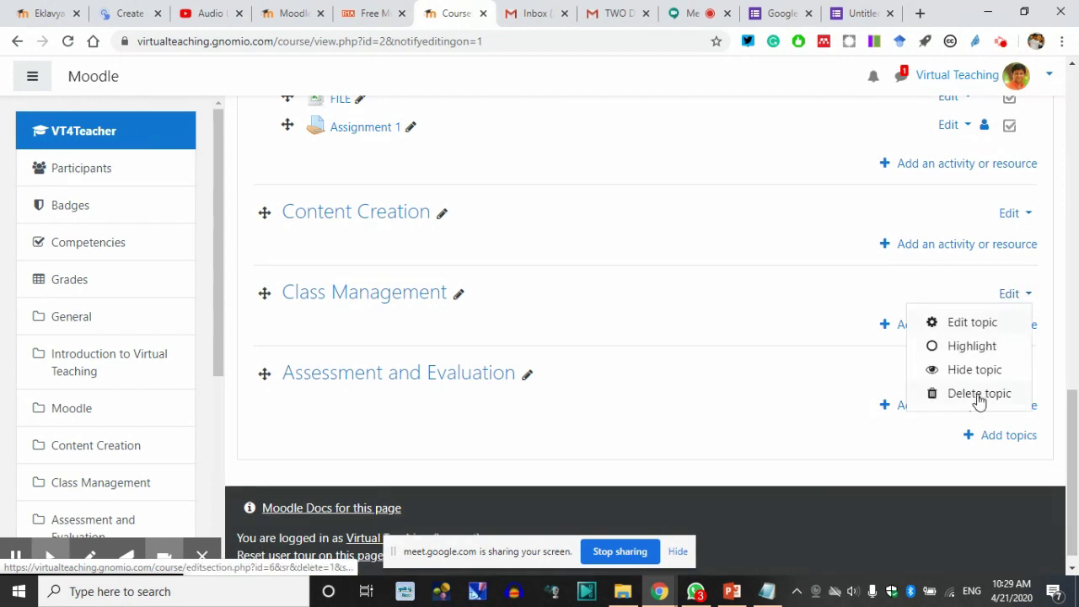
key("Escape")
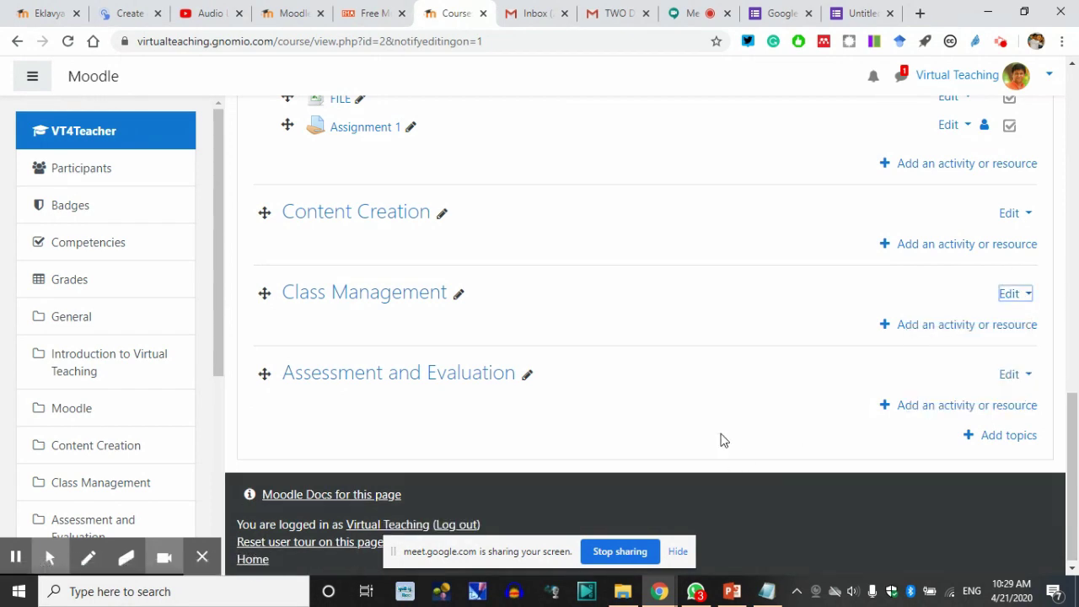
scroll(585, 414, "up", 5)
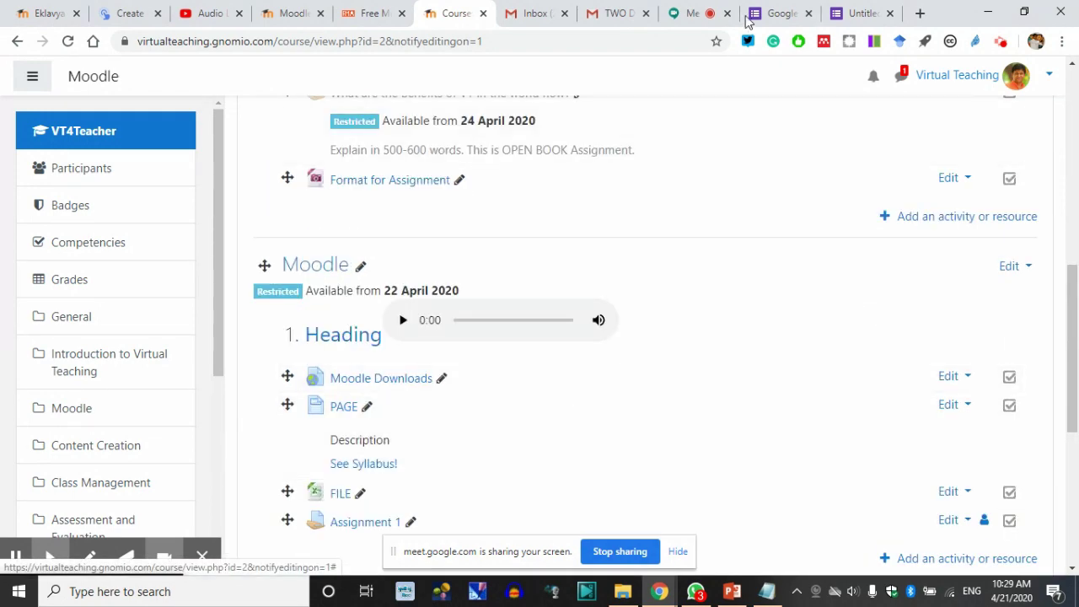
Step: Read the Meet chat question about adding sections later, then leave the Meet tab
left_click(693, 10)
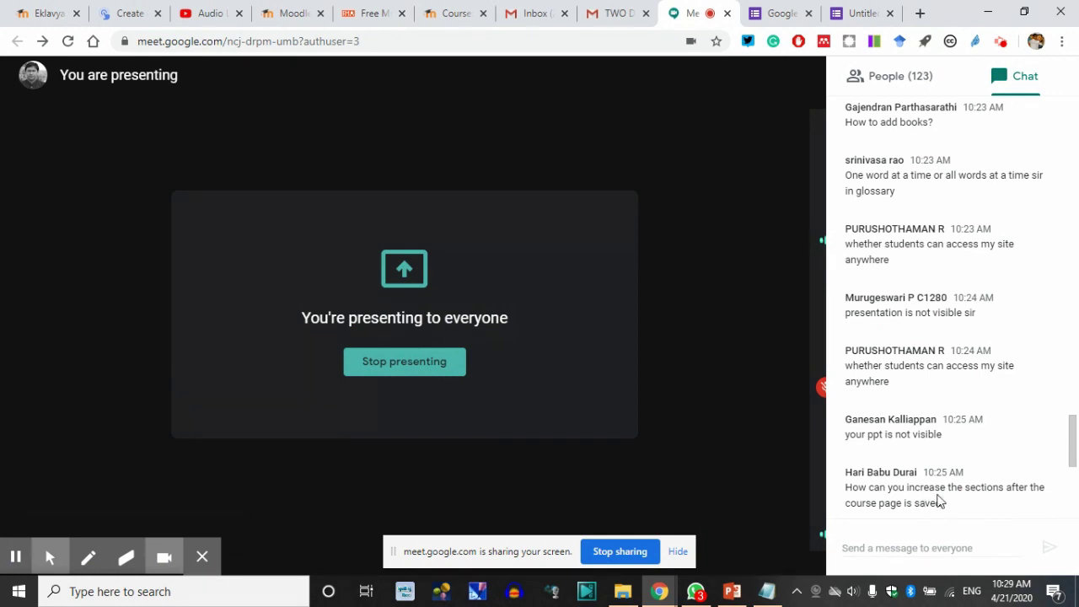
left_click_drag(924, 489, 927, 502)
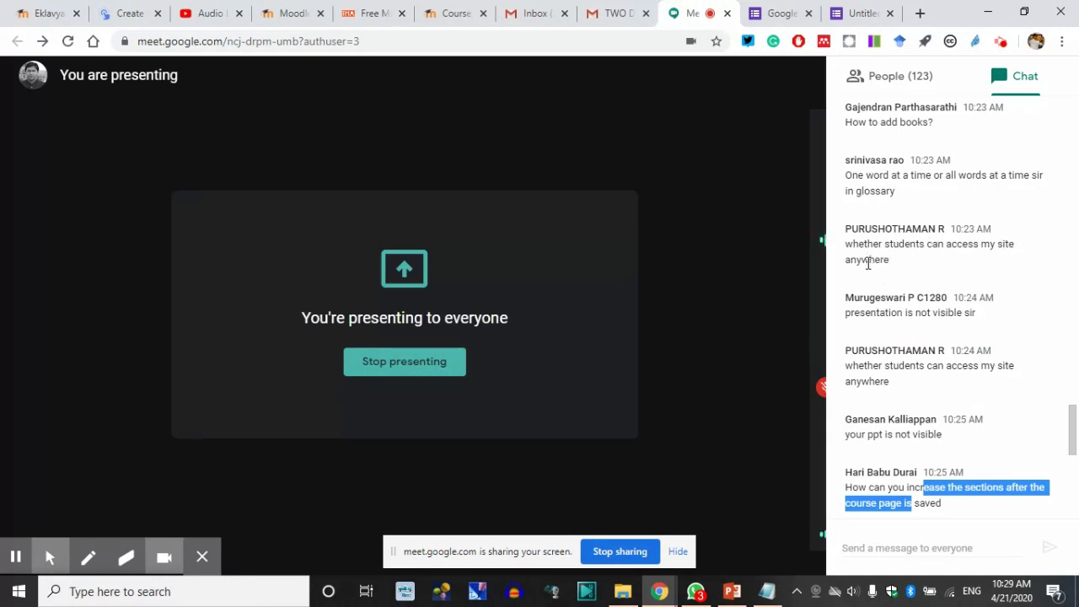
left_click(968, 174)
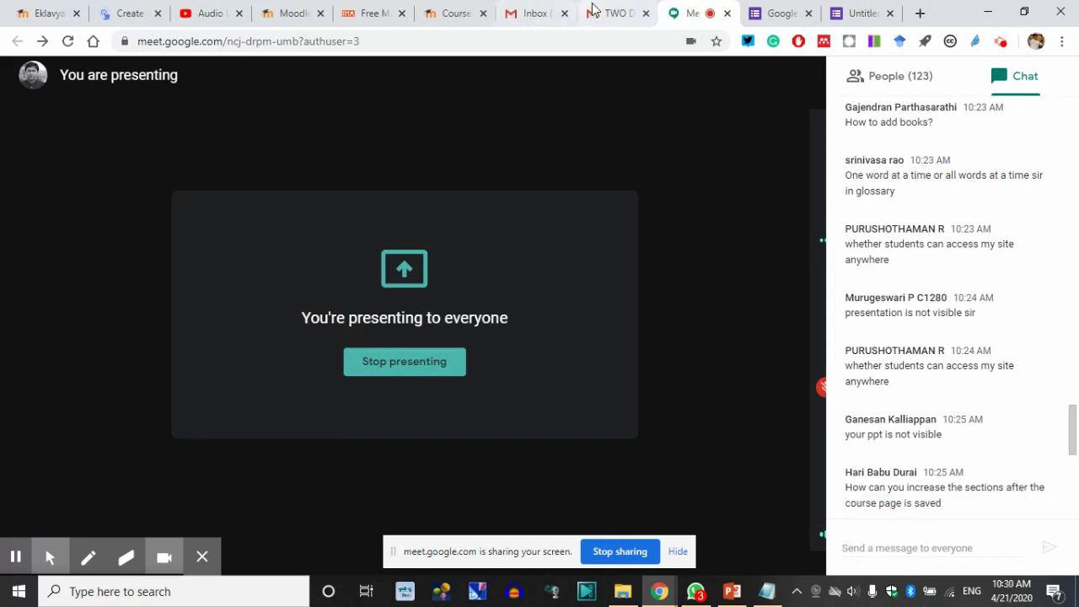
left_click(616, 12)
Step: Add a Book resource to the Content Creation section
left_click(465, 12)
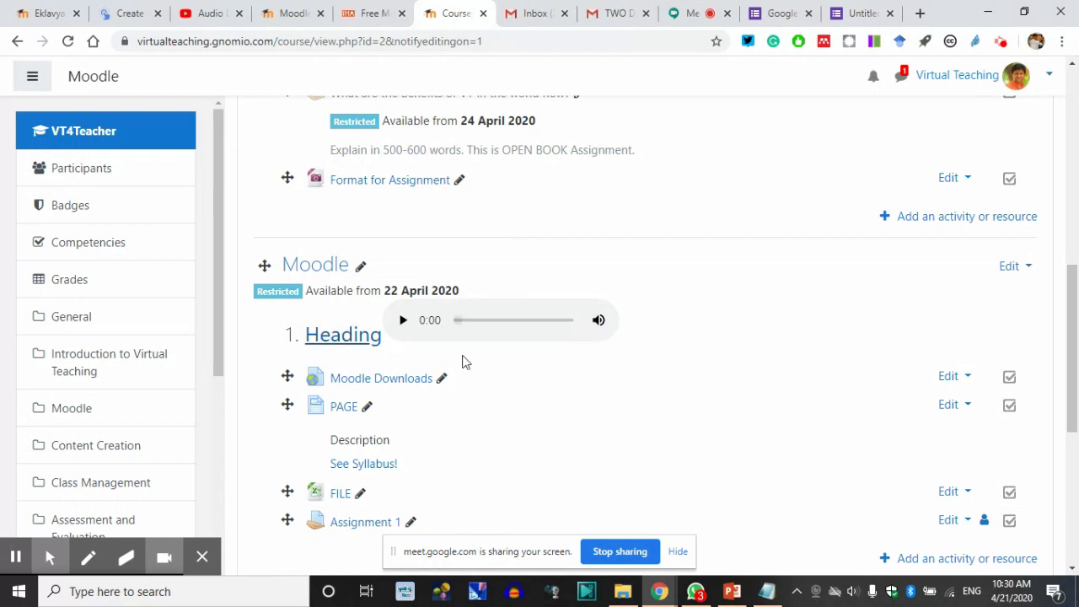
scroll(429, 385, "down", 4)
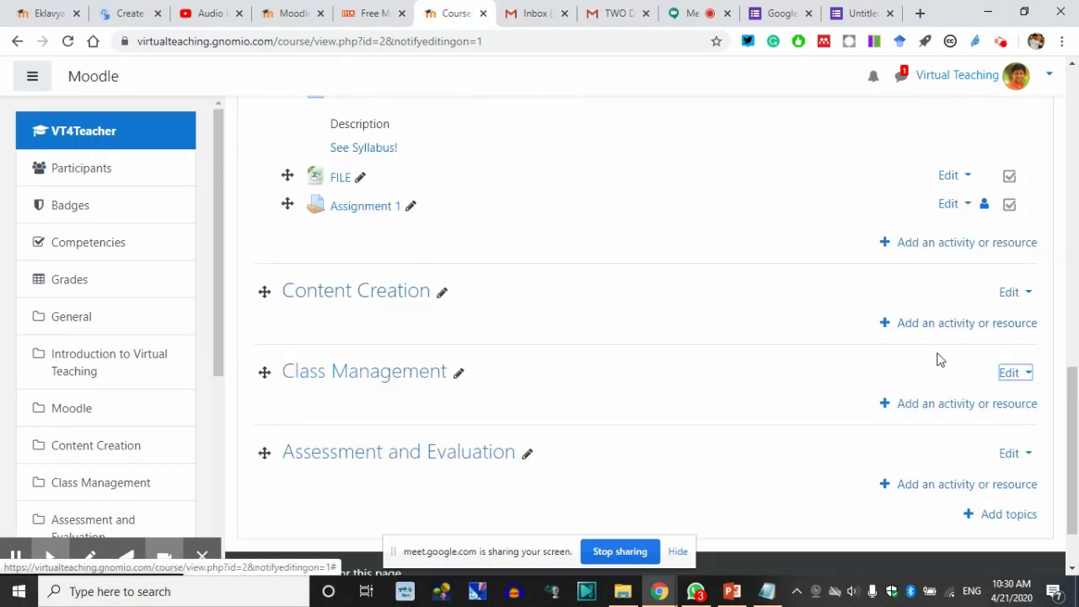
left_click(931, 329)
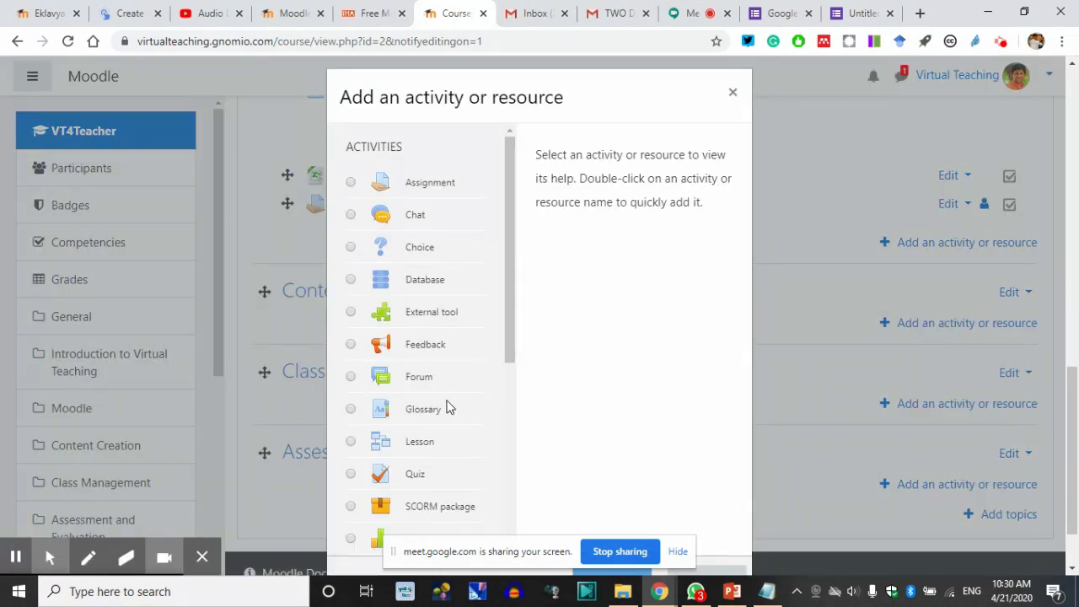
scroll(453, 453, "down", 4)
left_click(352, 337)
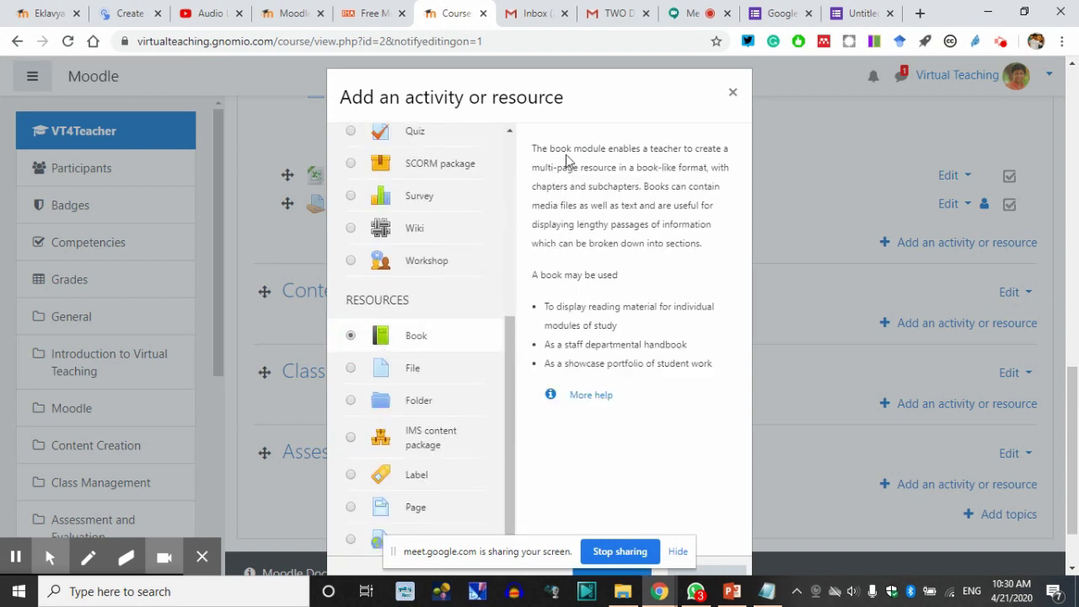
double_click(590, 148)
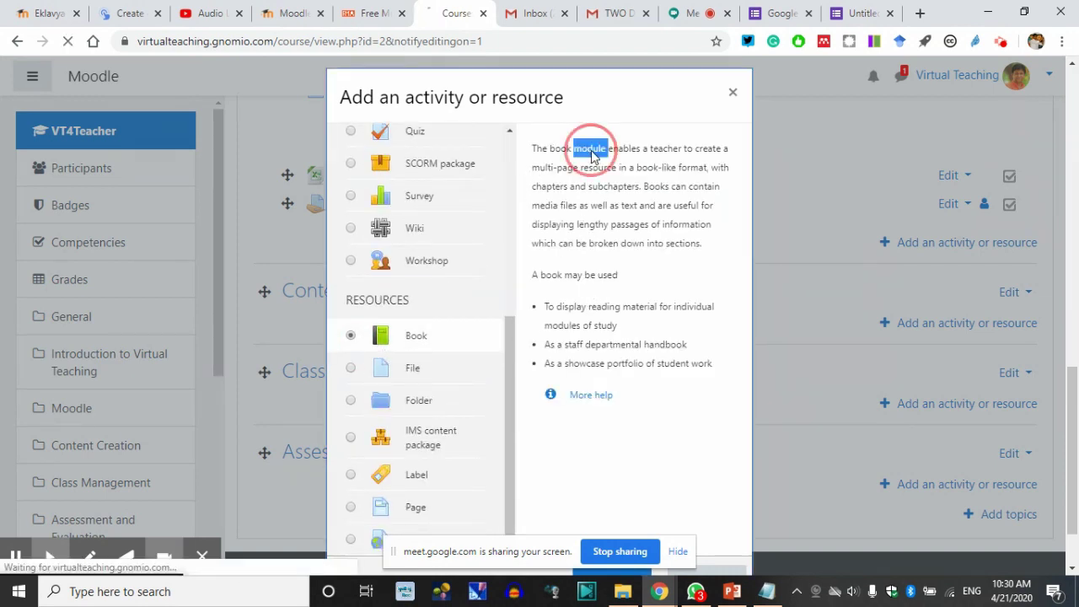
key("Return")
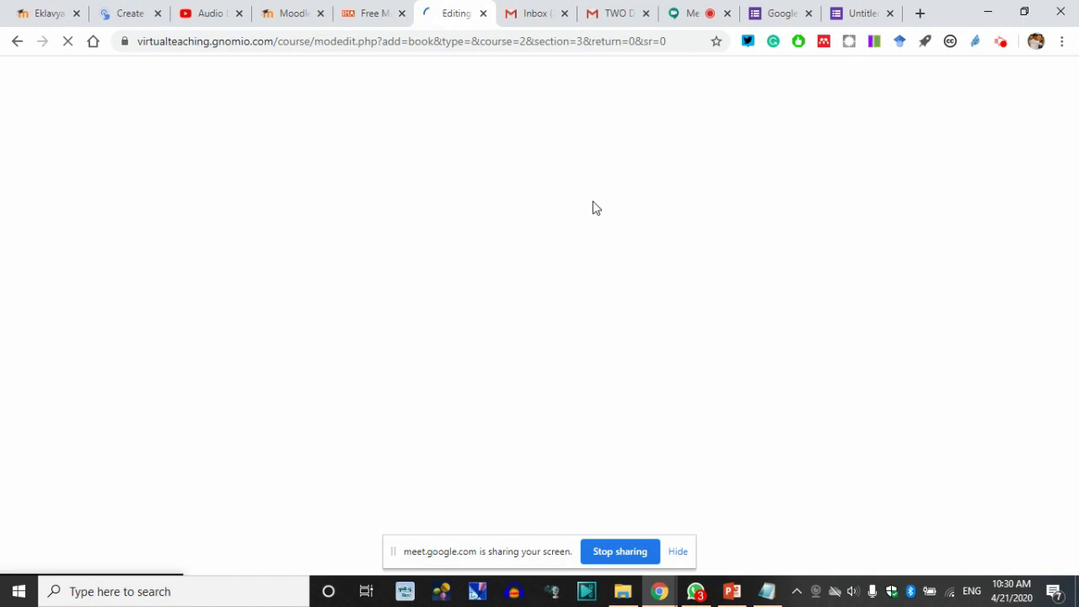
Step: Check the meeting tab, then view the help about adding a book
left_click(687, 11)
left_click(455, 13)
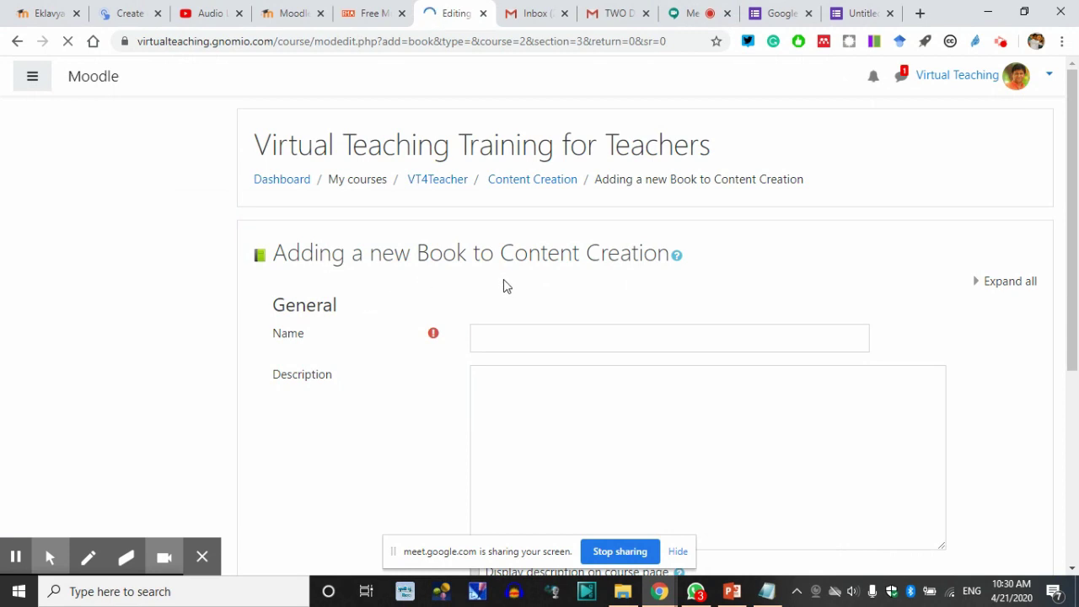
left_click(676, 256)
left_click(679, 261)
scroll(544, 282, "down", 1)
Step: Name the book 'Book on Grammar' and save it, returning to the course
left_click(503, 259)
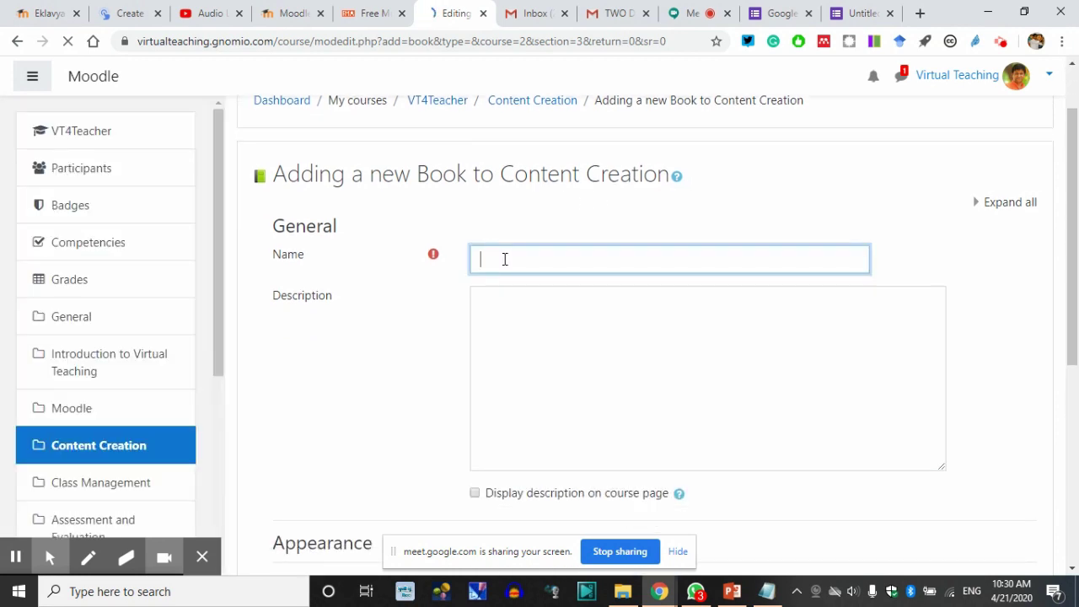
type("Book on Grammar")
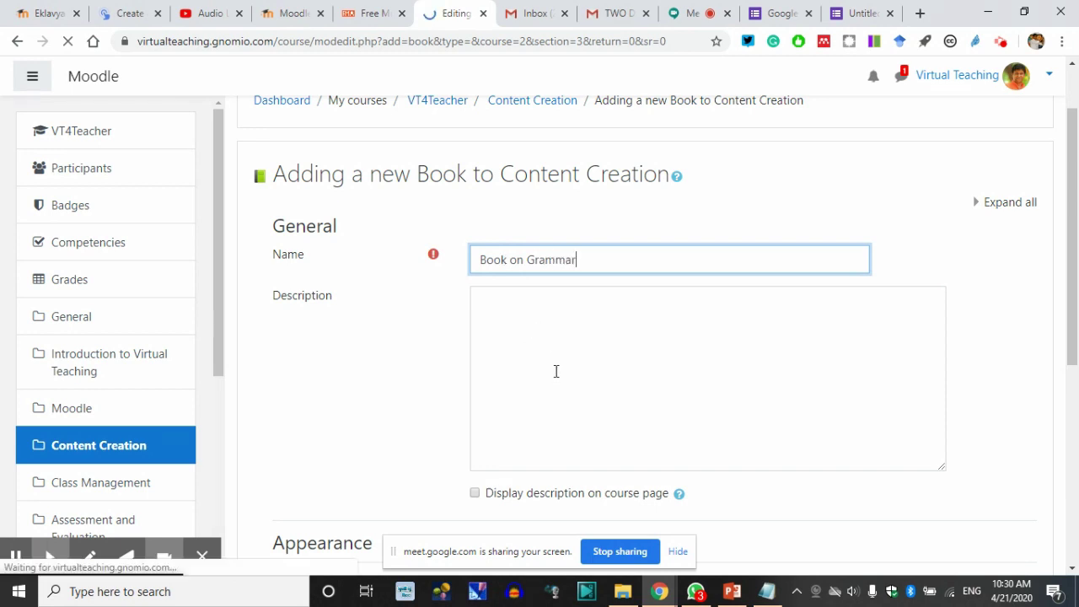
scroll(540, 421, "down", 2)
scroll(450, 366, "down", 2)
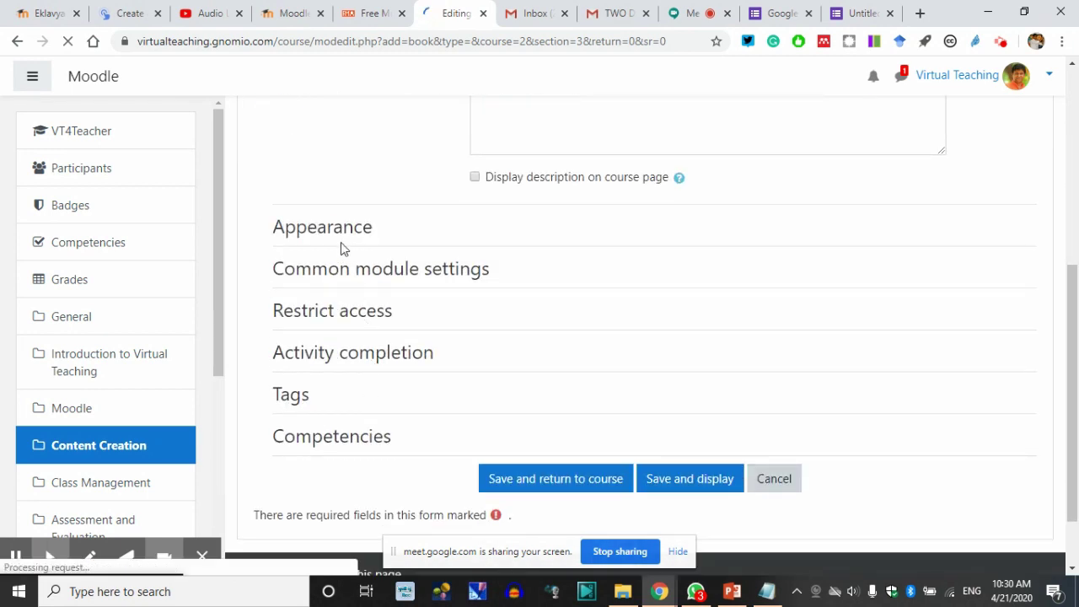
left_click(261, 229)
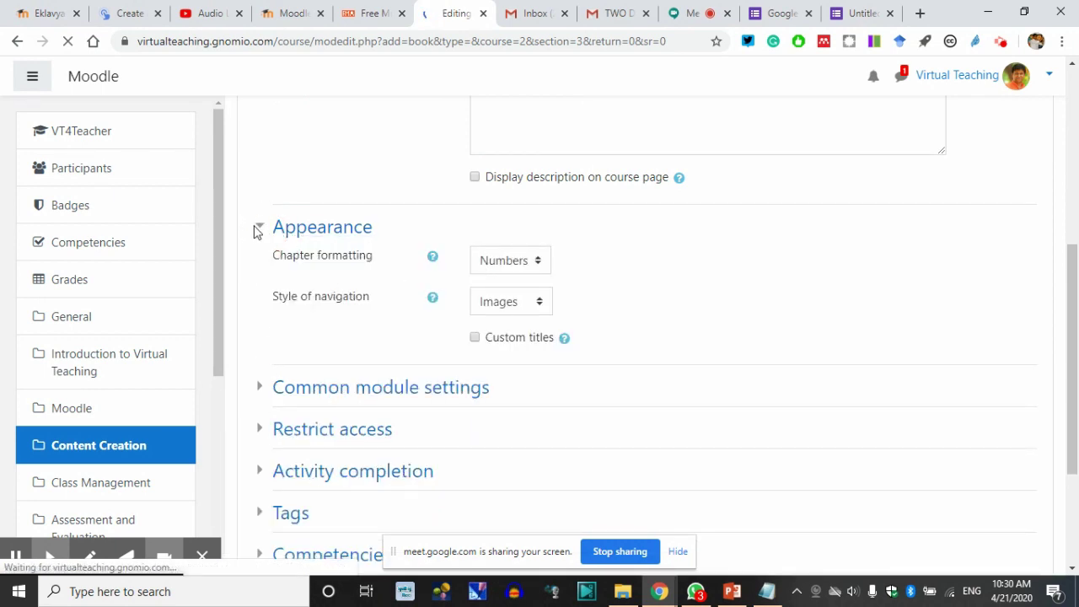
left_click(258, 228)
scroll(379, 362, "down", 2)
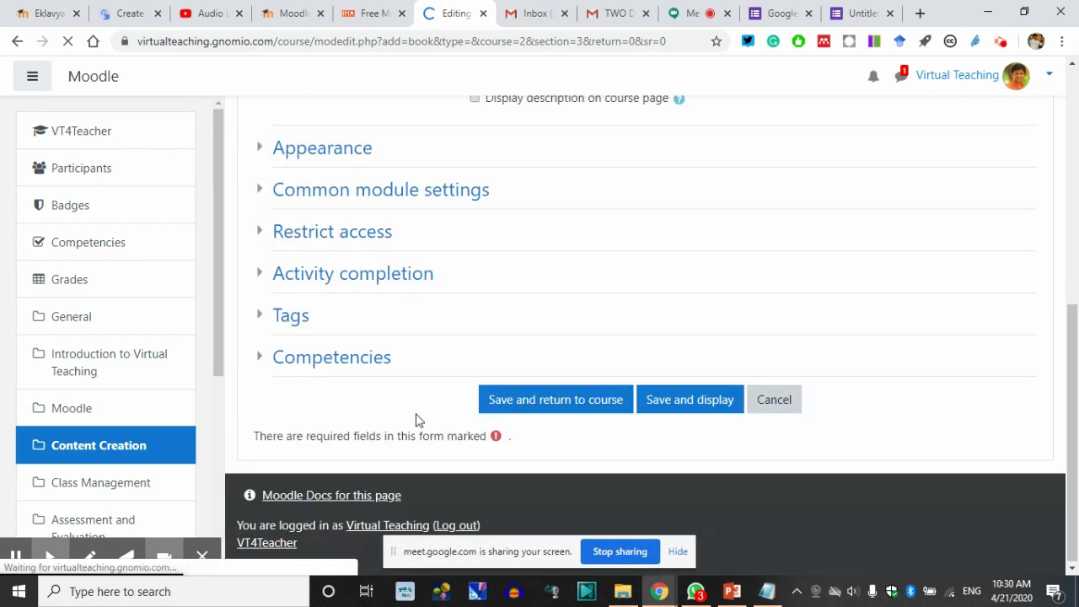
left_click(562, 409)
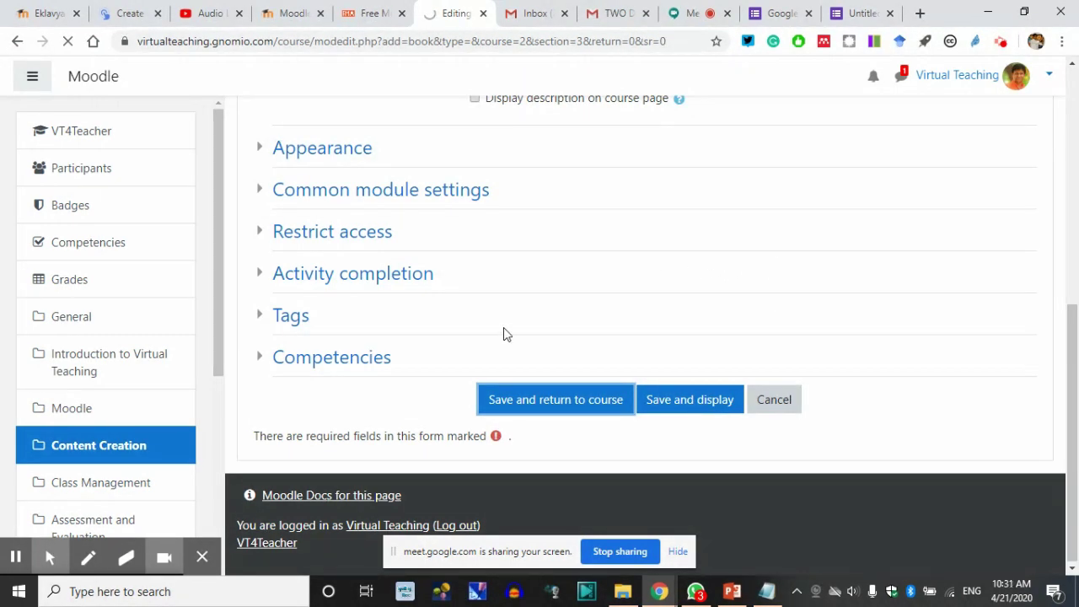
scroll(503, 335, "up", 4)
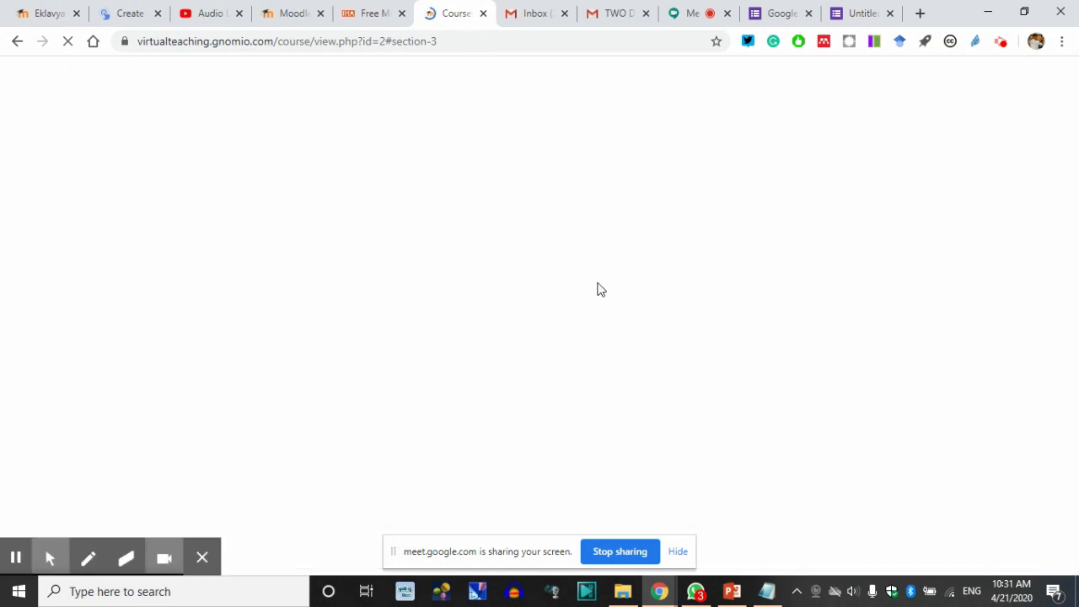
Step: Open Book on Grammar and title its first chapter 'Introduction to English Language'
scroll(438, 428, "down", 6)
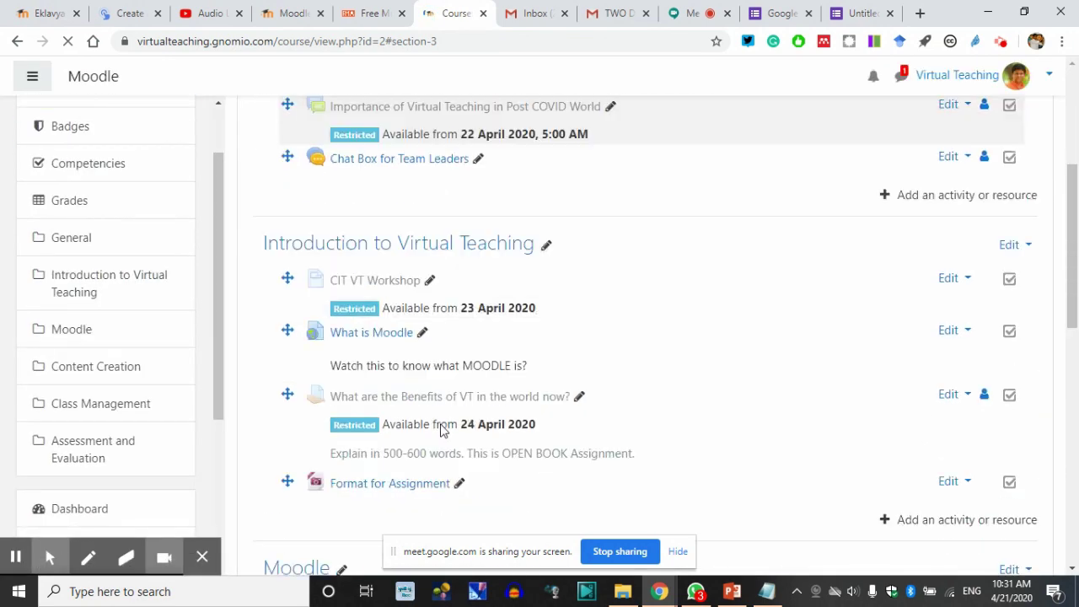
scroll(386, 368, "down", 5)
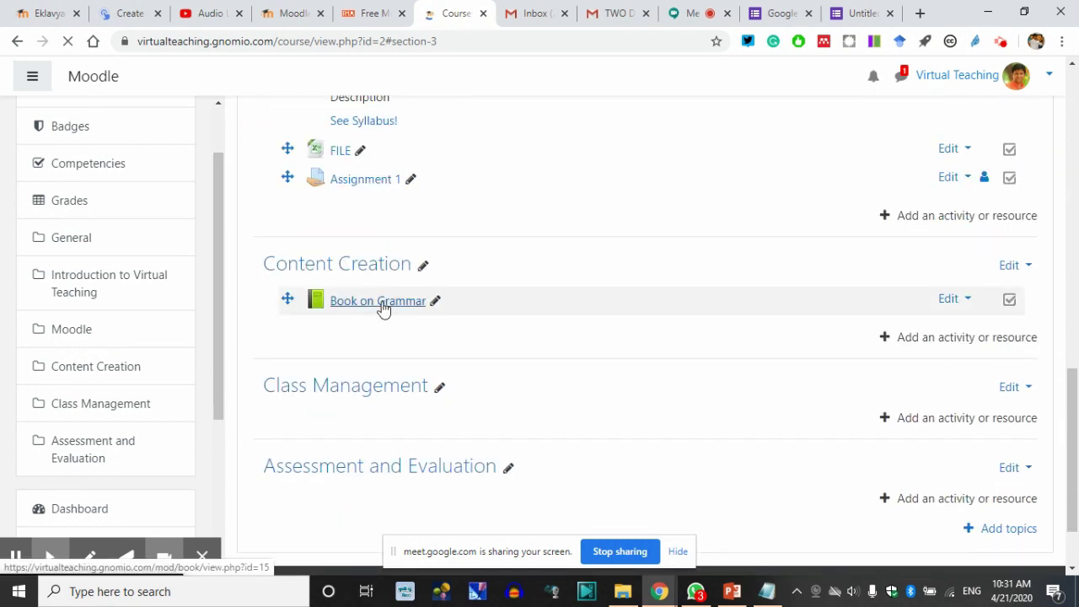
left_click(383, 308)
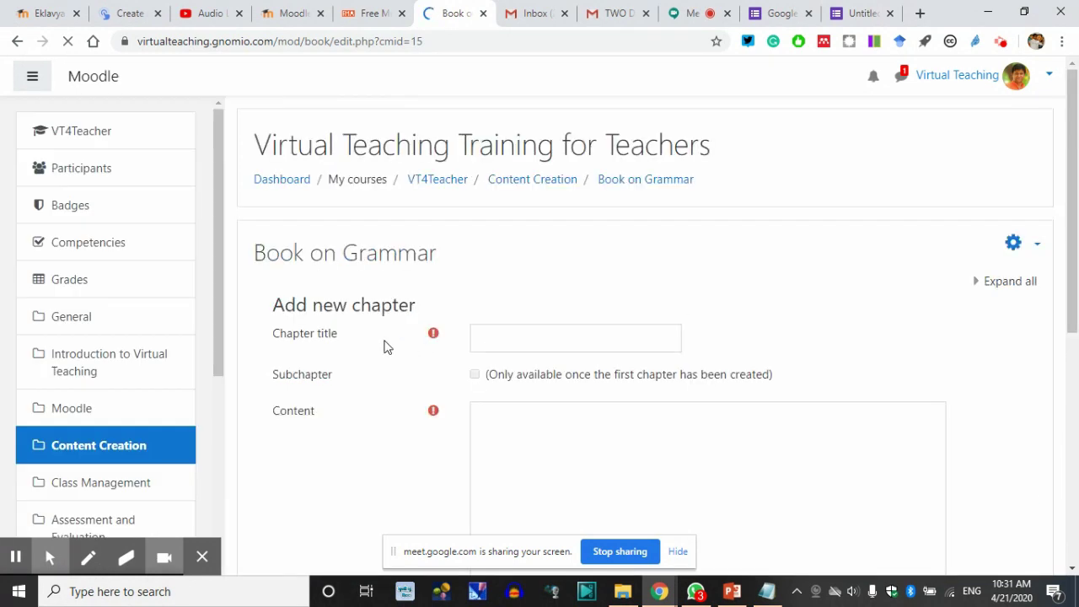
left_click(531, 342)
scroll(531, 337, "down", 1)
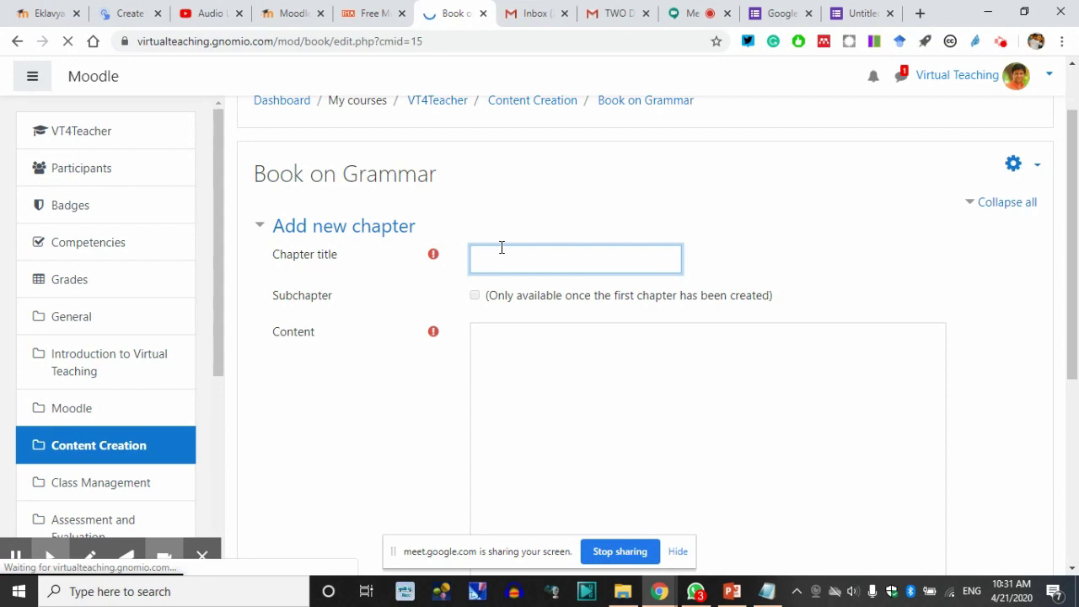
type("ntroduction t")
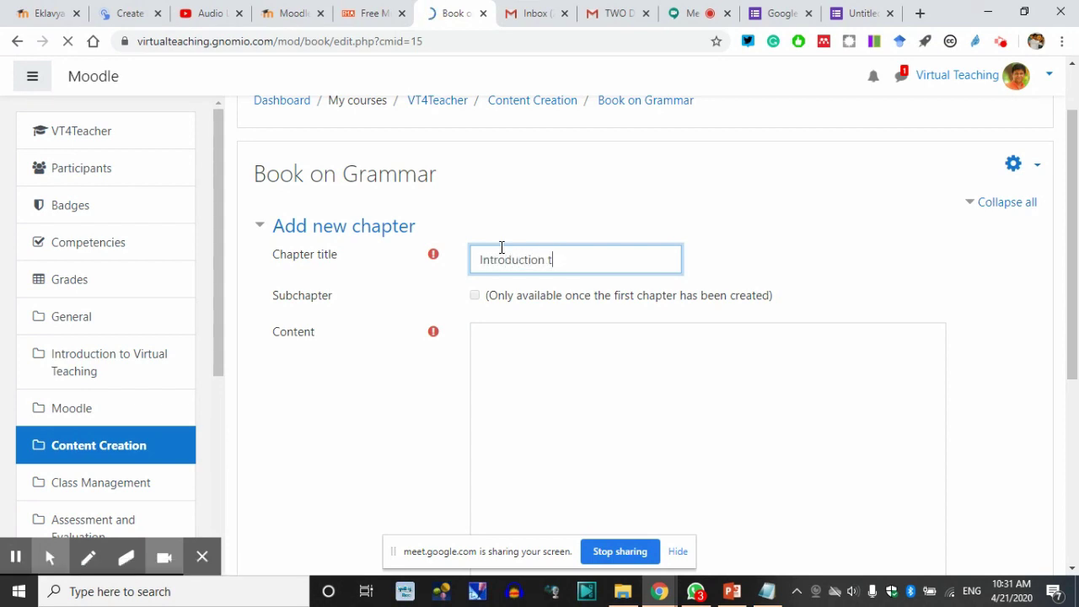
type("o English")
scroll(502, 249, "down", 4)
scroll(502, 251, "up", 4)
scroll(512, 253, "up", 1)
left_click(621, 301)
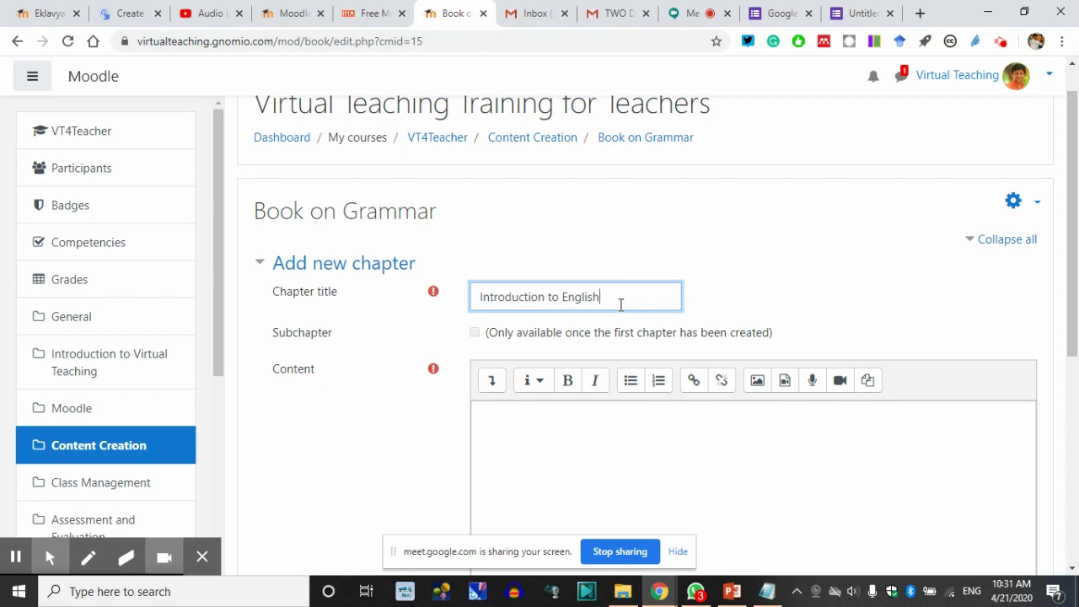
type("Language")
scroll(590, 428, "down", 2)
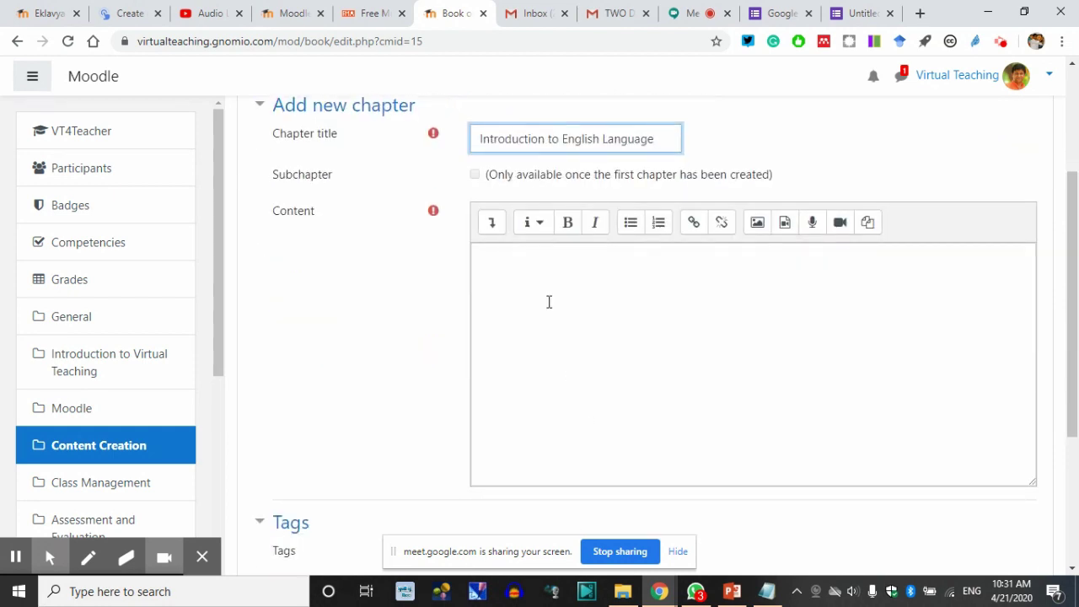
scroll(547, 284, "down", 3)
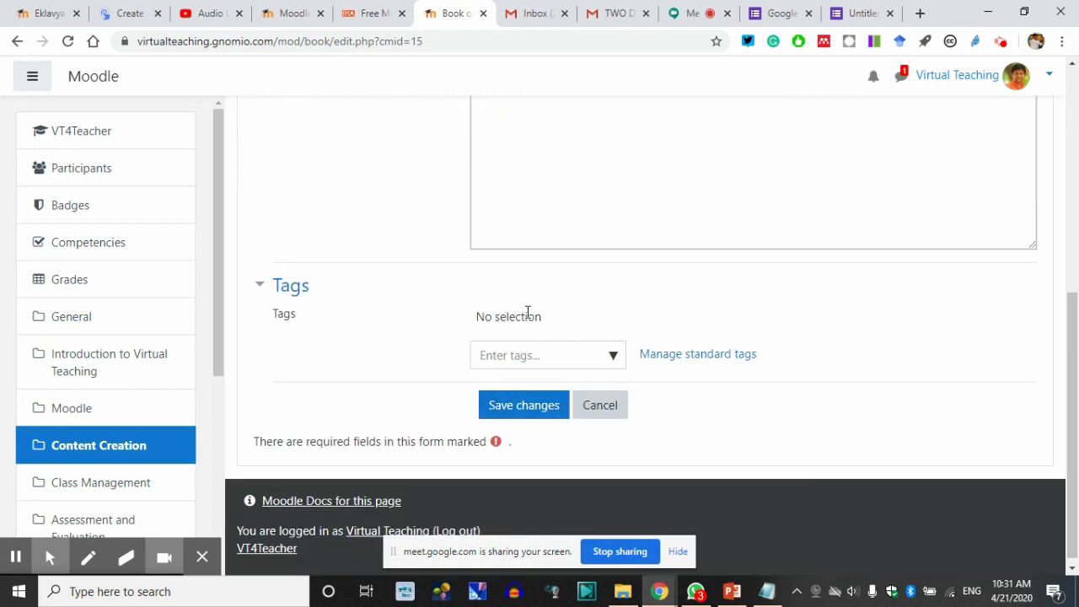
scroll(532, 340, "up", 4)
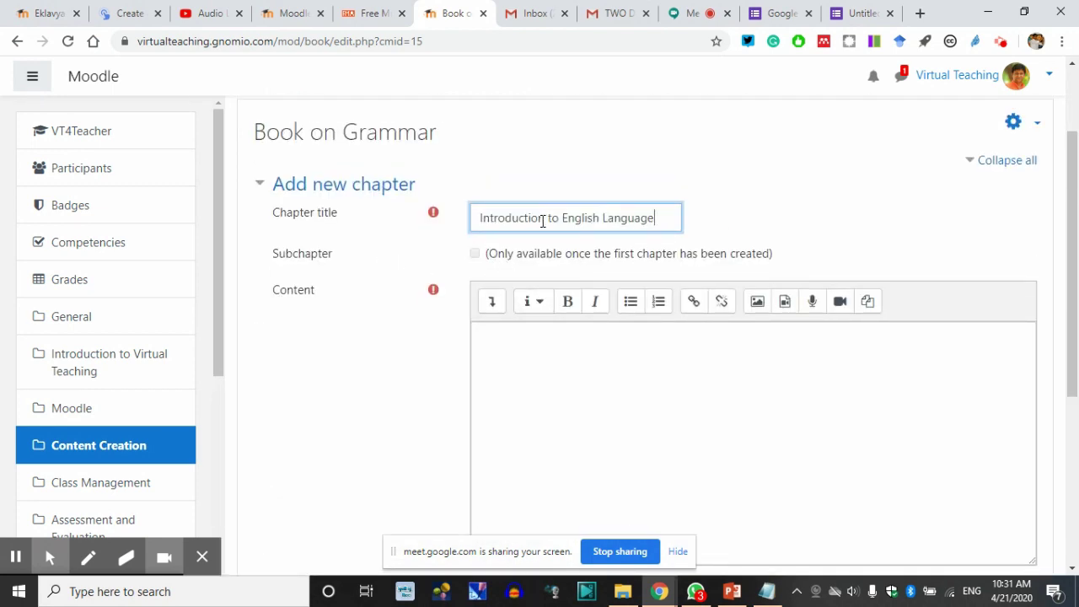
Step: Enter the chapter content 'Chap' and save the chapter
left_click(510, 342)
scroll(511, 342, "down", 5)
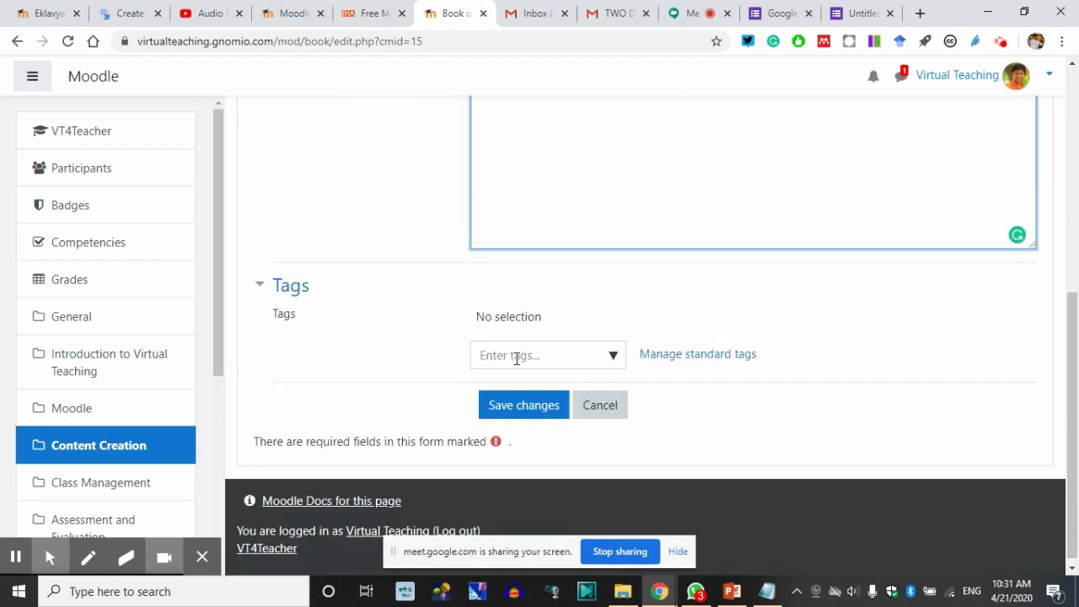
left_click(517, 408)
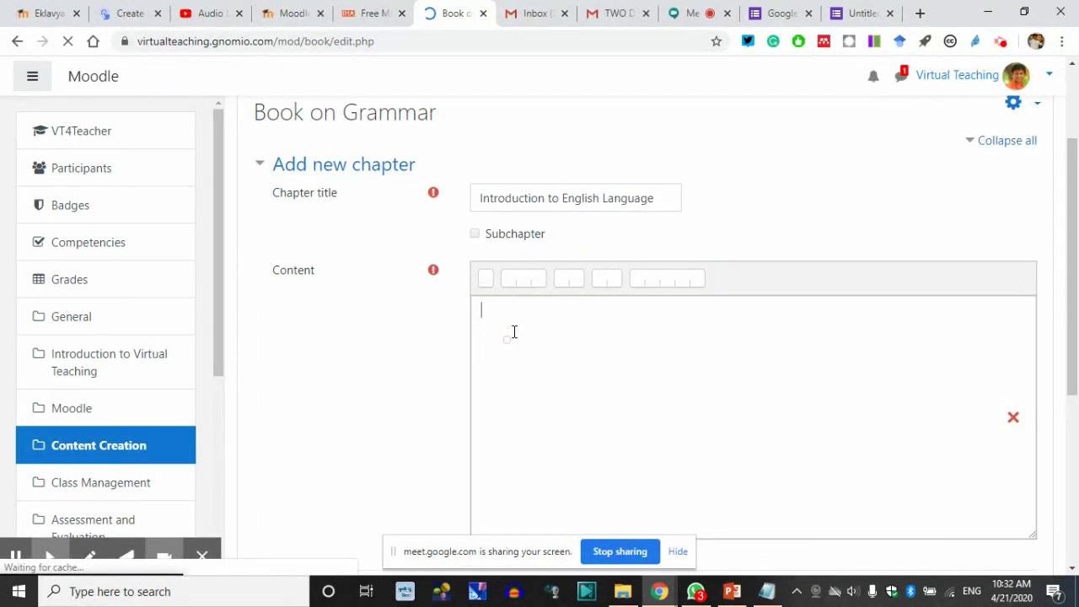
left_click(513, 332)
type("Chapter 1")
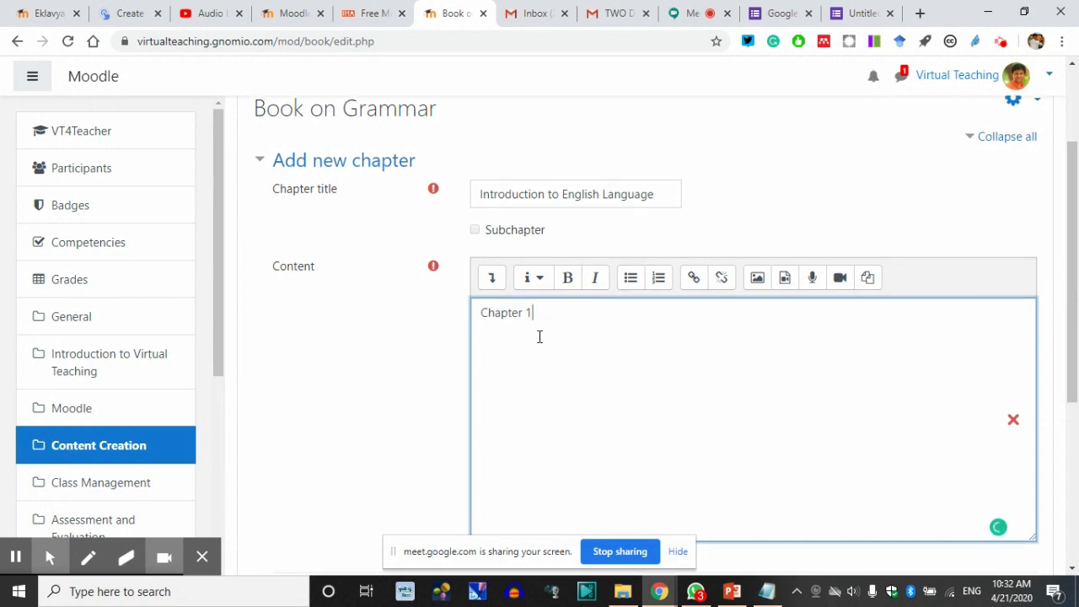
scroll(537, 337, "down", 3)
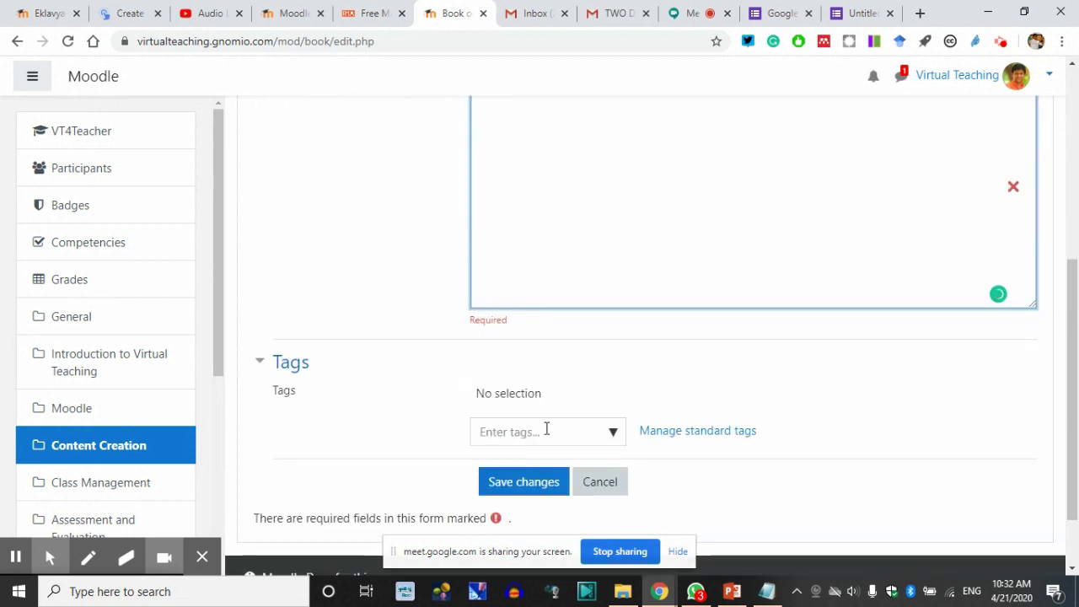
left_click(533, 487)
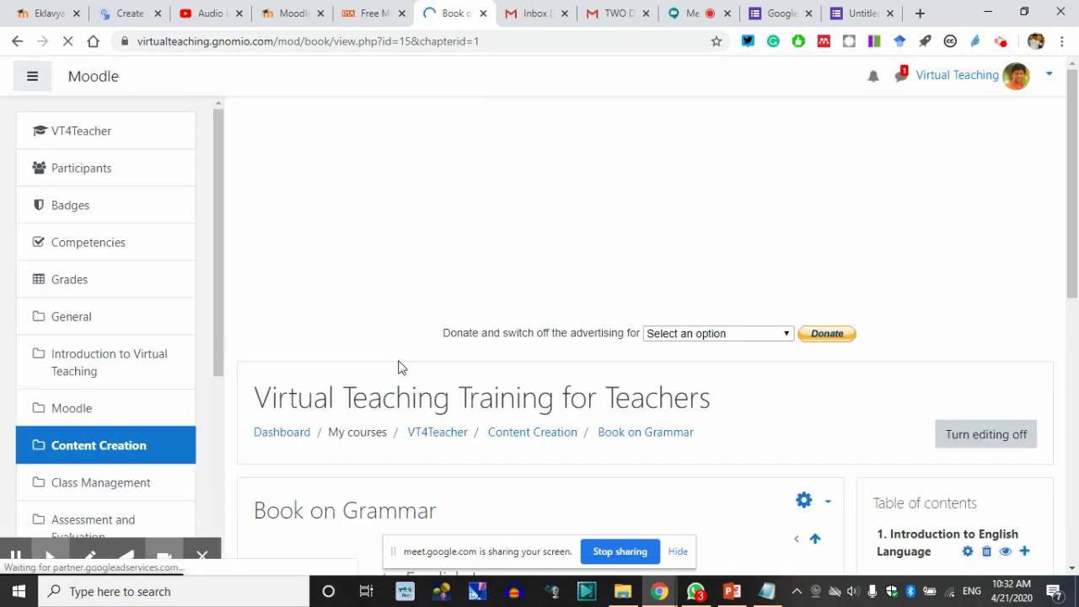
Step: Open a blank 'Add new chapter' form after '1. Introduction to English Language' in Book on Grammar
scroll(404, 357, "down", 3)
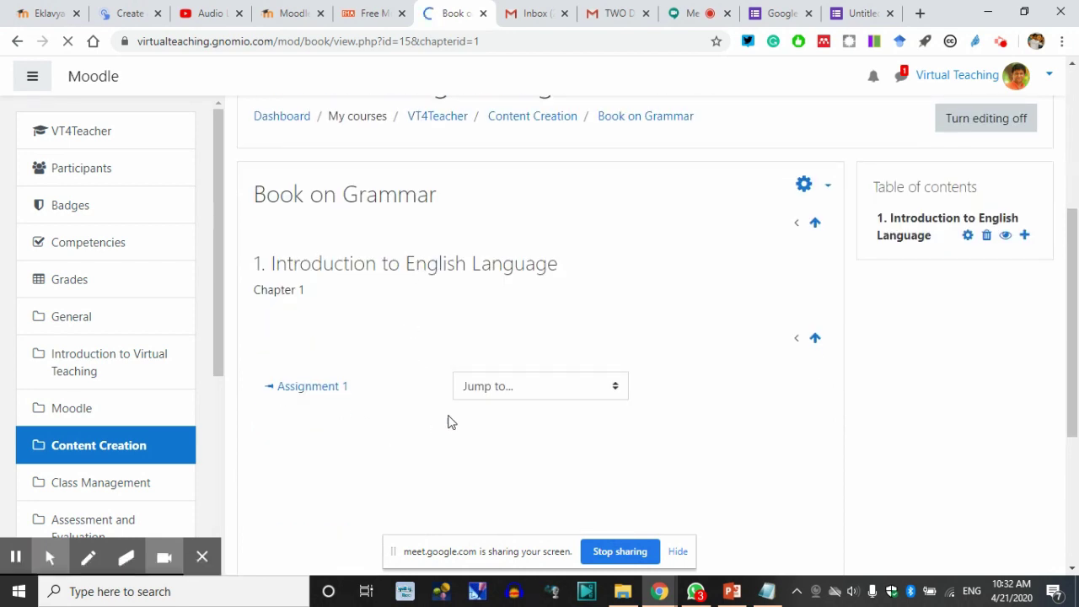
left_click(830, 189)
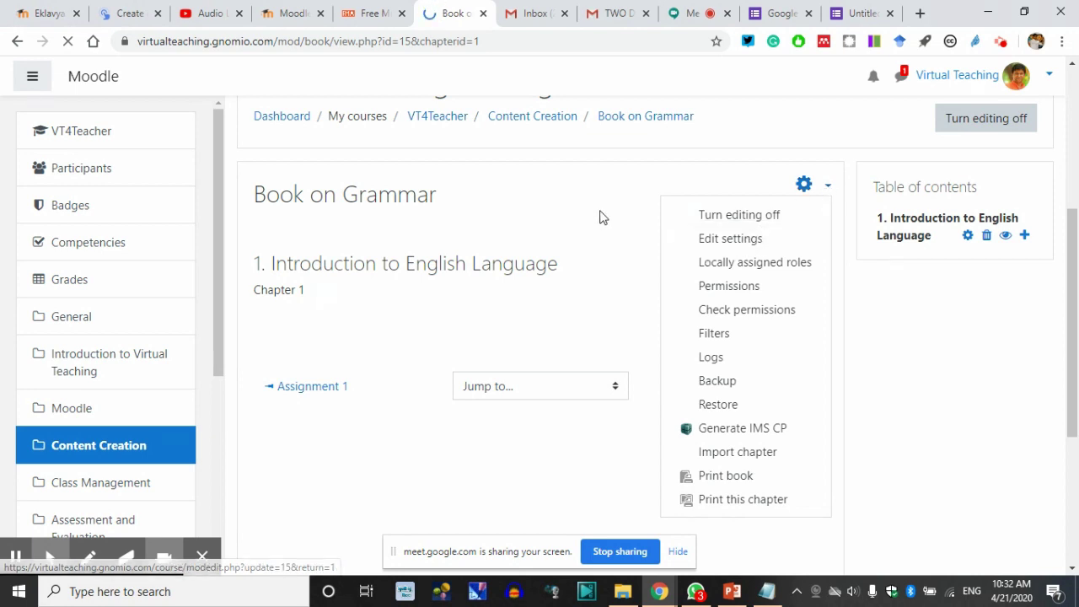
key("Escape")
left_click(507, 266)
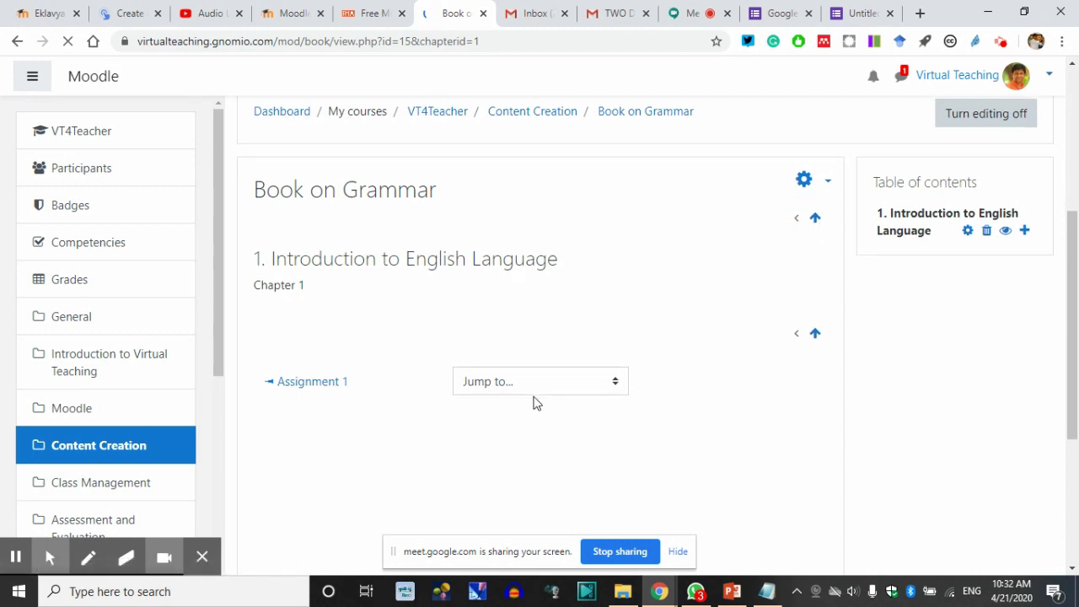
scroll(778, 234, "down", 1)
scroll(814, 234, "up", 1)
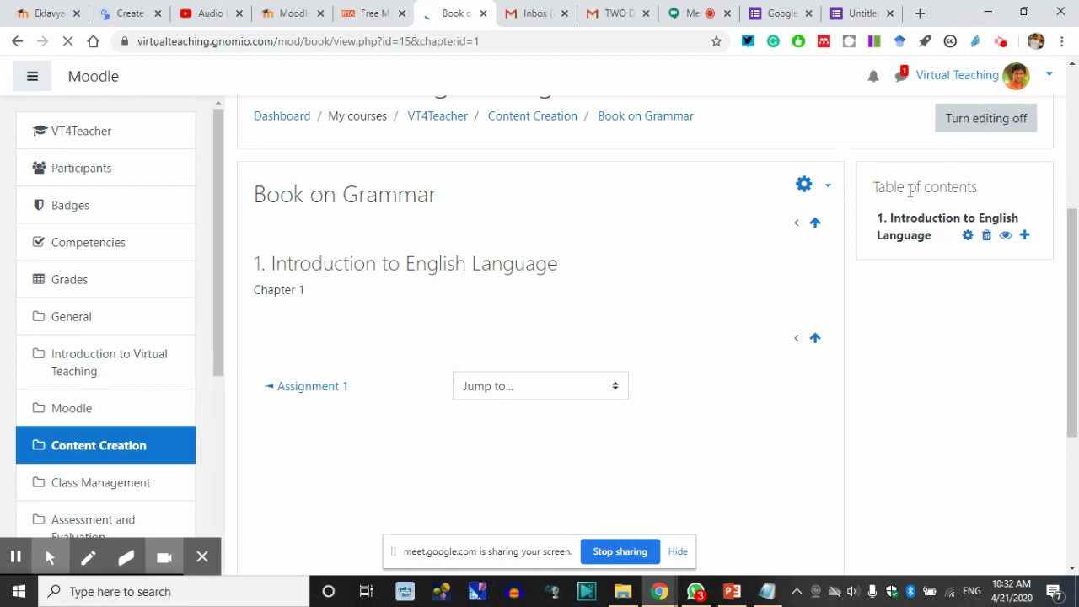
left_click_drag(873, 190, 955, 185)
left_click(978, 291)
left_click(1025, 236)
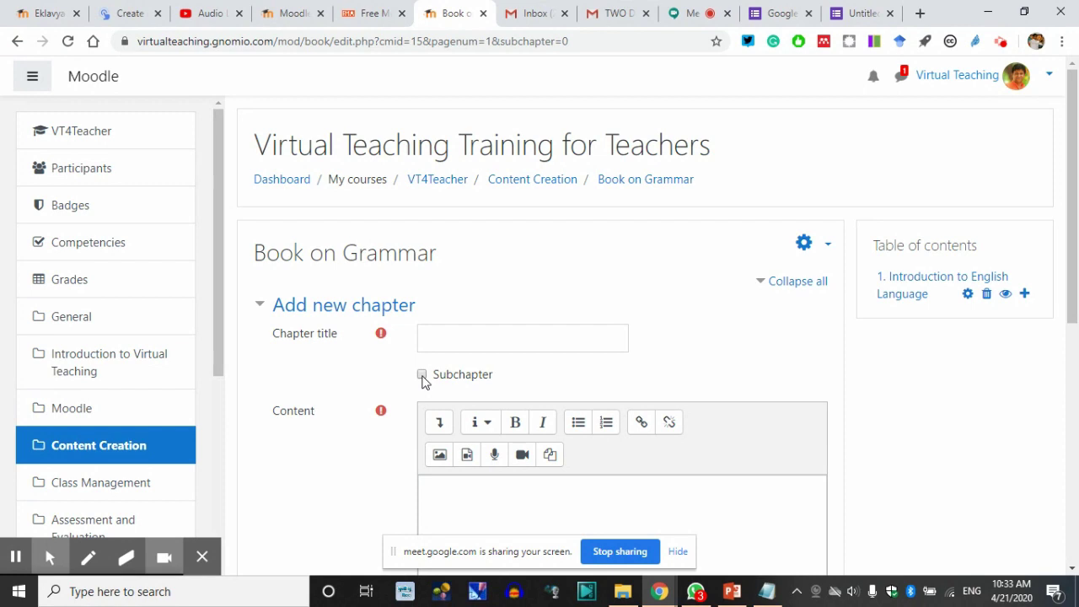
Step: Create subchapter 'Chapter 2' with 'Chapter 2' as its content, and save it
left_click(441, 334)
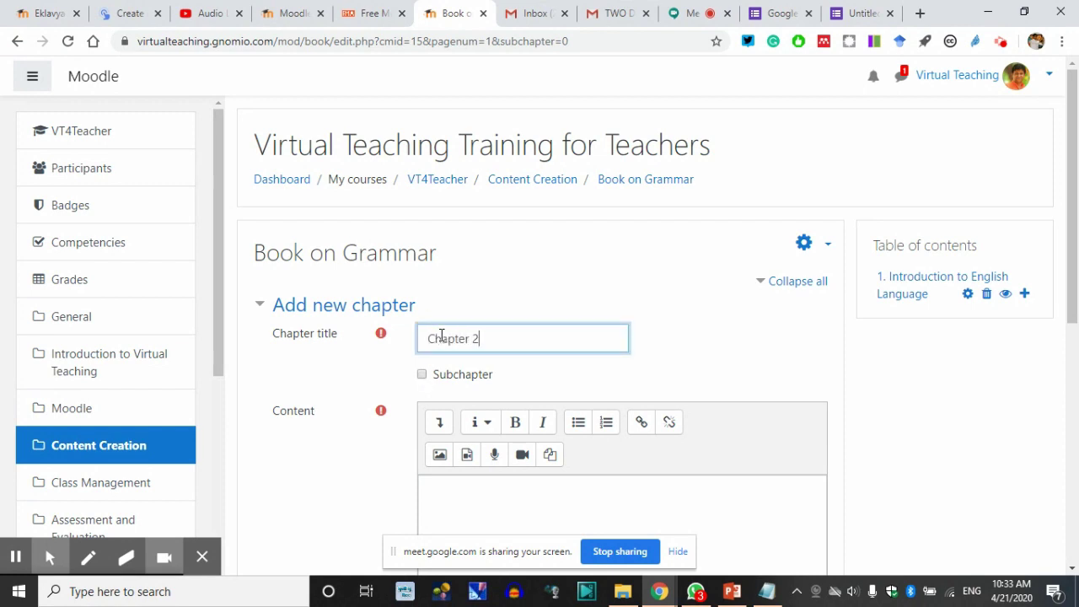
scroll(453, 403, "down", 2)
left_click(460, 340)
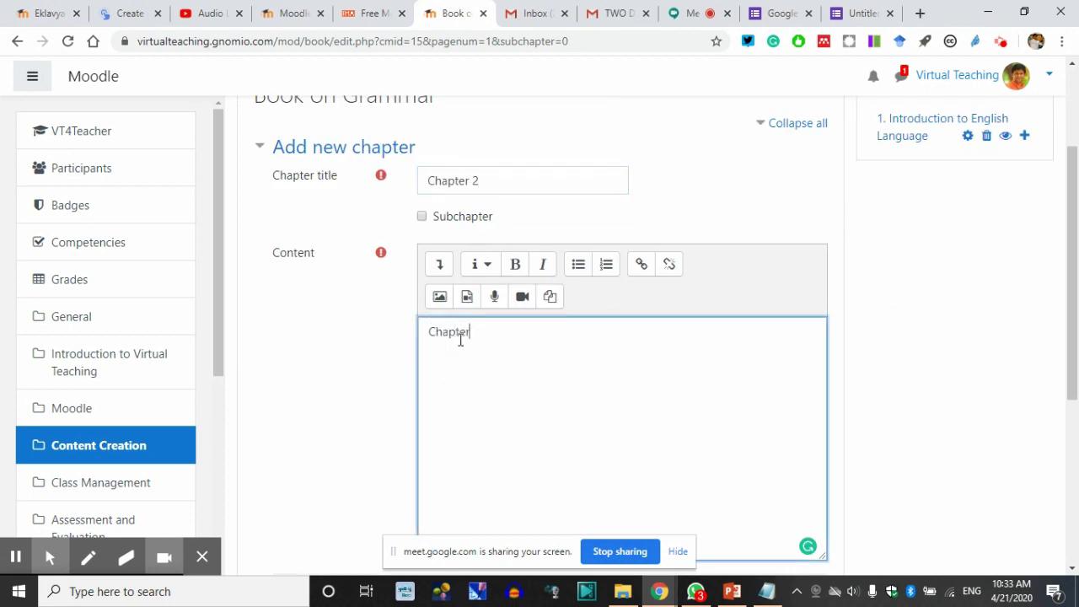
left_click(422, 217)
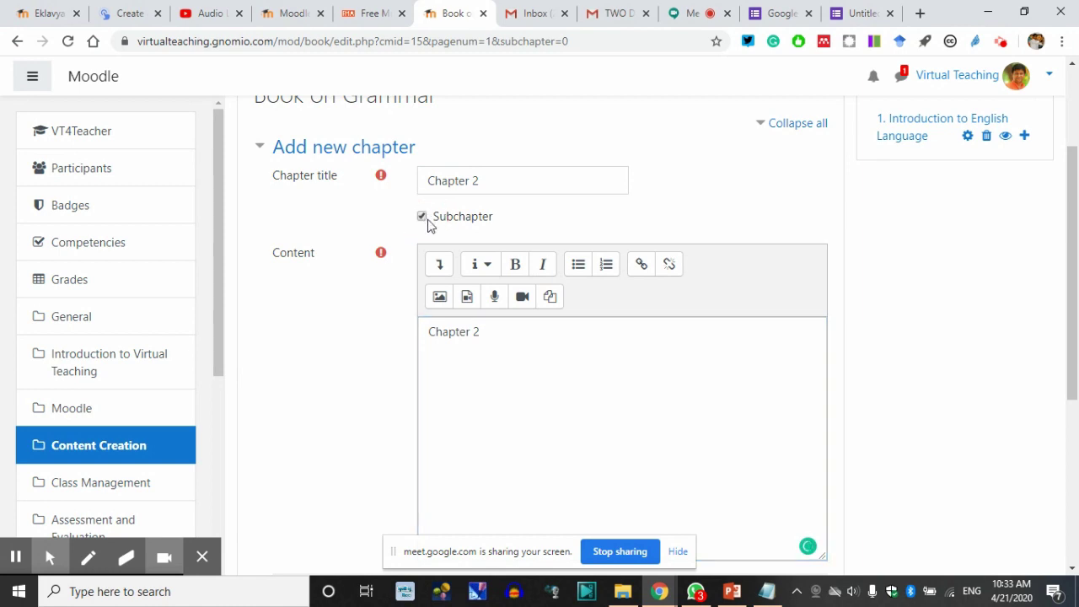
scroll(496, 324, "down", 4)
left_click(463, 411)
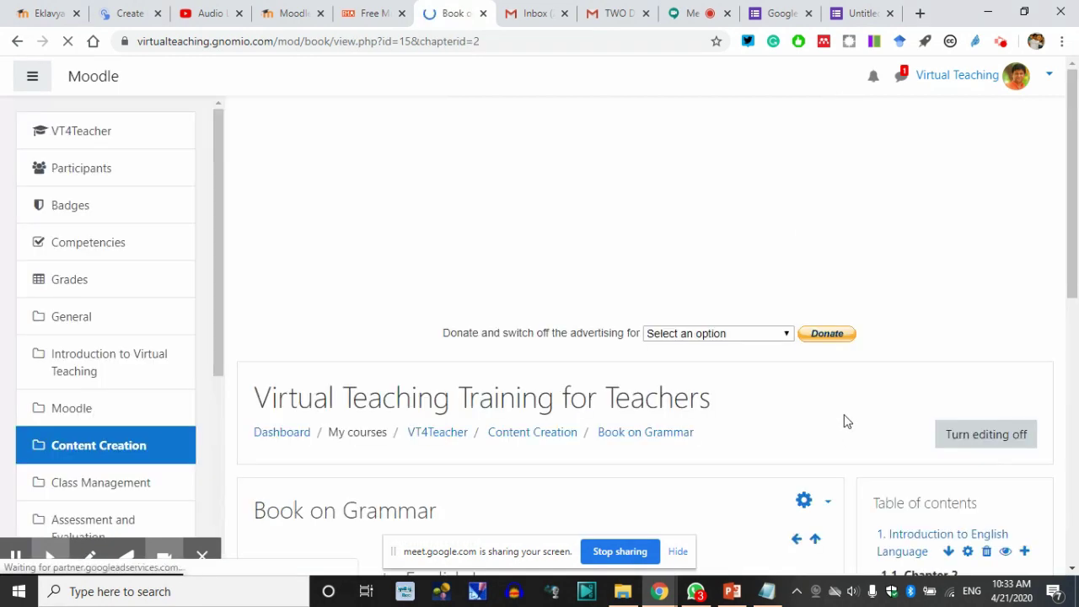
Step: Go back to the Introduction to English Language chapter and open Book on Grammar's Edit settings form
scroll(842, 421, "down", 4)
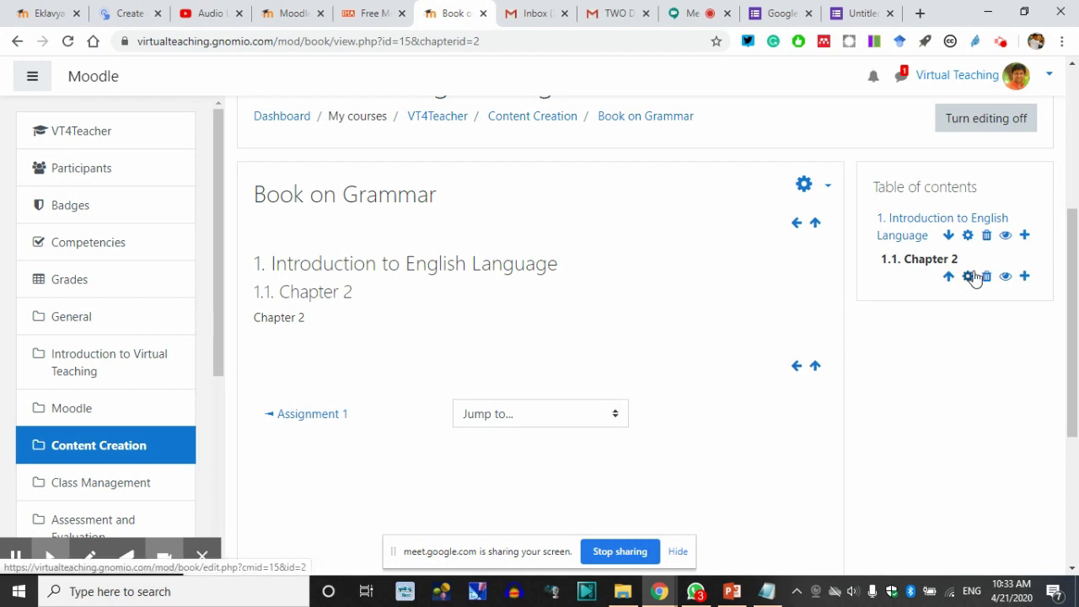
left_click(927, 227)
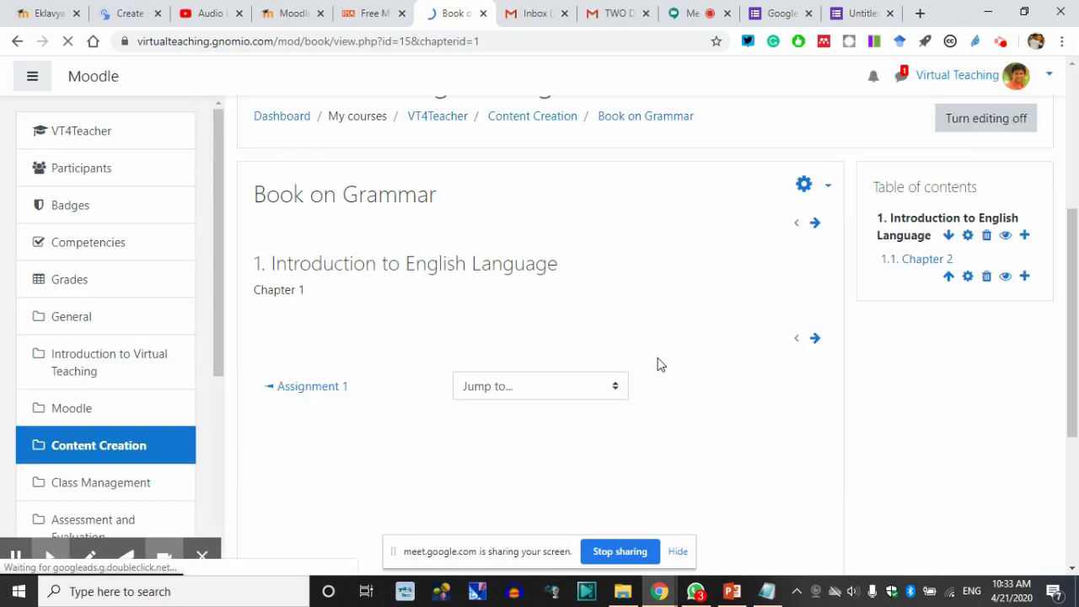
scroll(660, 364, "down", 1)
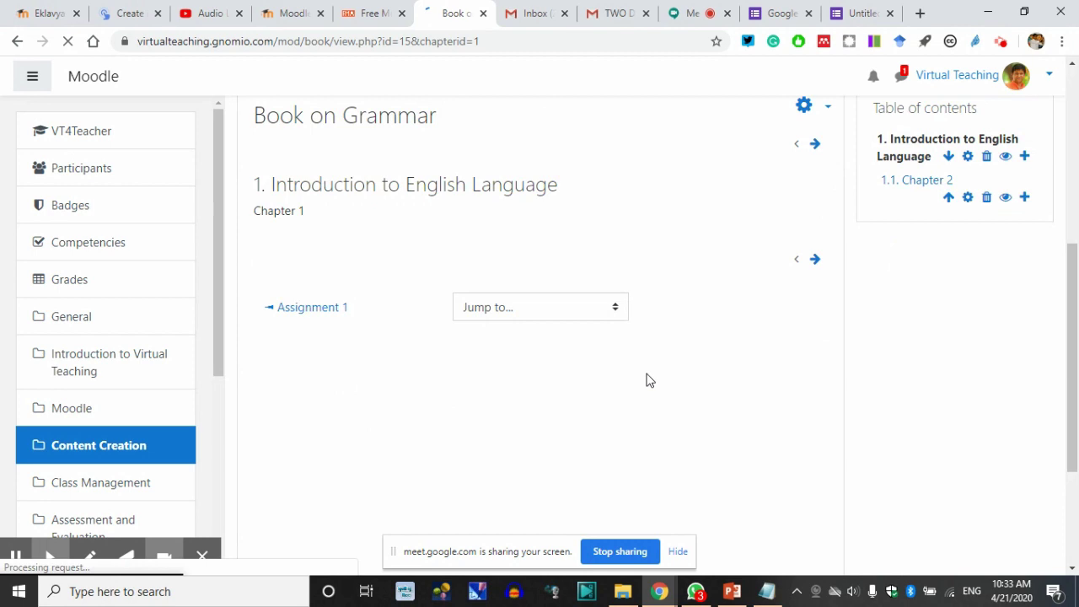
left_click(828, 113)
left_click(745, 166)
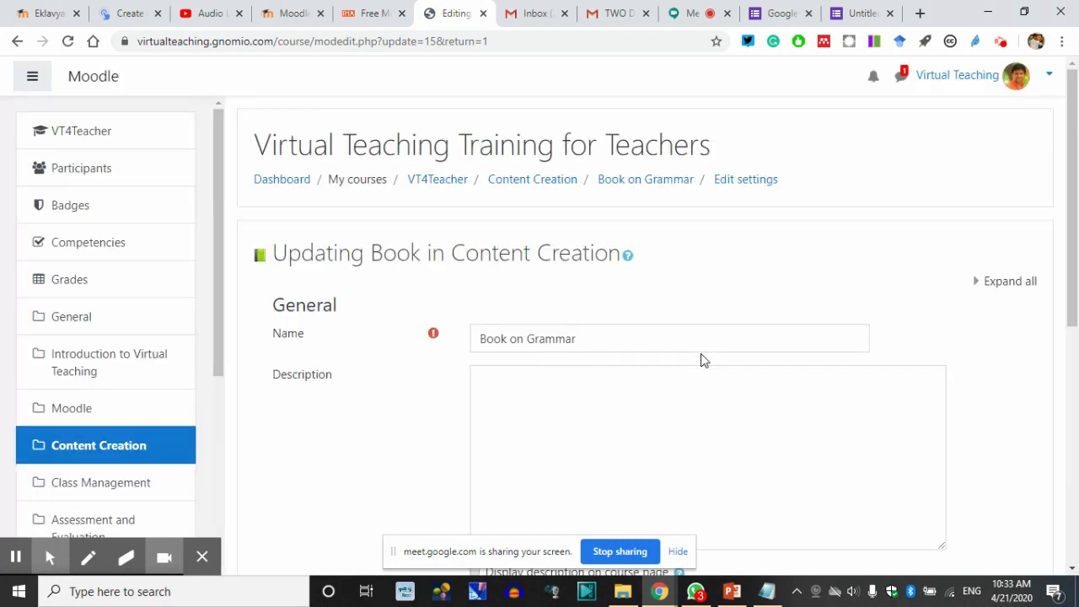
scroll(700, 360, "down", 2)
scroll(556, 250, "down", 3)
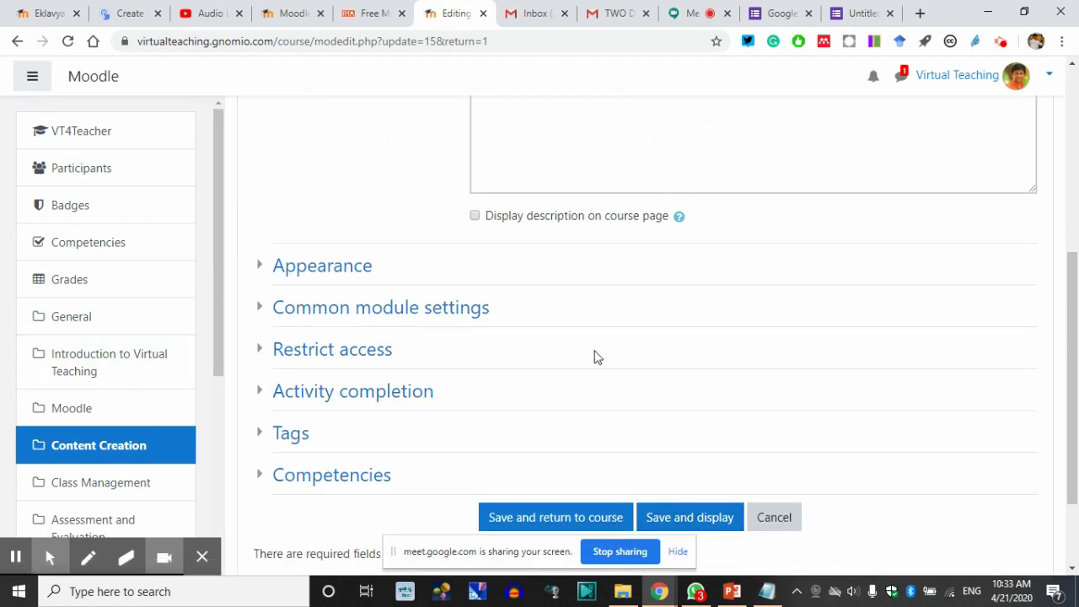
scroll(595, 357, "up", 5)
left_click(715, 447)
scroll(595, 424, "down", 2)
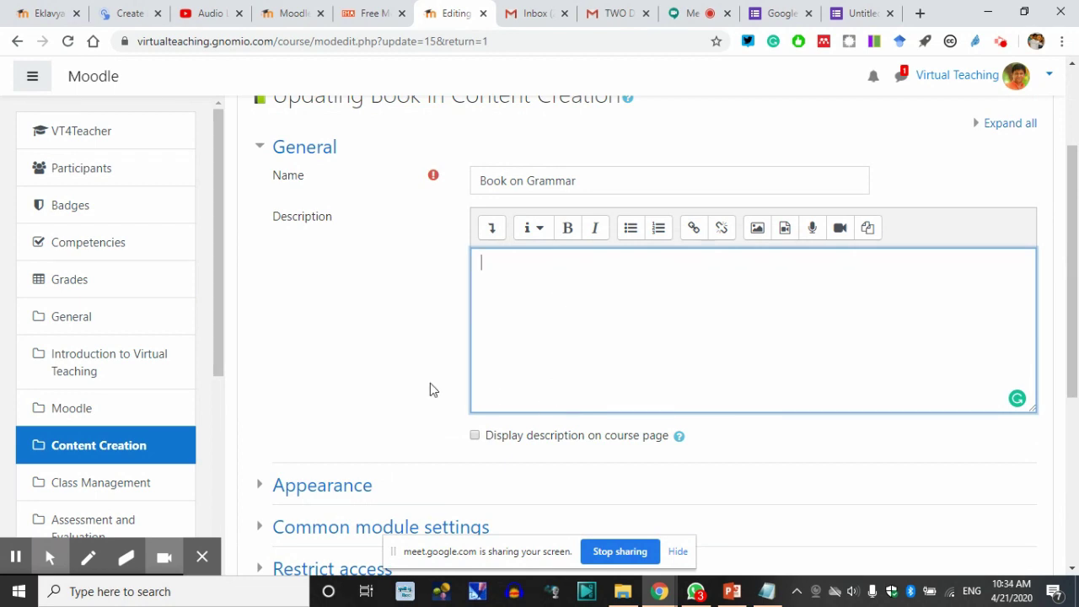
scroll(365, 378, "down", 3)
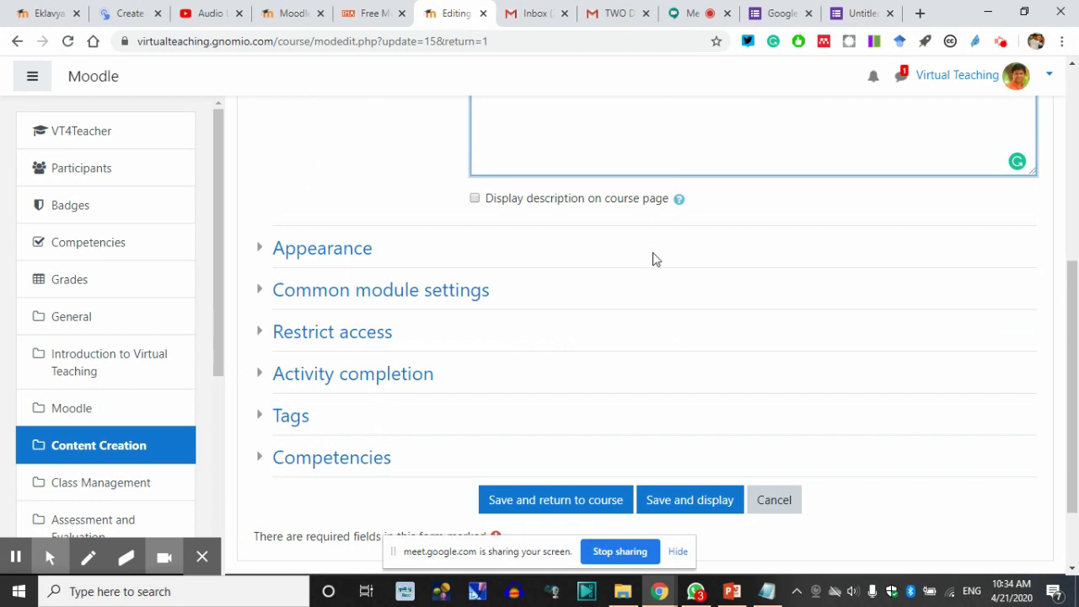
left_click(687, 504)
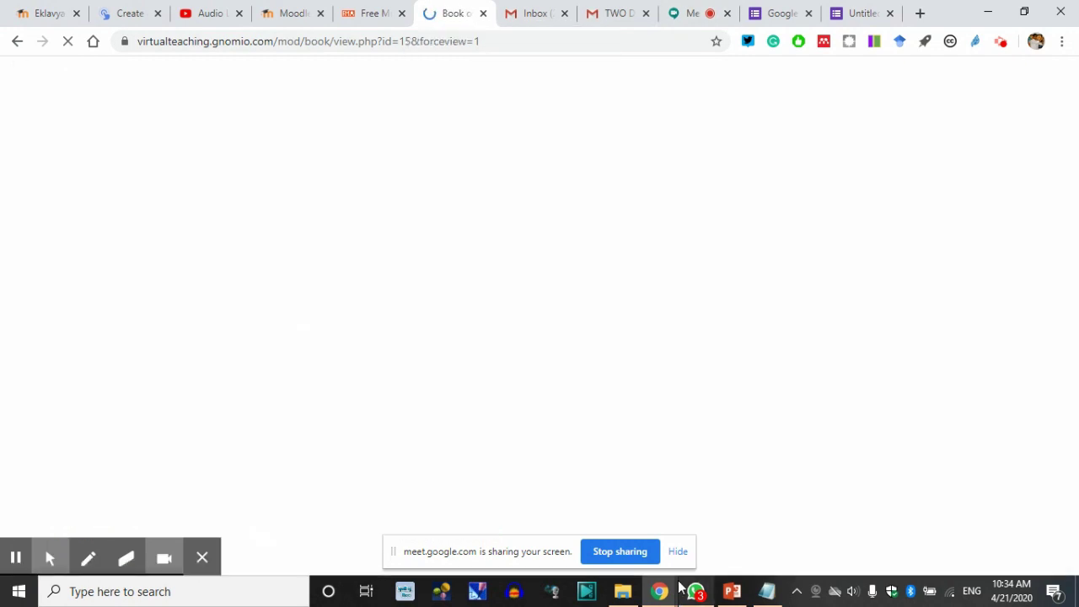
Step: Leave the book for the VT4Teacher course page and bring up the 'Switch role to…' role list
scroll(643, 369, "down", 4)
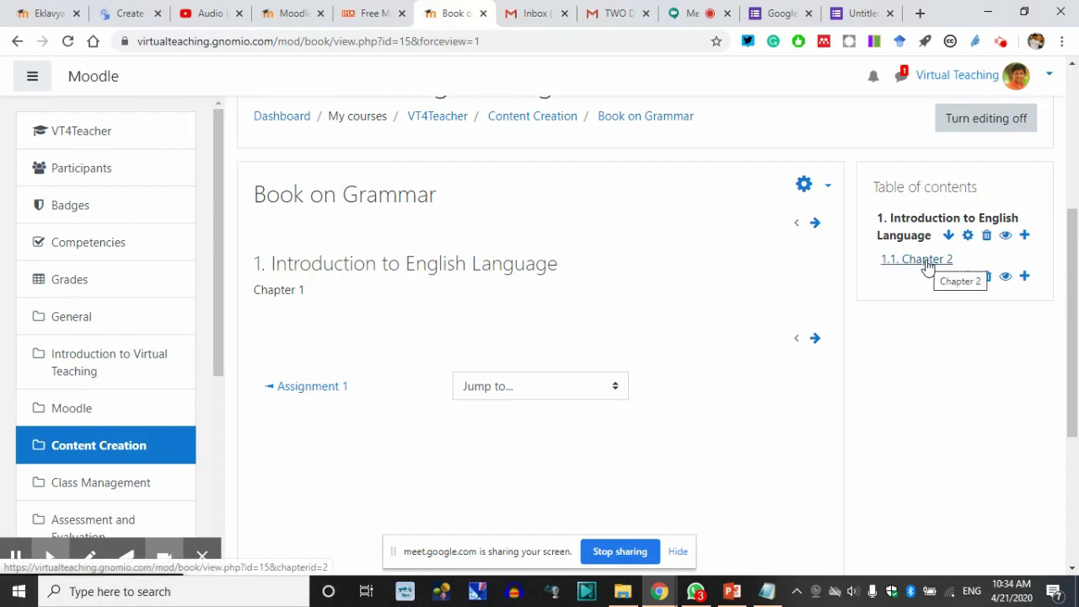
left_click(93, 419)
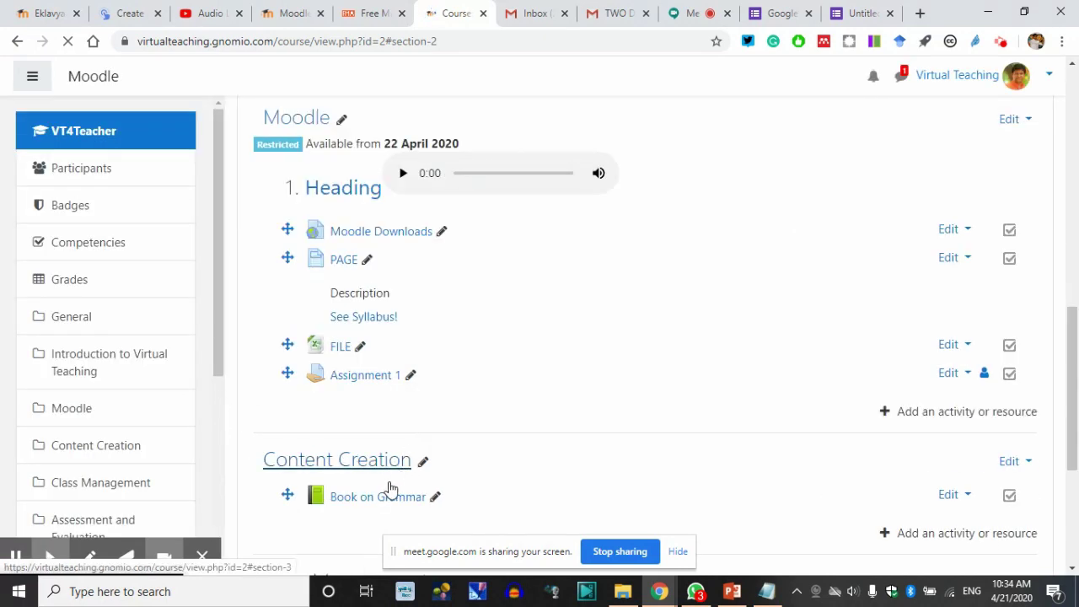
scroll(384, 297, "down", 3)
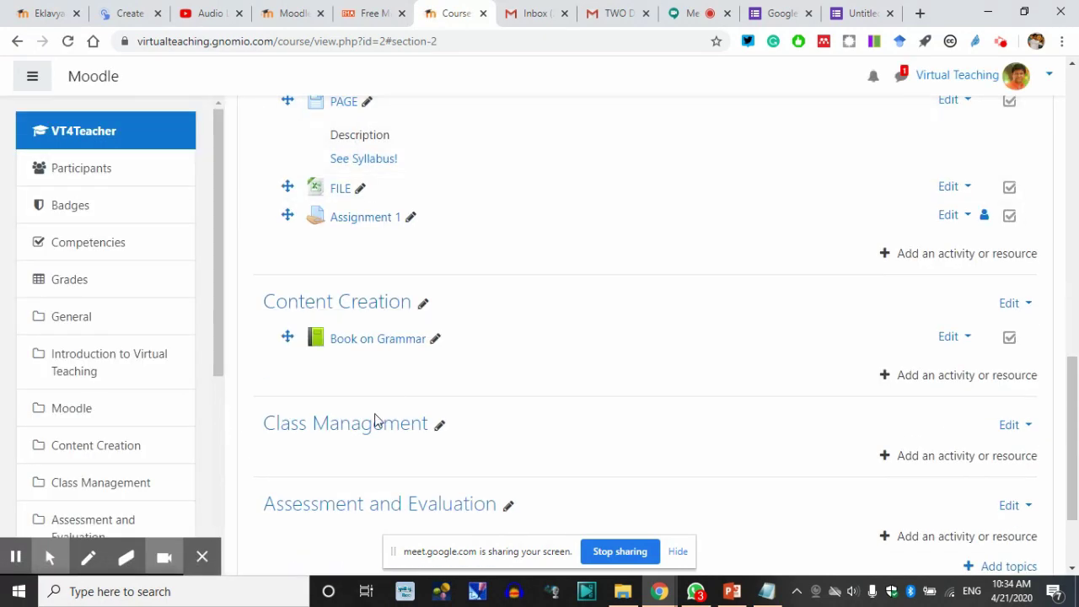
scroll(362, 264, "up", 3)
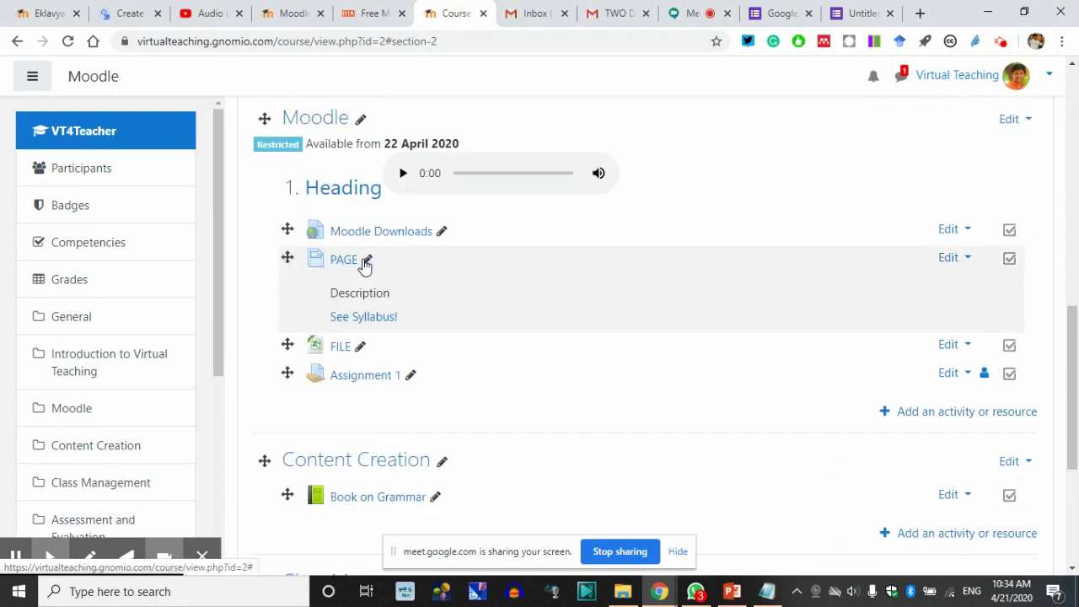
left_click(1049, 77)
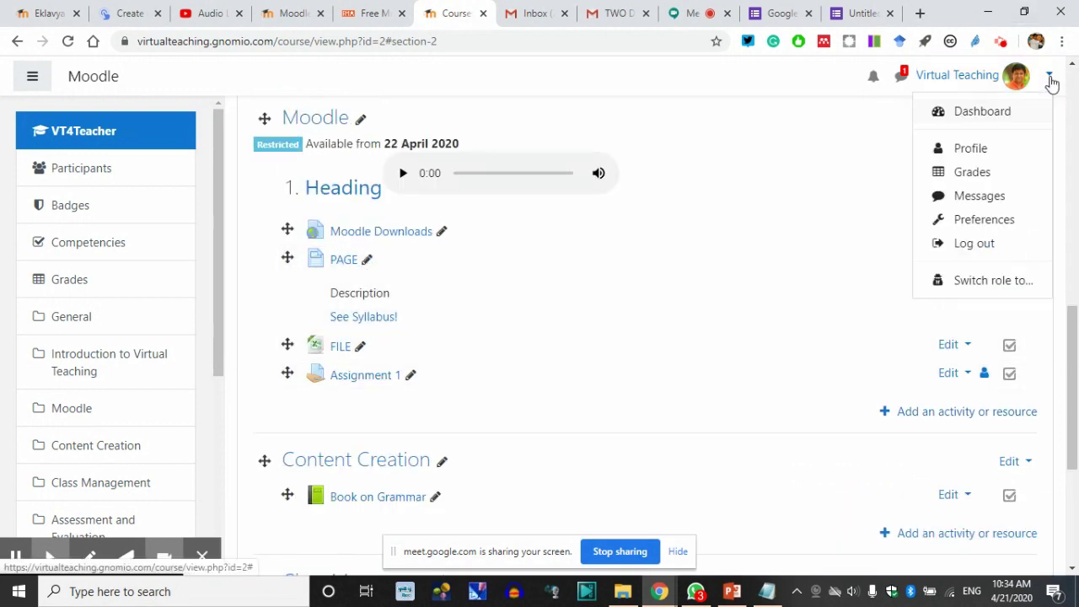
left_click(977, 281)
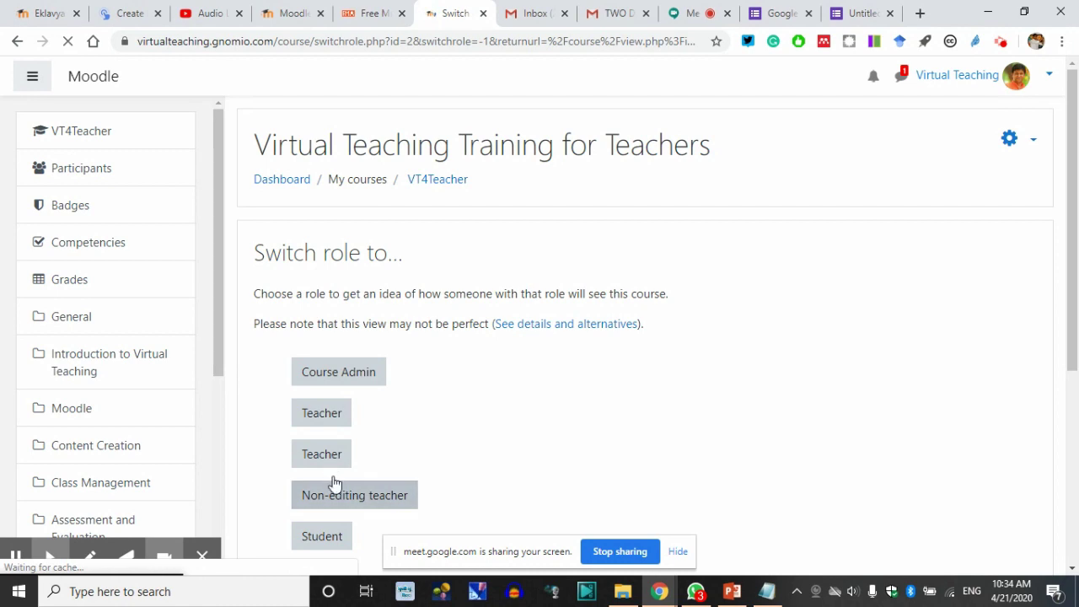
Step: Switch to the Student role and open Book on Grammar from the course page
scroll(346, 488, "down", 1)
left_click(334, 465)
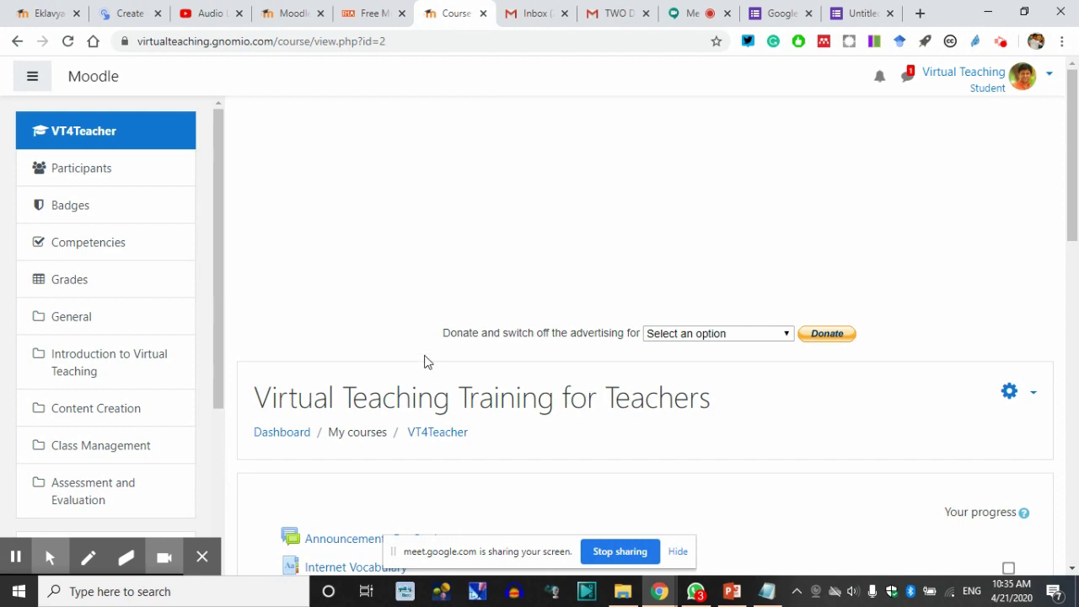
scroll(424, 361, "down", 3)
scroll(436, 358, "down", 9)
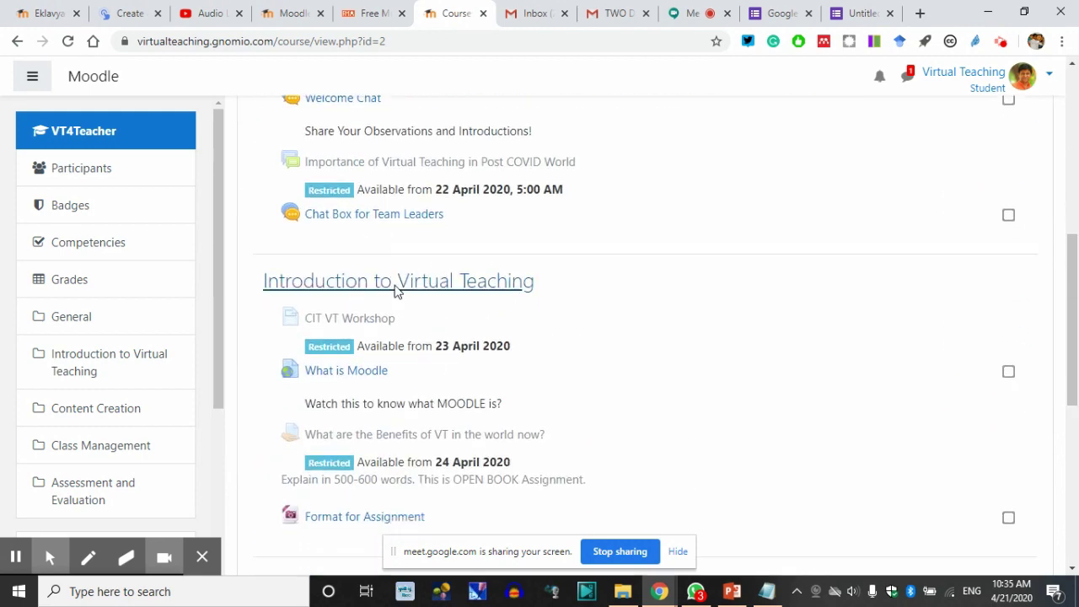
scroll(371, 299, "down", 1)
left_click(375, 281)
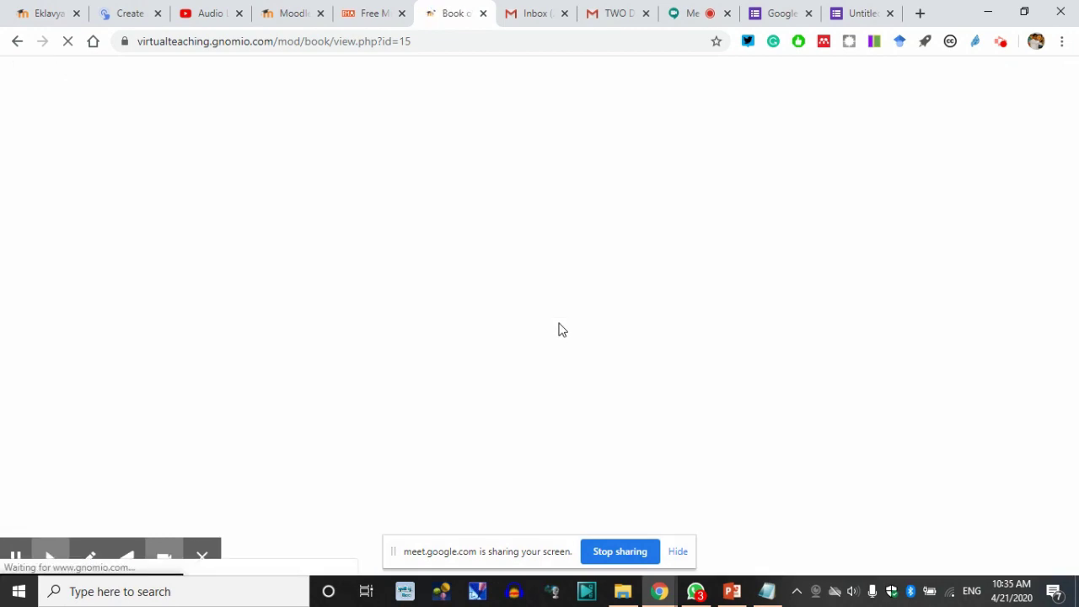
Step: As a student, move from the introduction to view '1.1 Chapter 2'
scroll(566, 331, "down", 2)
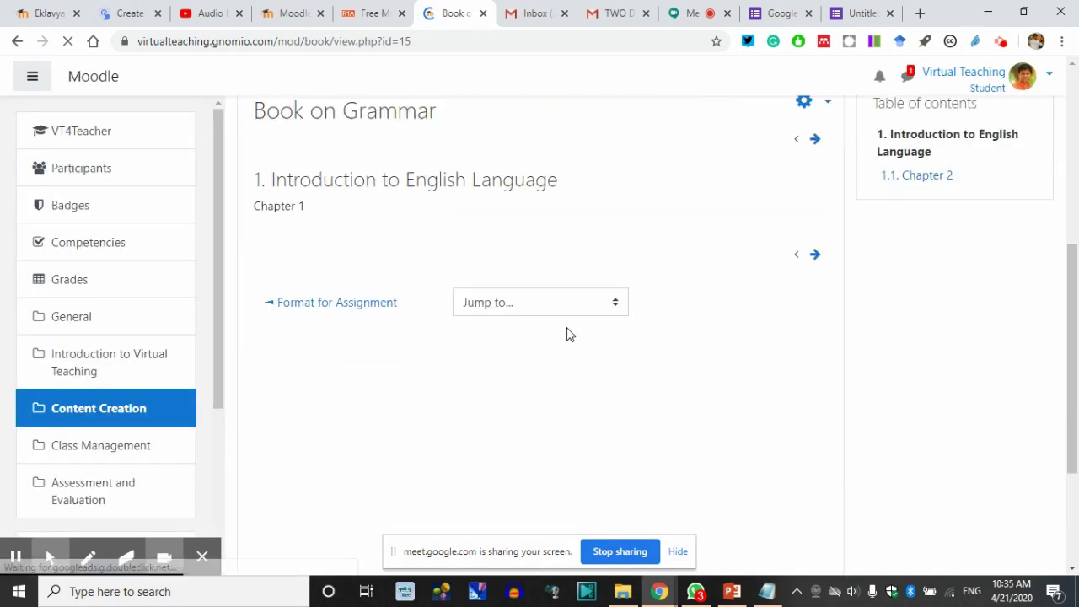
triple_click(281, 208)
left_click(346, 226)
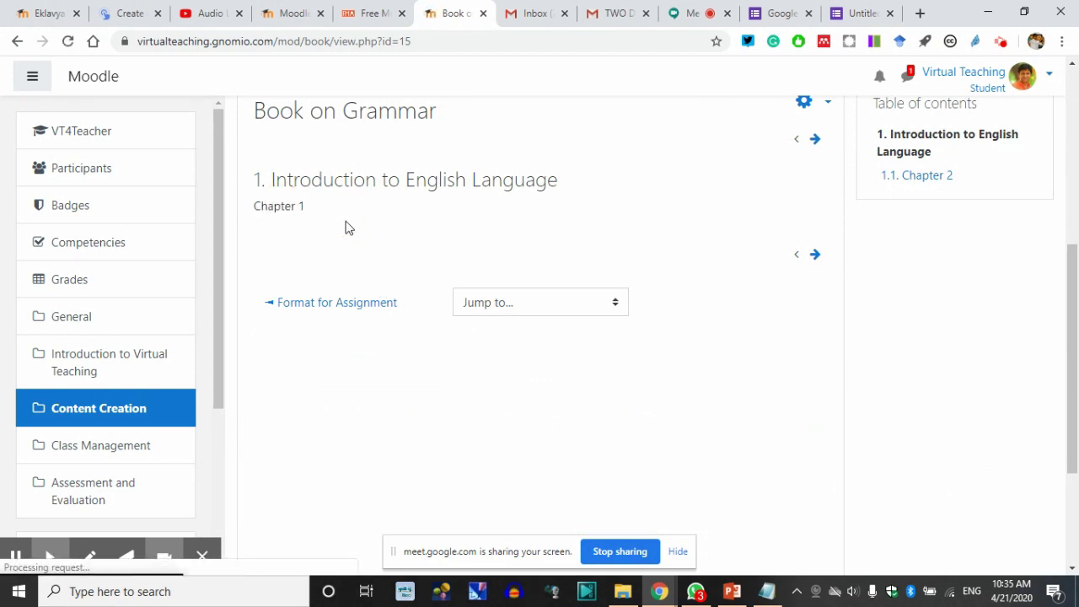
left_click(814, 255)
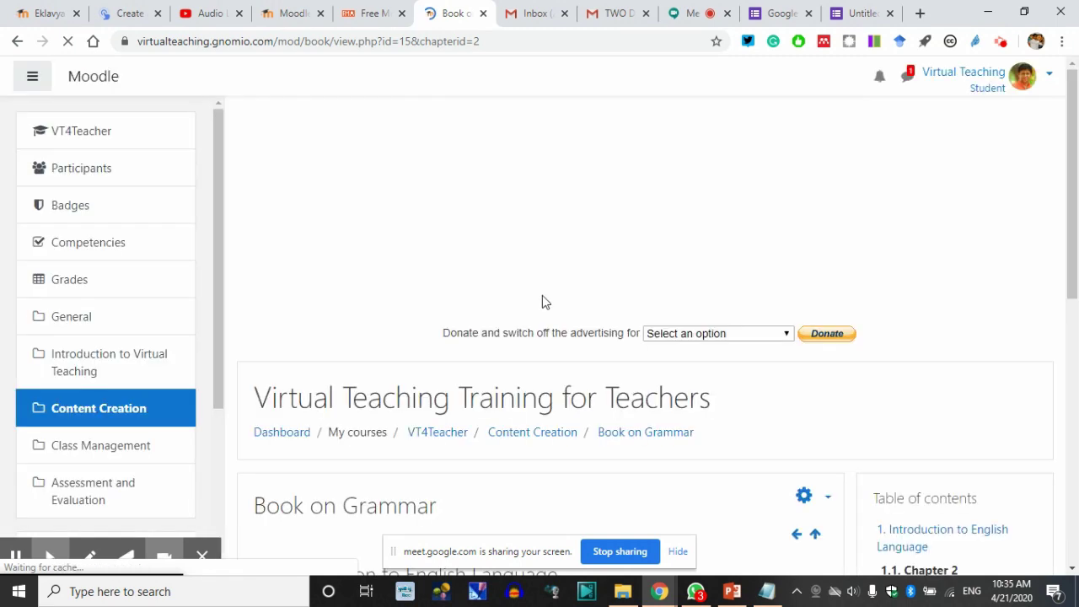
Step: Return to the Introduction to English Language chapter, then to the VT4Teacher course page
scroll(542, 302, "down", 5)
left_click(351, 258)
scroll(578, 334, "down", 2)
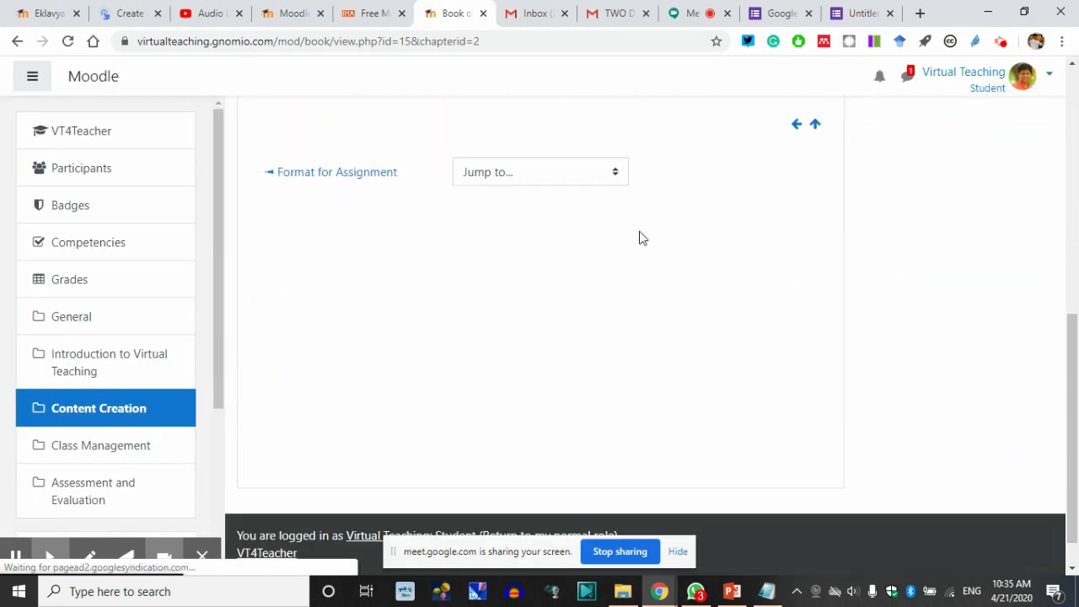
scroll(655, 227, "up", 2)
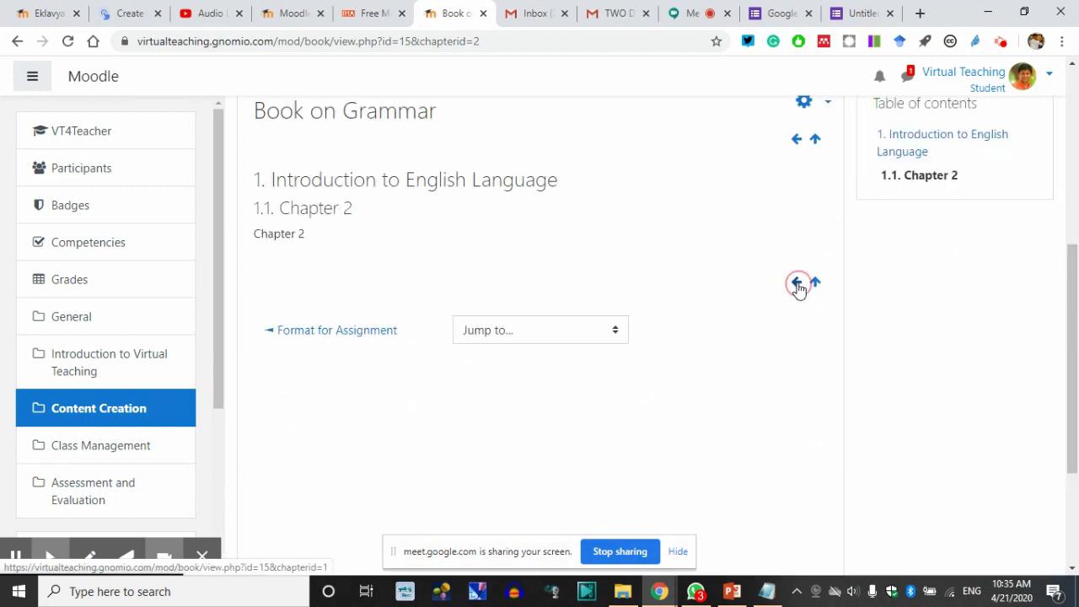
left_click(797, 285)
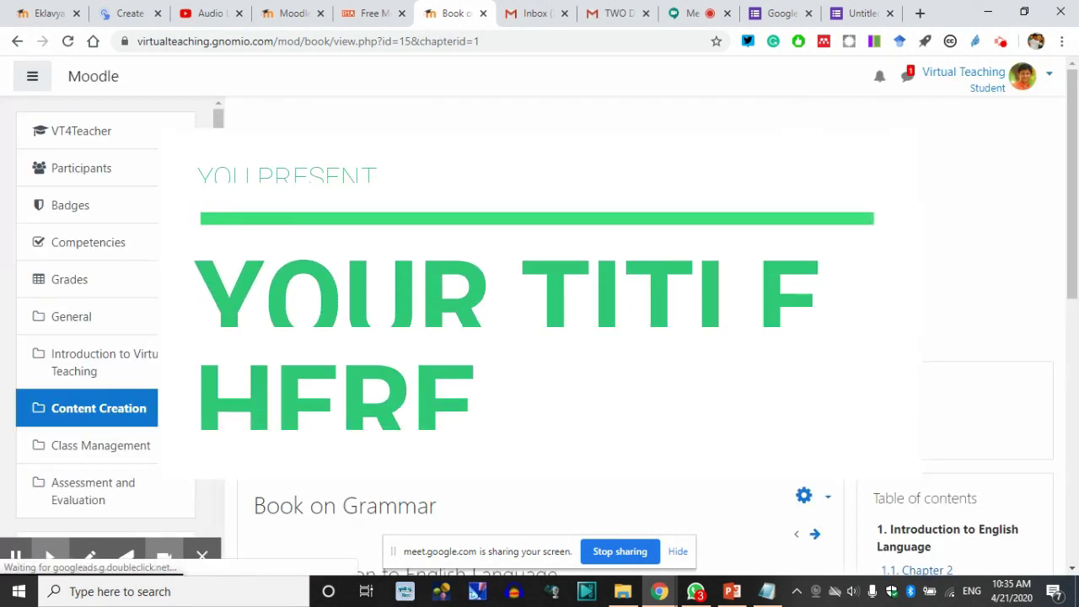
left_click(70, 135)
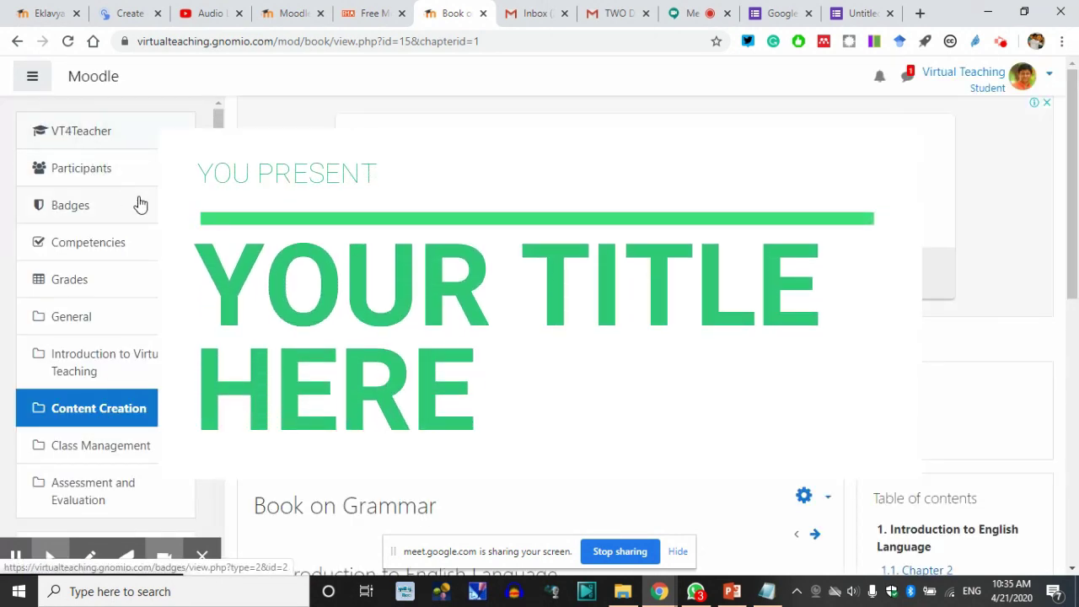